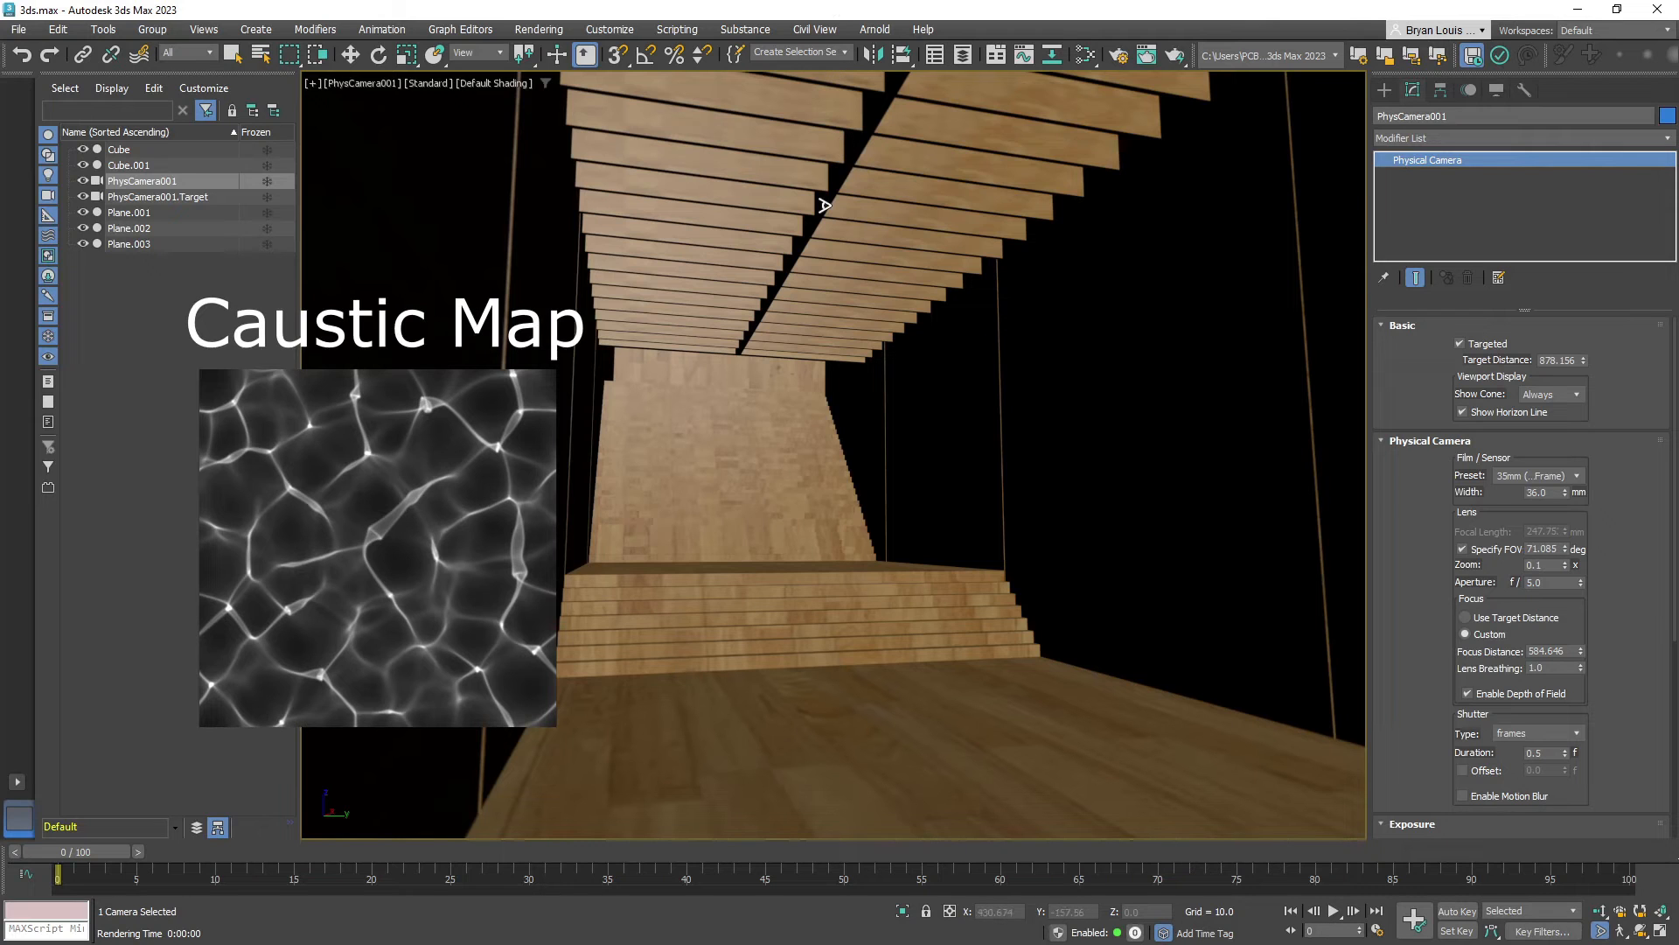
Examine the wooden corridor scene and the placement of its physical camera from both the perspective and camera views
key("p")
scroll(817, 350, "down", 3)
middle_click_drag(817, 349, 771, 454, "alt")
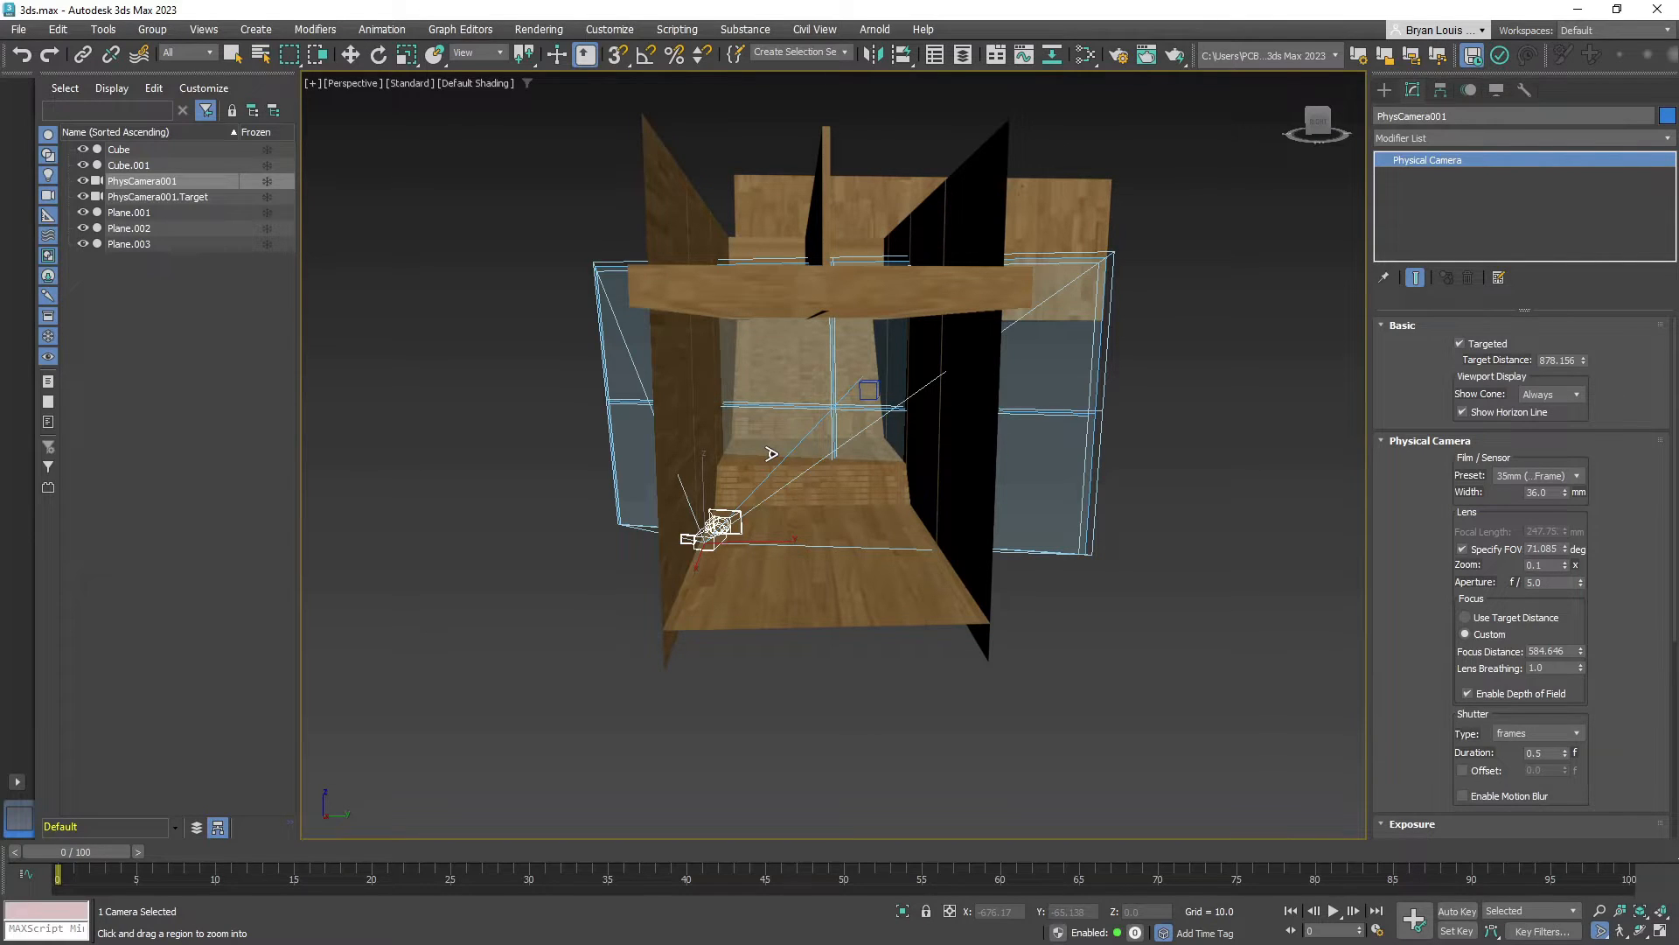
scroll(687, 536, "up", 4)
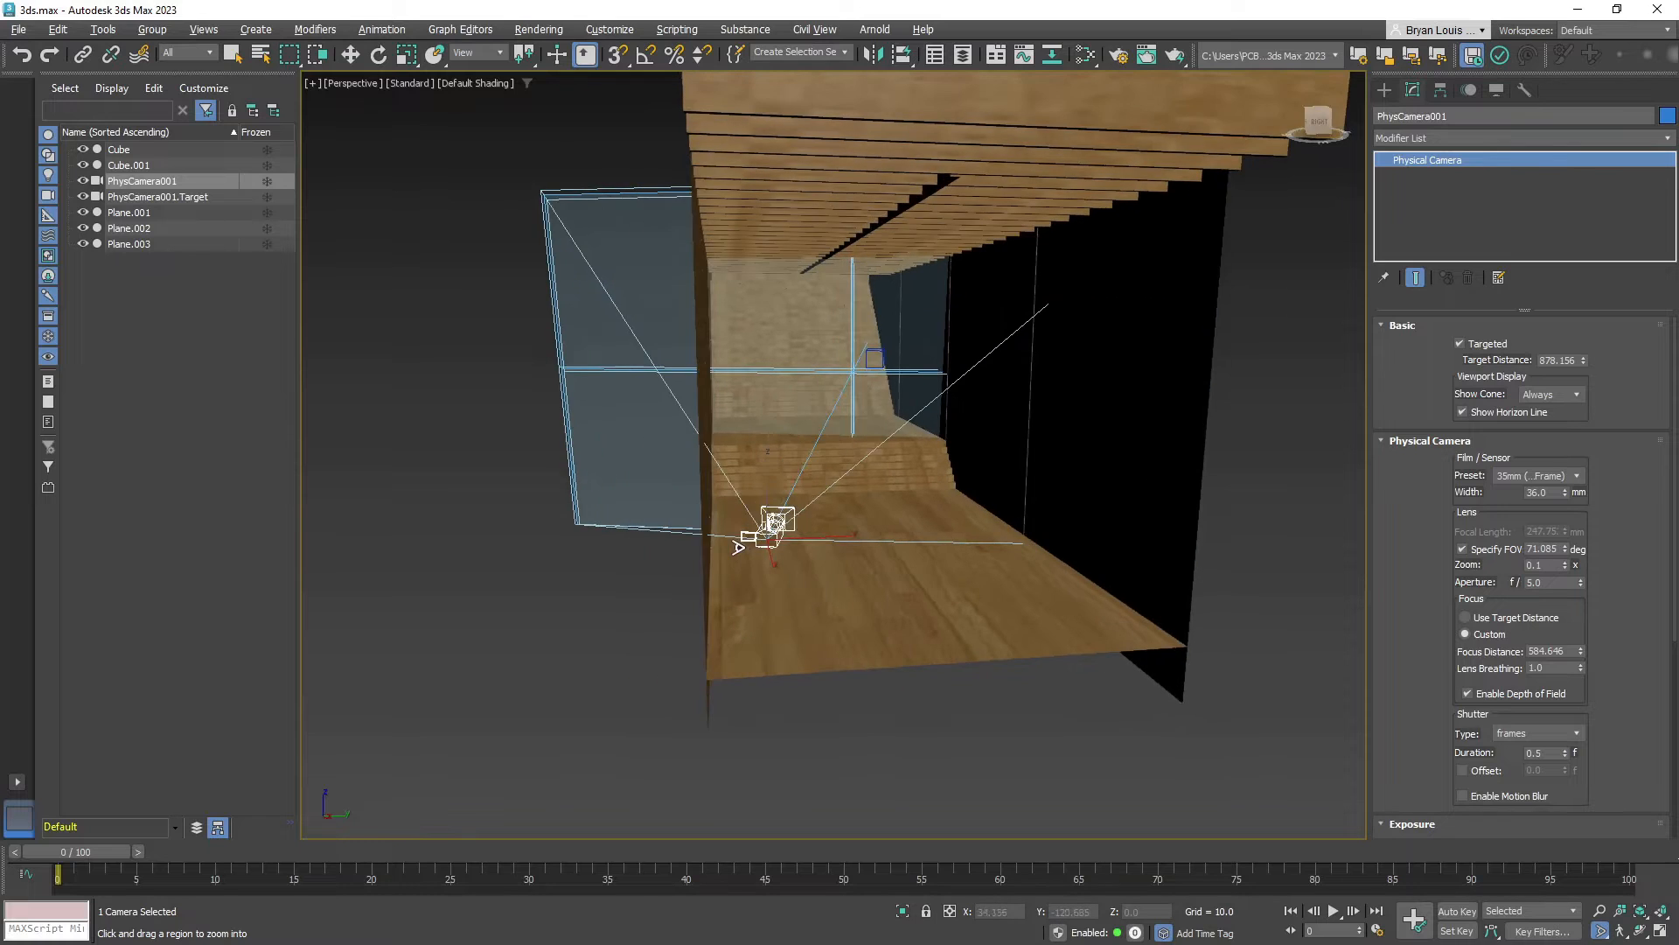
key("c")
key("p")
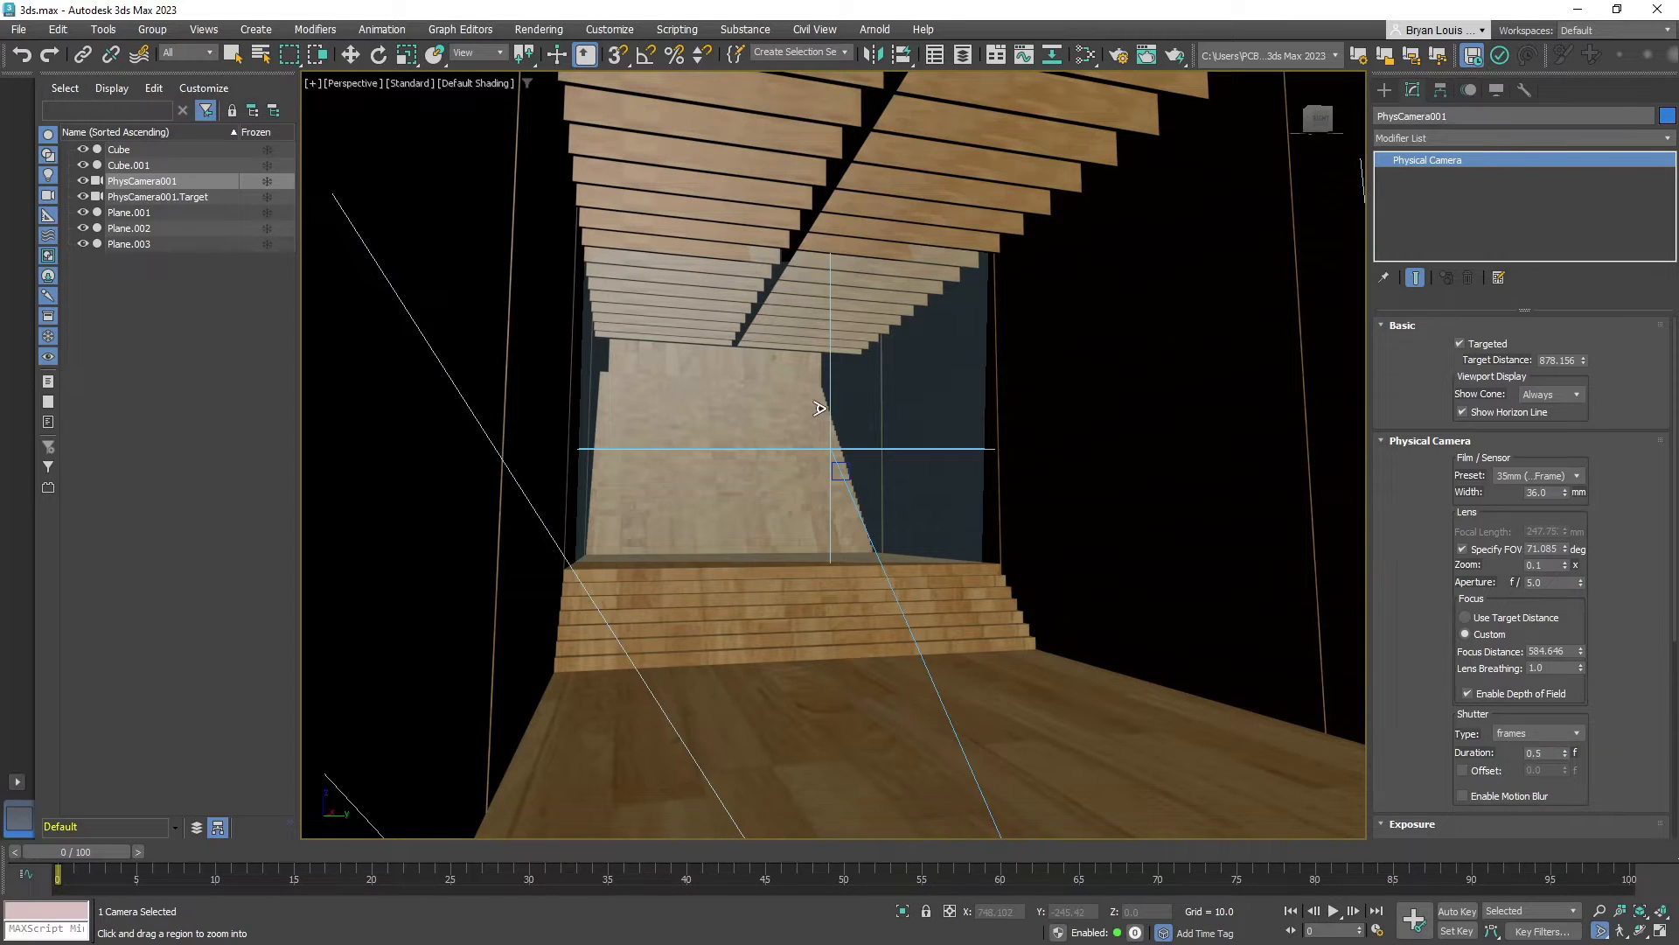
scroll(825, 411, "down", 5)
middle_click_drag(827, 435, 784, 464, "alt")
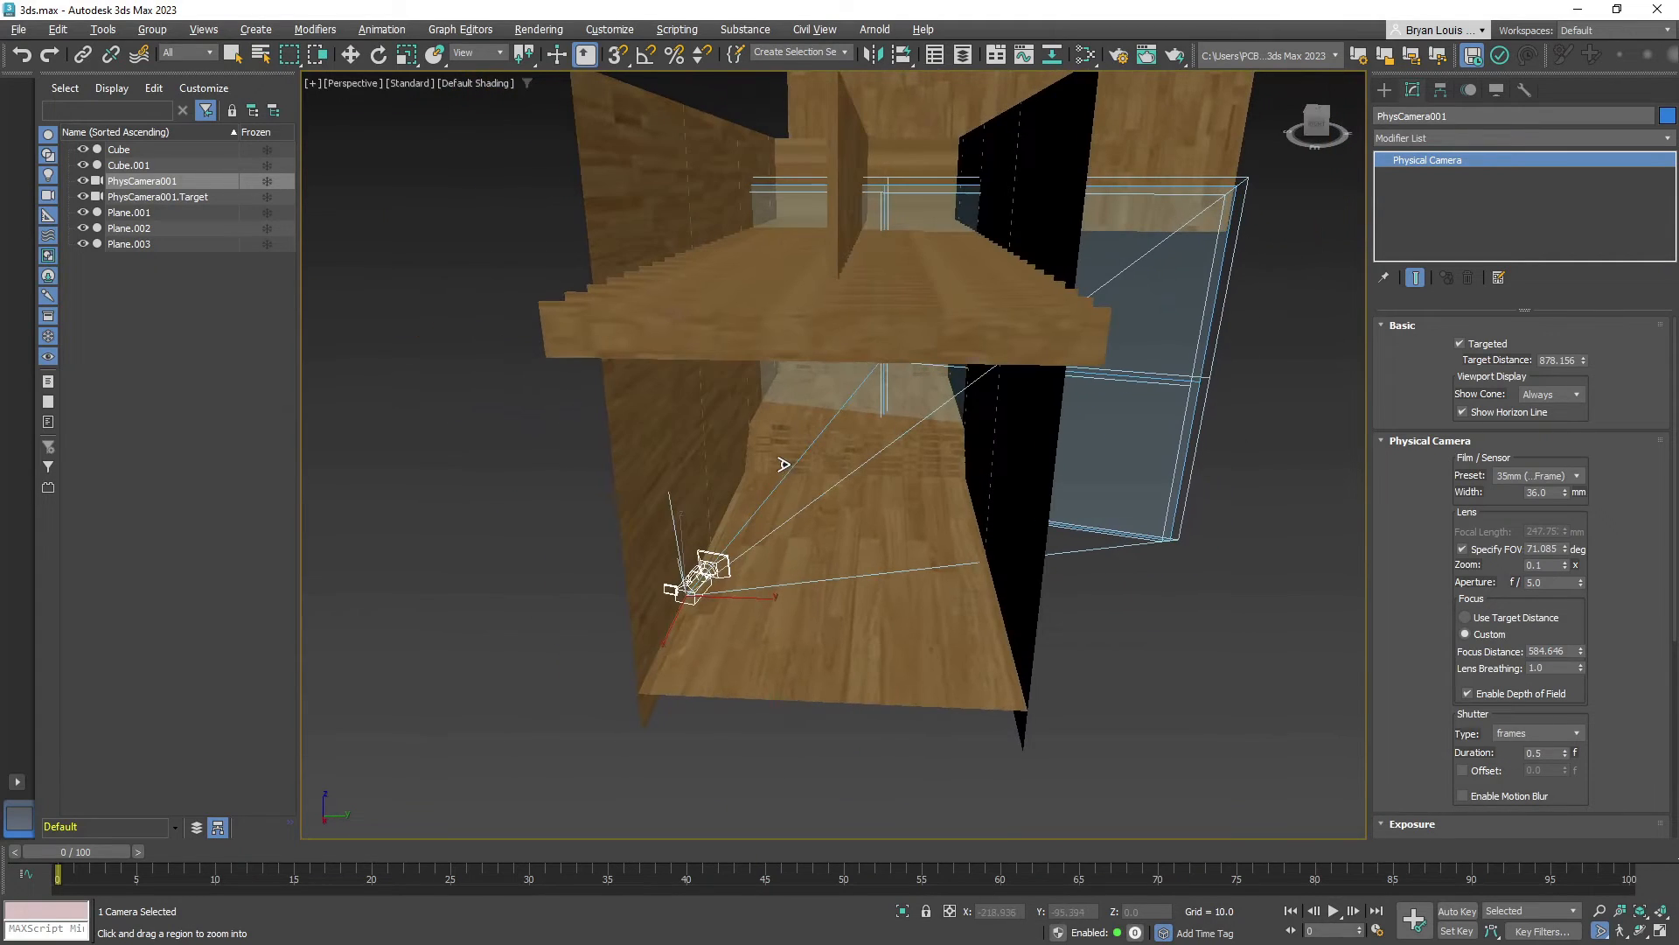
Inspect the camera's target and the physical camera's lens and focus settings
left_click(167, 196)
key("z")
middle_click_drag(820, 520, 920, 595, "alt")
key("q")
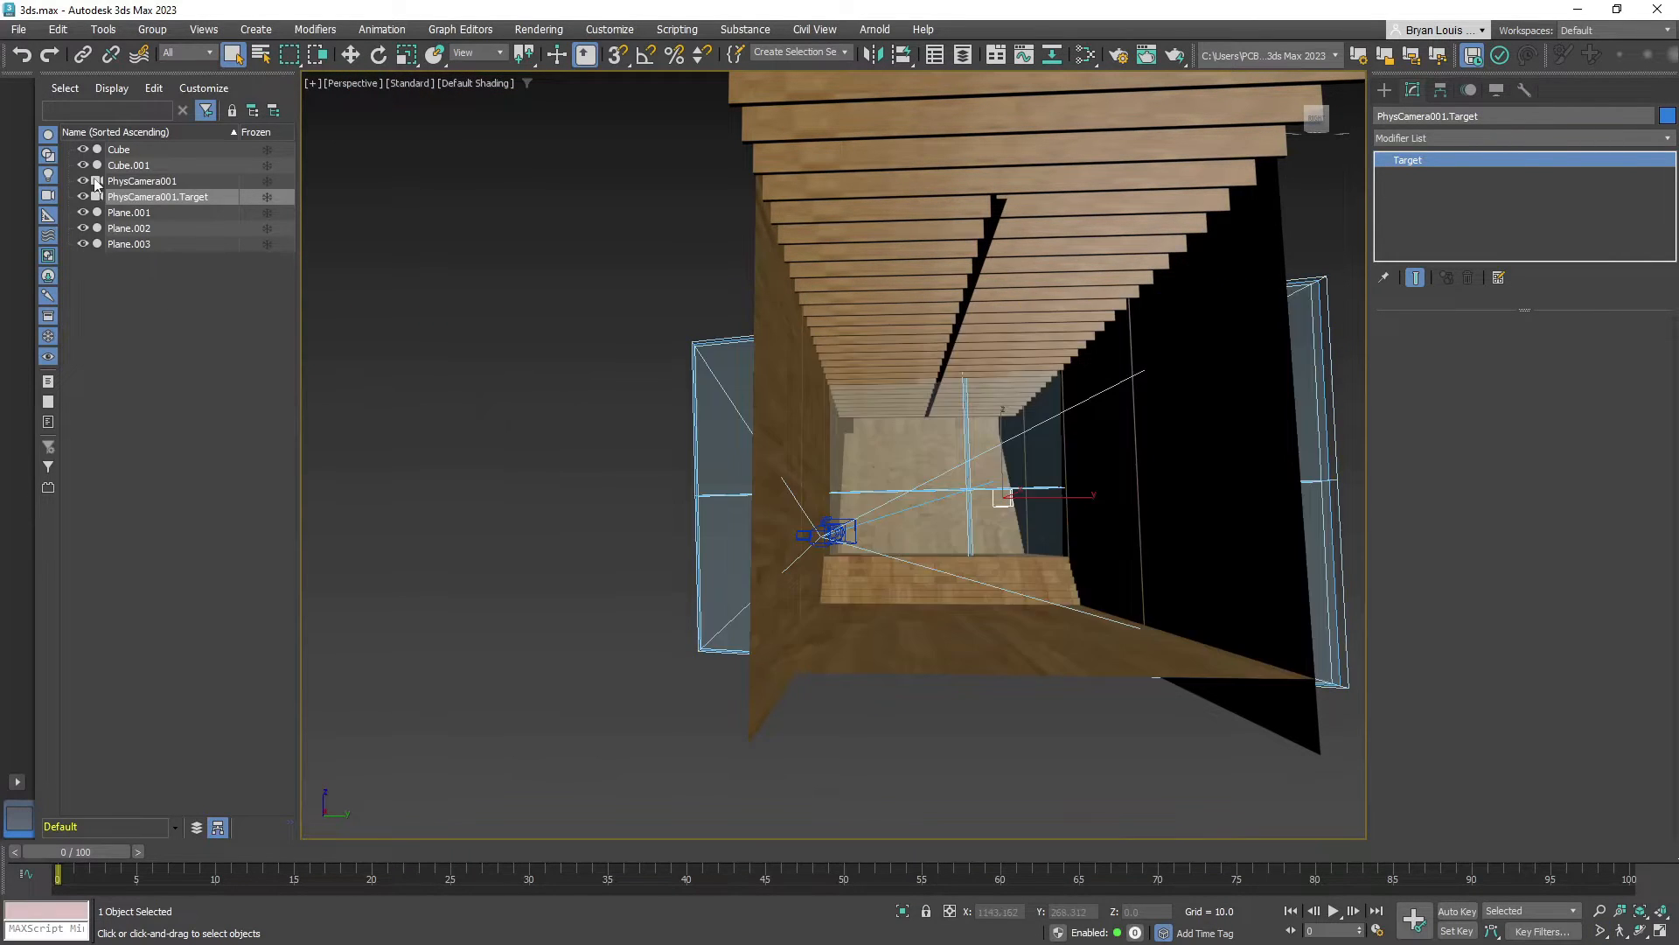
left_click(167, 181)
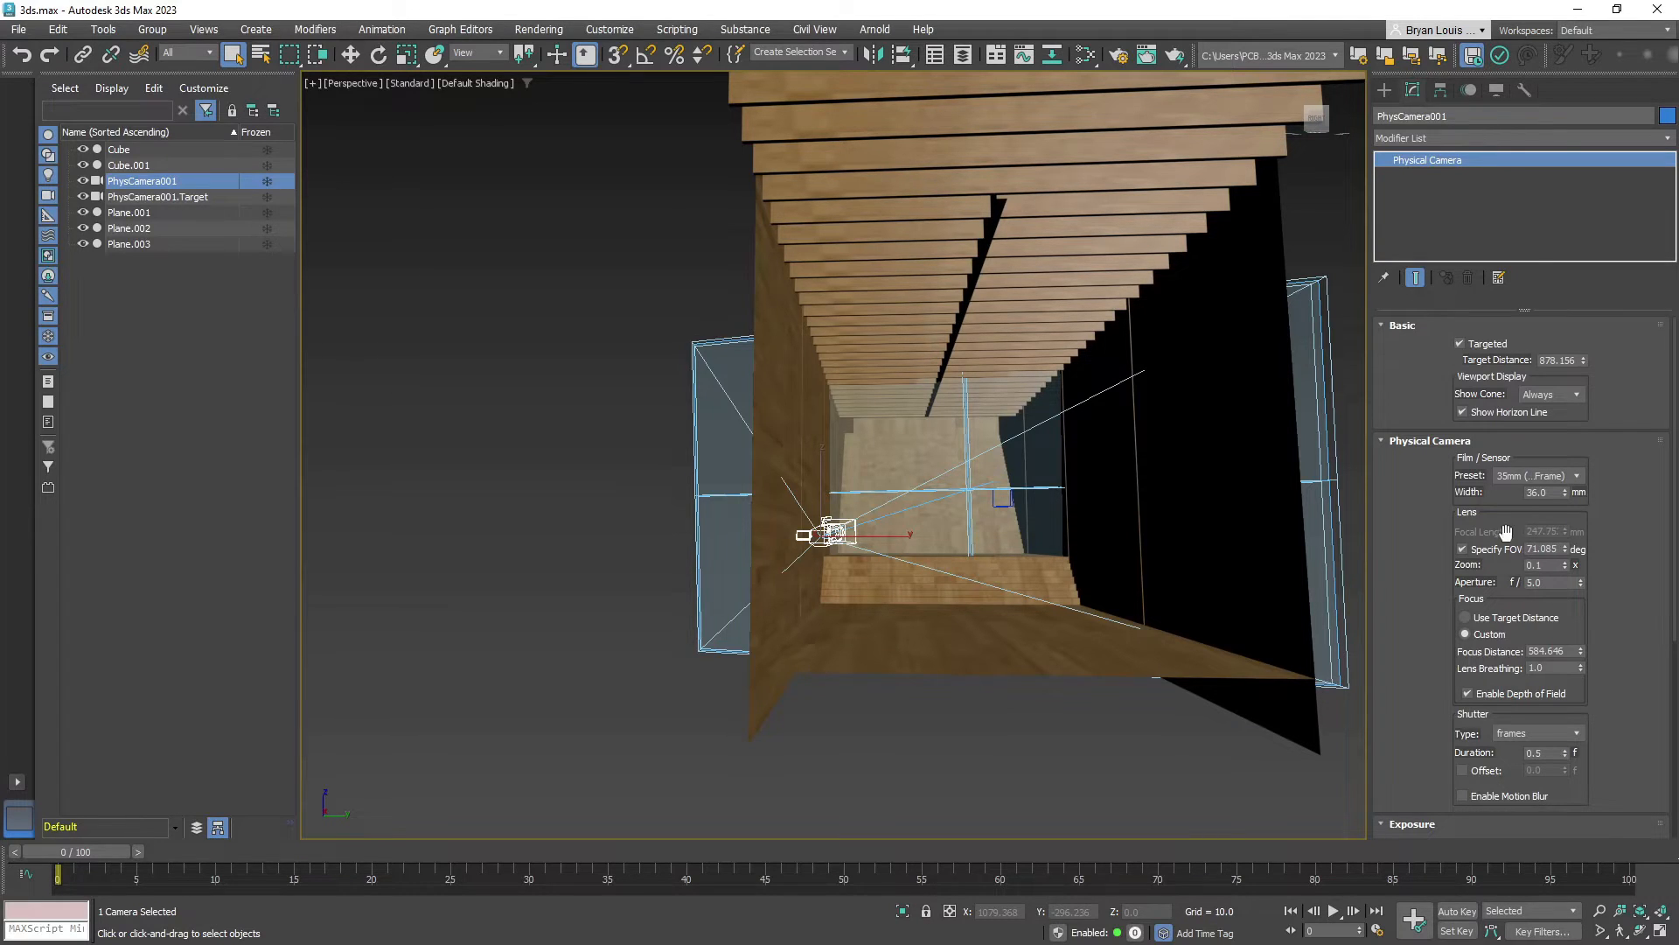
middle_click_drag(948, 502, 919, 547, "alt")
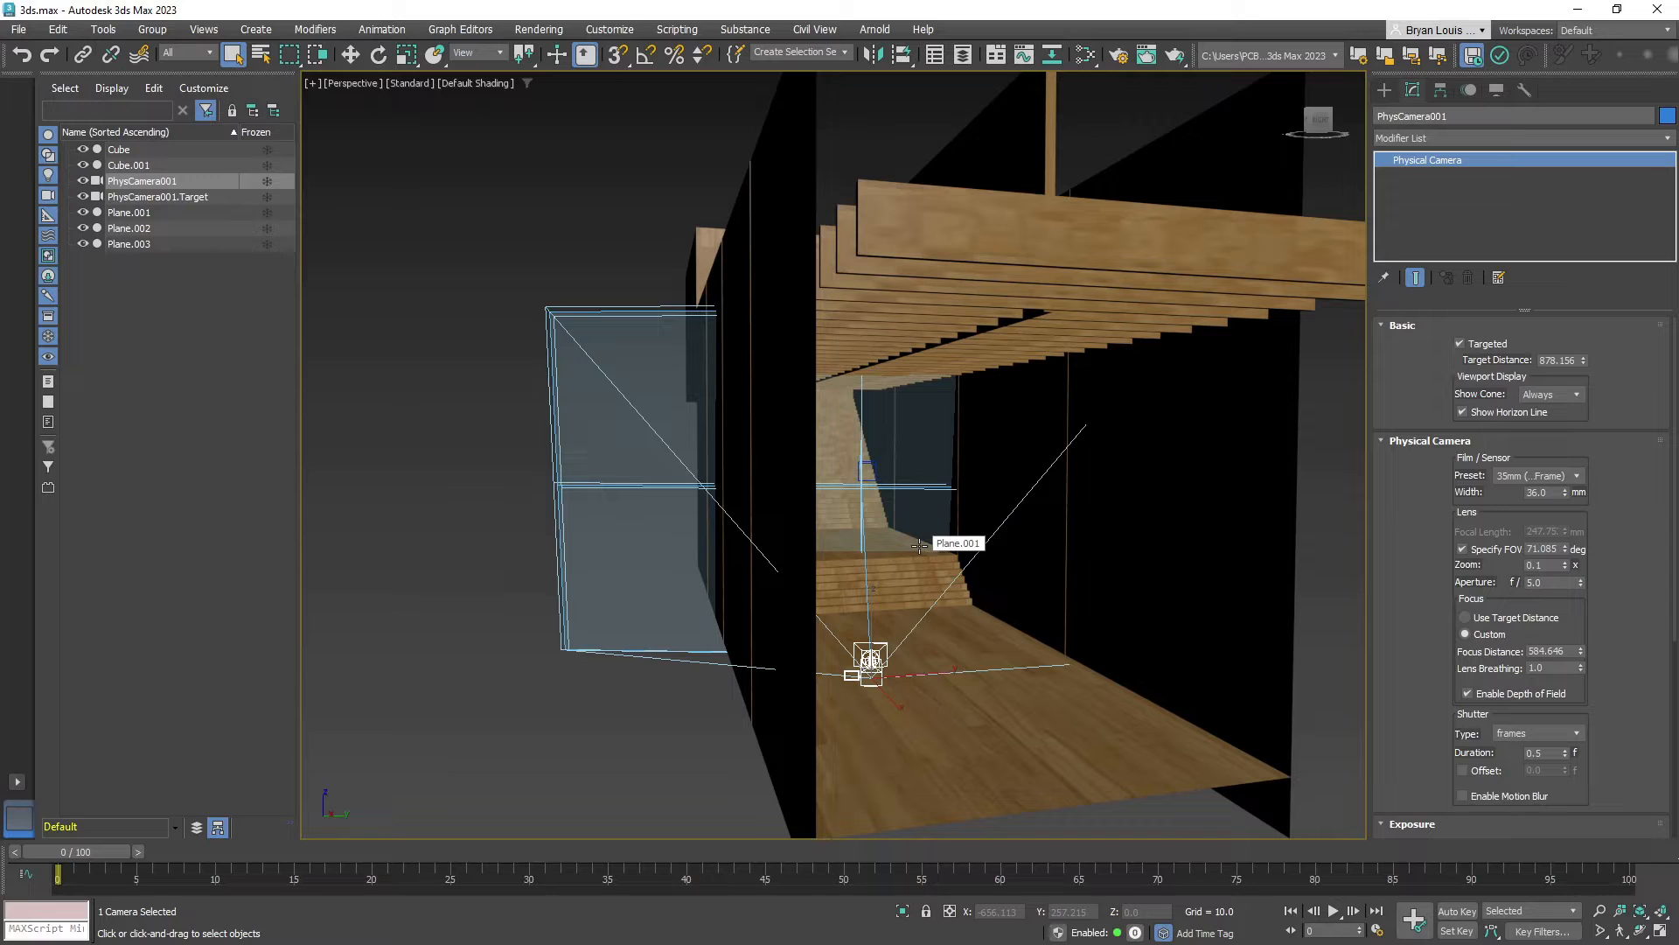
Create an Arnold light on the corridor floor in front of the stairs
middle_click_drag(1004, 494, 839, 441)
left_click(1384, 90)
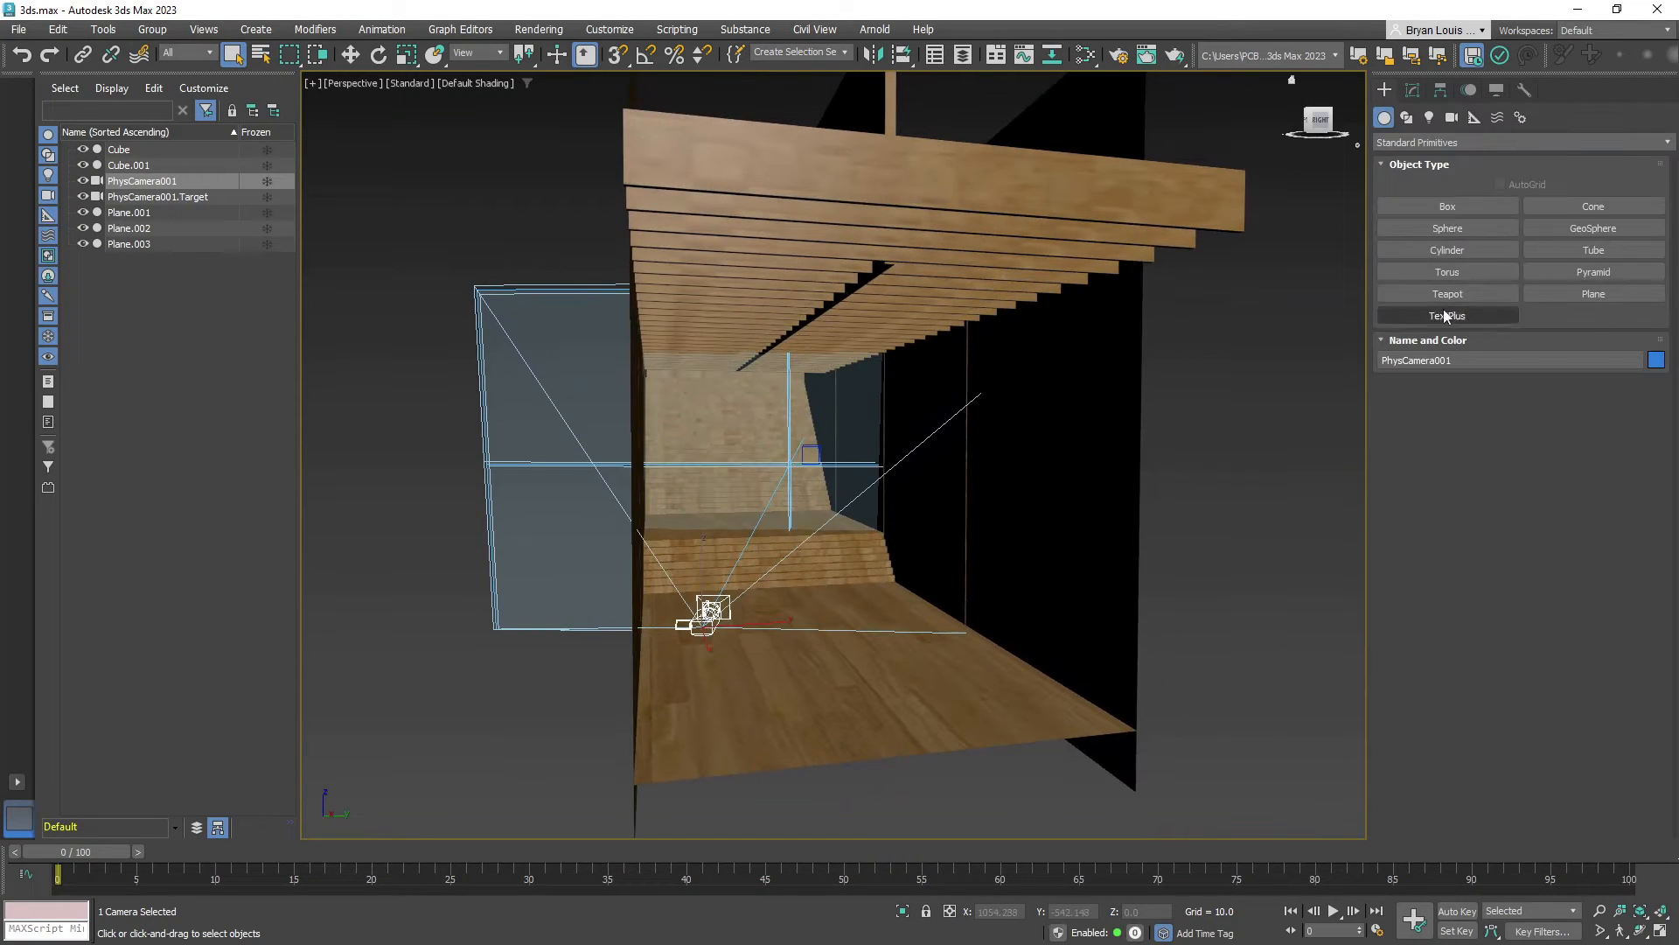
left_click(1429, 117)
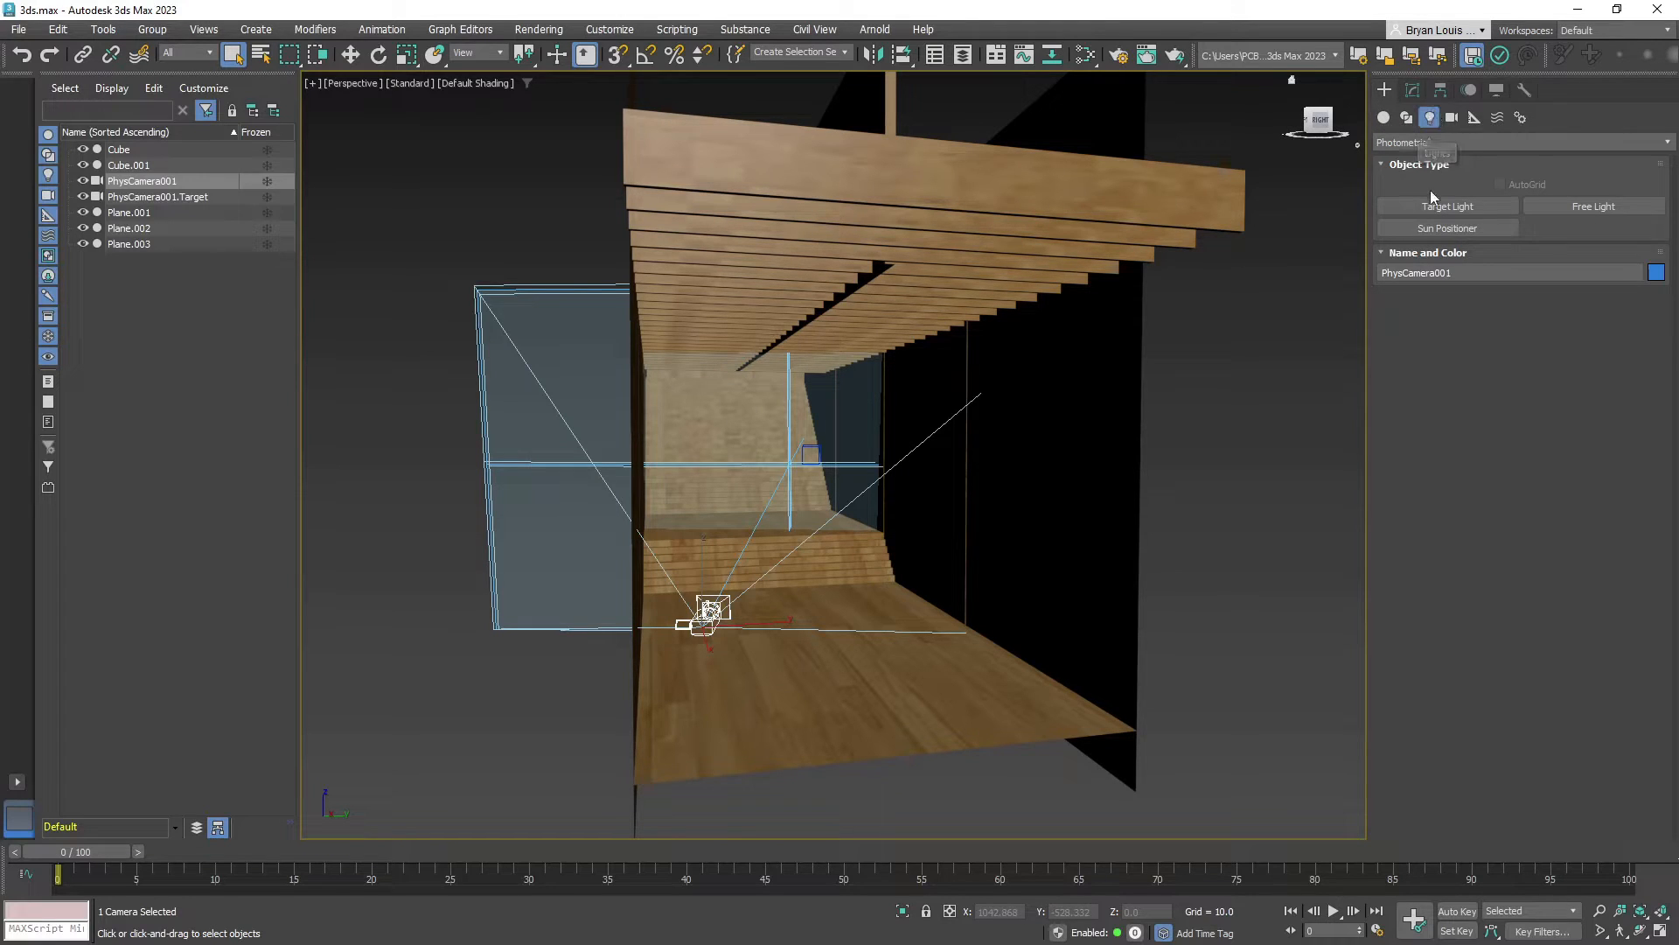
left_click(1553, 143)
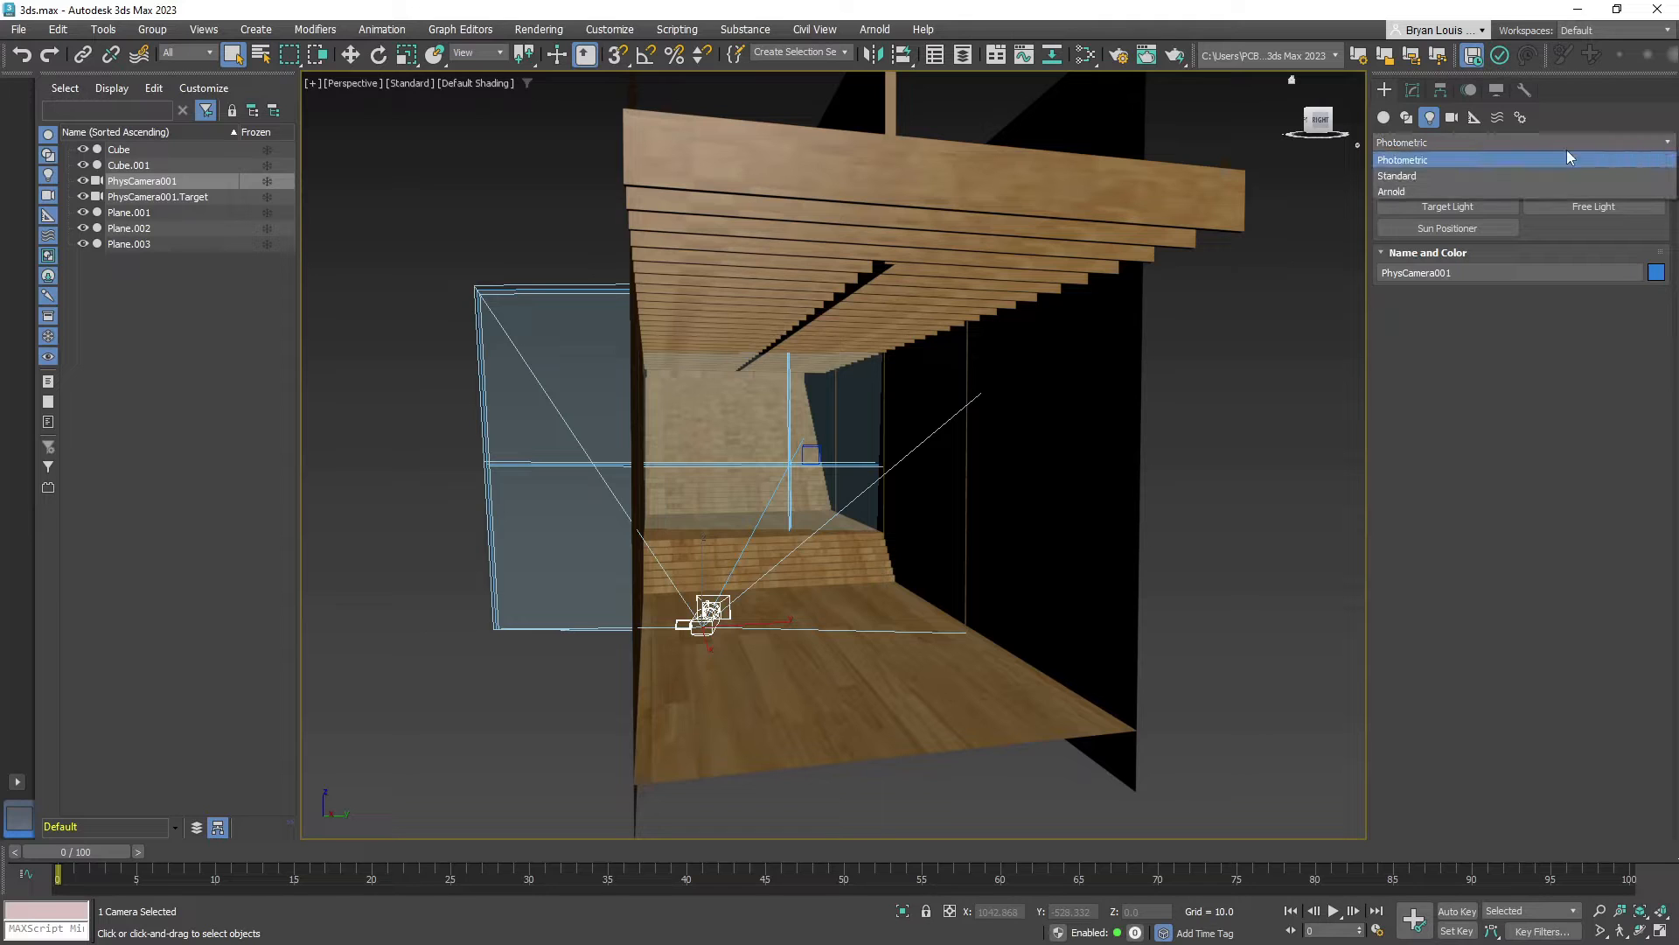
left_click(1425, 191)
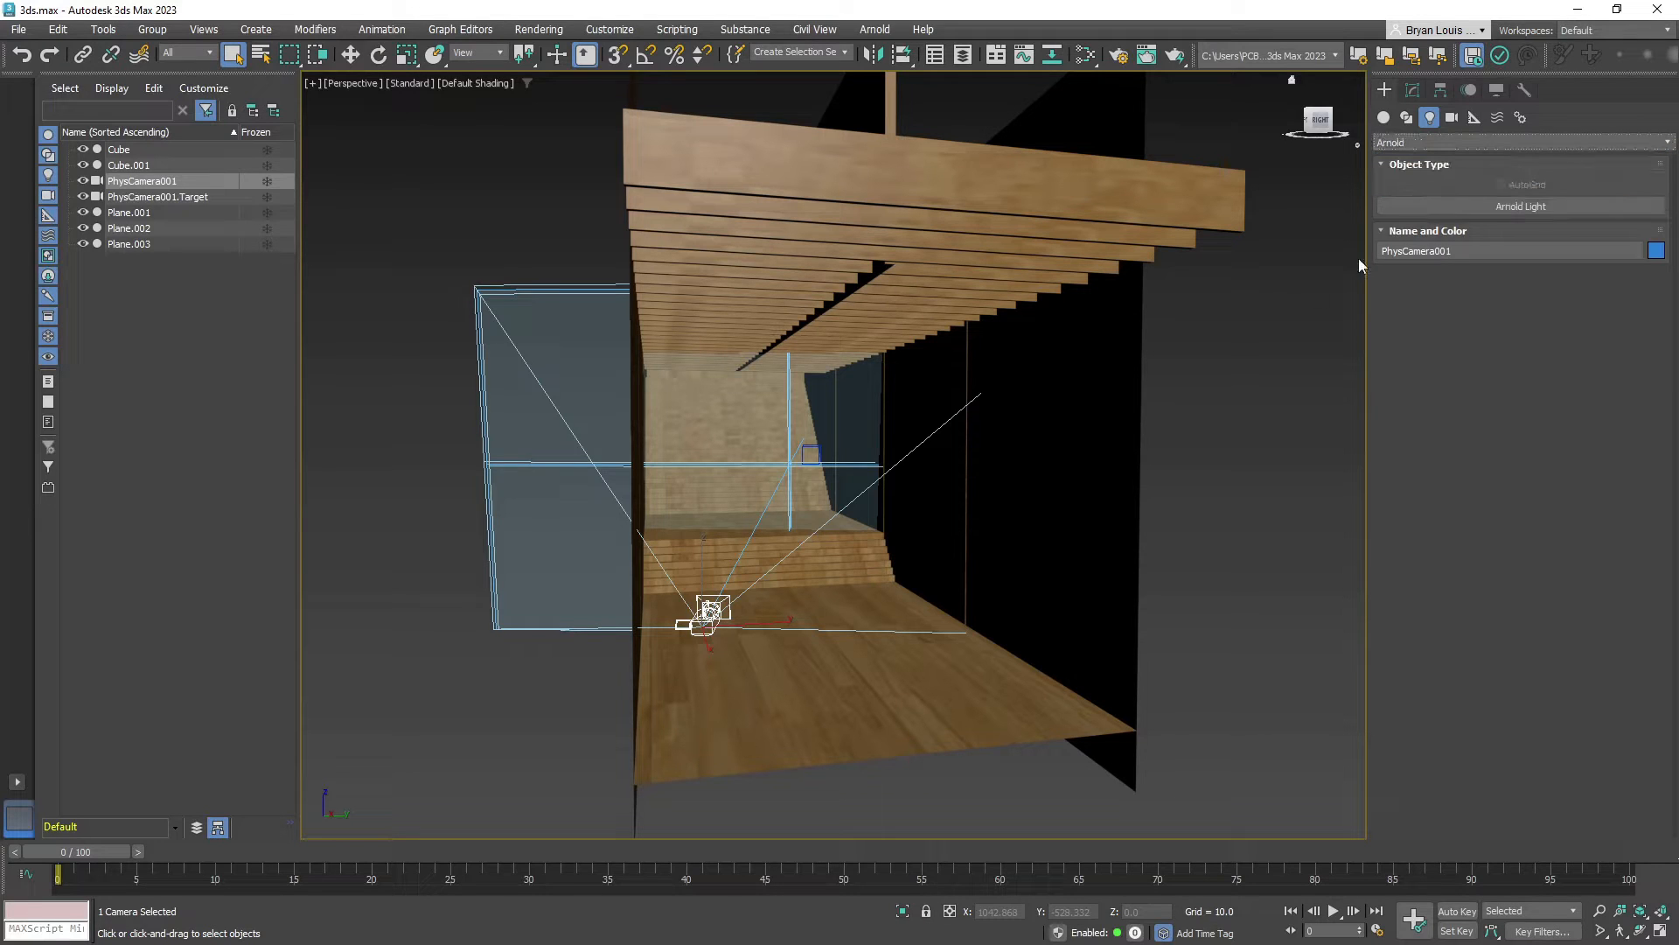
left_click(1522, 207)
middle_click_drag(813, 559, 851, 652, "alt")
left_click(836, 623)
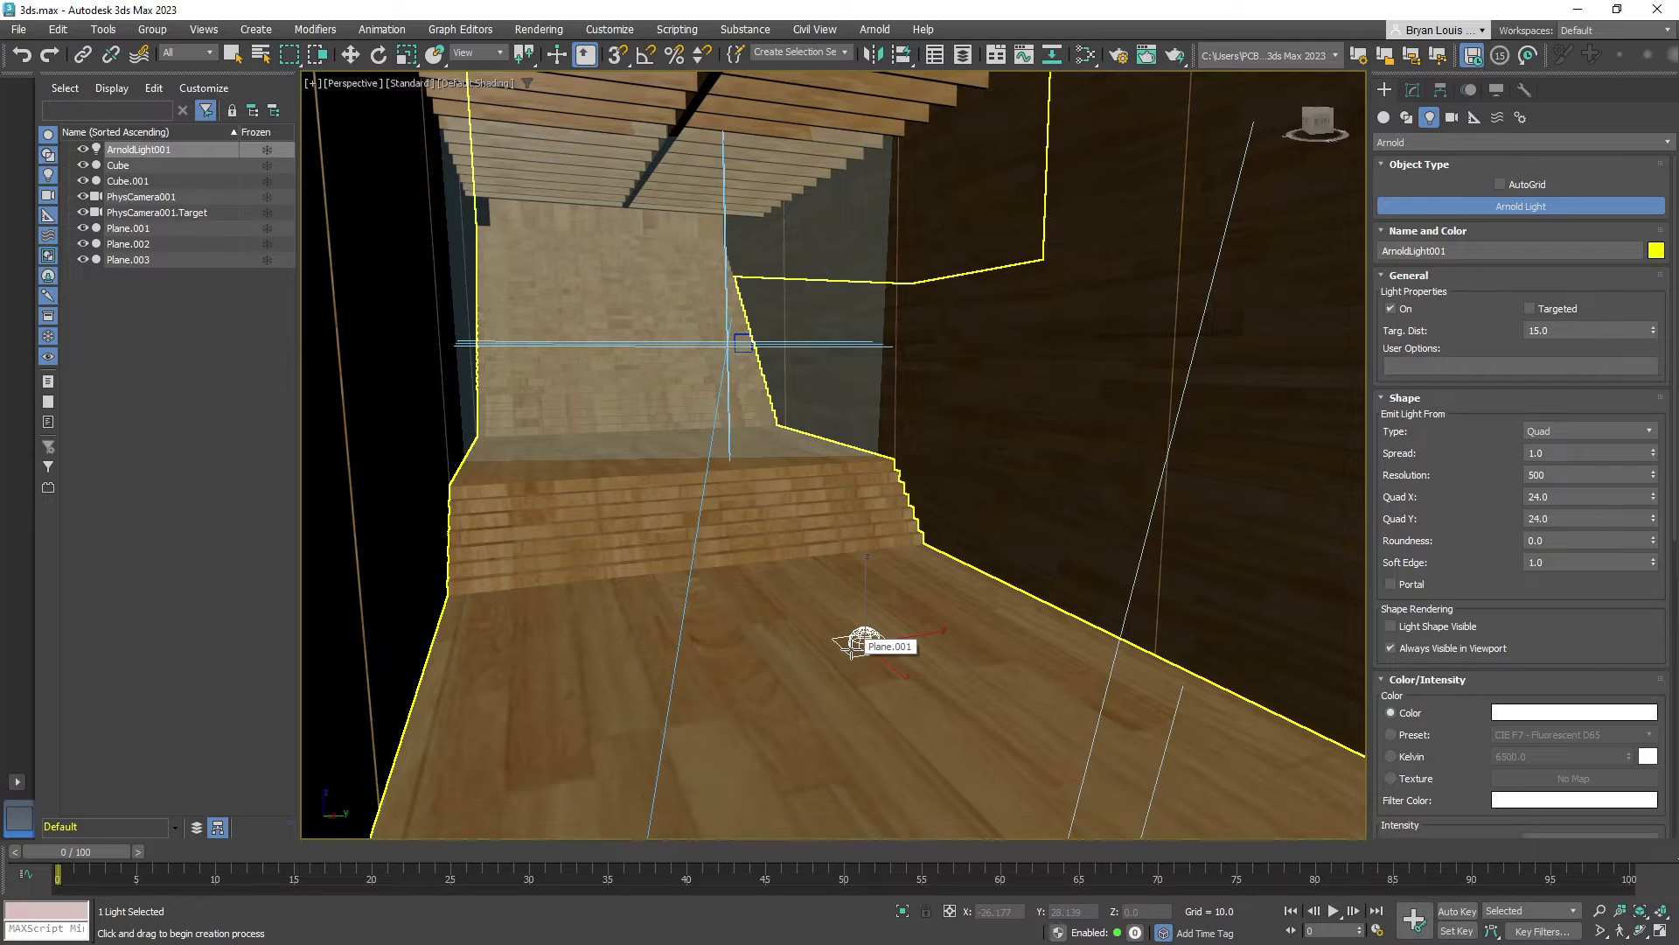
middle_click_drag(962, 614, 932, 586)
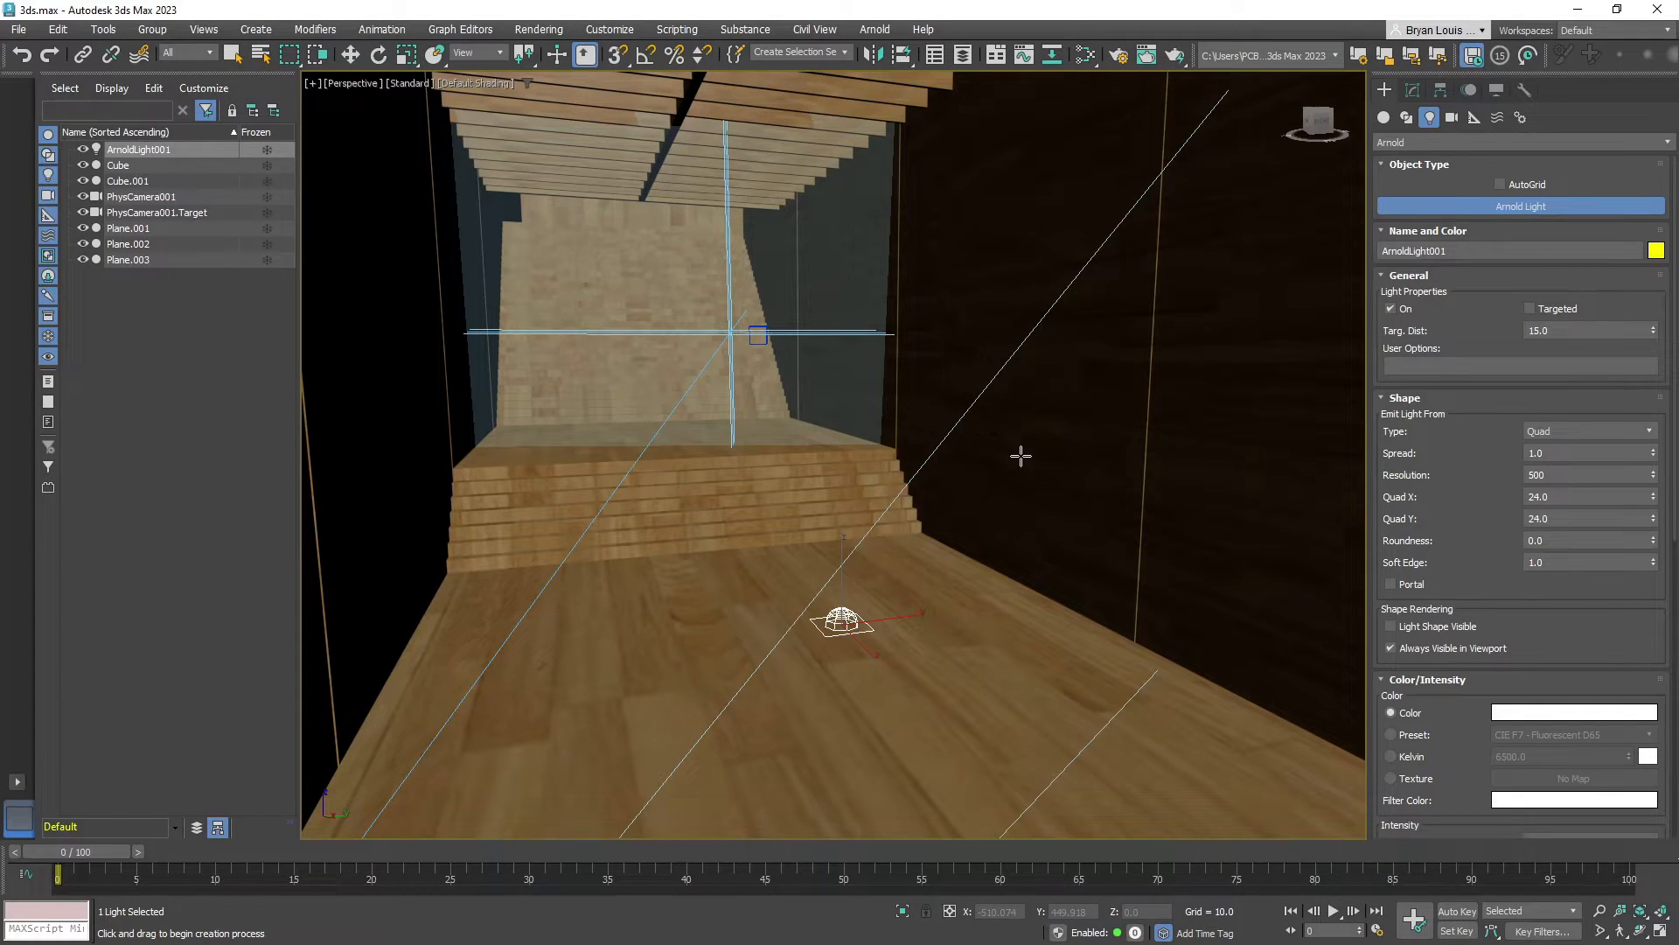
Move the Arnold light above the corridor's ceiling slats to about X -218.6, Y 36.8, Z 790.5
key("w")
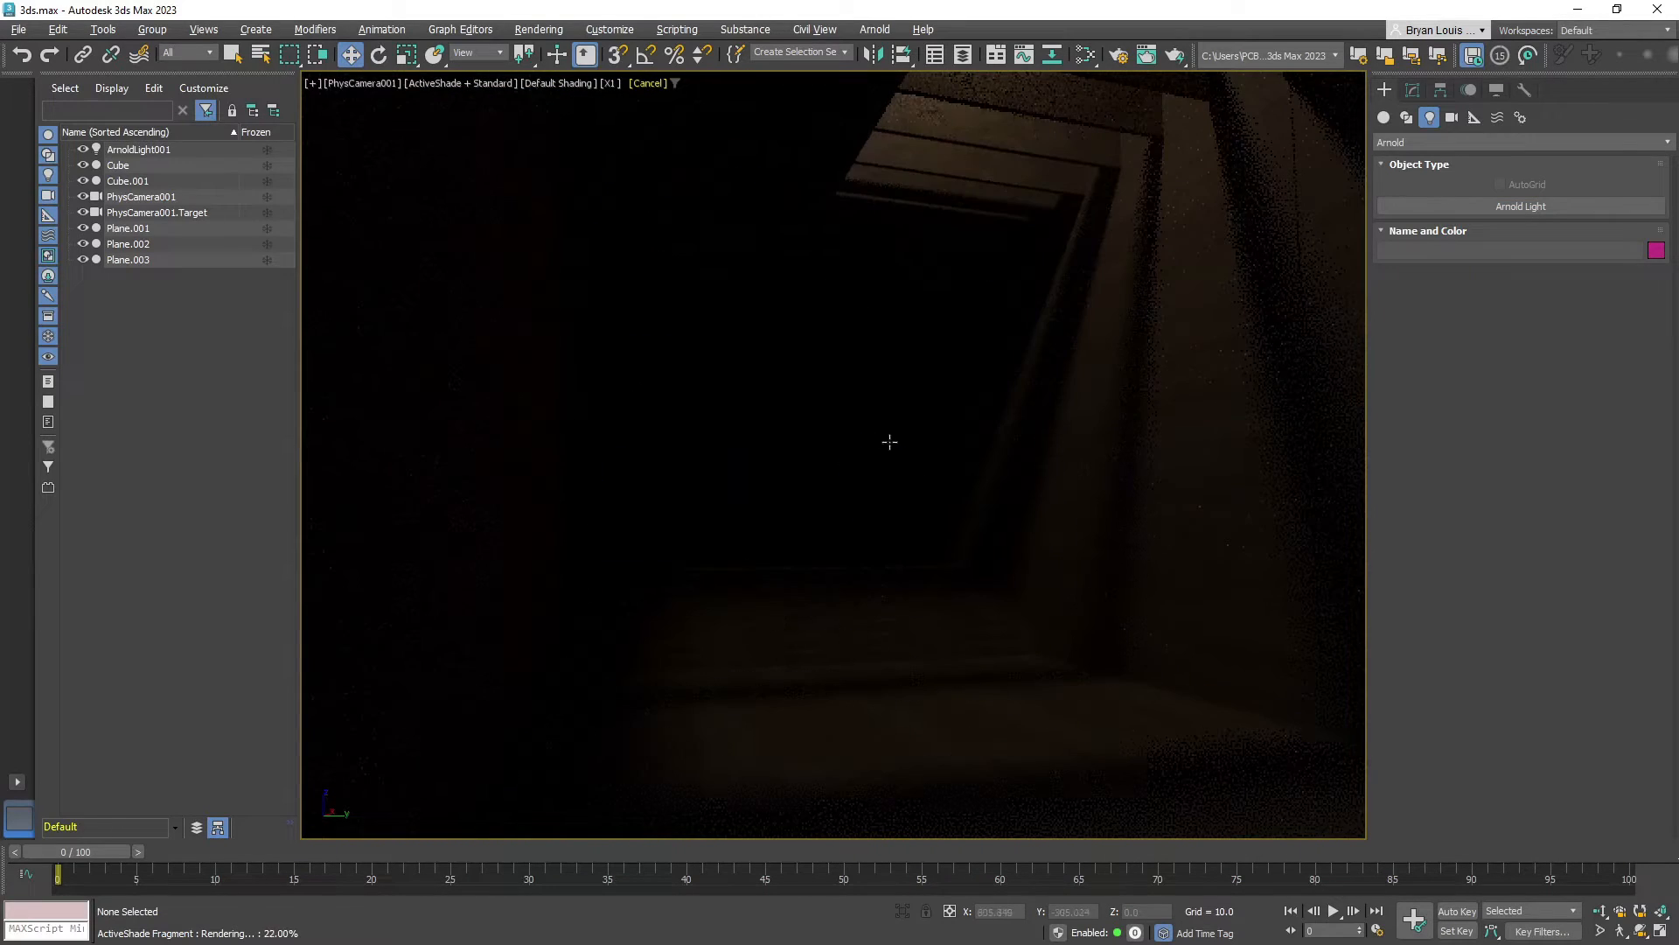
left_click(176, 152)
left_click_drag(1030, 911, 1128, 326)
left_click_drag(1177, 912, 1215, 503)
key("p")
scroll(783, 465, "down", 5)
middle_click_drag(784, 465, 724, 495, "alt")
Set the Arnold light's intensity to 10 and shift it along X to about -413.7
left_click(1412, 90)
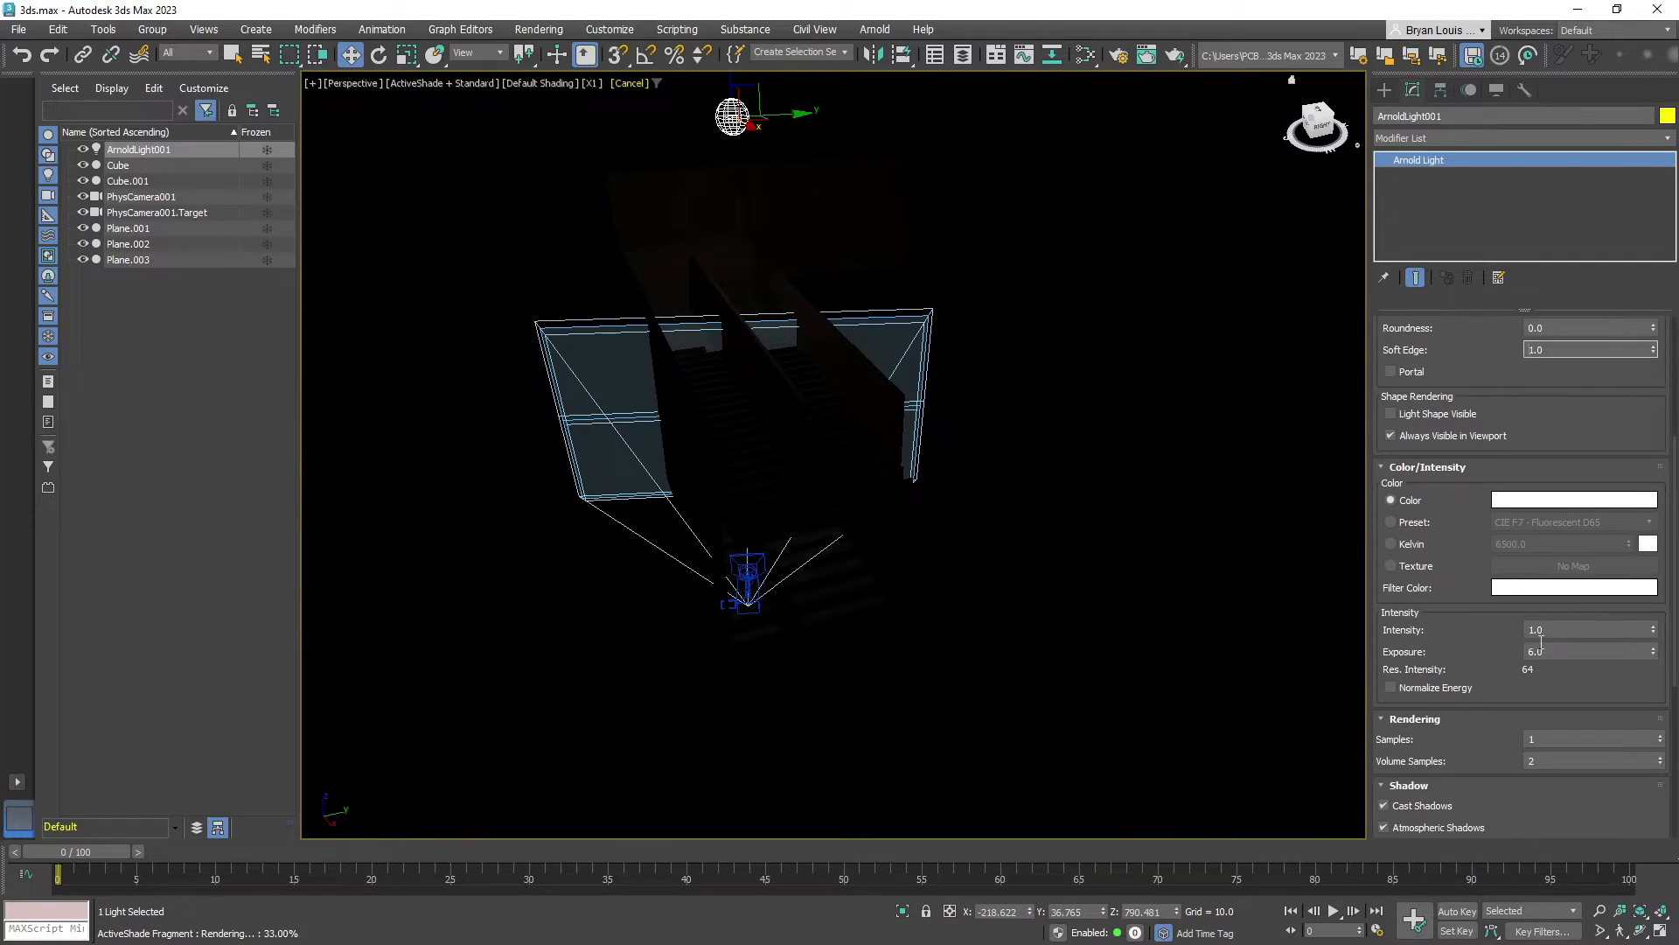
key("c")
double_click(1561, 630)
type("10")
key("Return")
left_click_drag(1030, 911, 1119, 2)
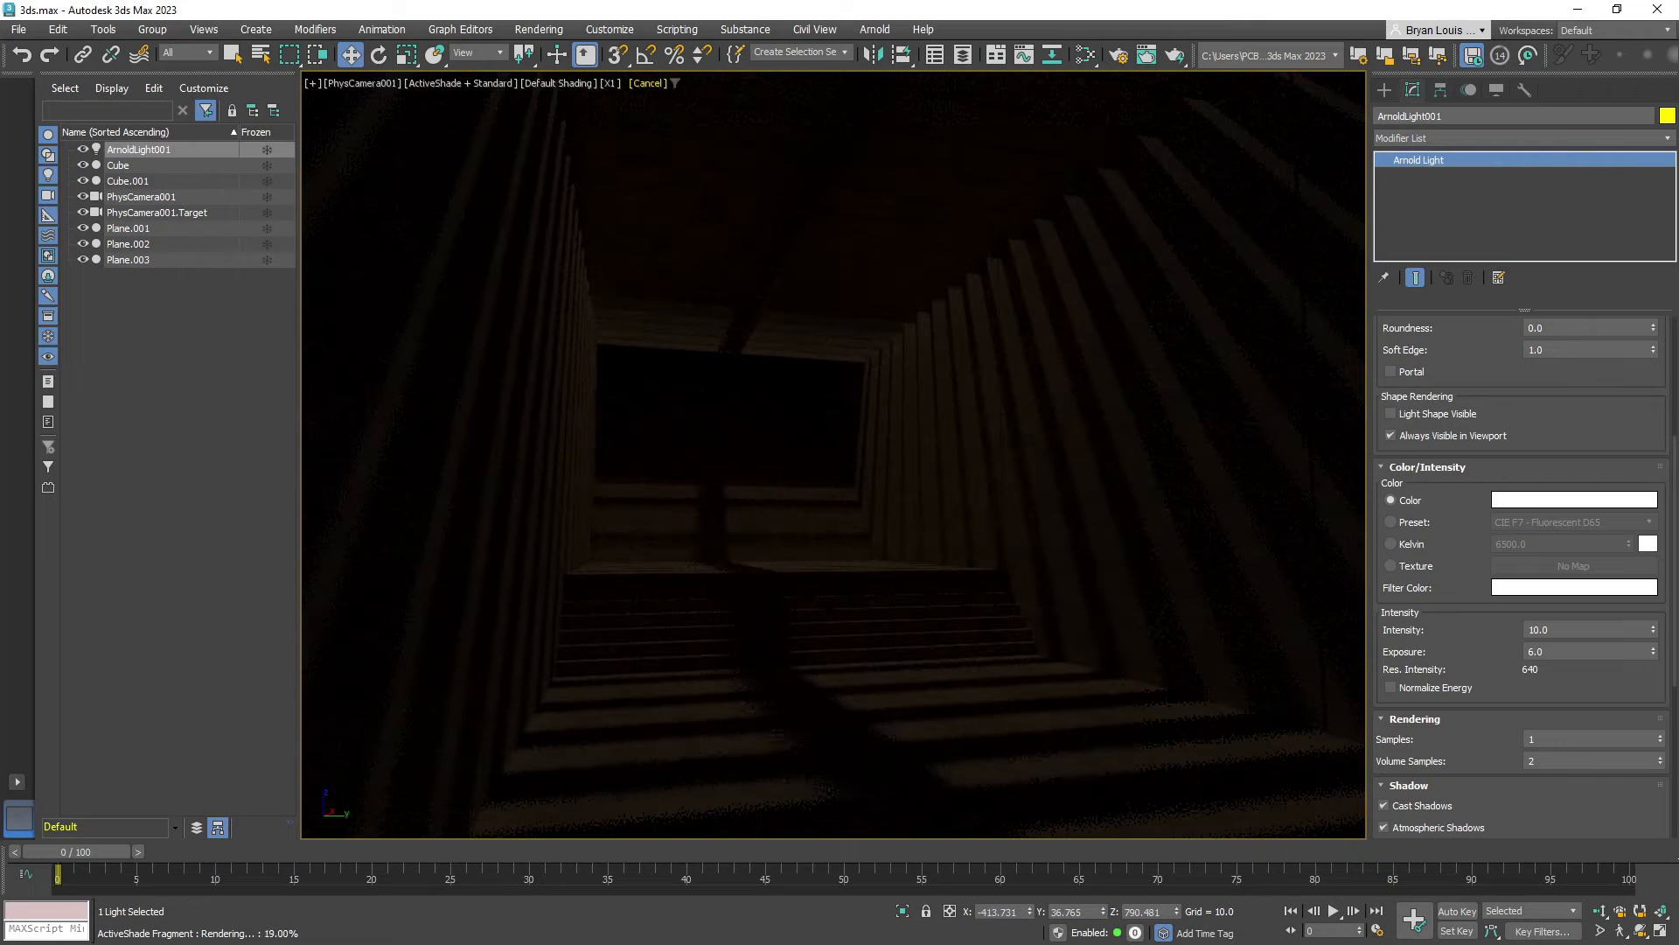
left_click(1024, 7)
middle_click_drag(969, 579, 943, 557)
Change the light's shape type to Spot and check the Blade Runner Wallace reference image in the photo viewer
key("p")
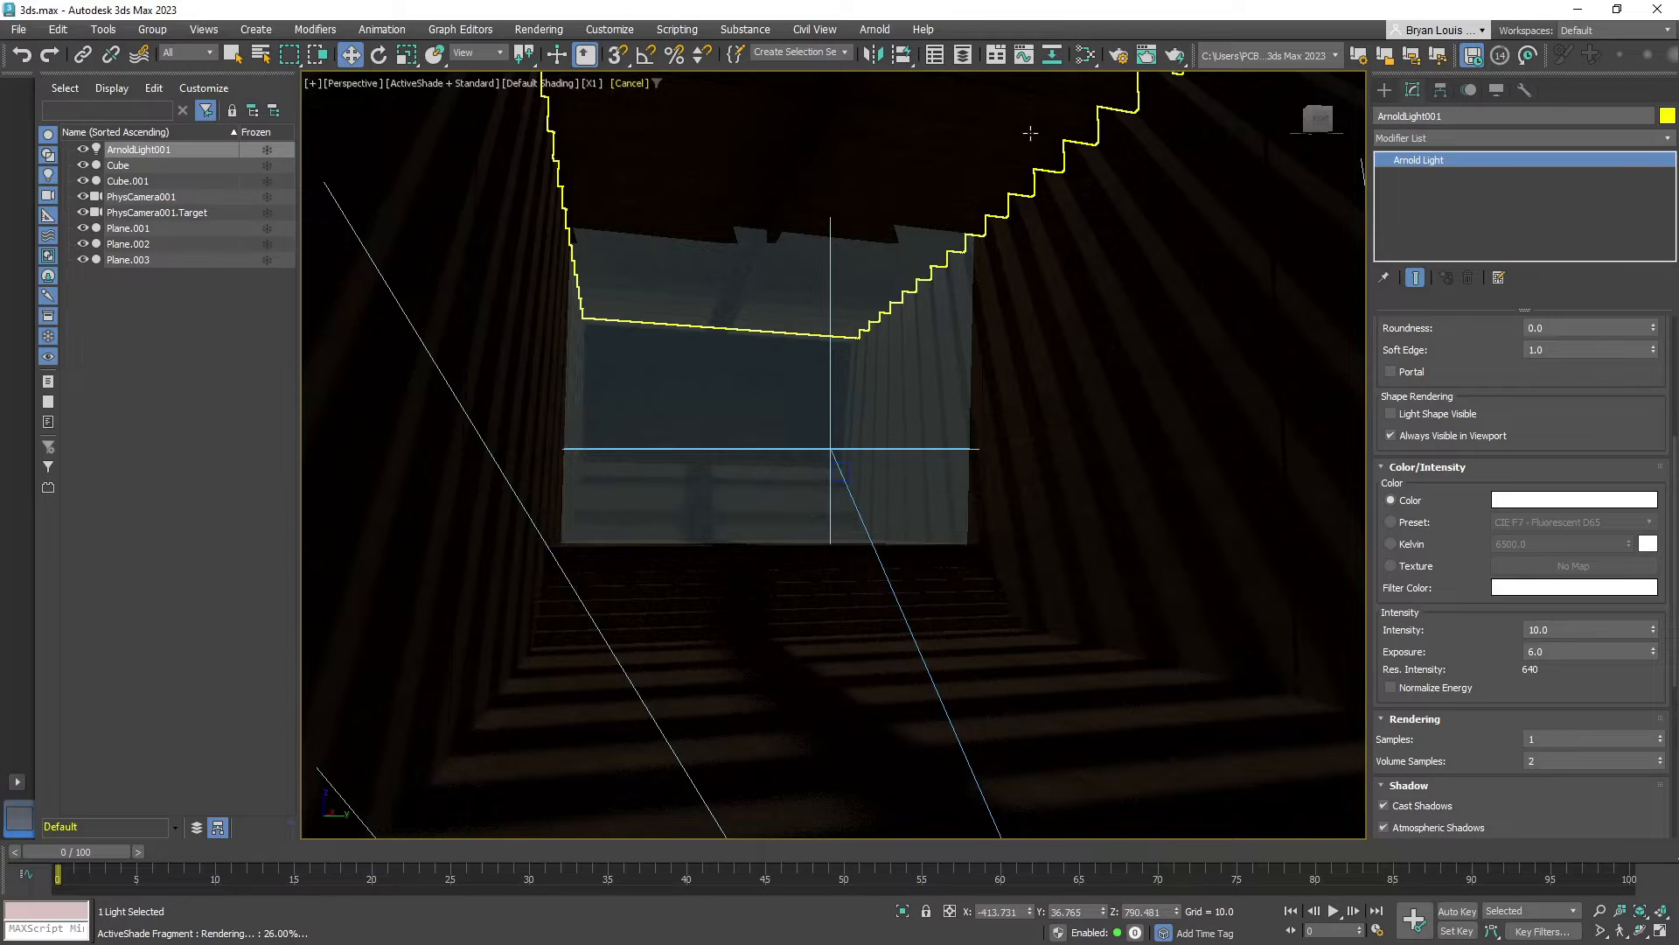
scroll(1575, 598, "up", 1)
scroll(1575, 598, "up", 3)
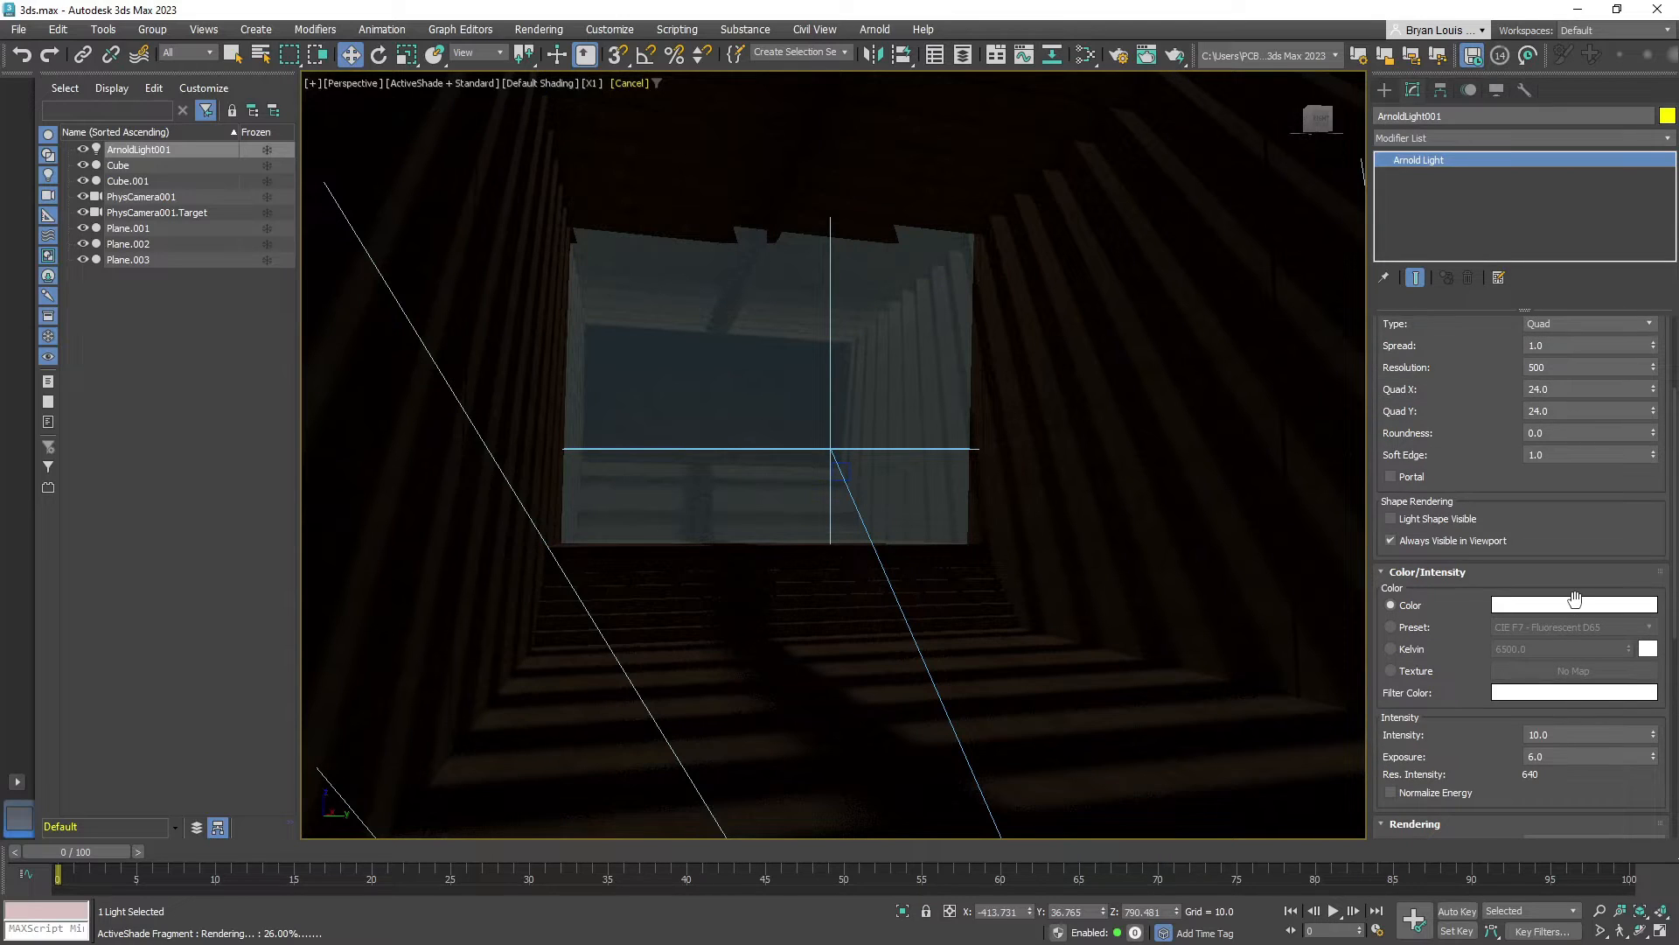
scroll(1574, 598, "up", 6)
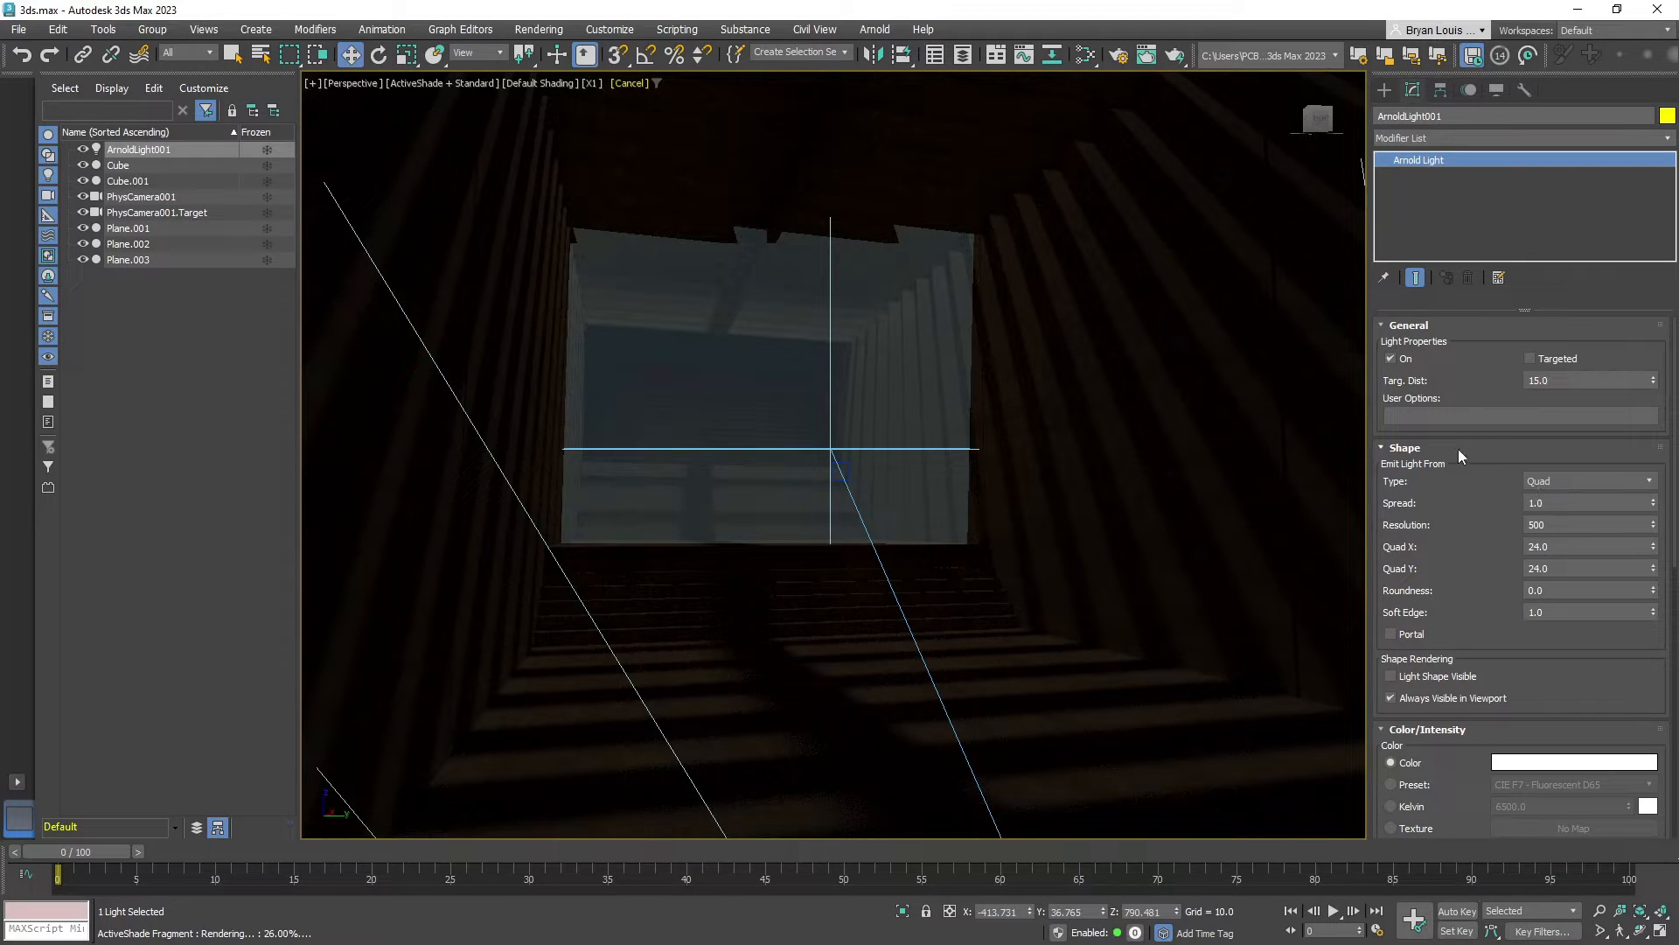
left_click(1582, 479)
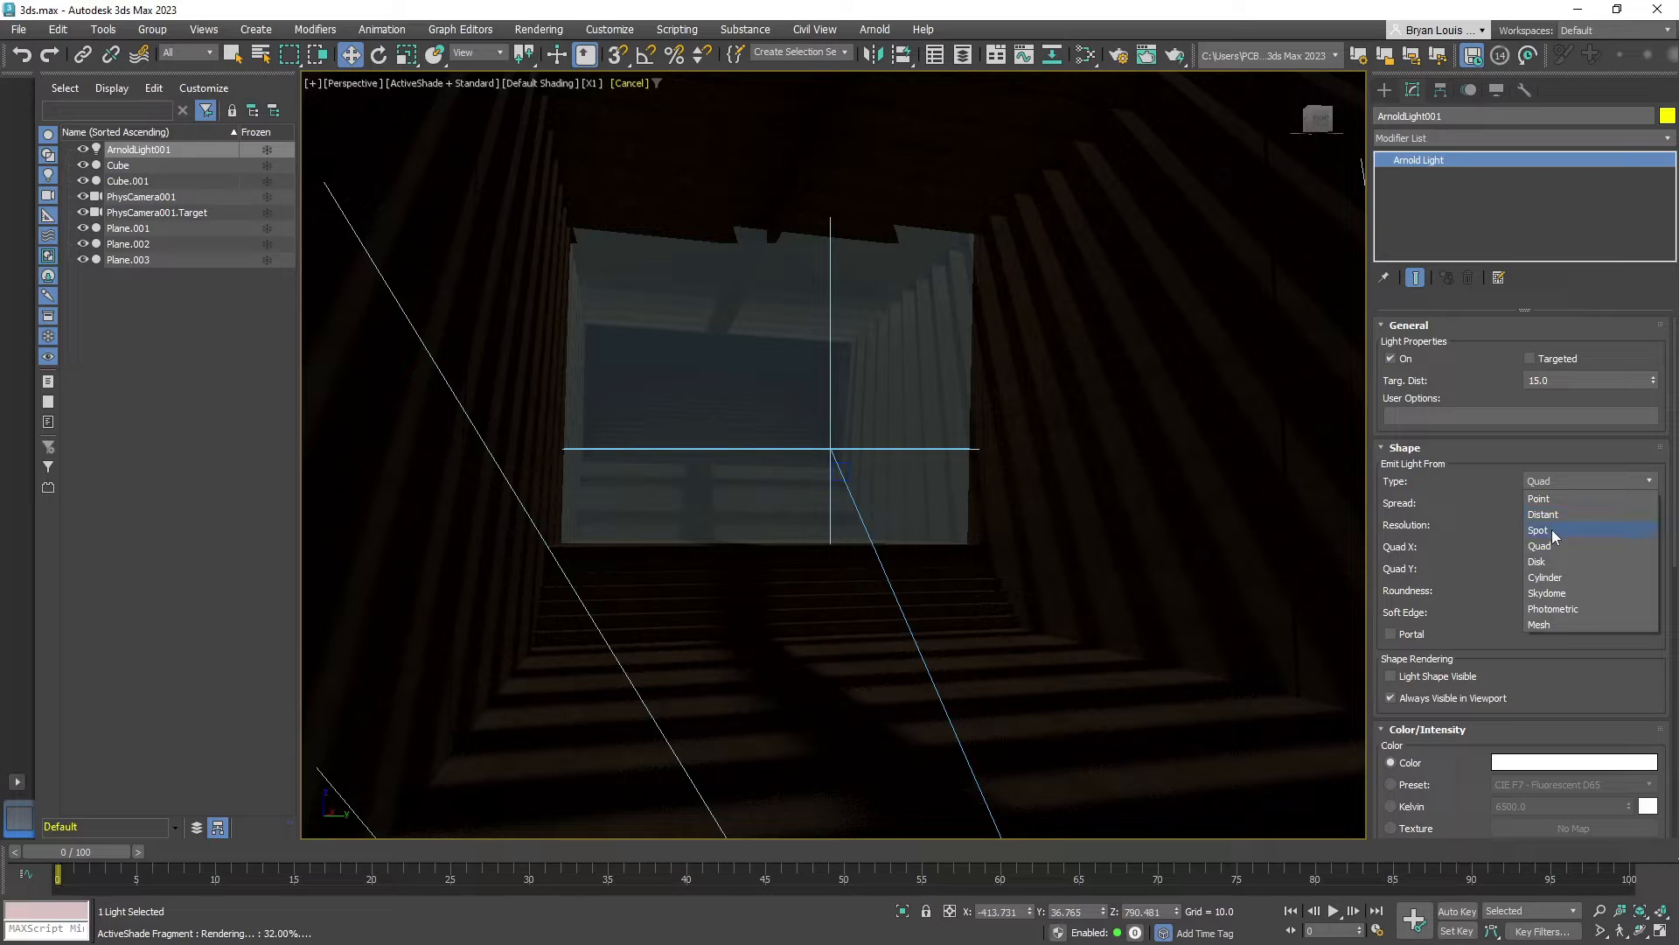
left_click(1551, 528)
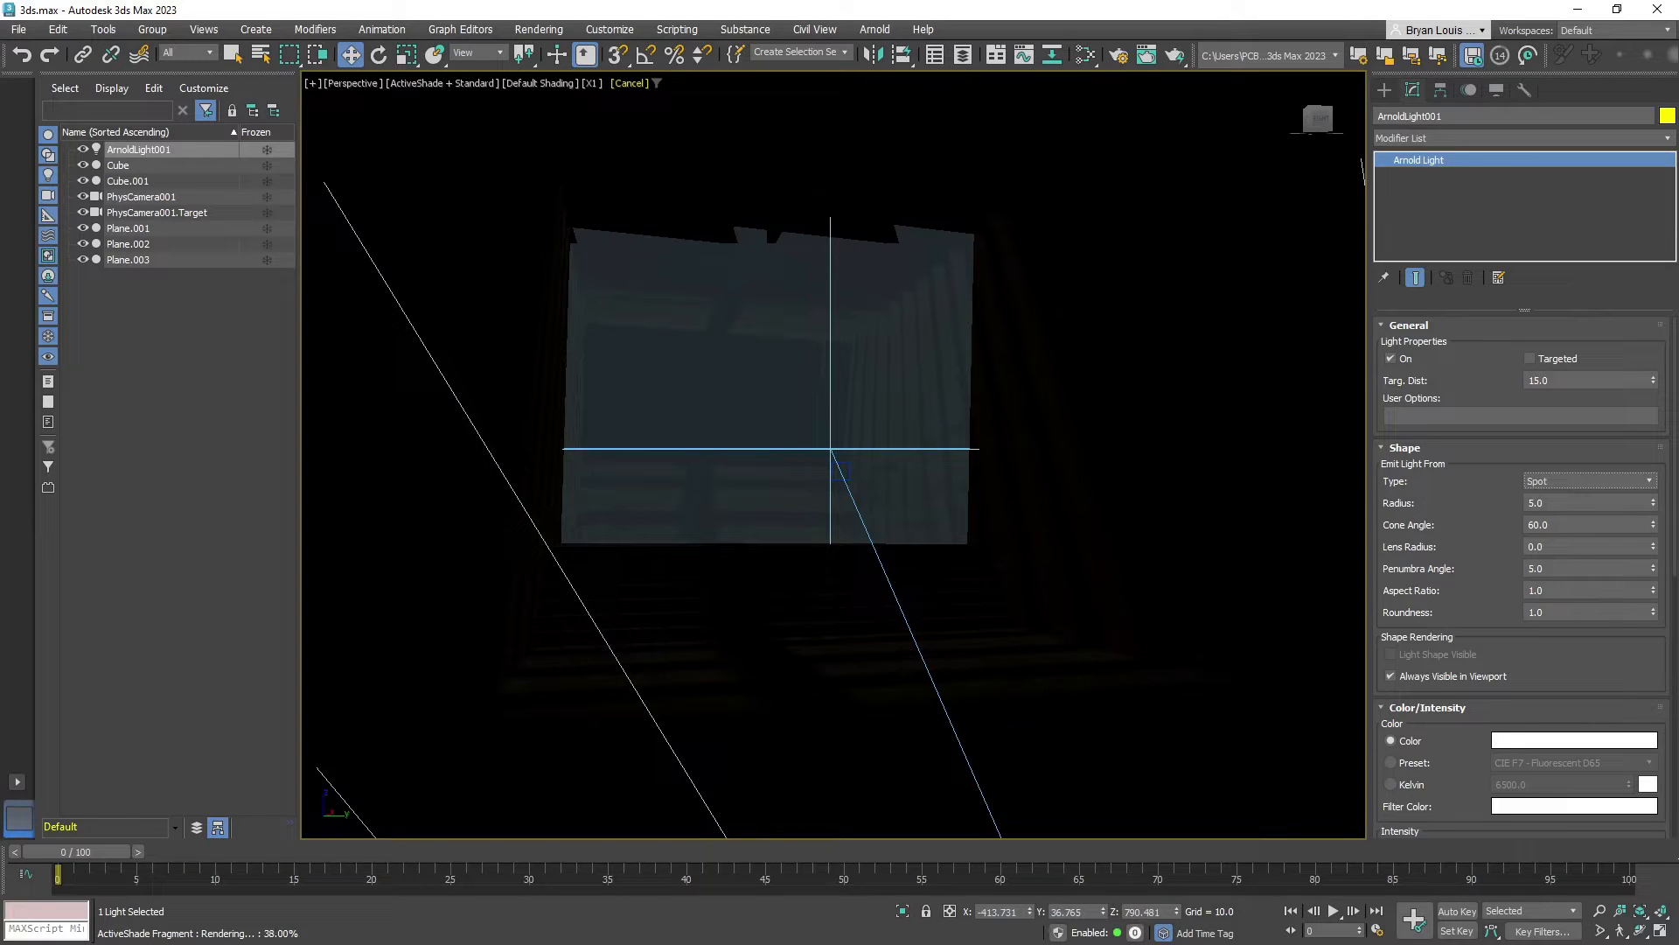
key("alt+Tab")
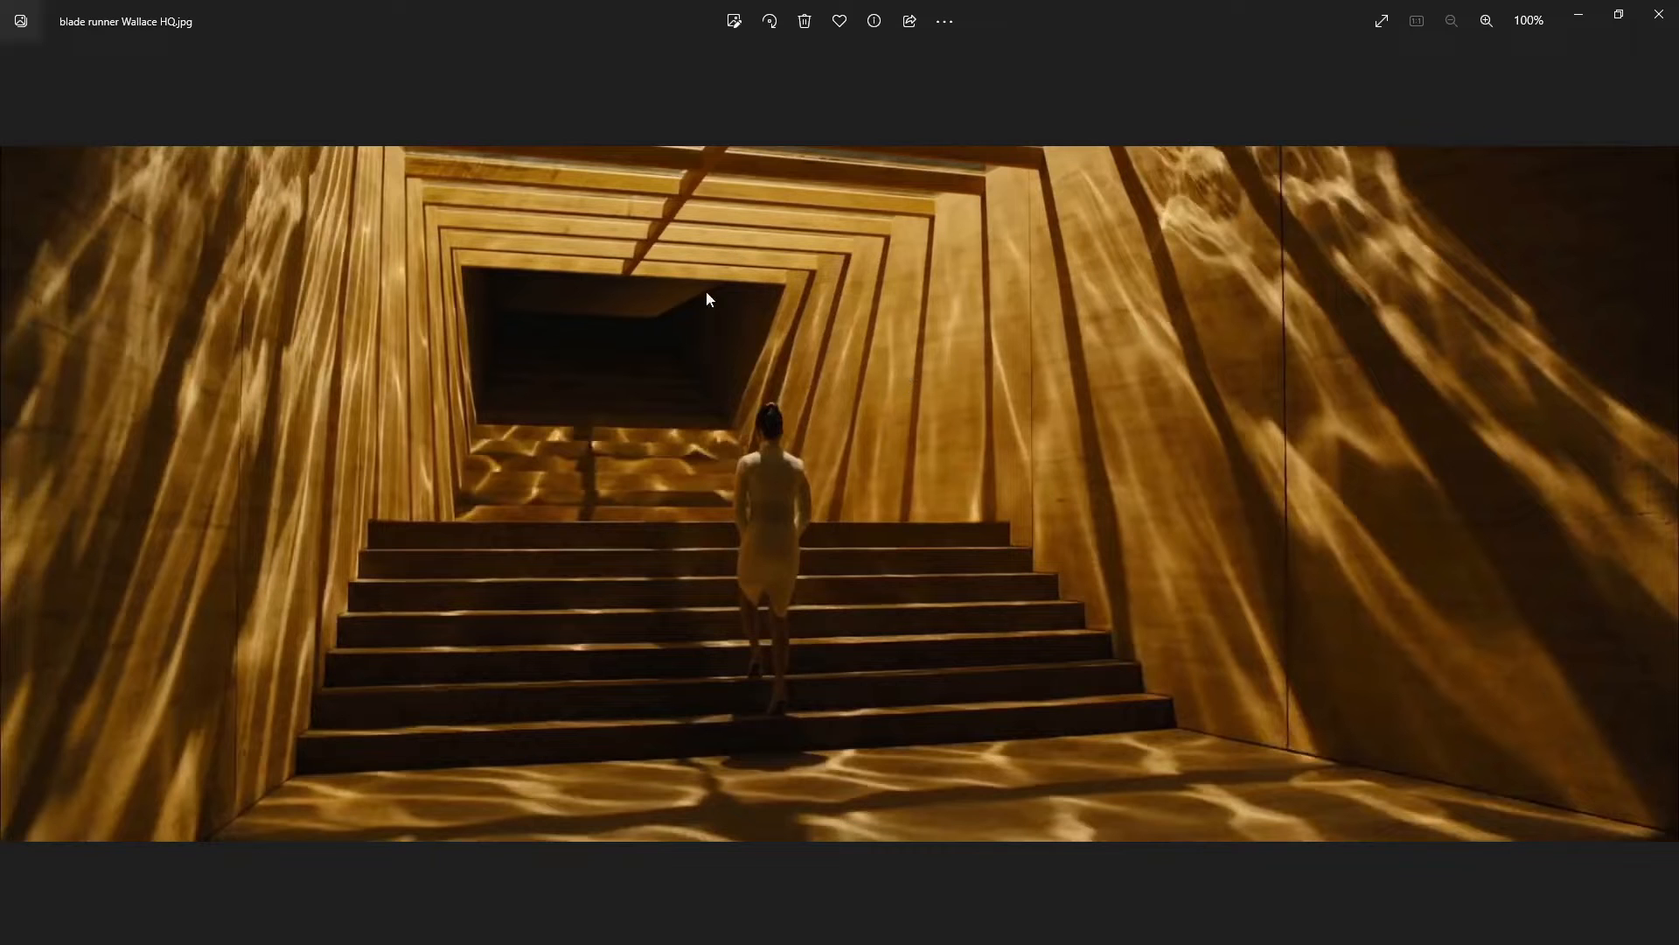
left_click(1578, 15)
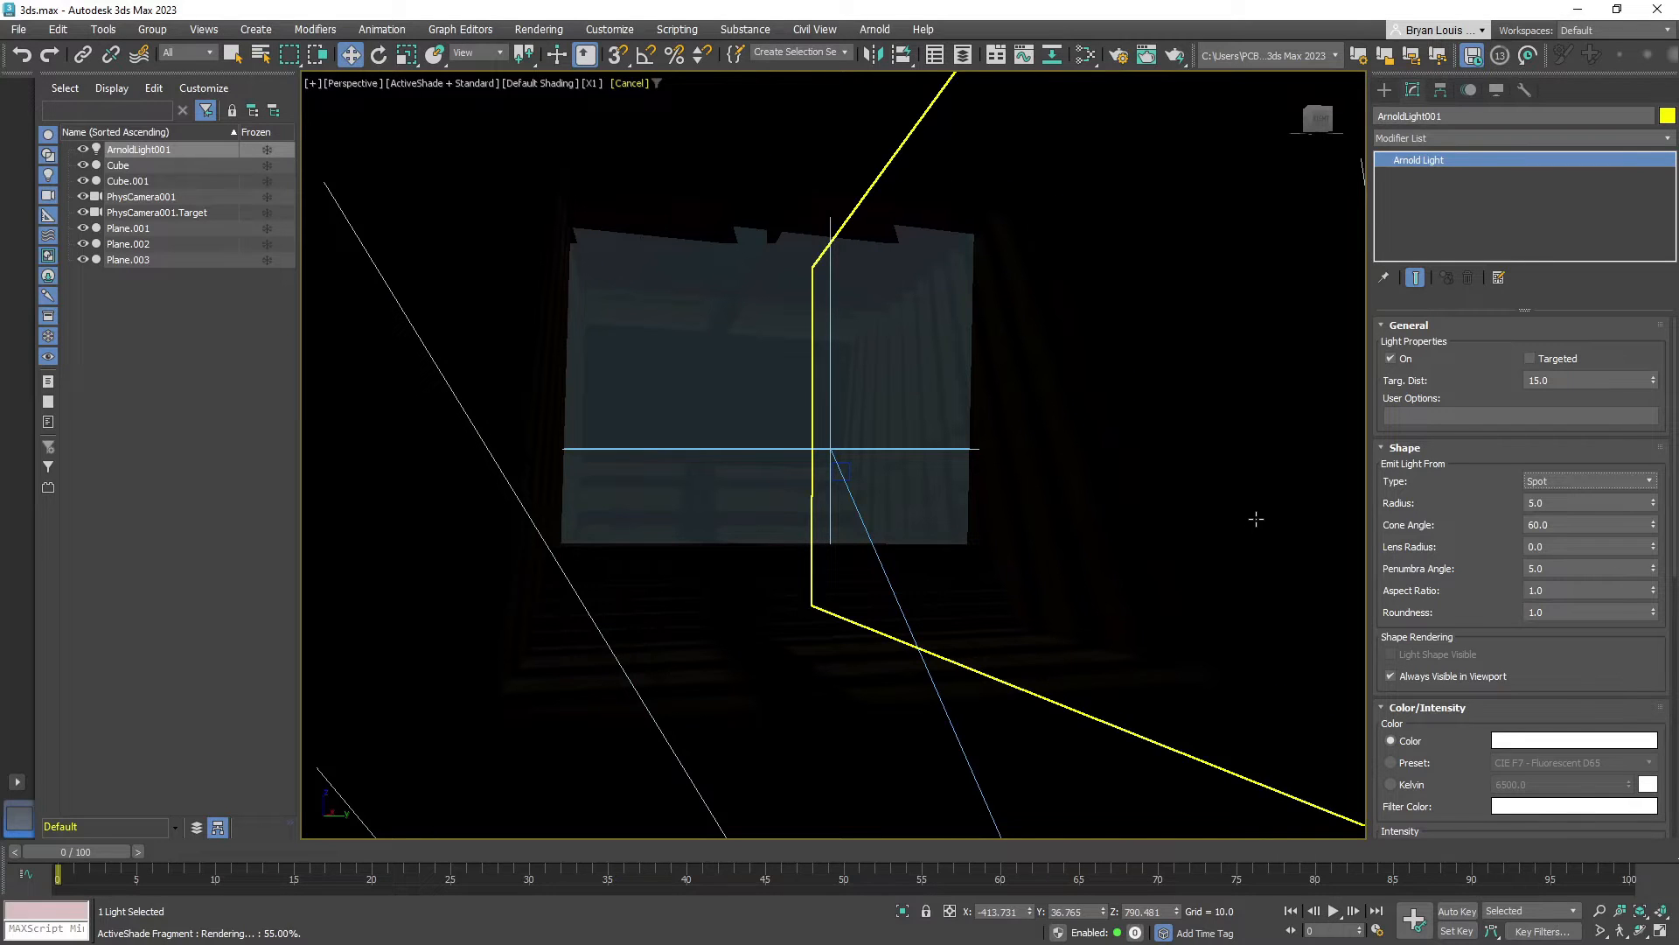
Try the Photometric shape type on the light with an intensity of 8
scroll(1540, 627, "down", 3)
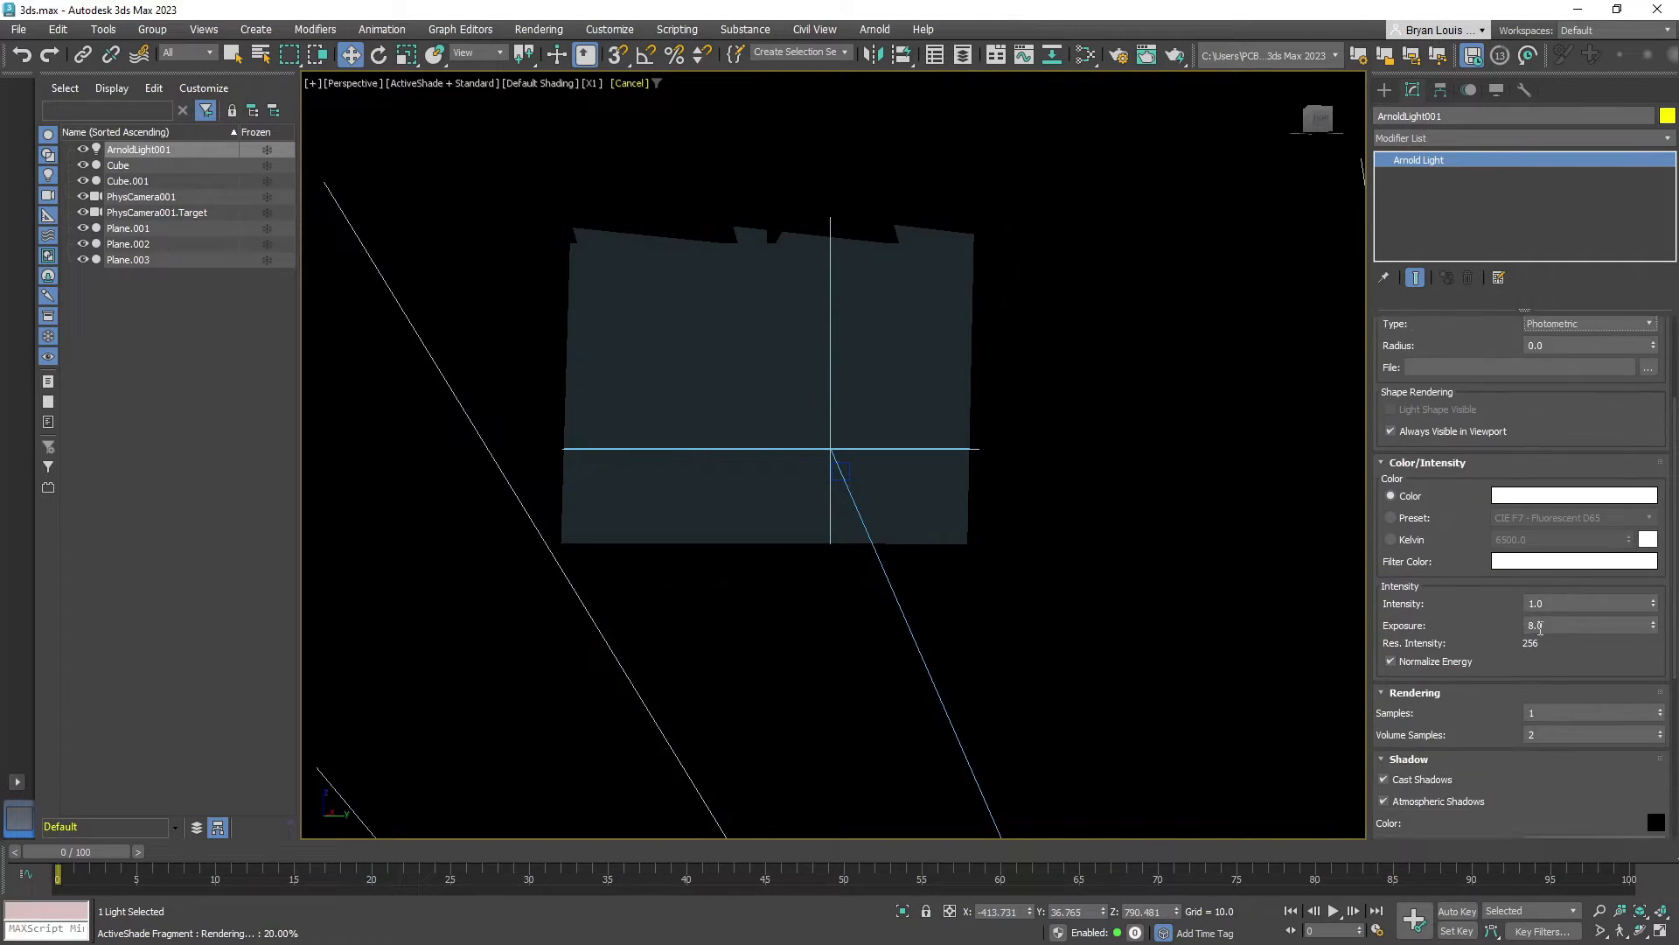
scroll(1541, 627, "up", 1)
double_click(1540, 630)
type("8")
key("Return")
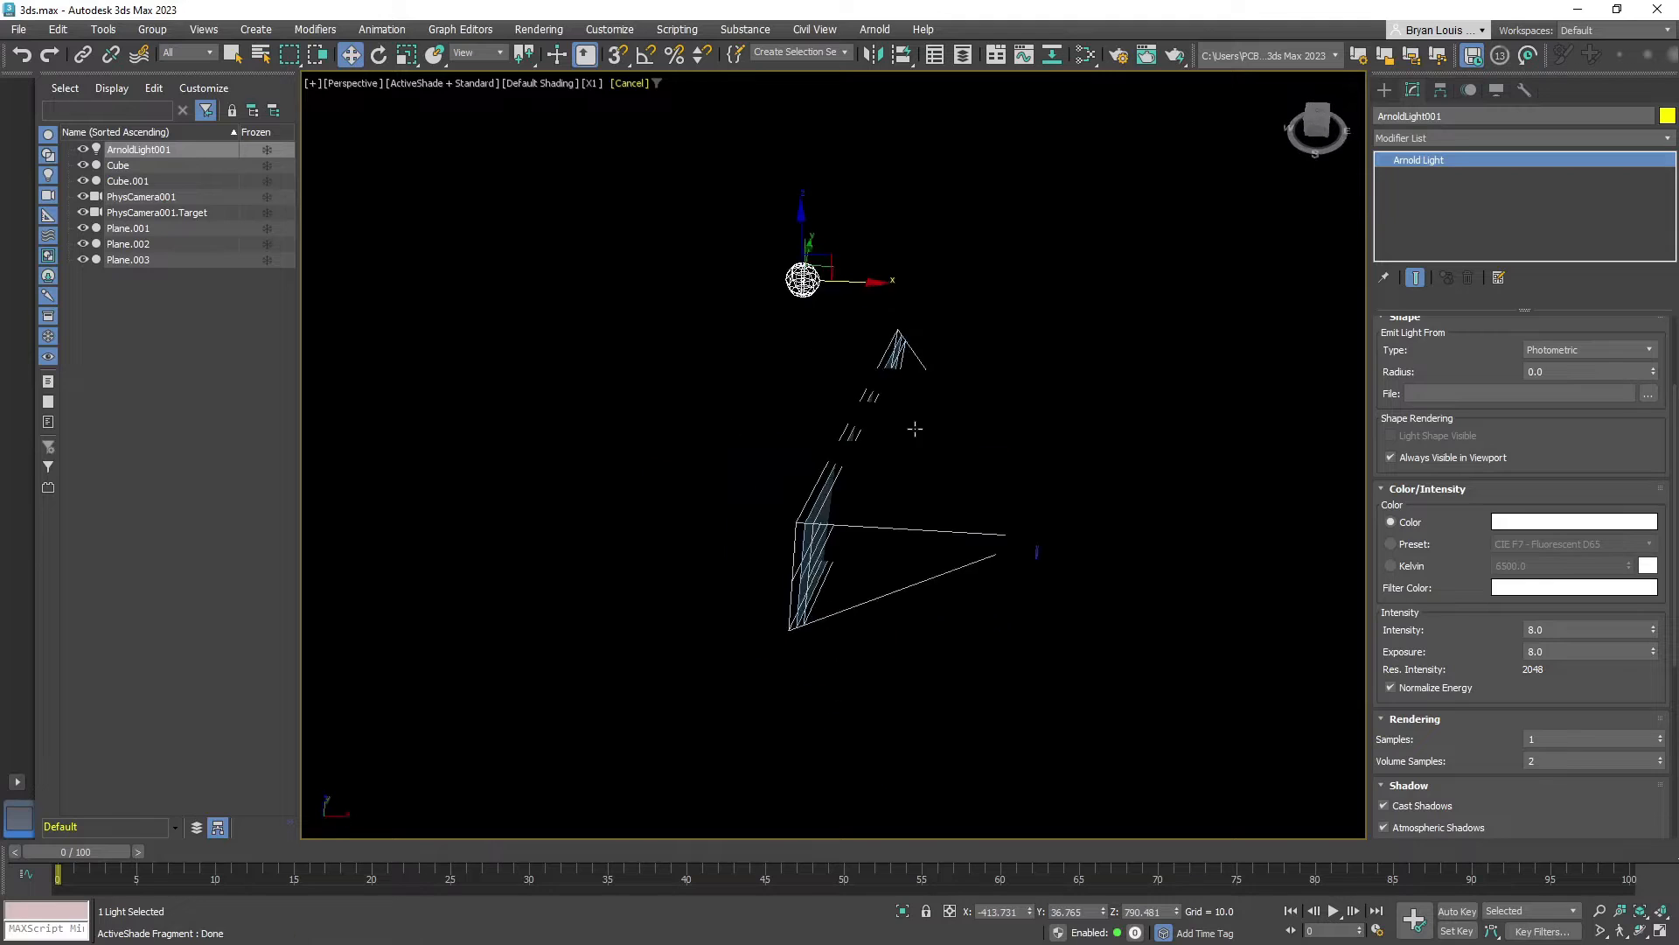
Return the light to the Spot type at about X -233.9 with an intensity of 8, viewed through the camera
key("c")
scroll(1559, 659, "down", 3)
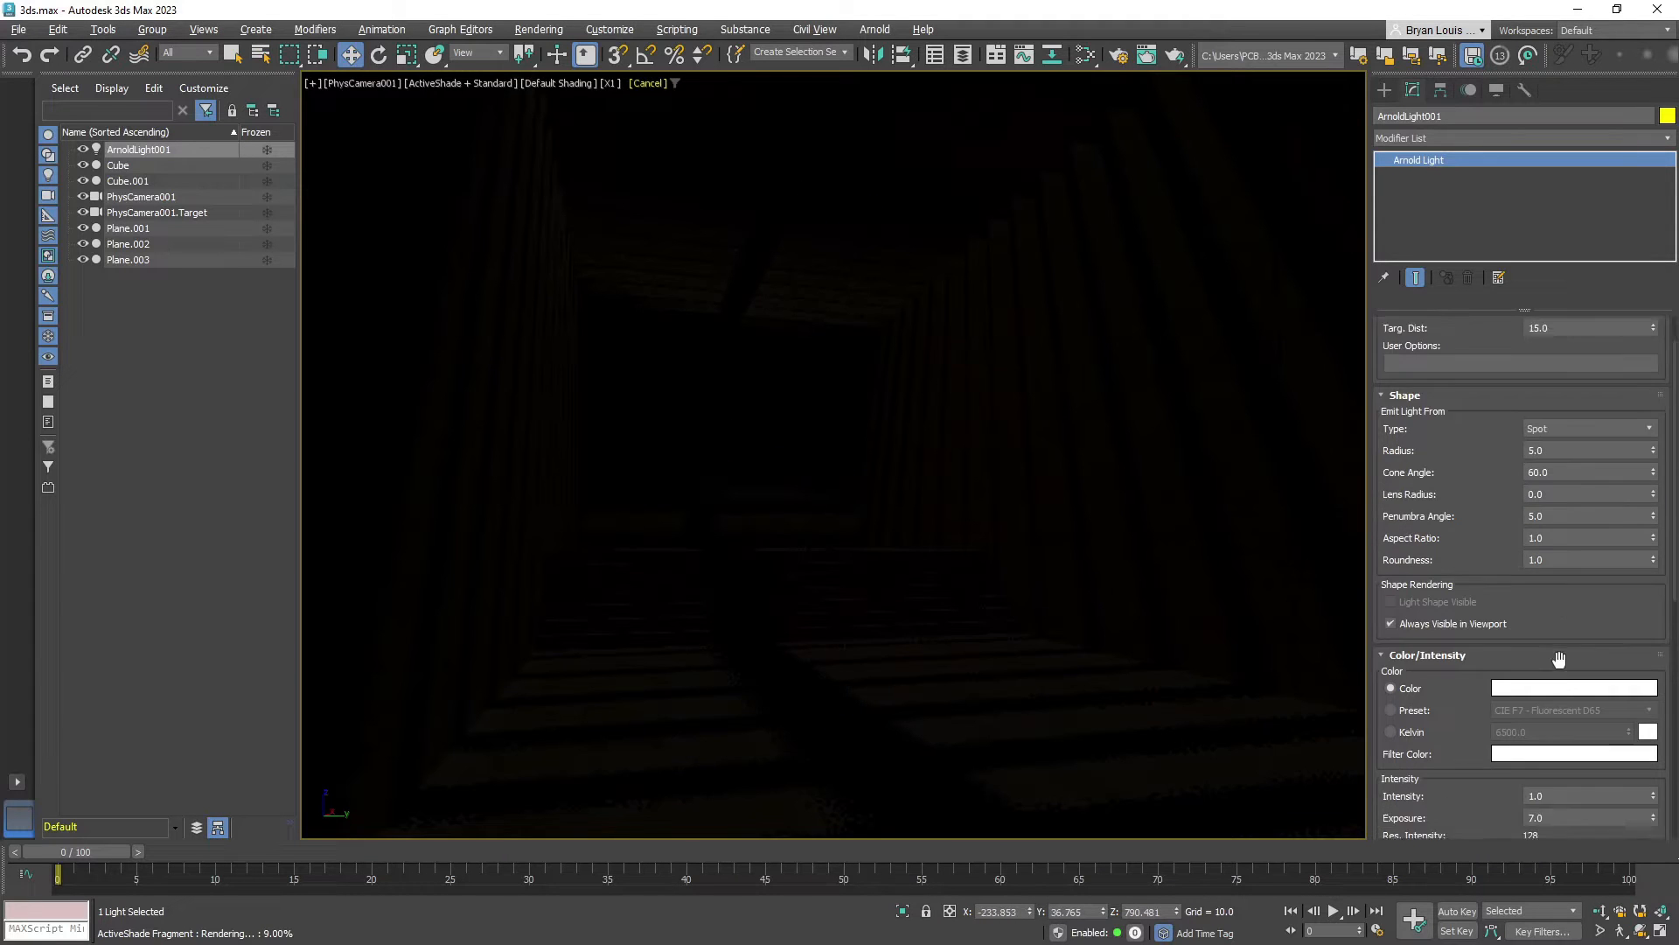
double_click(1558, 692)
type("8")
key("Return")
Set the spot light's radius to 4 and its cone angle to 88.6
scroll(1609, 516, "up", 1)
double_click(1647, 396)
type("4")
key("Return")
left_click_drag(1653, 420, 1629, 245)
double_click(1578, 417)
type("88.6")
key("Return")
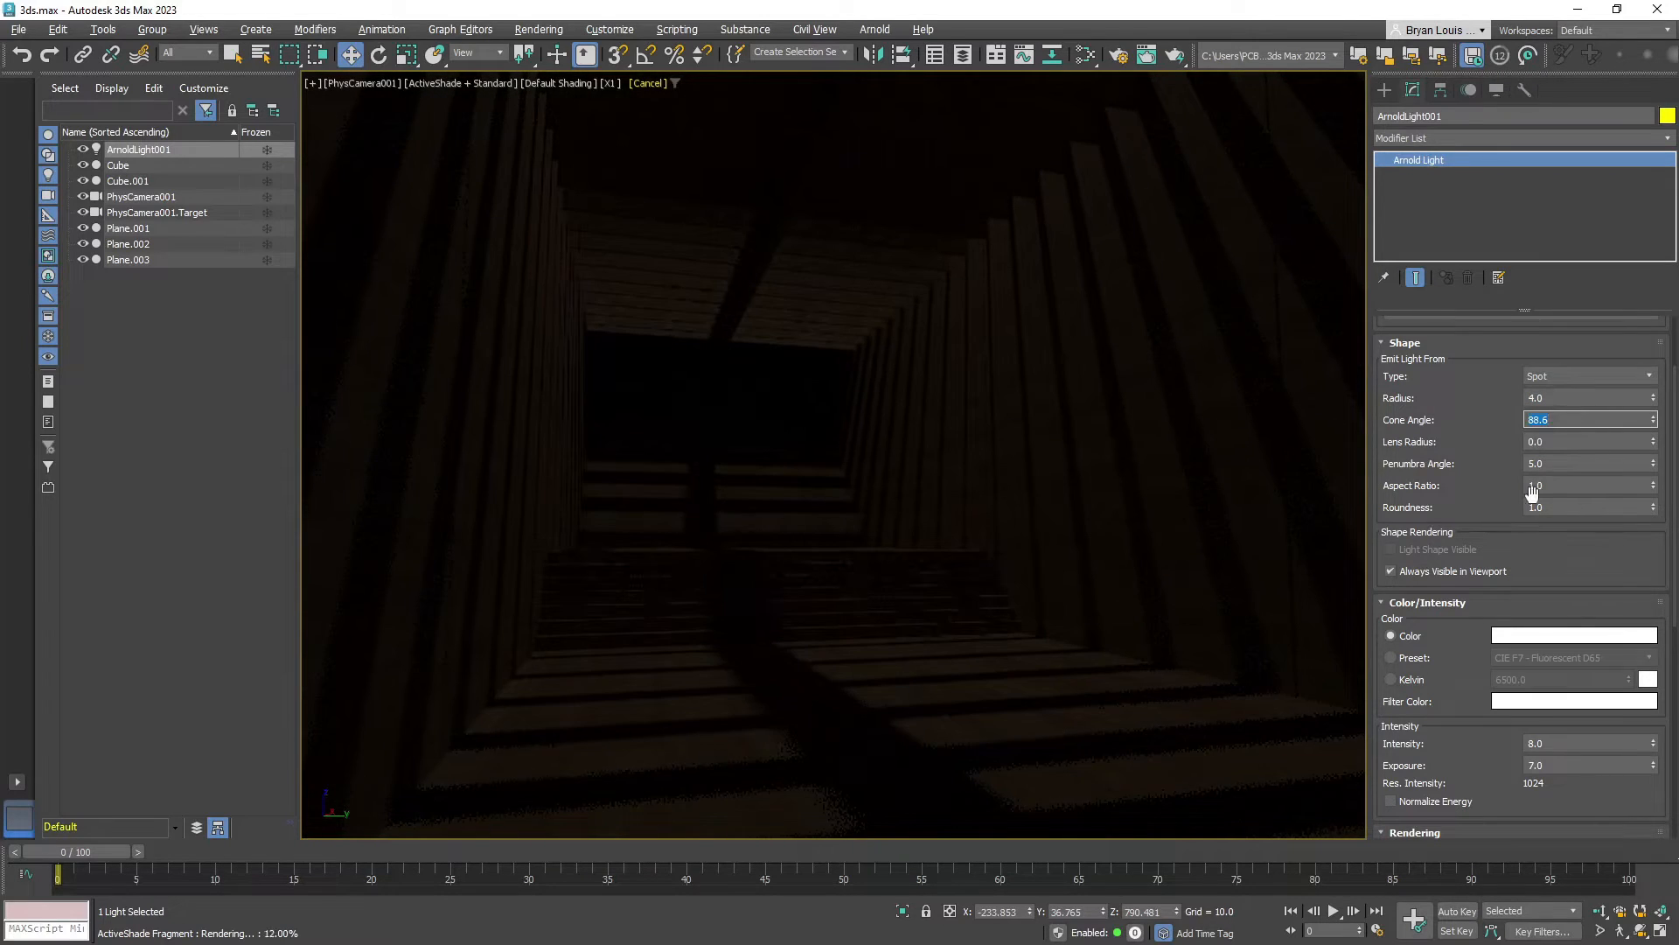
Brighten the spot light by setting its intensity to 20 and its exposure to 10
scroll(1537, 490, "down", 3)
scroll(1537, 490, "up", 3)
double_click(1563, 737)
type("10")
key("Return")
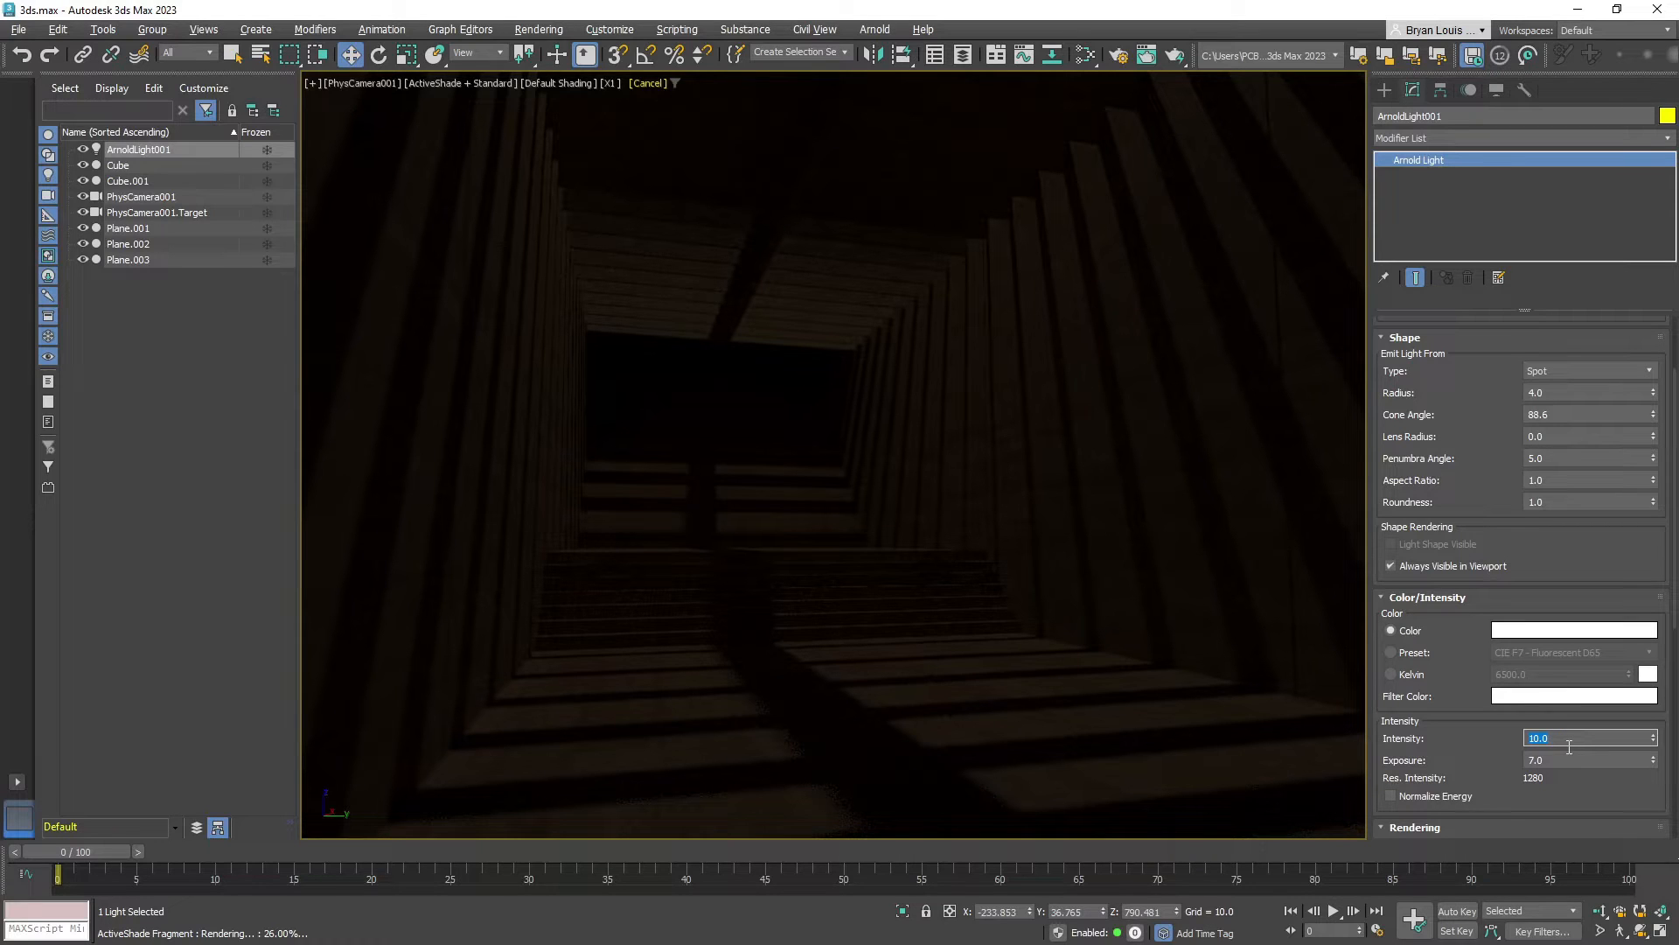
type("20")
left_click(1572, 760)
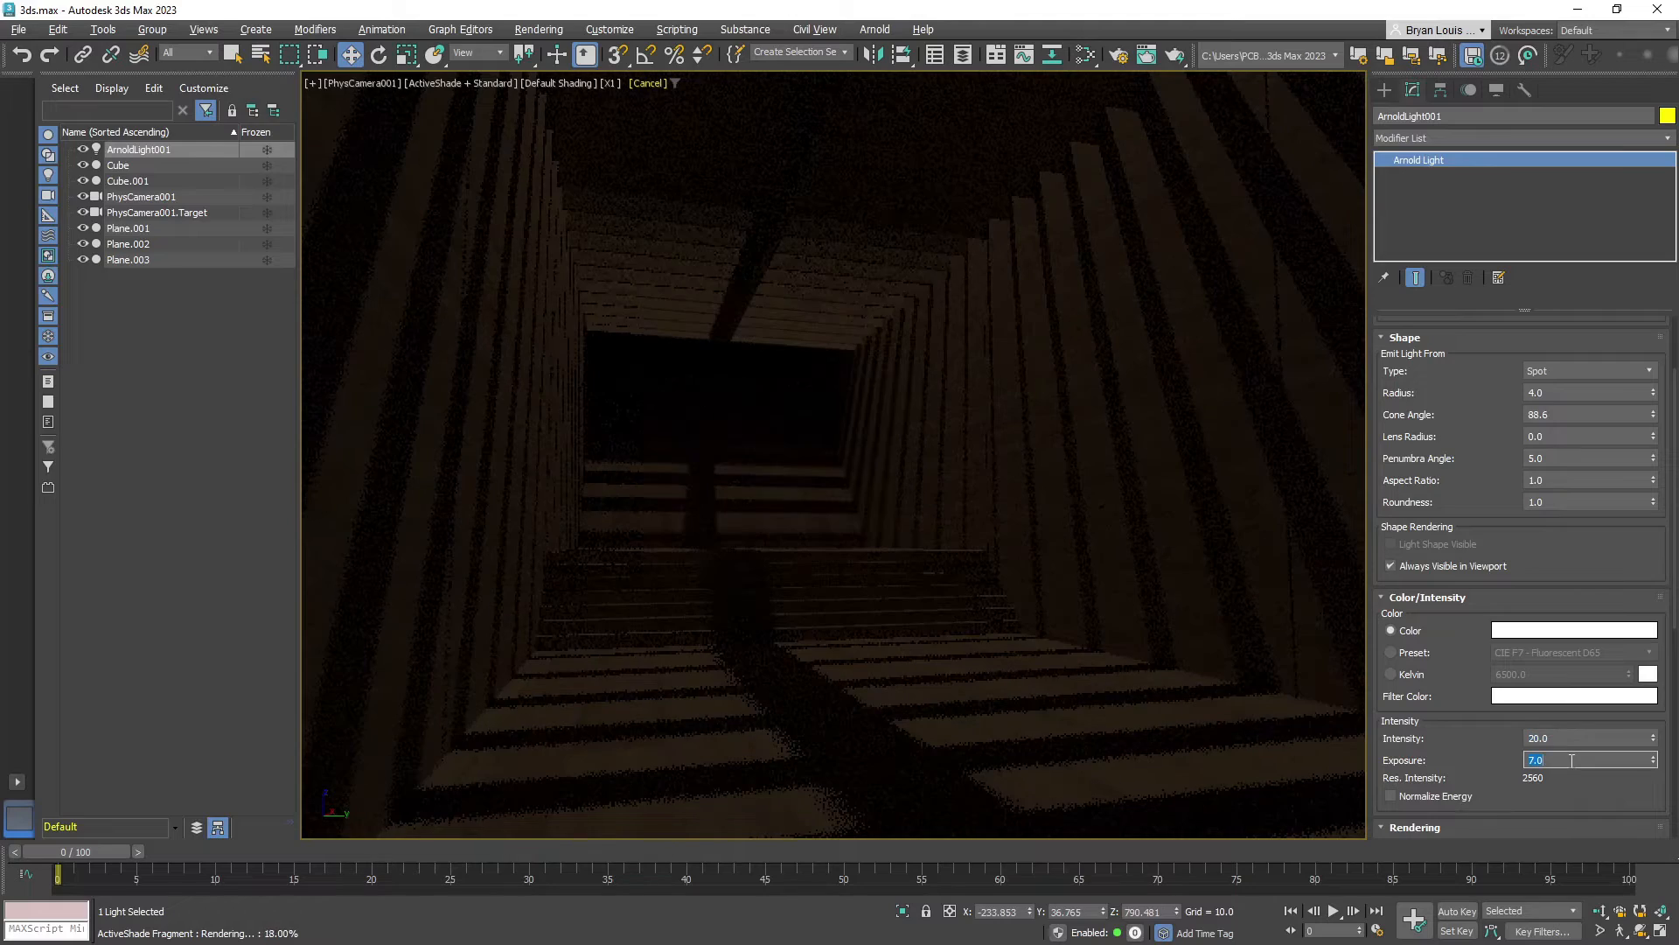
type("10")
key("Return")
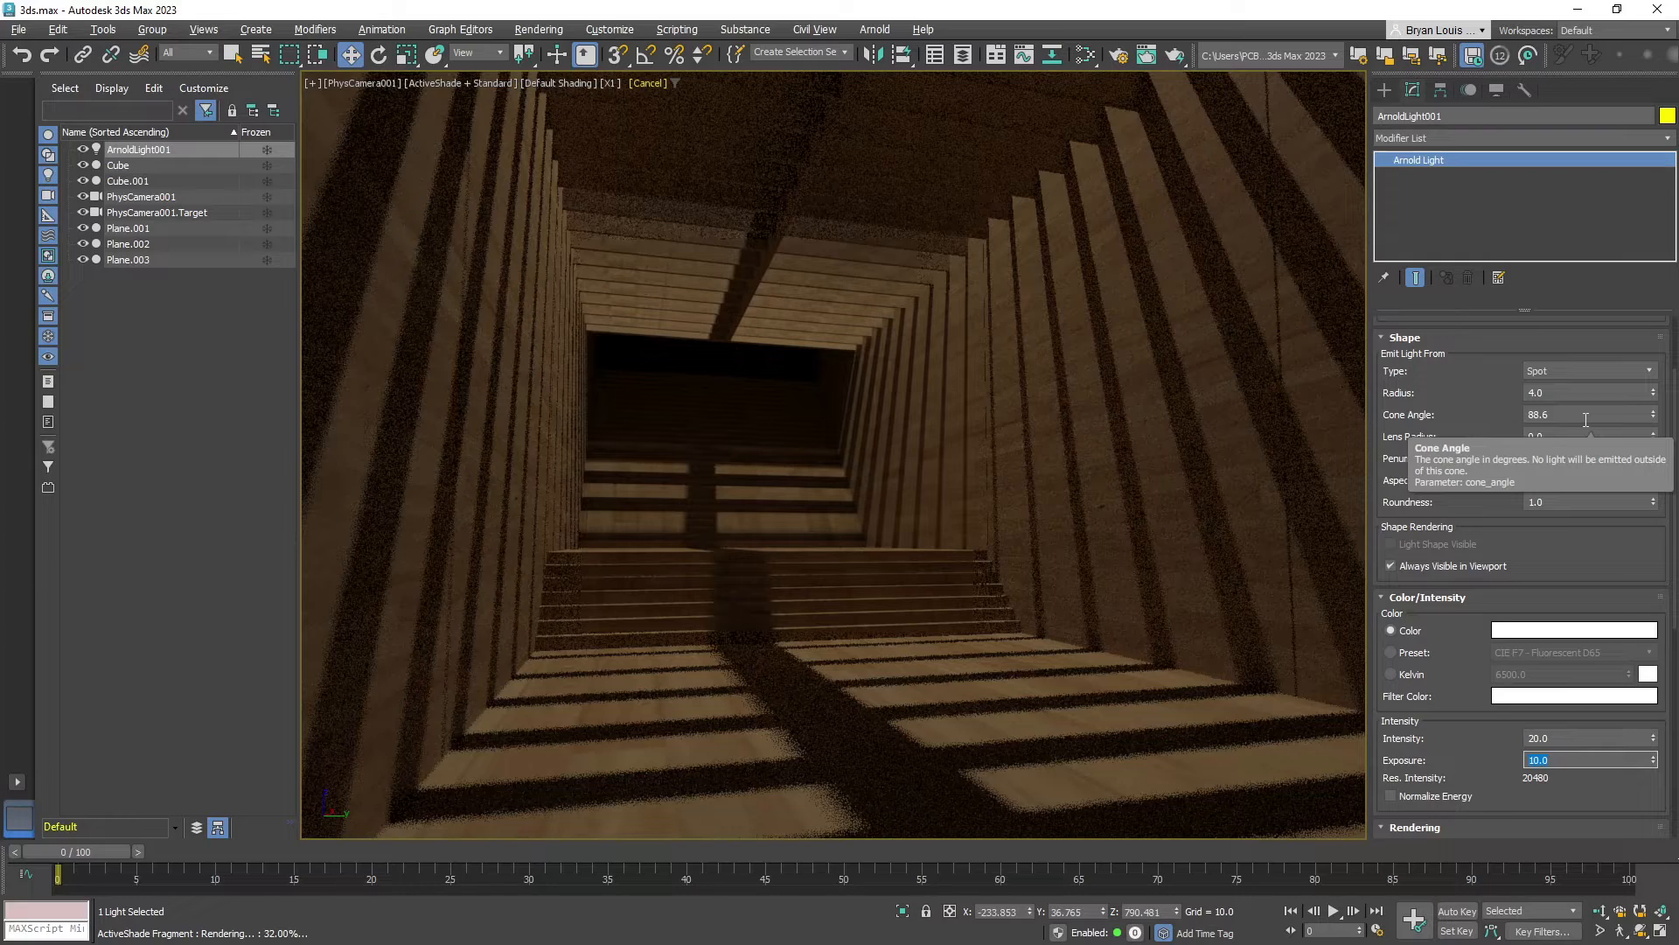
Try radius values of 0.2 and 1 on the spot light and set the radius back to 4
left_click(1570, 394)
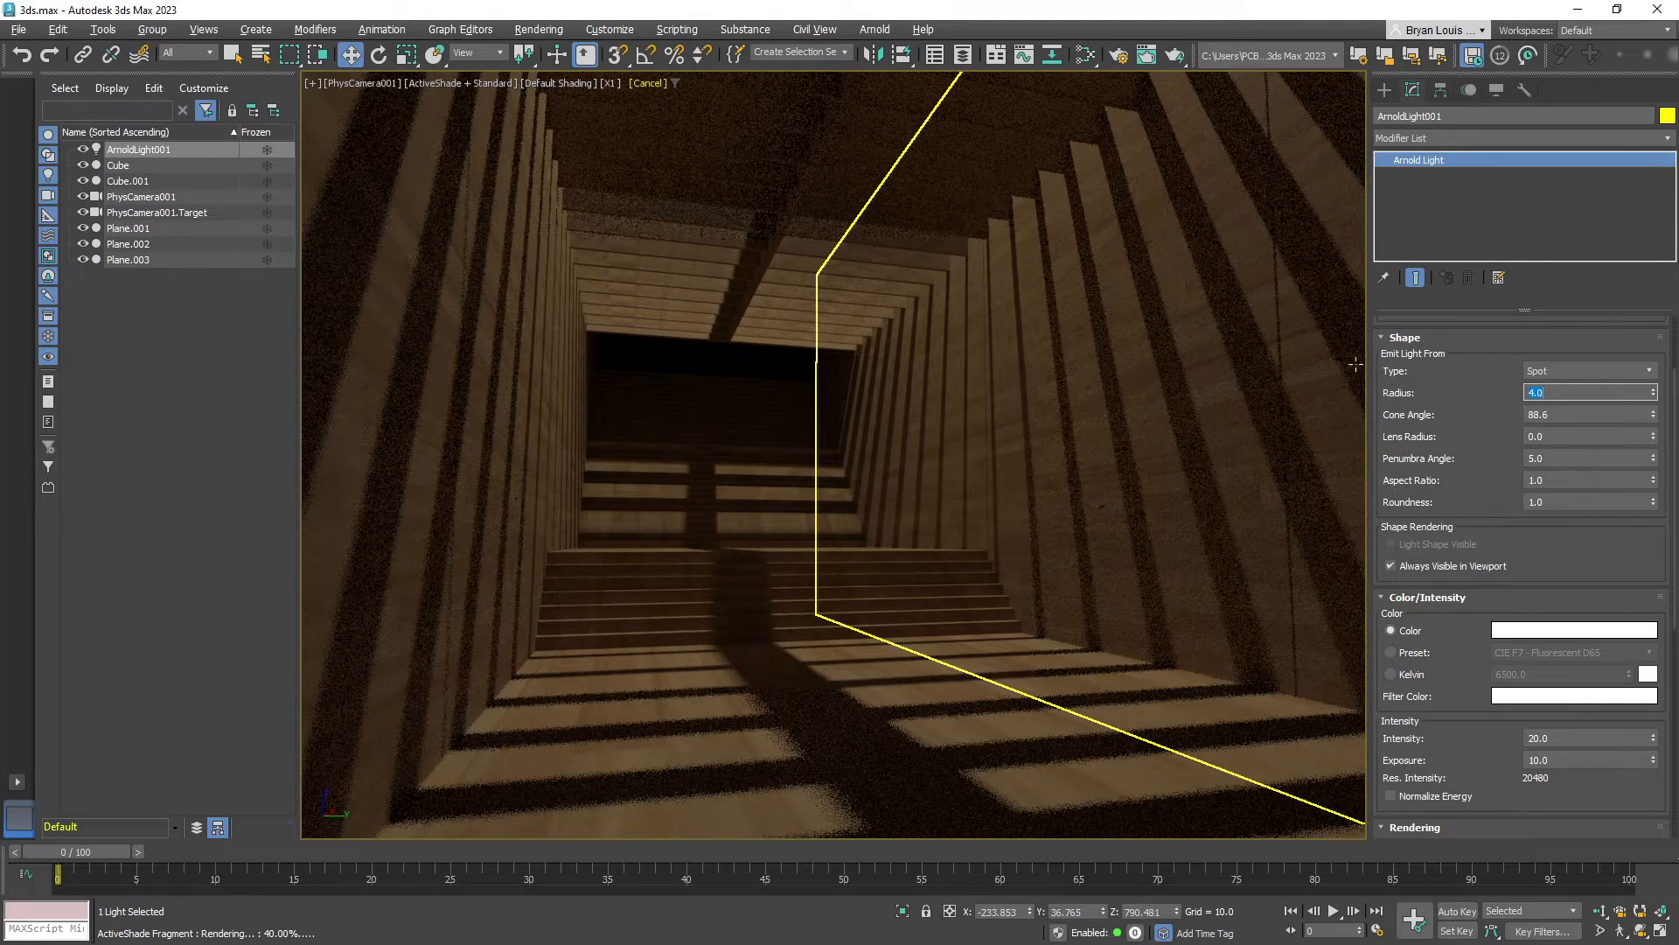
type("0.")
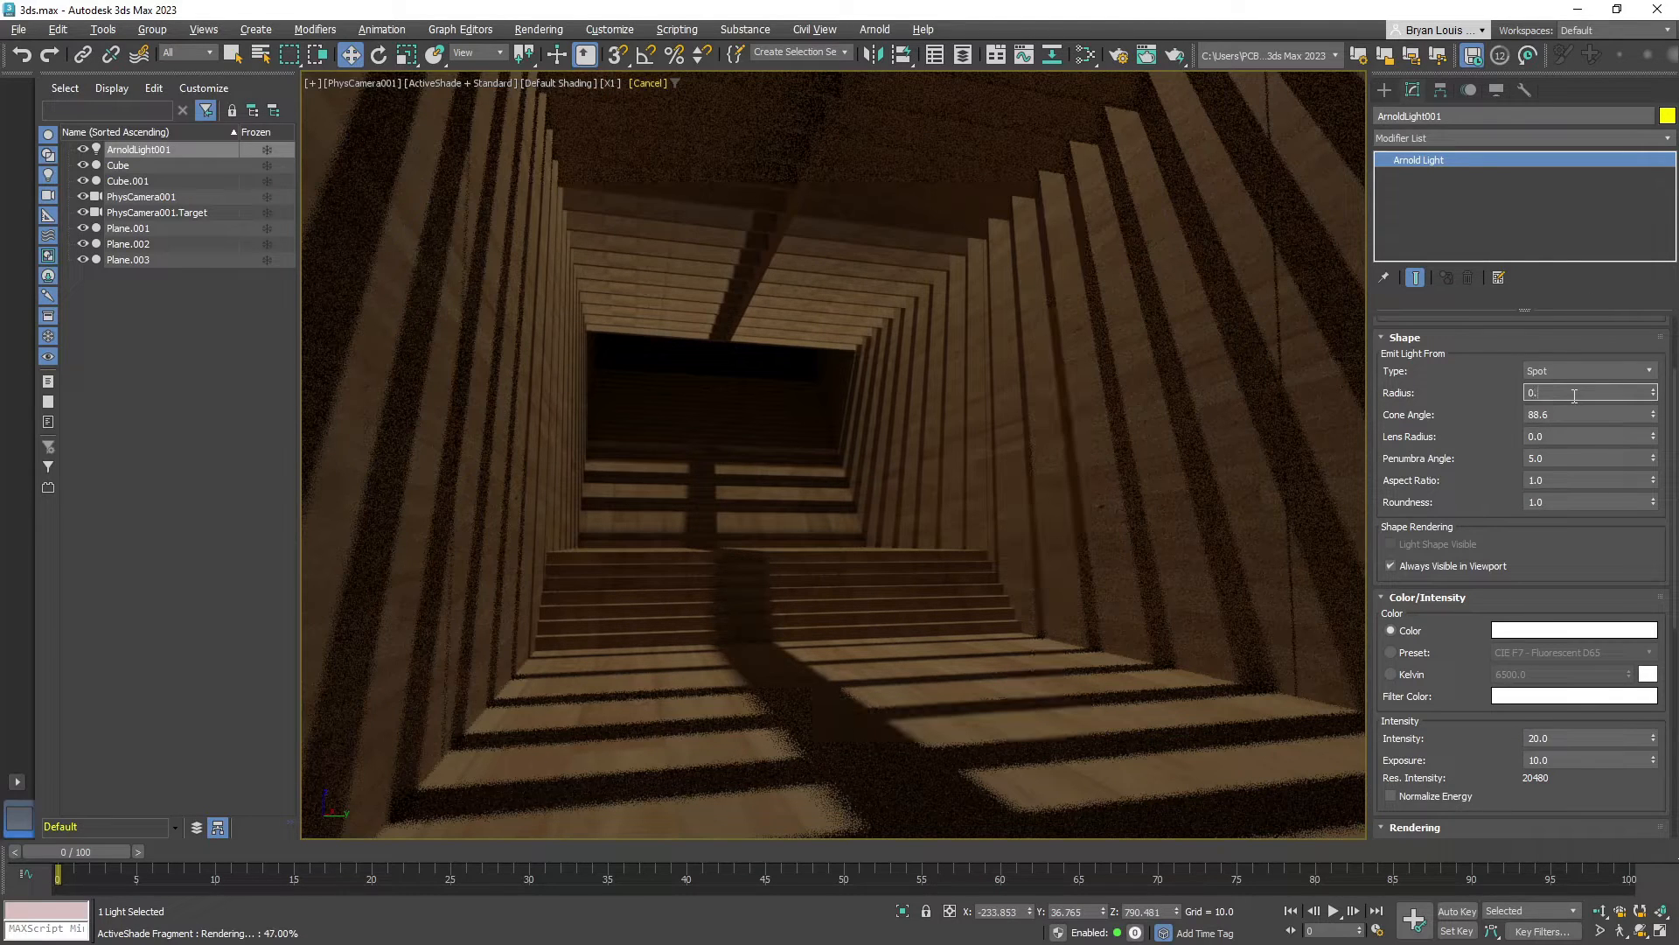
type("2")
key("Return")
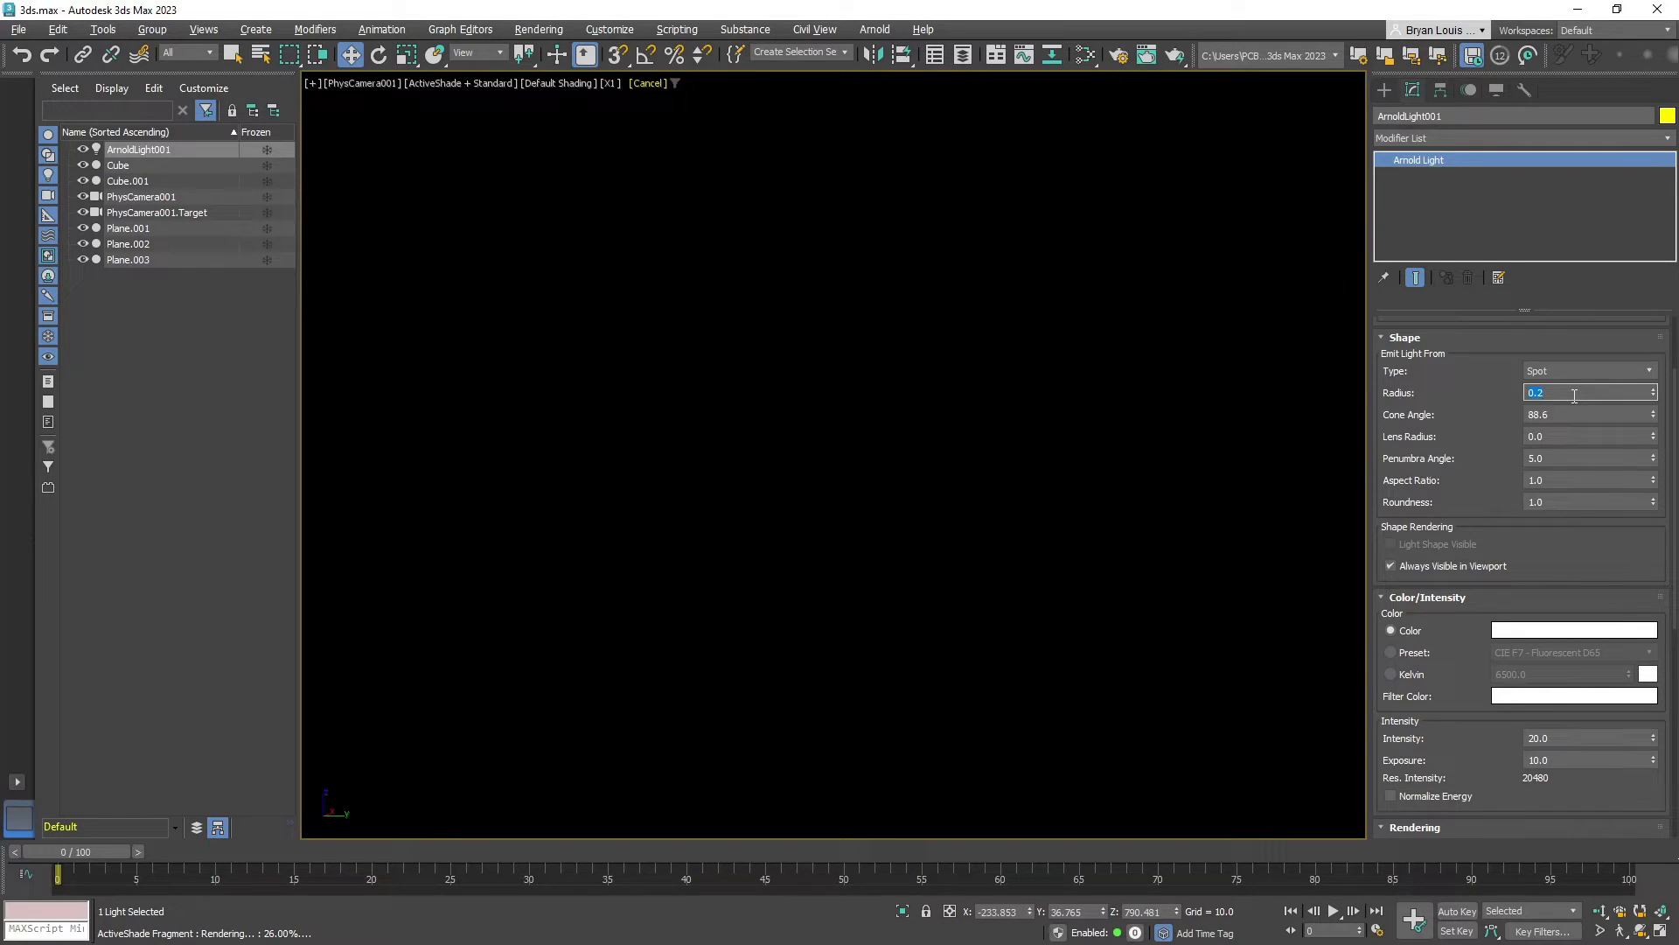
type("1")
key("Return")
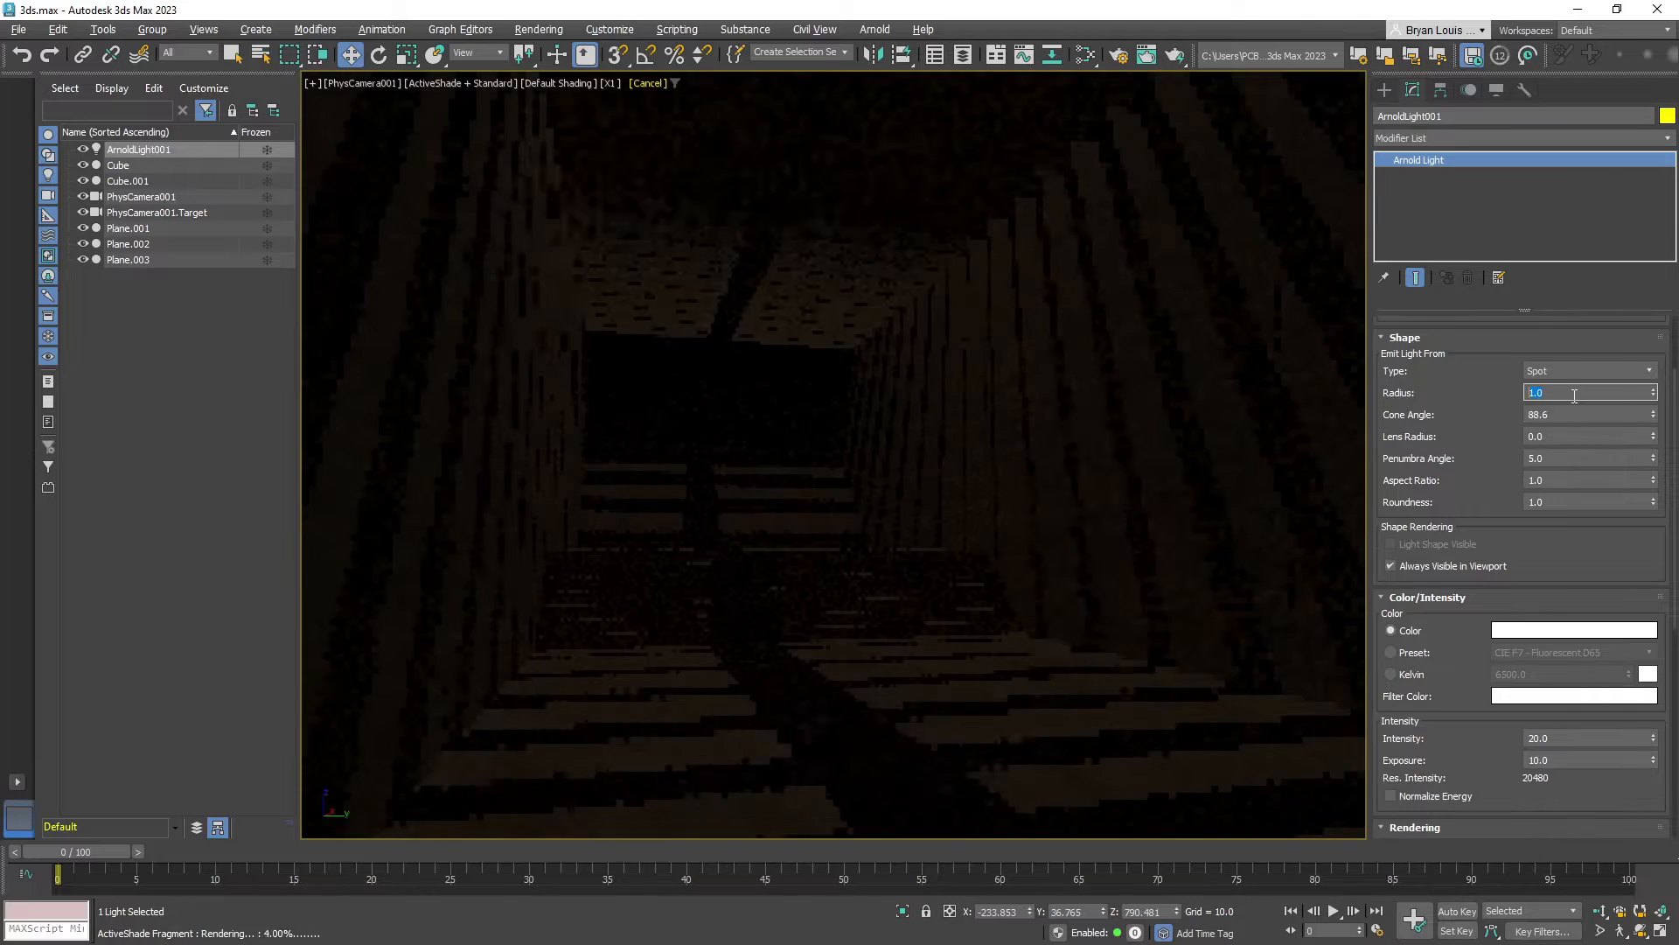
type("4")
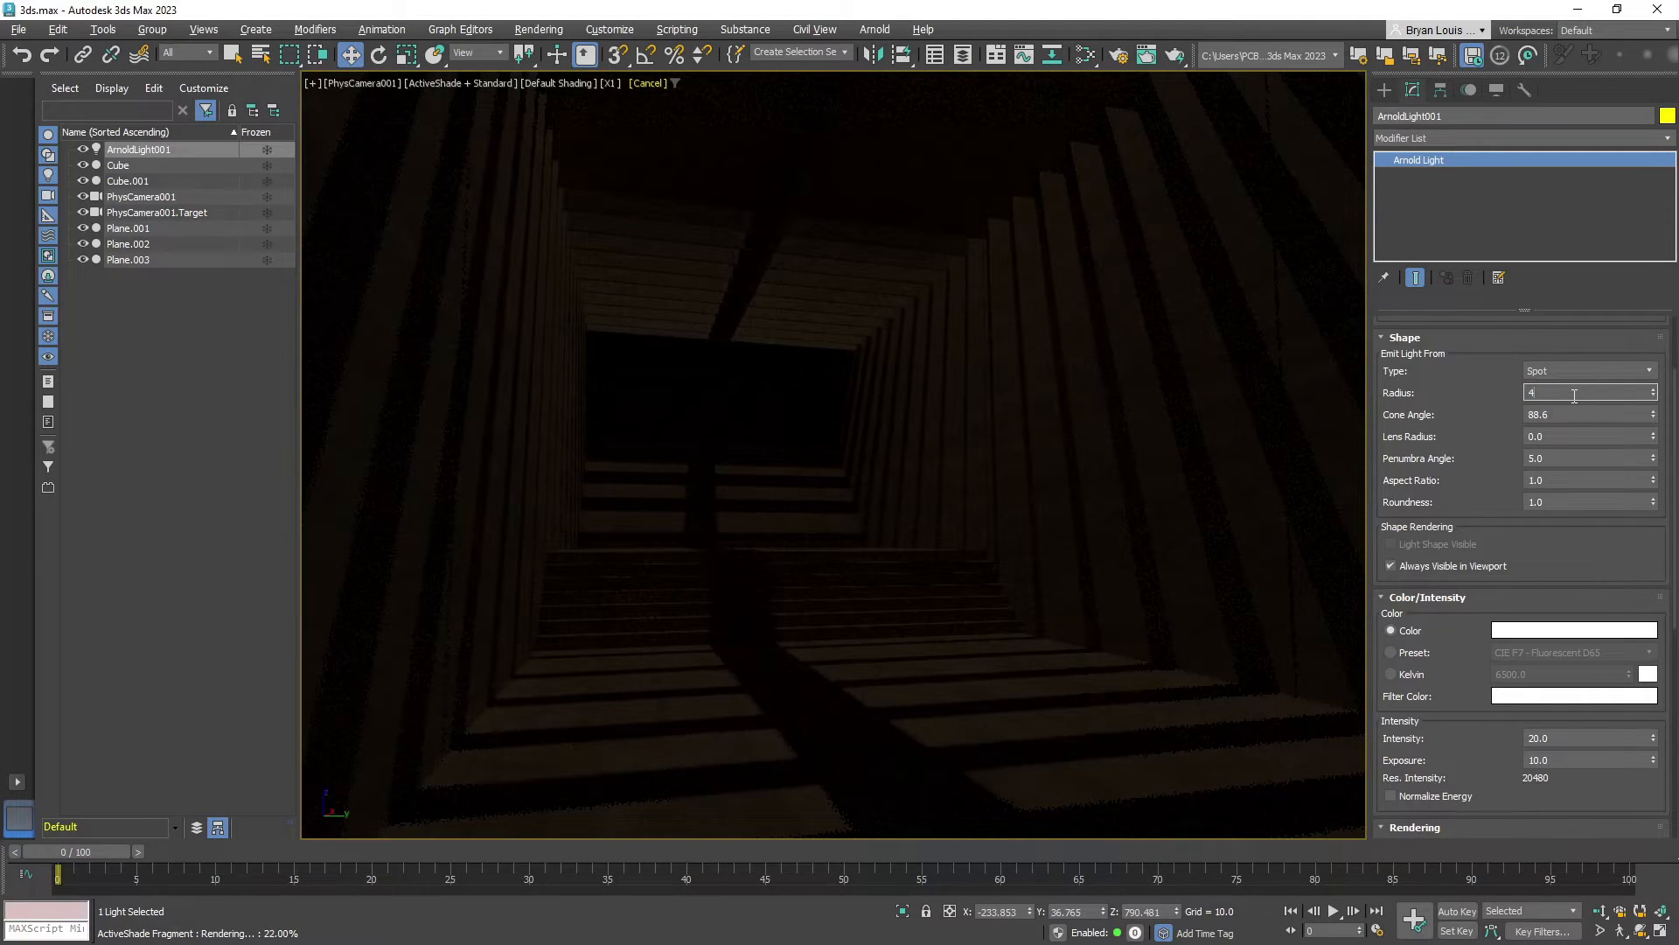
key("Return")
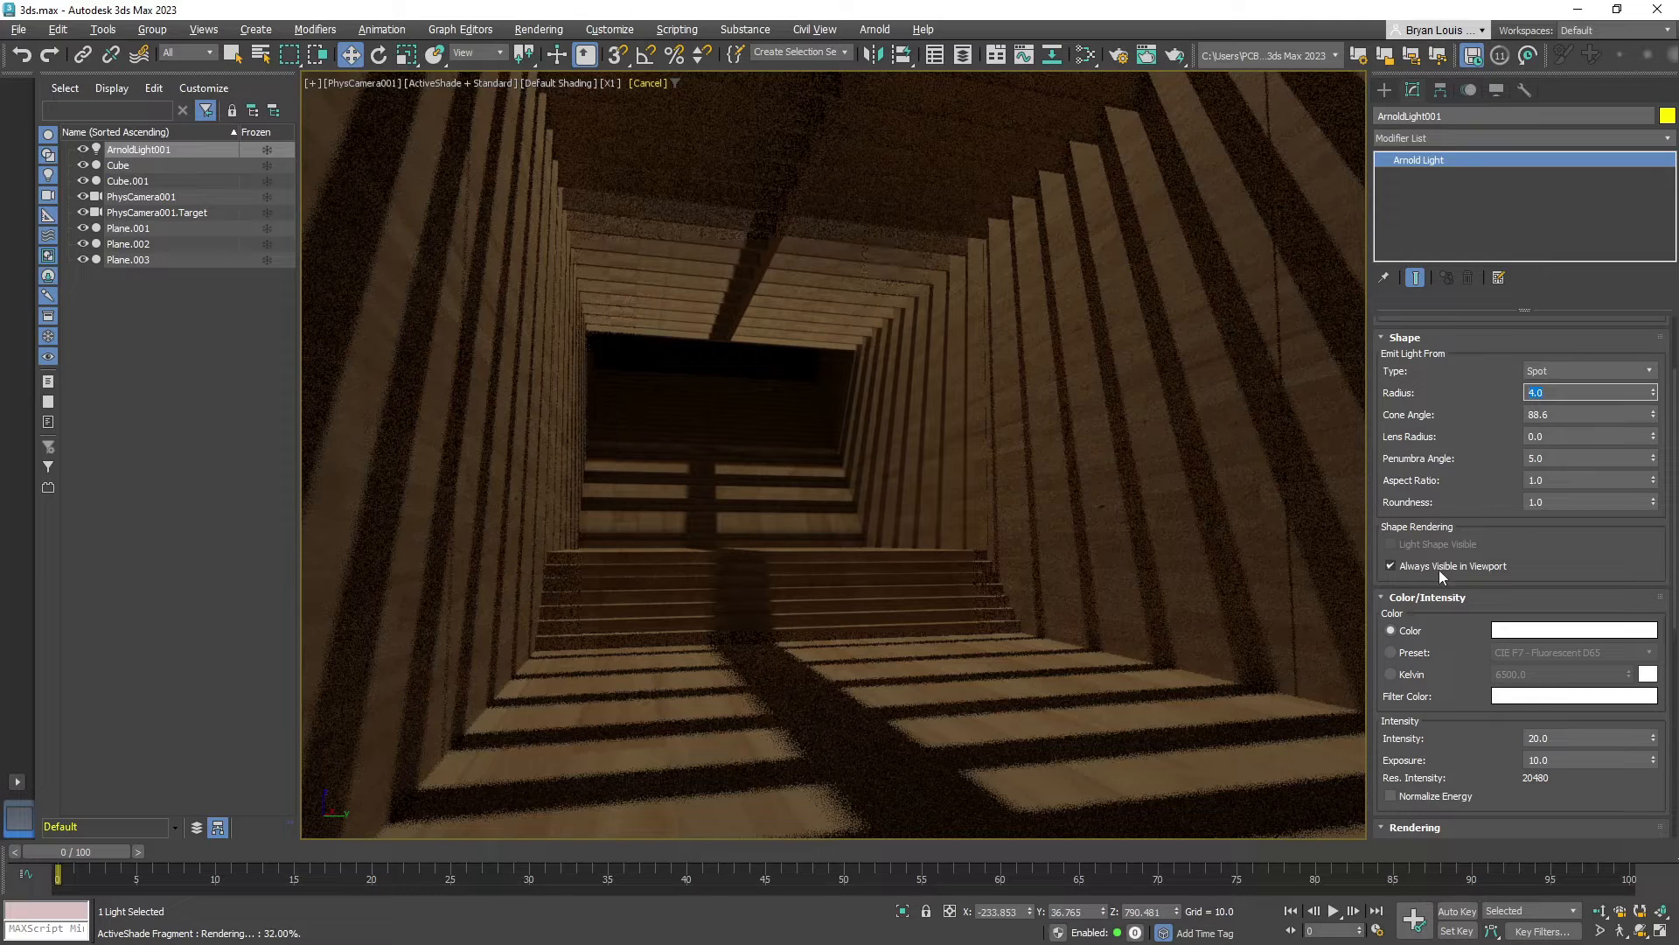
Add an Arnold Gobo Filter modifier to the Arnold spot light
left_click(1493, 213)
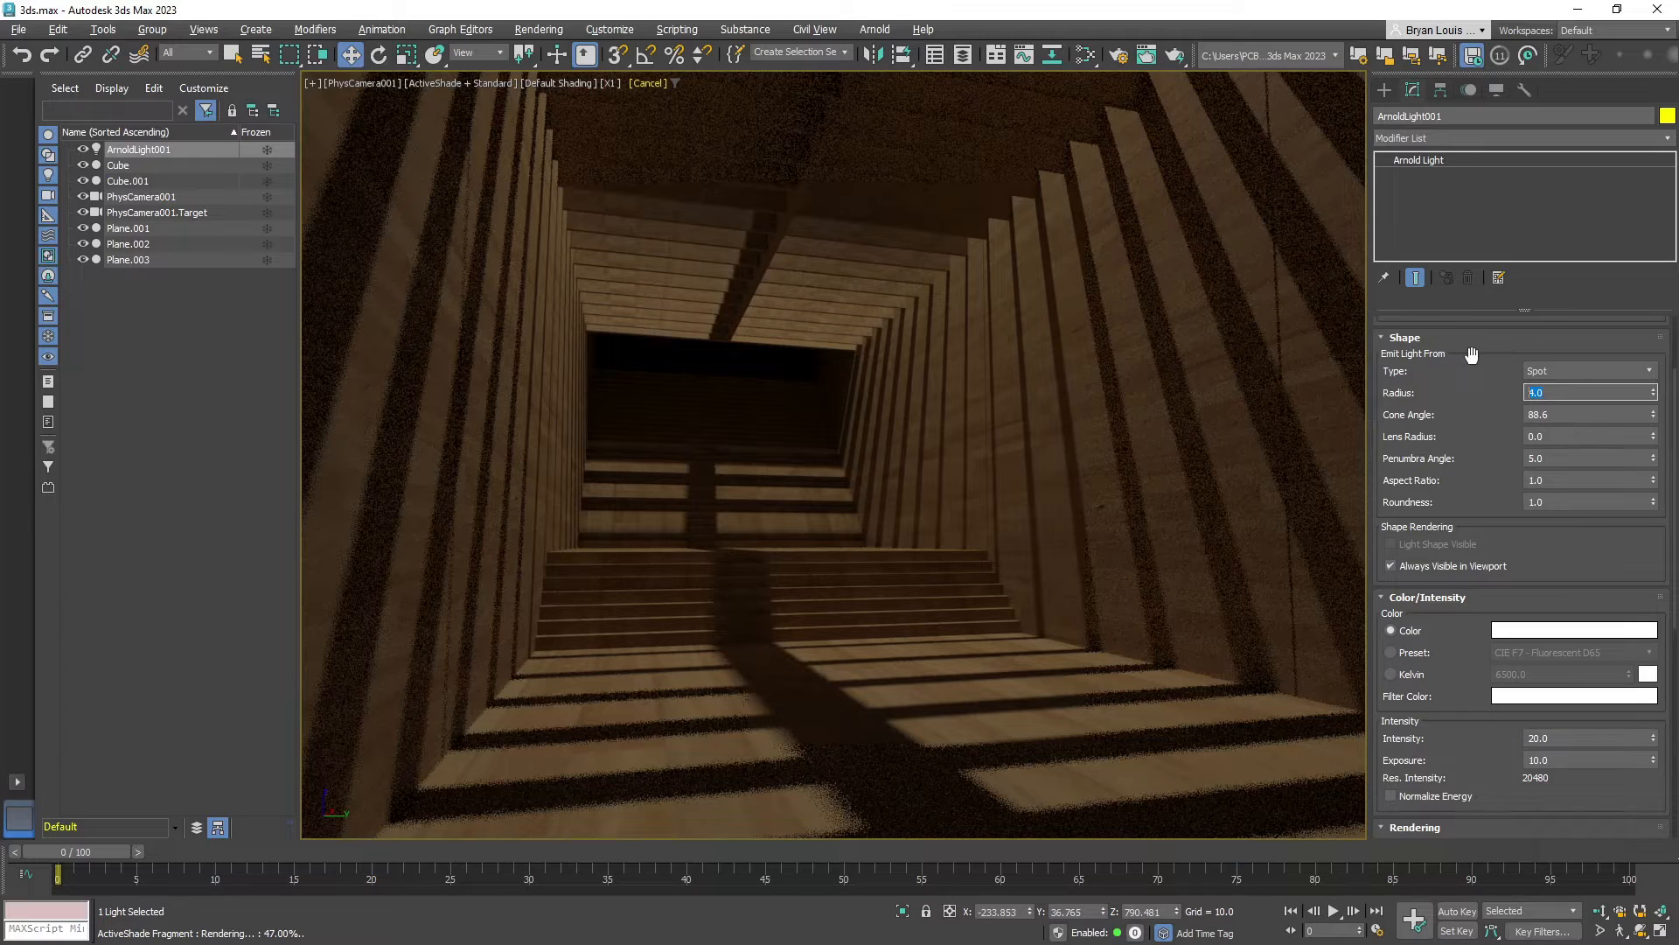
scroll(1472, 354, "up", 3)
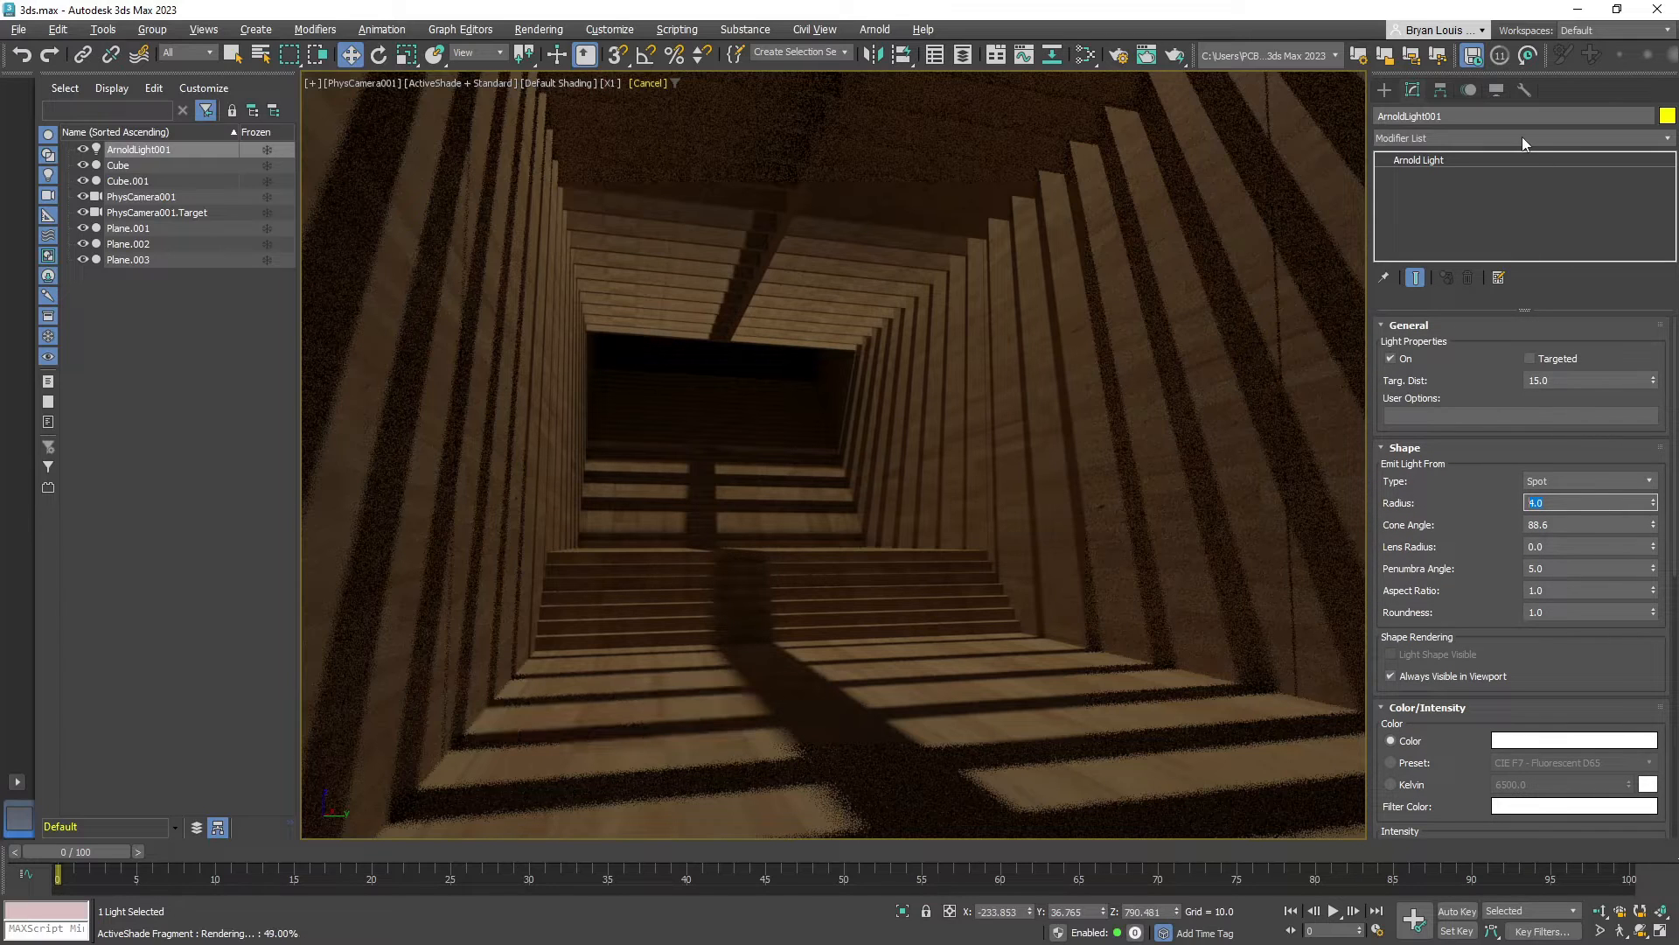
left_click(1583, 140)
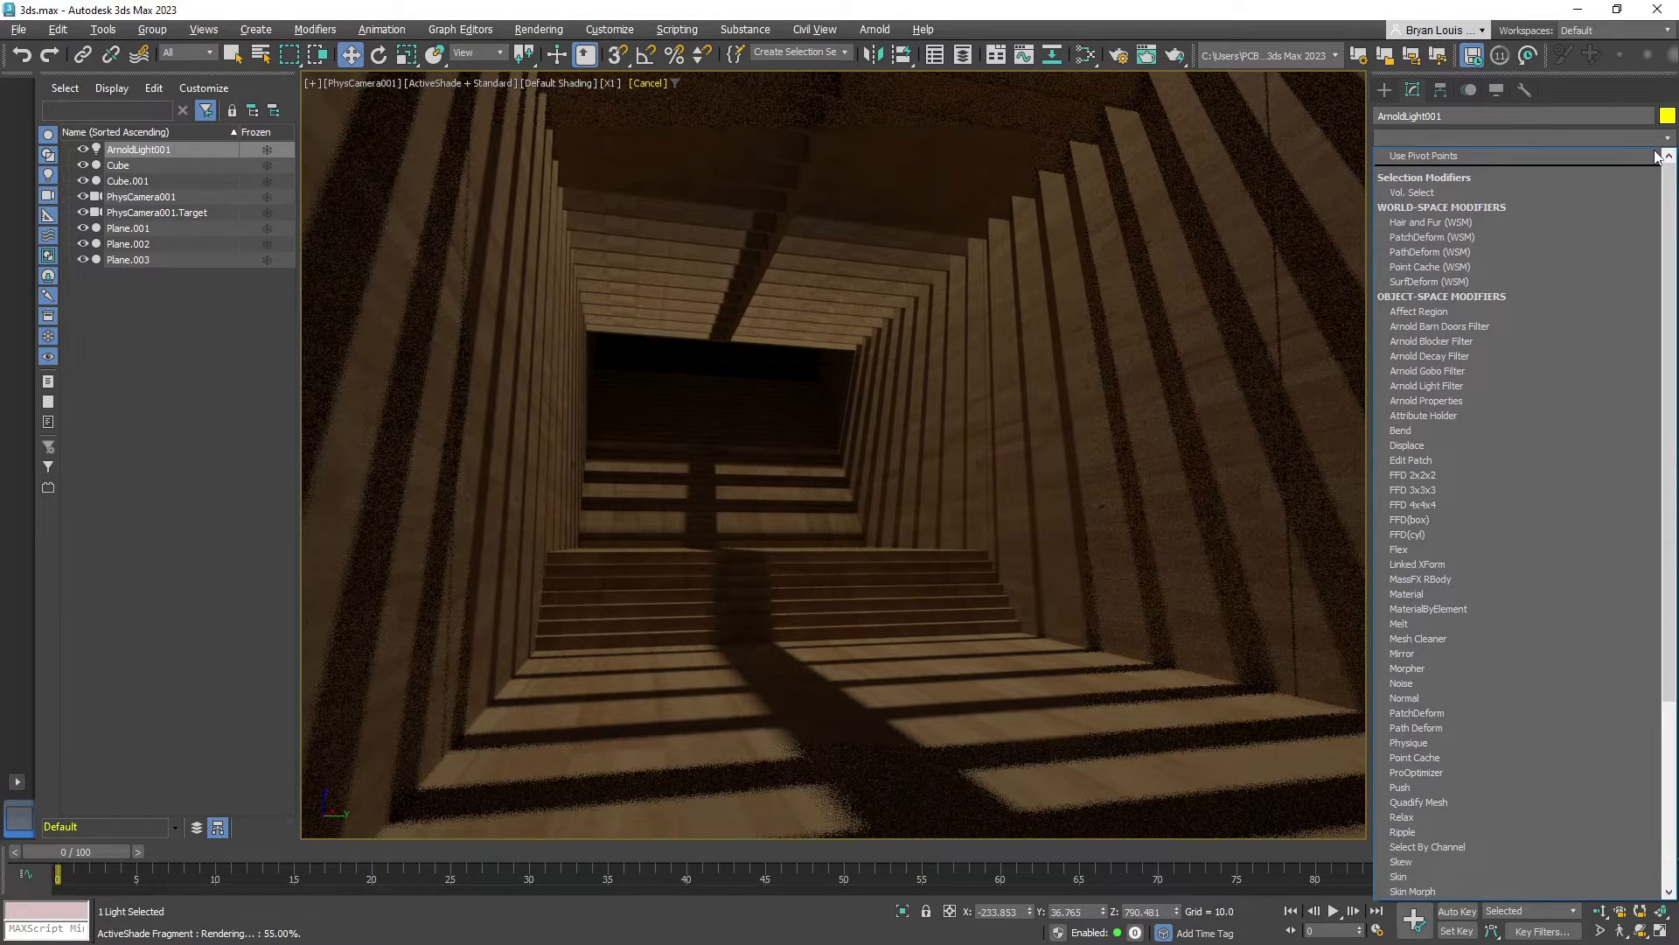
type("arn Doors Filter")
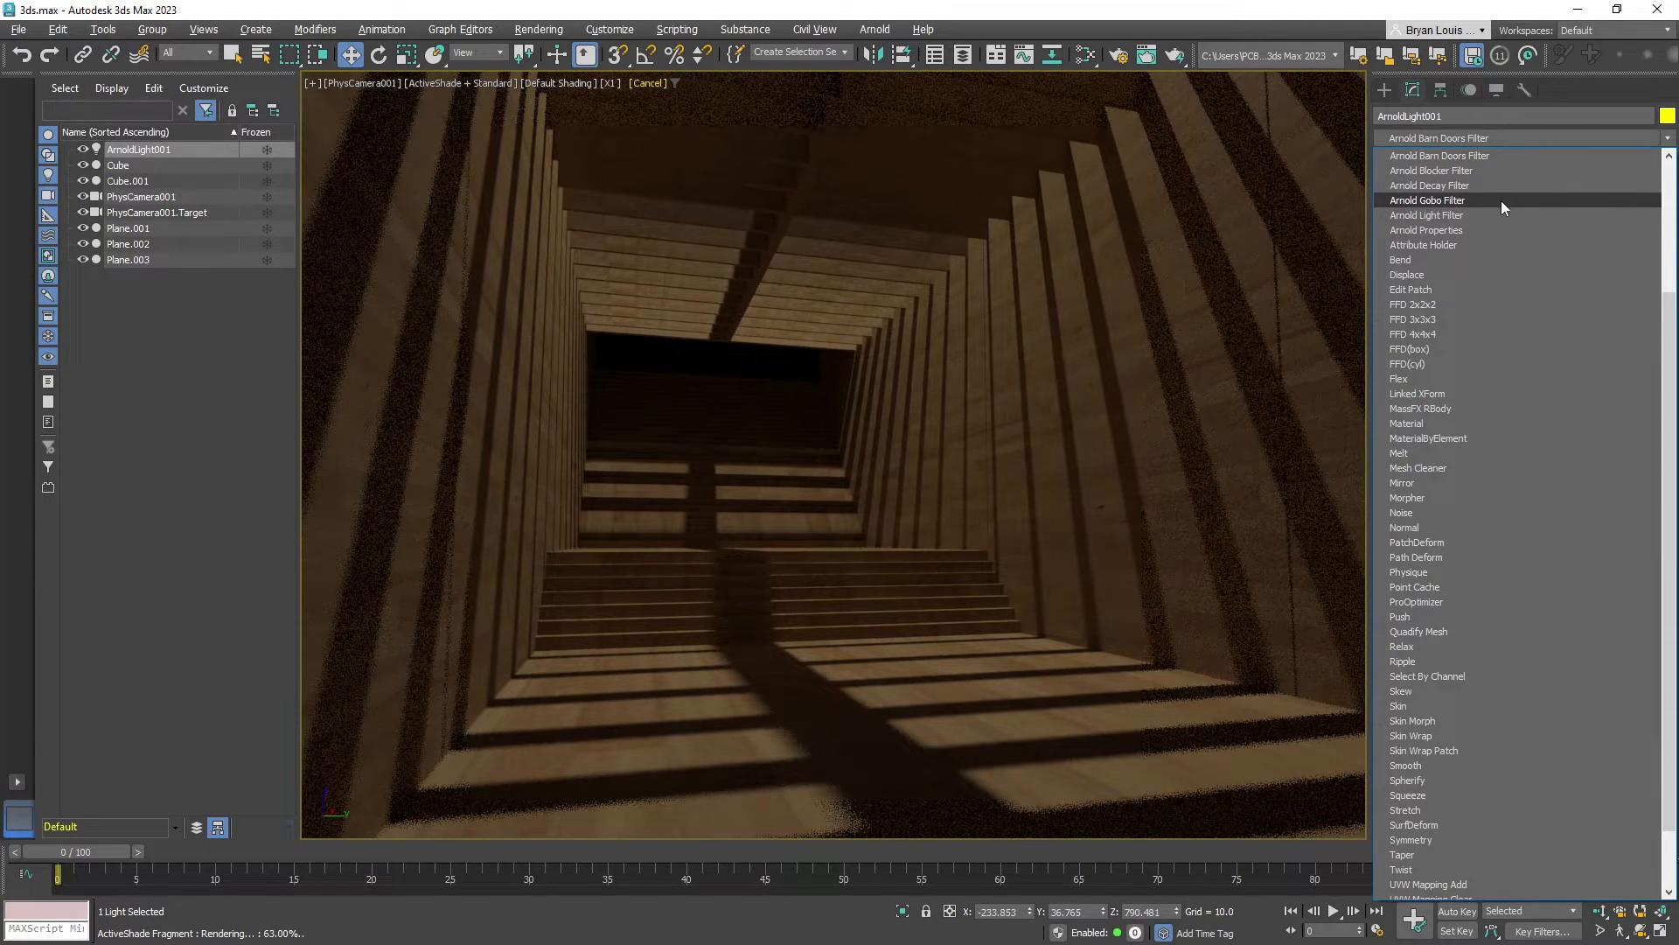
left_click(1447, 200)
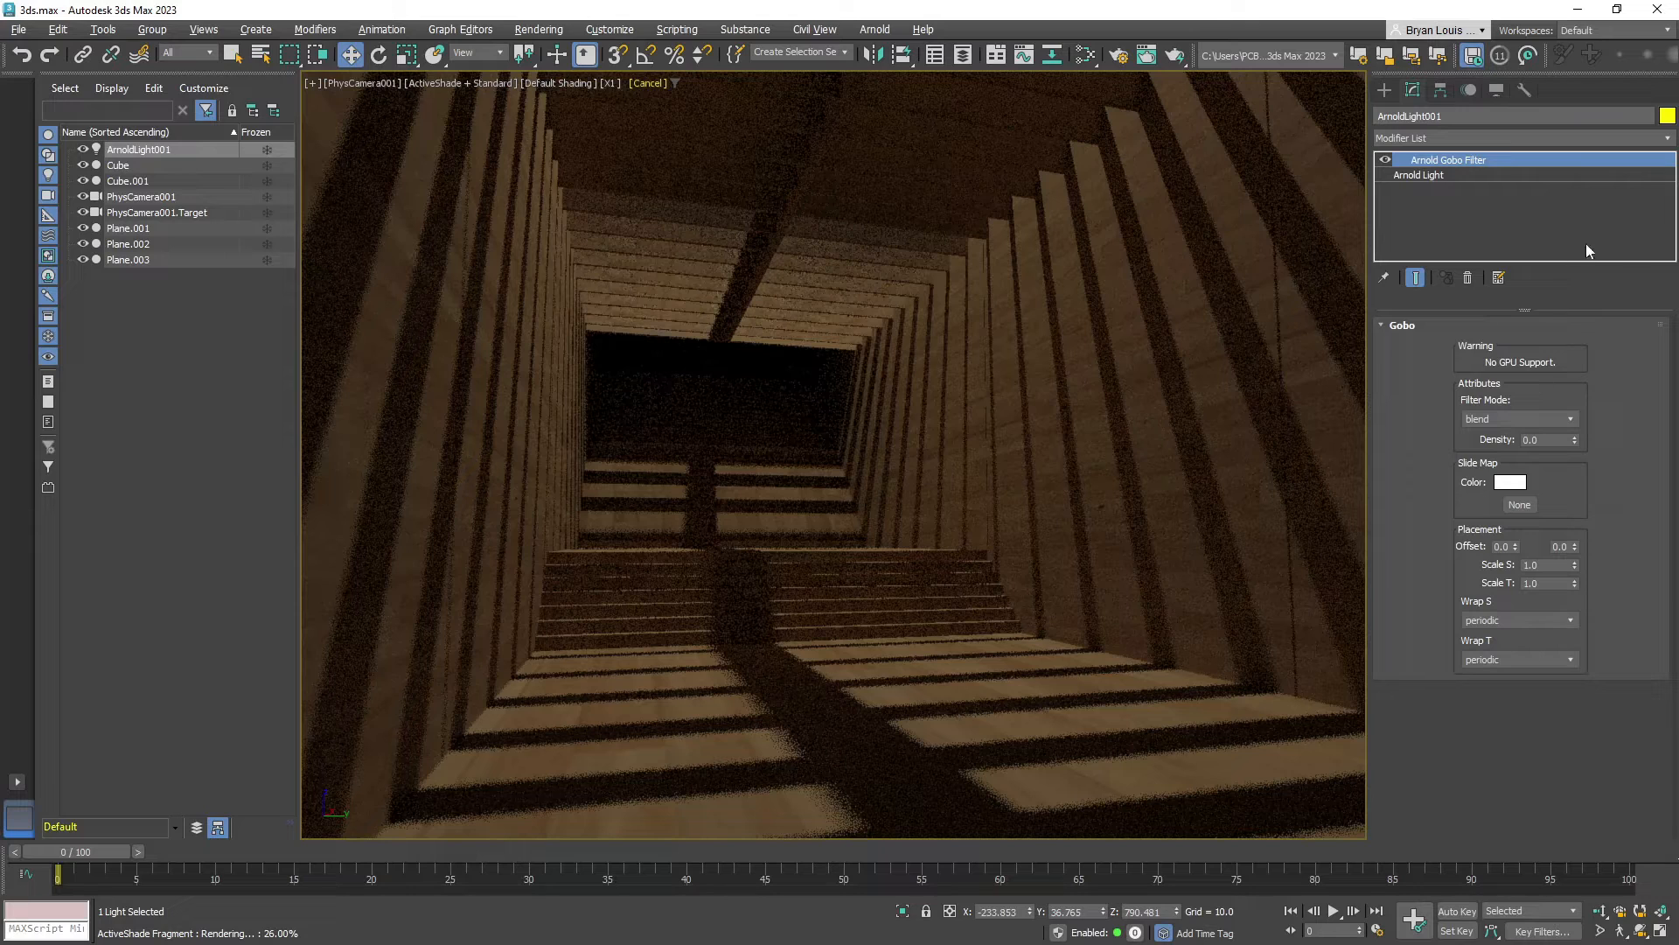
Choose the general Bitmap map type for the gobo filter's slide map
left_click(1519, 505)
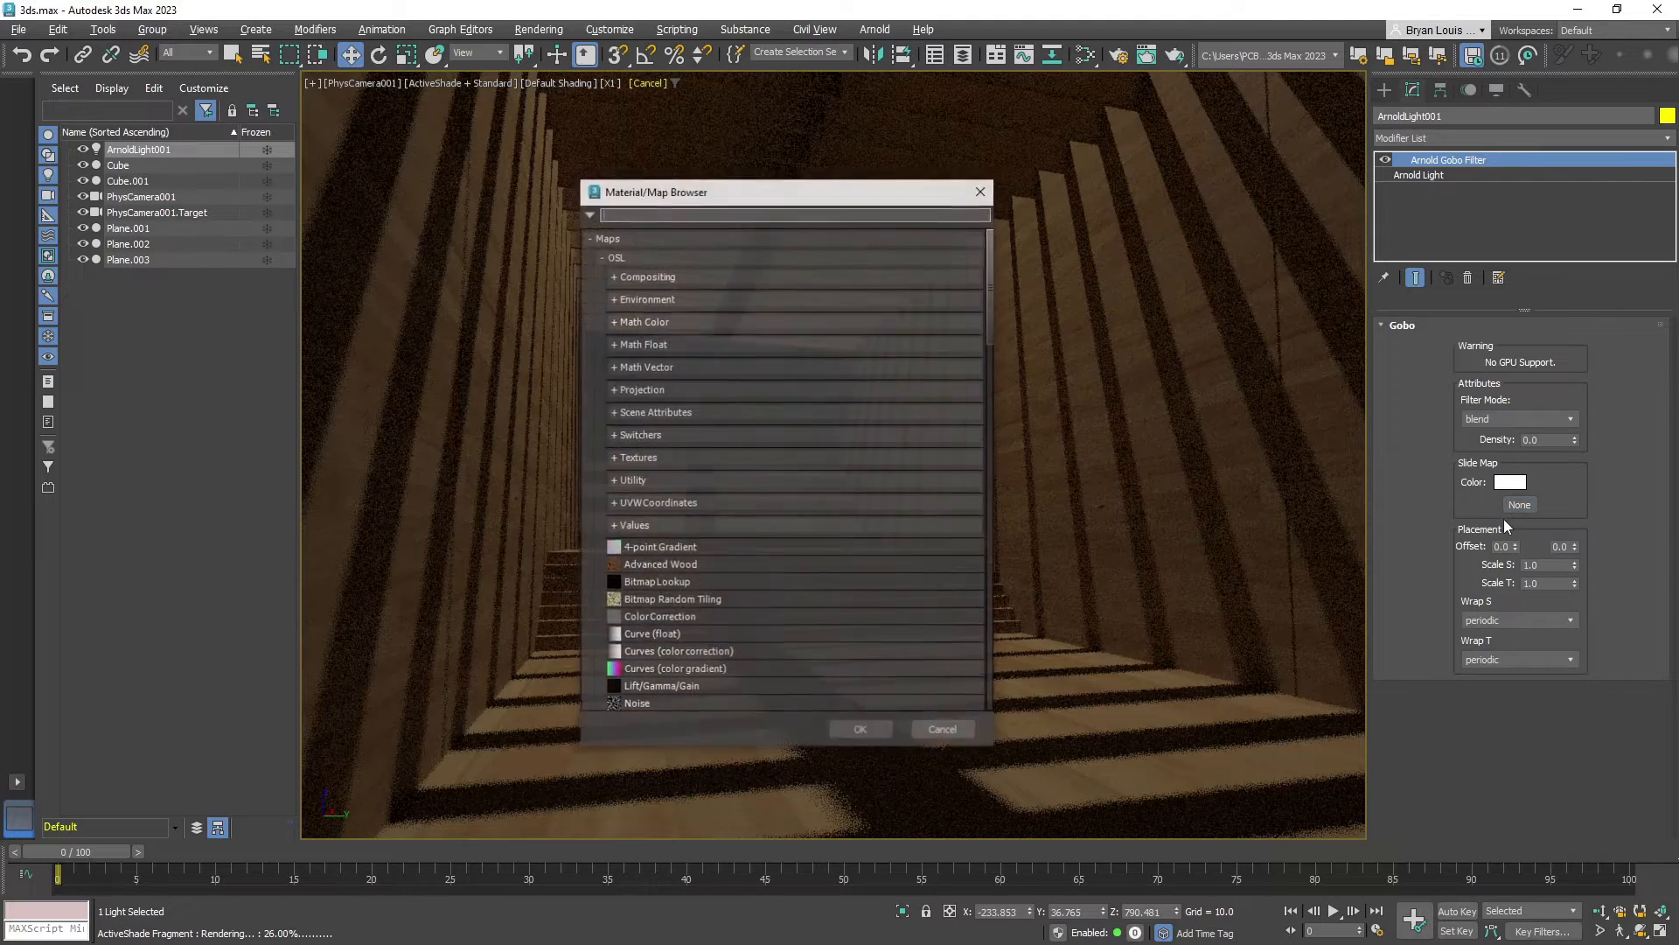
left_click_drag(781, 189, 894, 177)
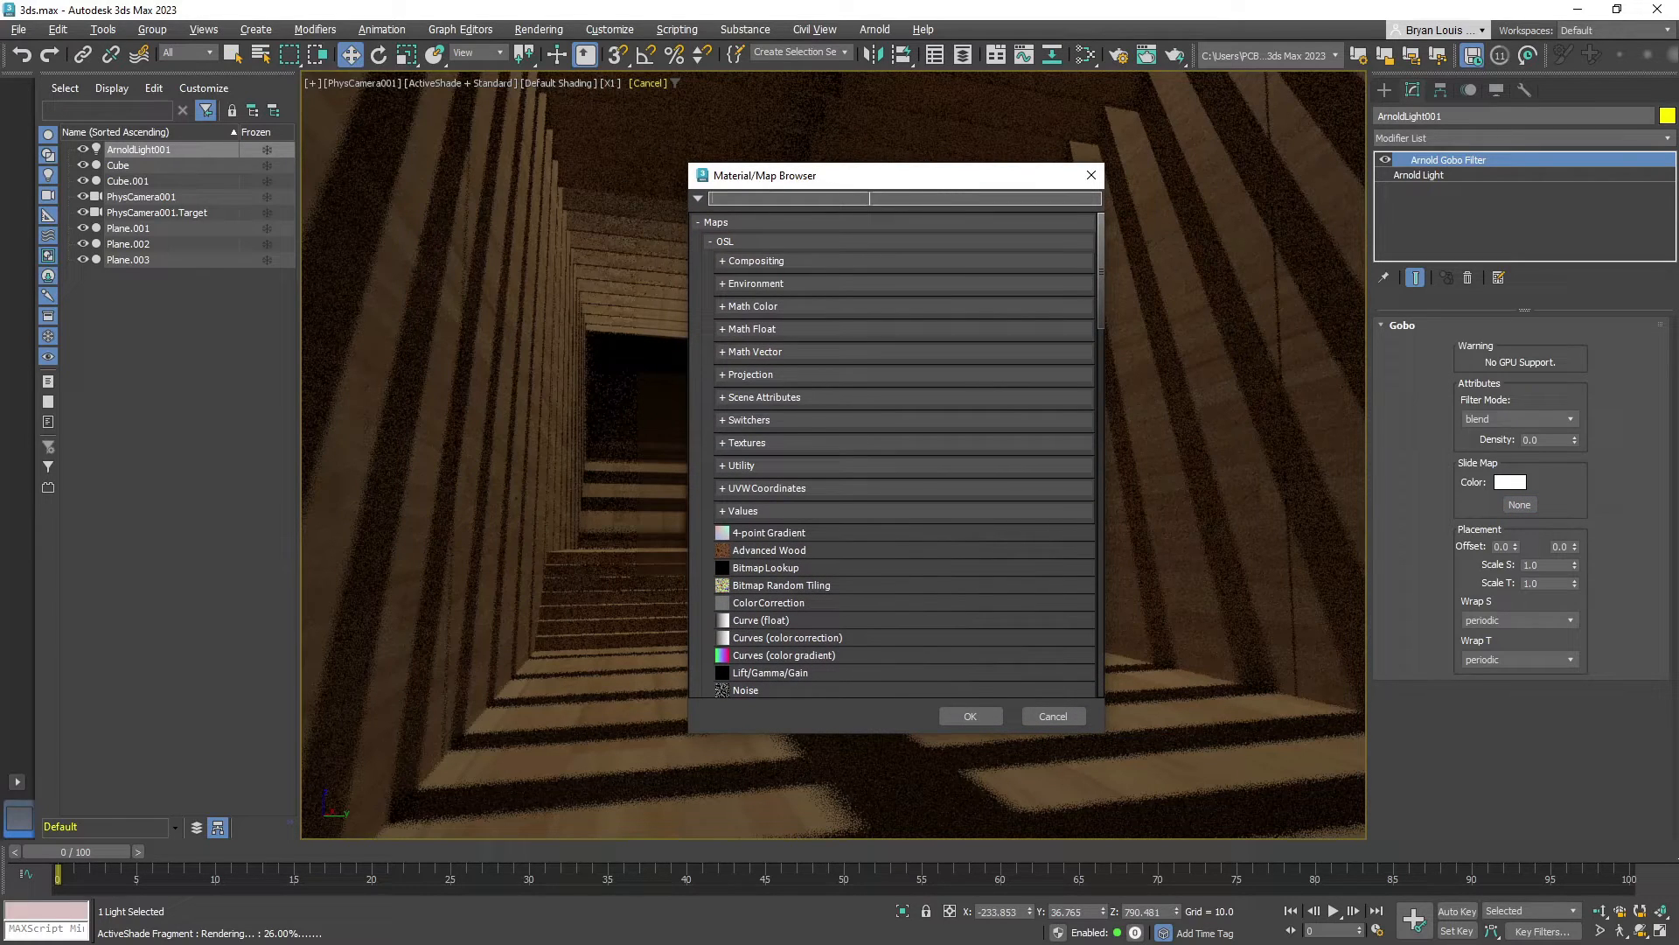
type("bitmap")
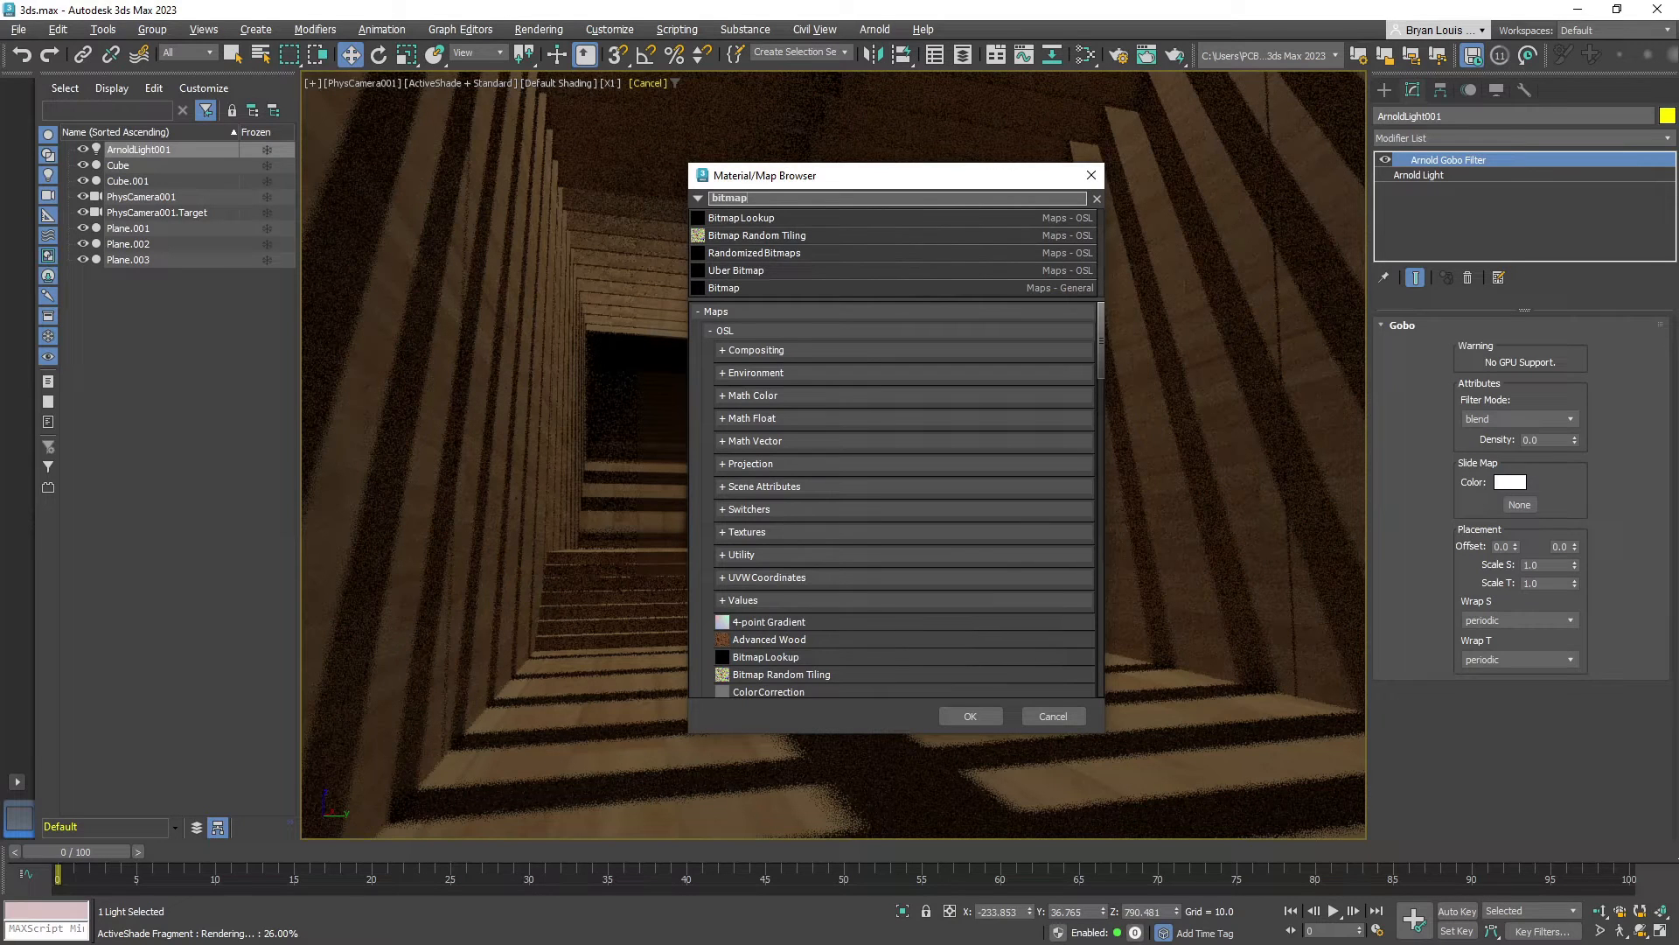
left_click(737, 287)
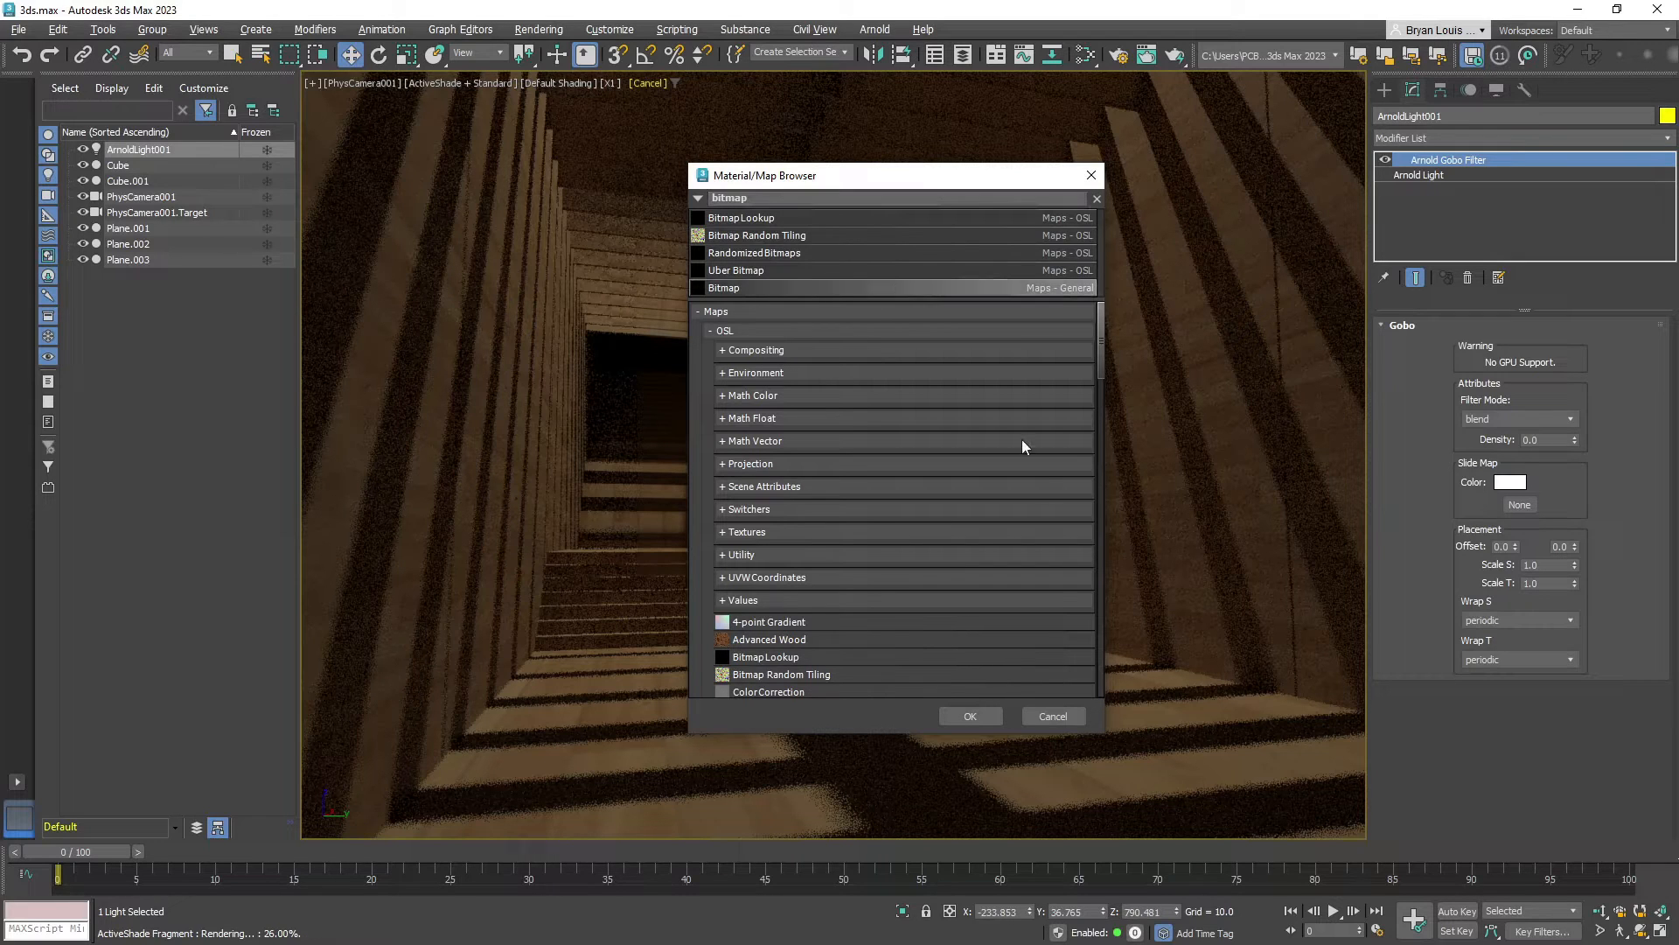
left_click(969, 713)
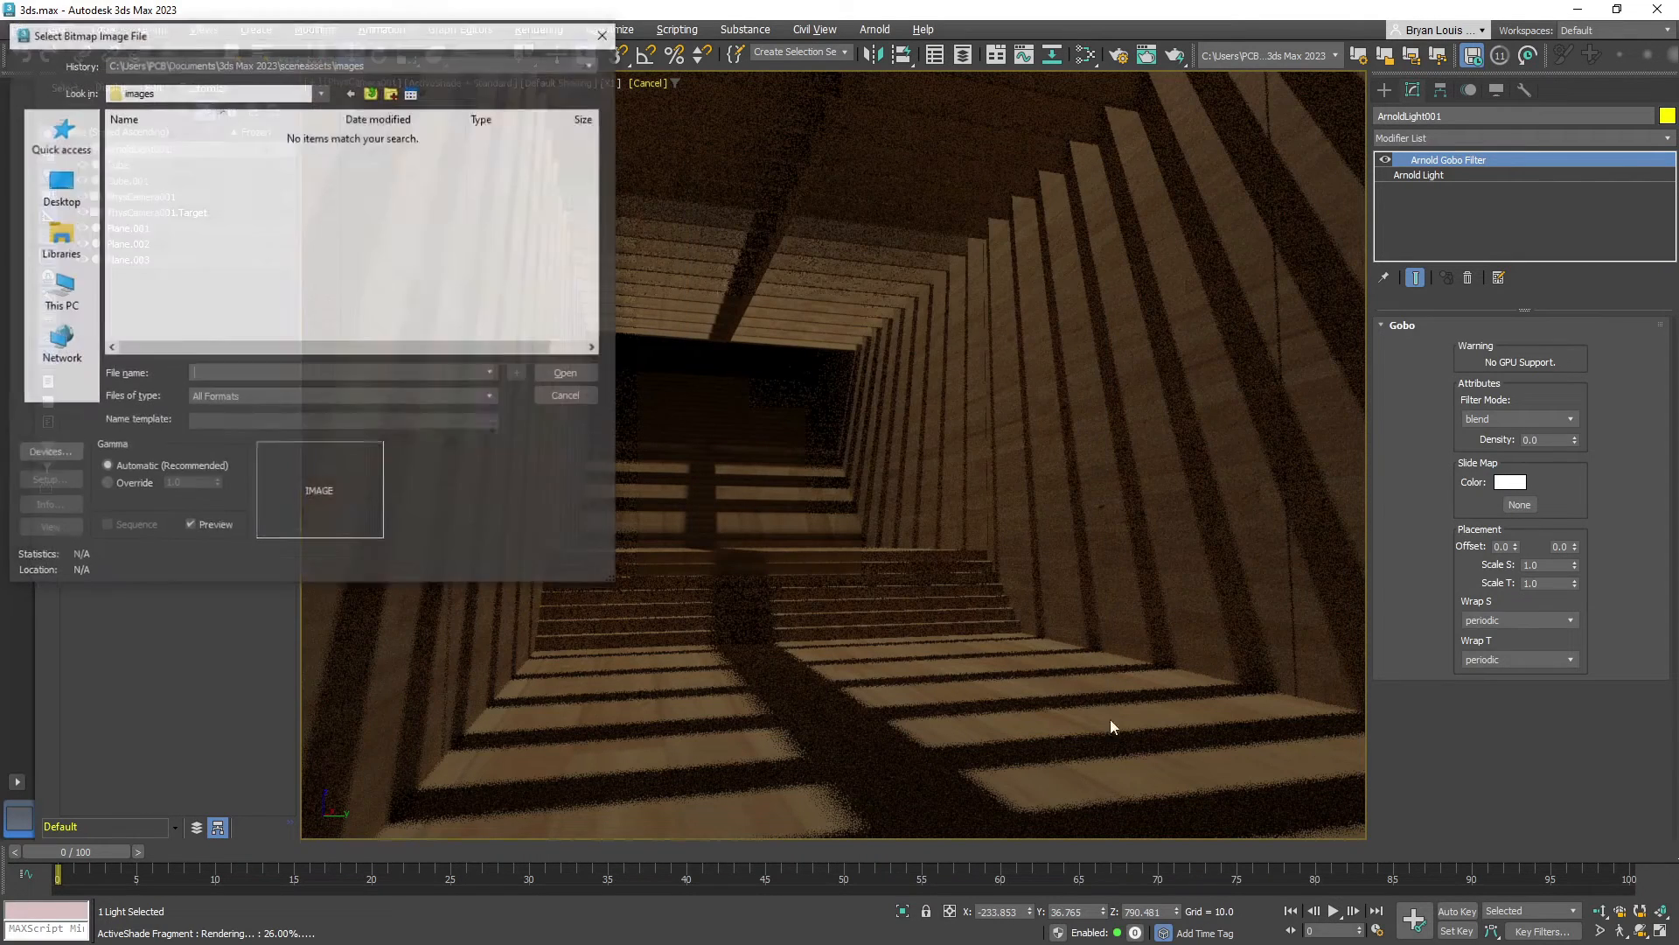
Load caustic map.png, found through the Desktop folders, as the slide map's bitmap image
left_click_drag(264, 44, 563, 120)
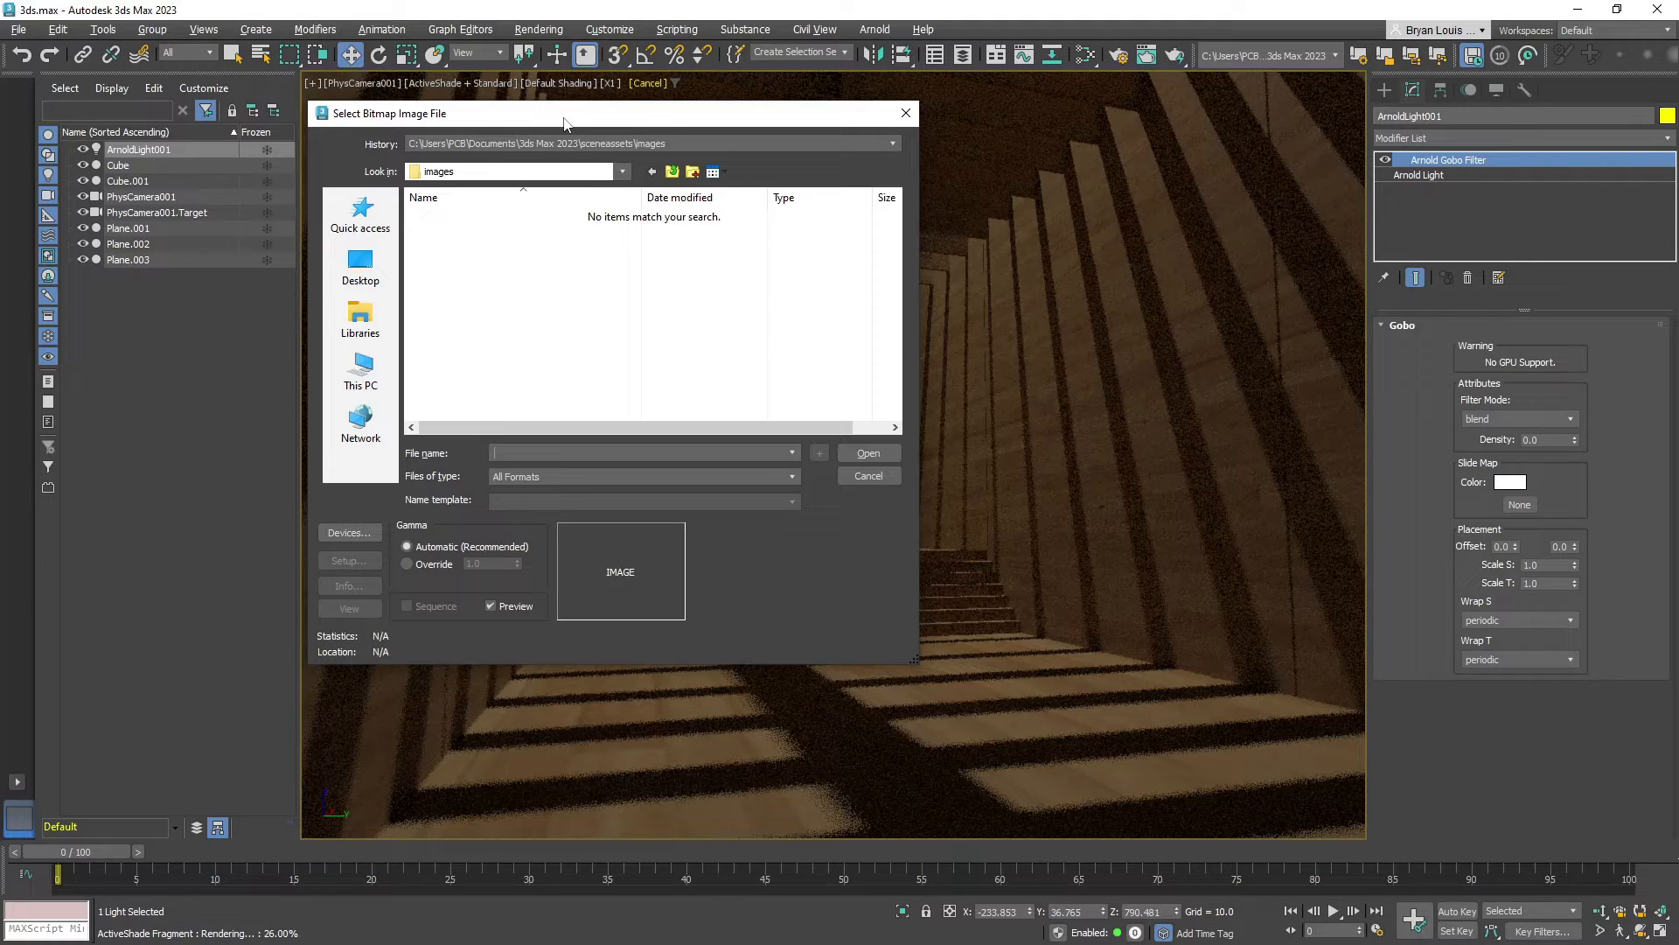
left_click_drag(564, 122, 561, 119)
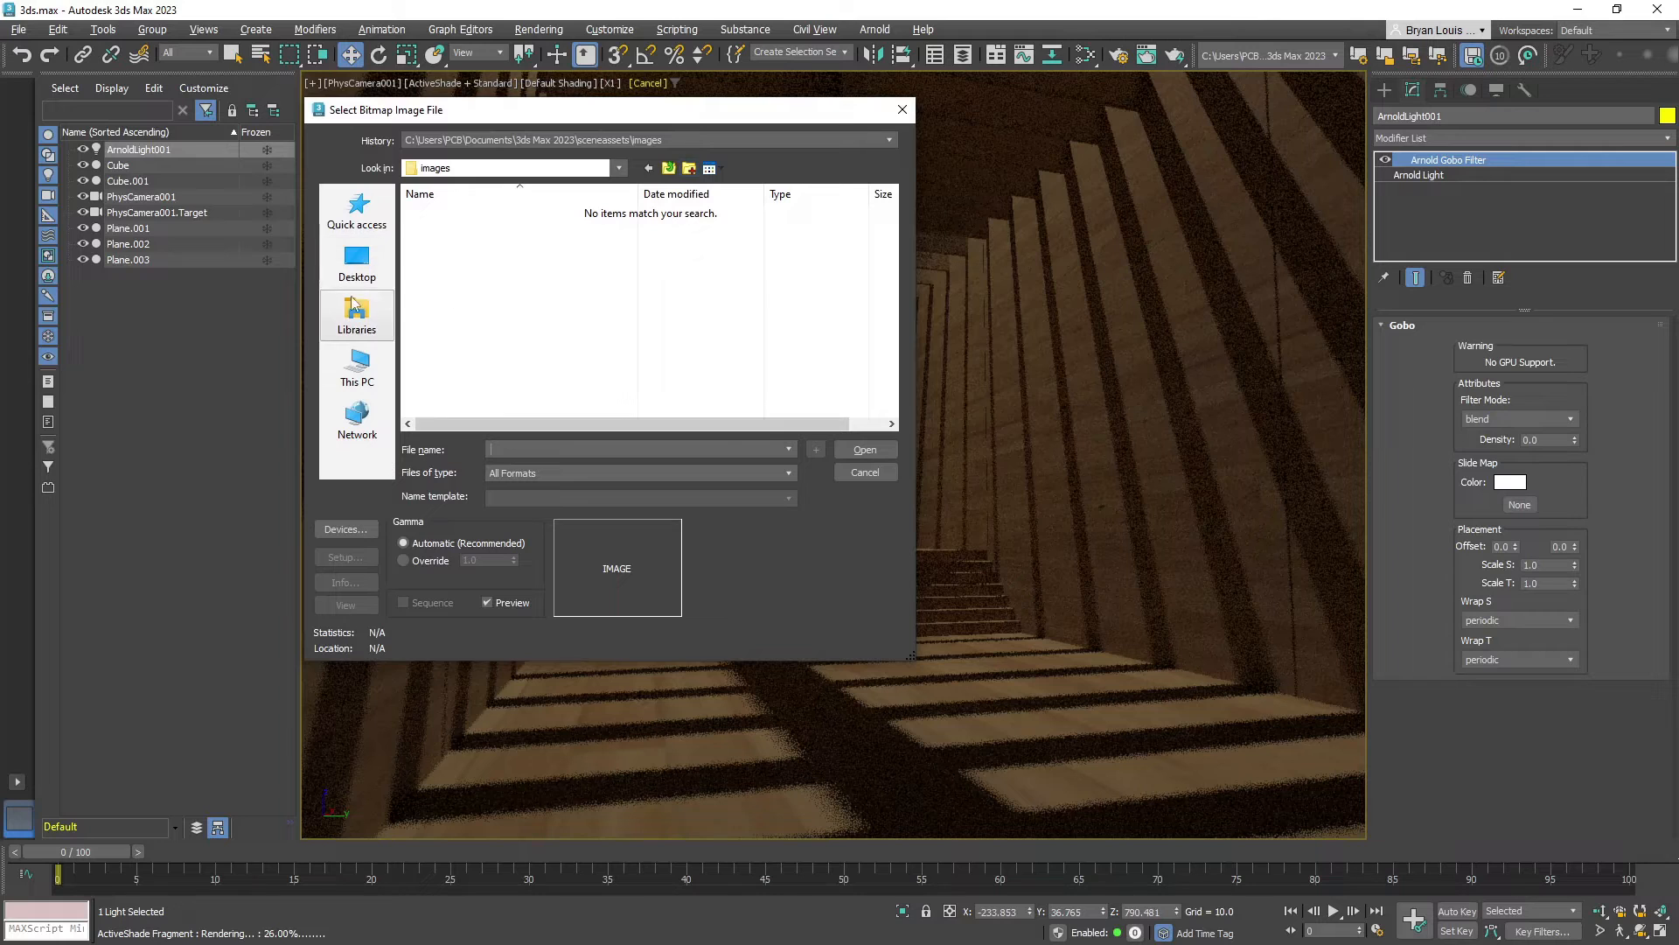
left_click(357, 263)
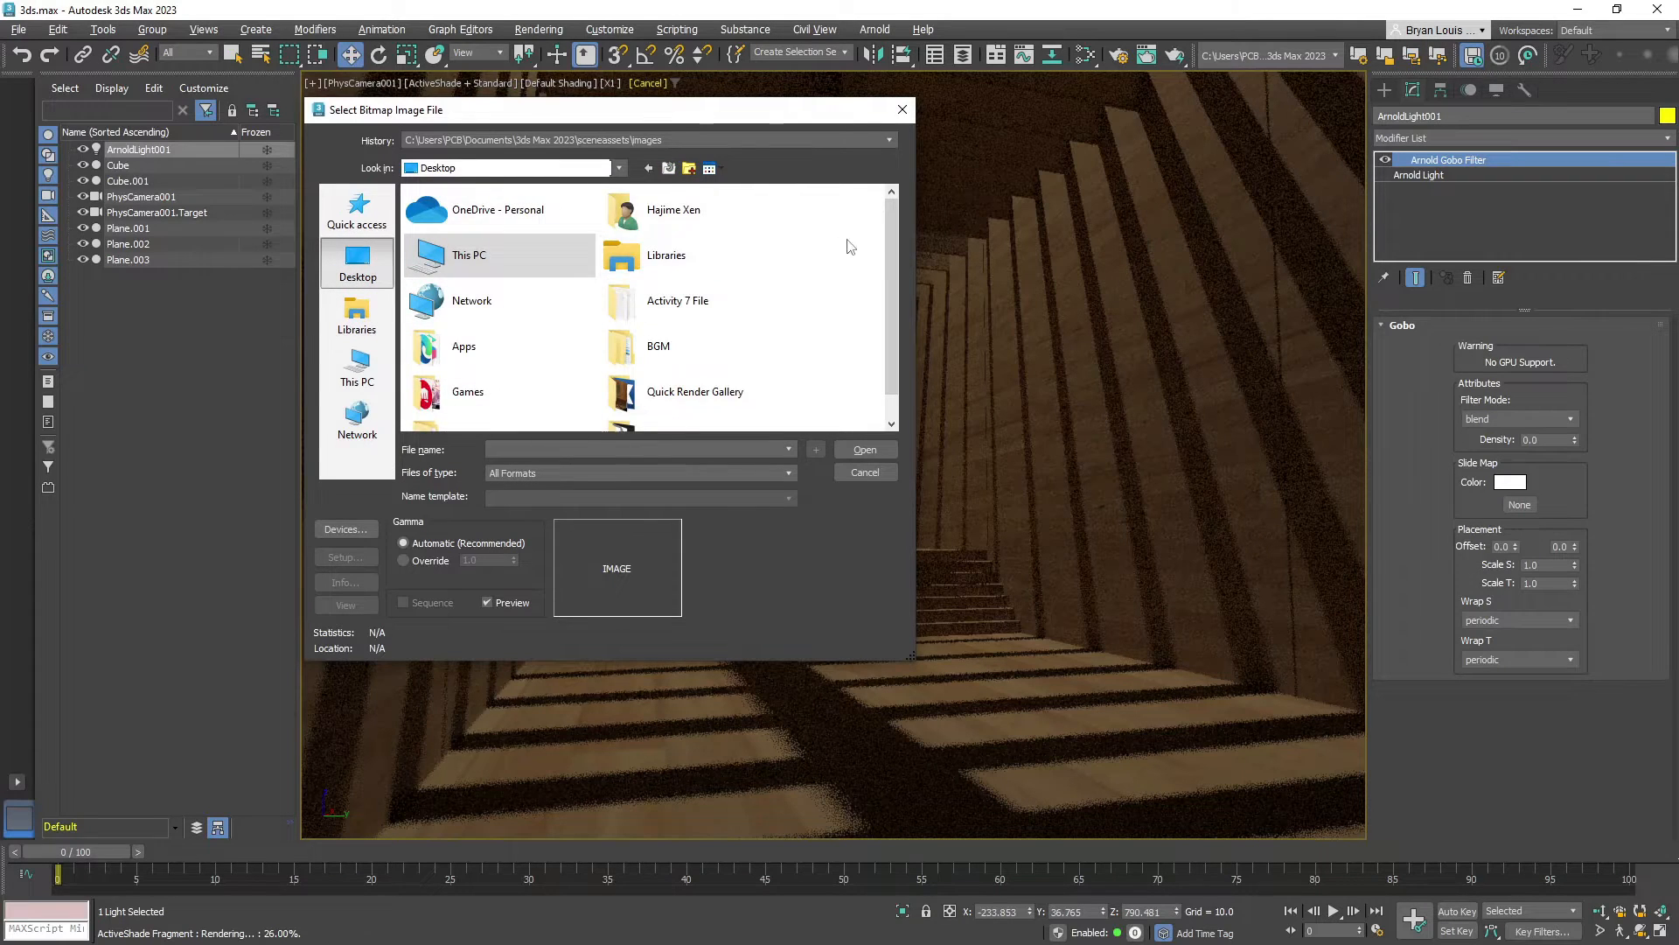
left_click_drag(892, 265, 891, 295)
double_click(698, 371)
double_click(468, 253)
double_click(543, 241)
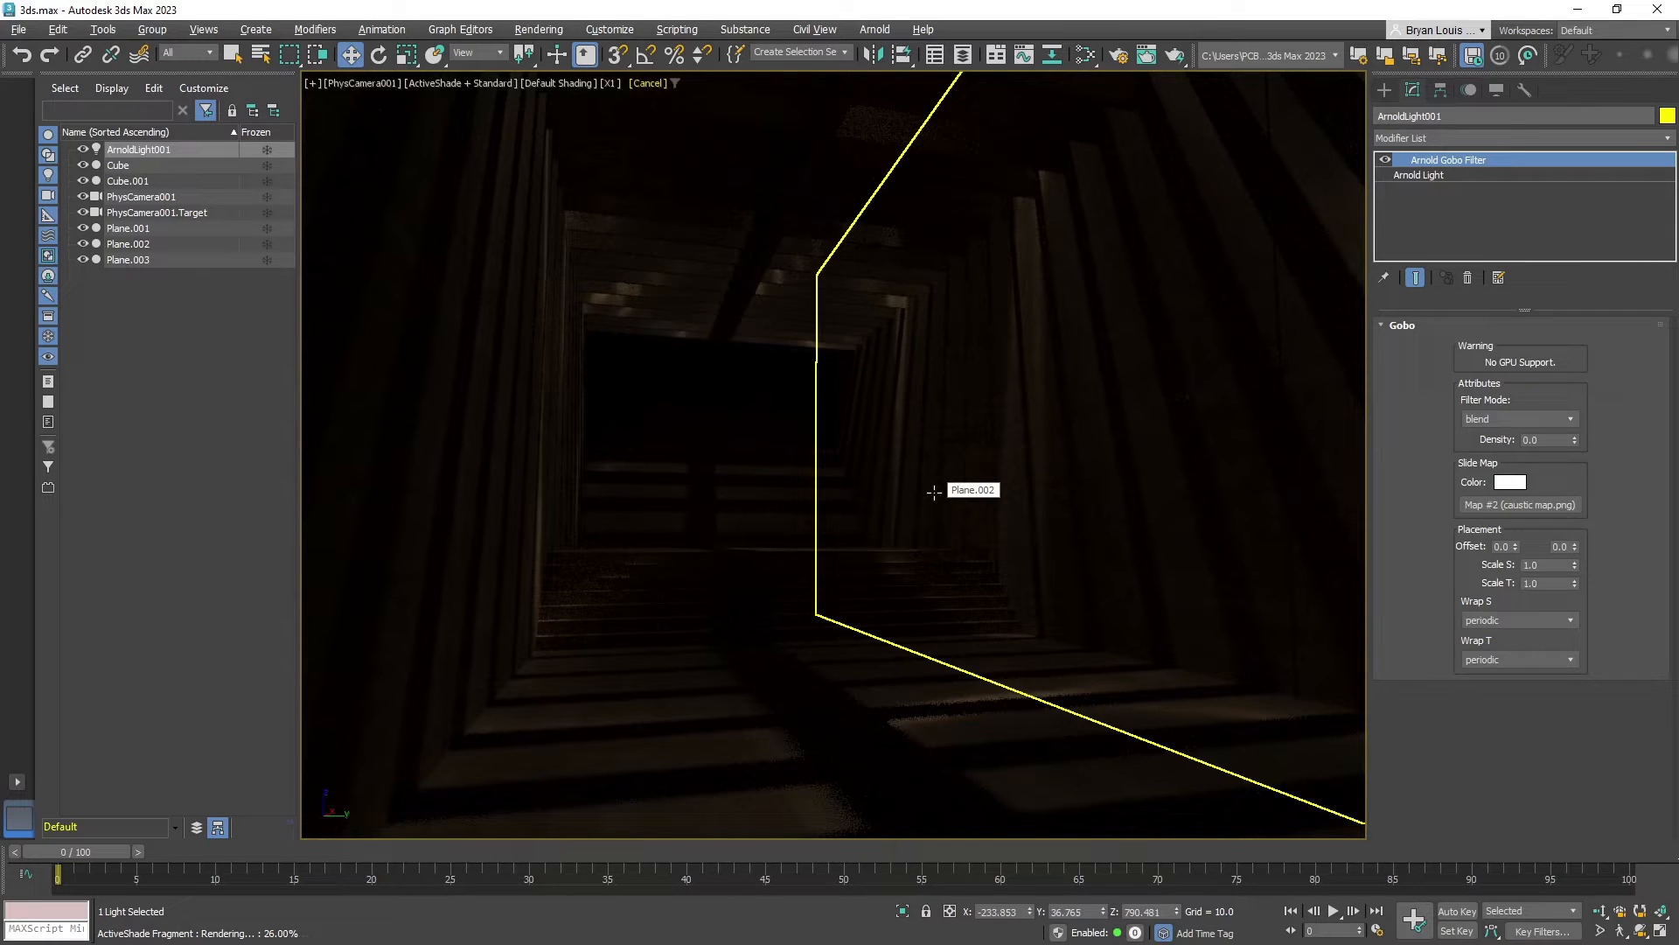
Set the Arnold light's intensity to 100 and its exposure to 12
left_click(1439, 175)
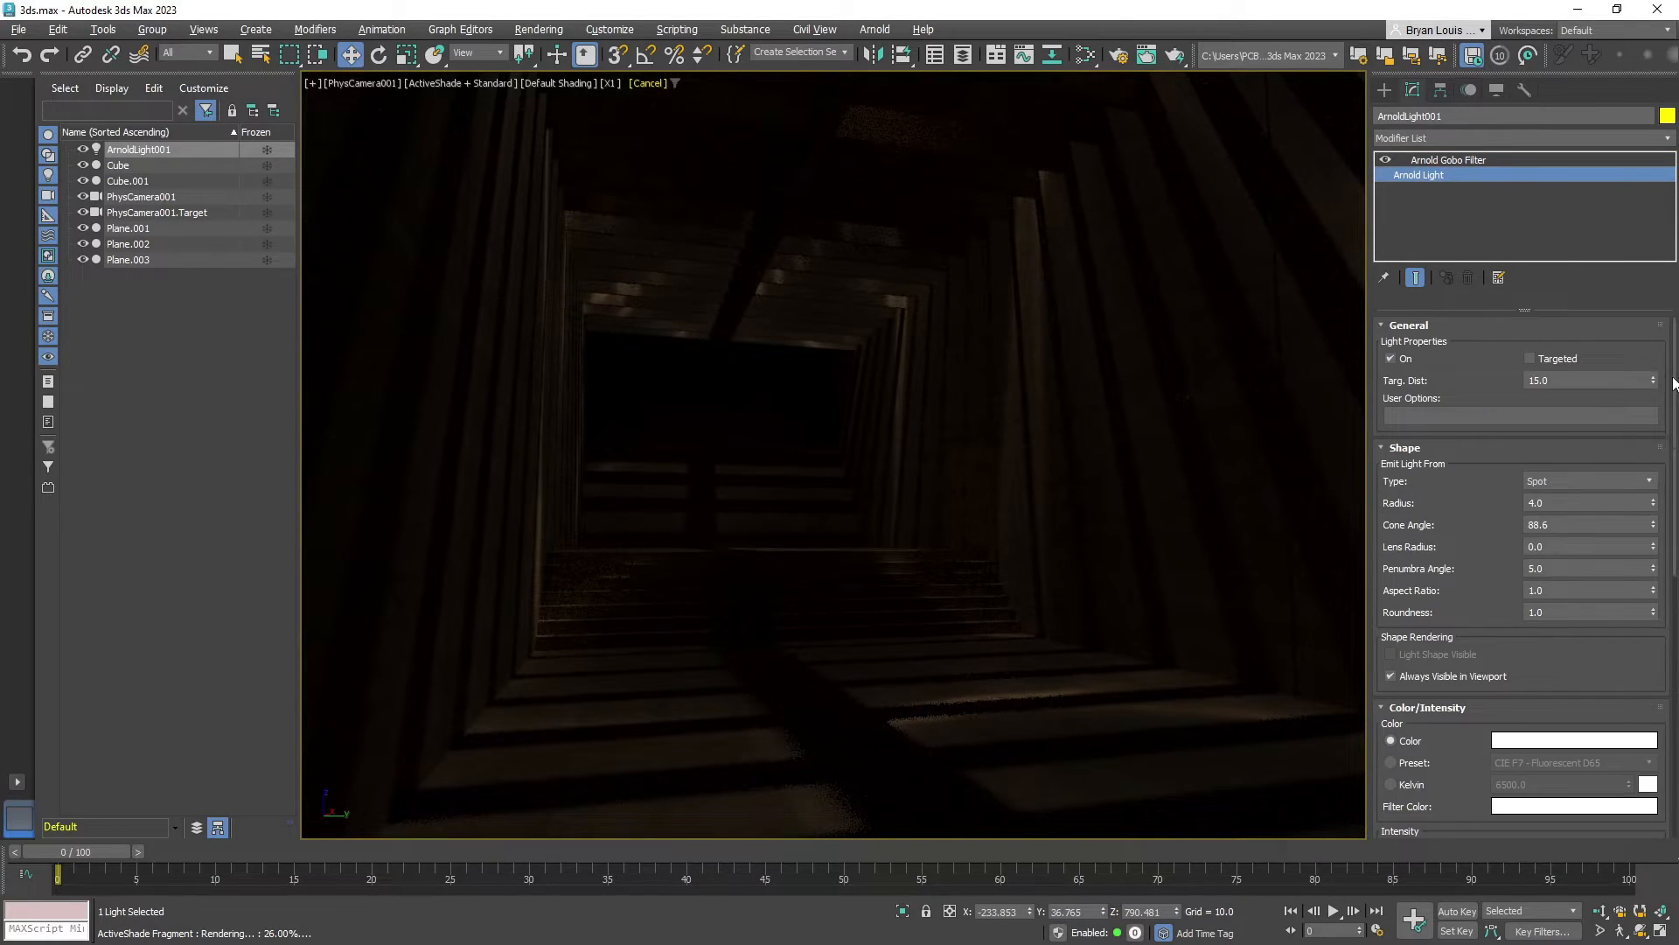
scroll(1673, 385, "down", 5)
left_click(1549, 371)
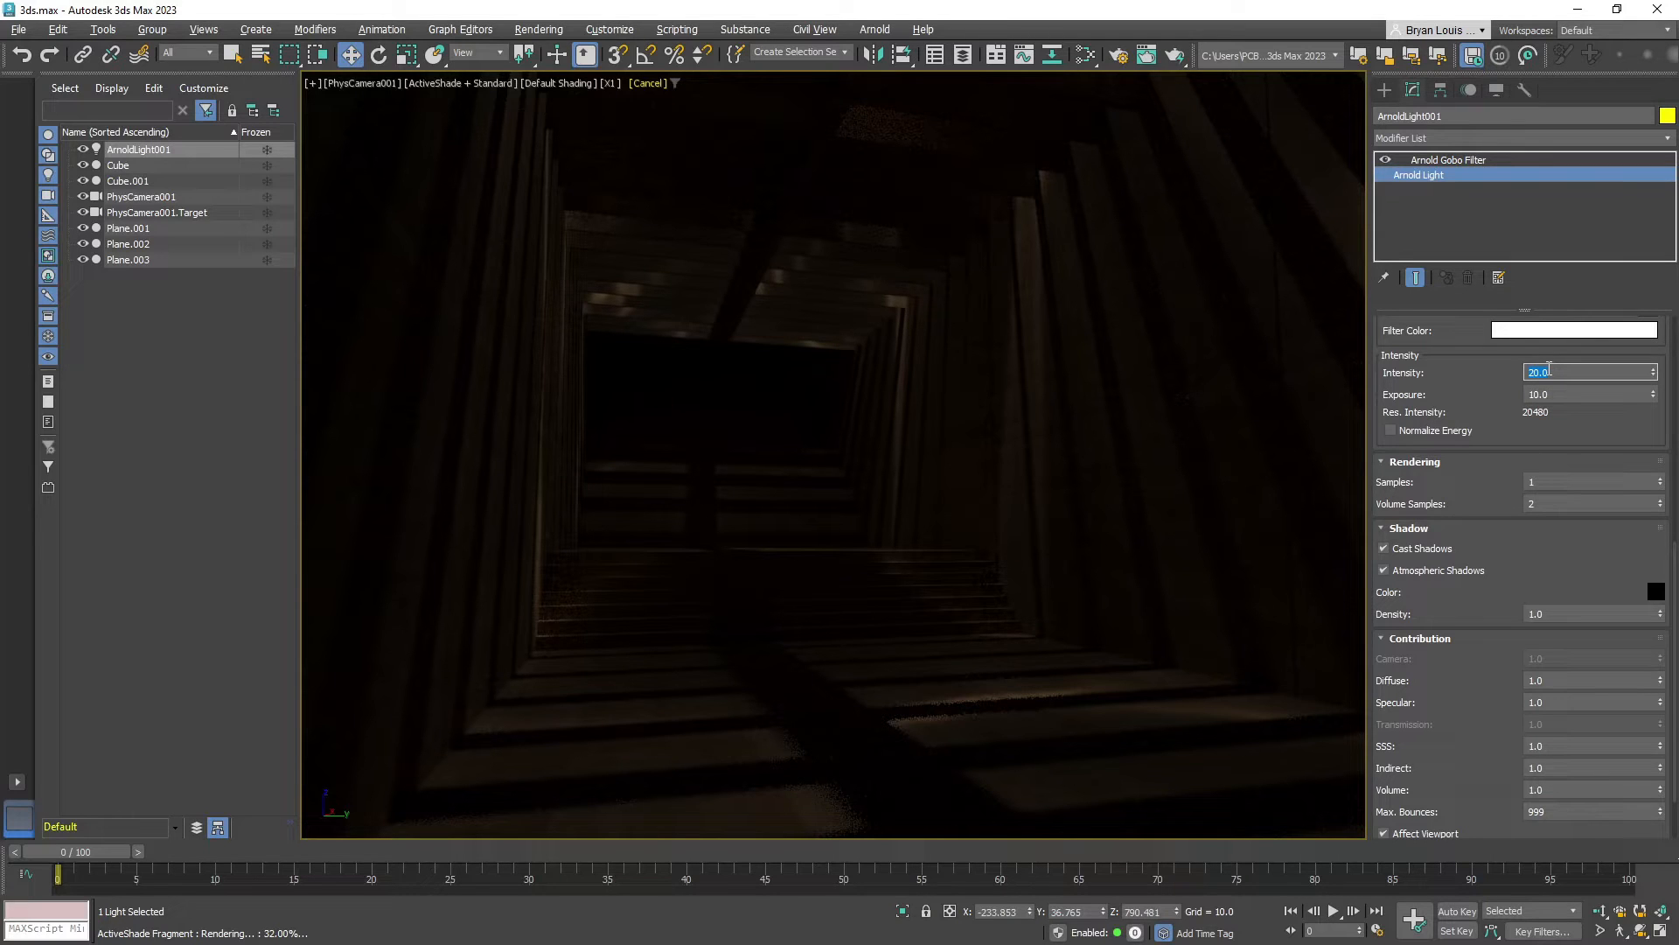
type("100")
key("Return")
left_click(1532, 393)
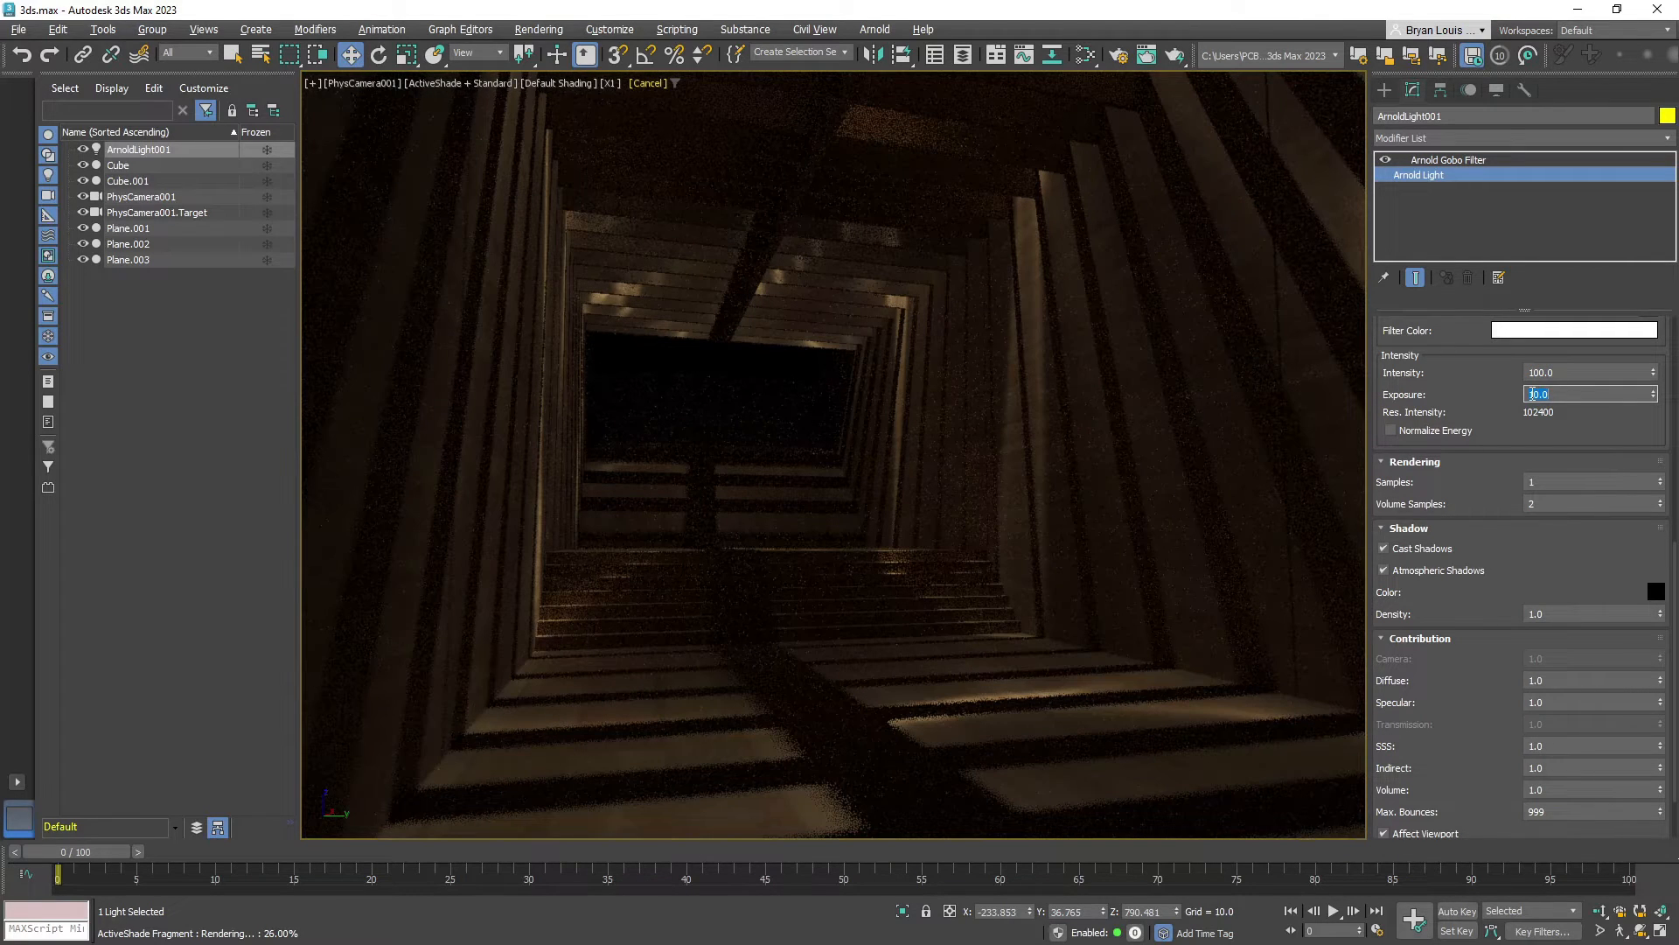
type("12")
key("Return")
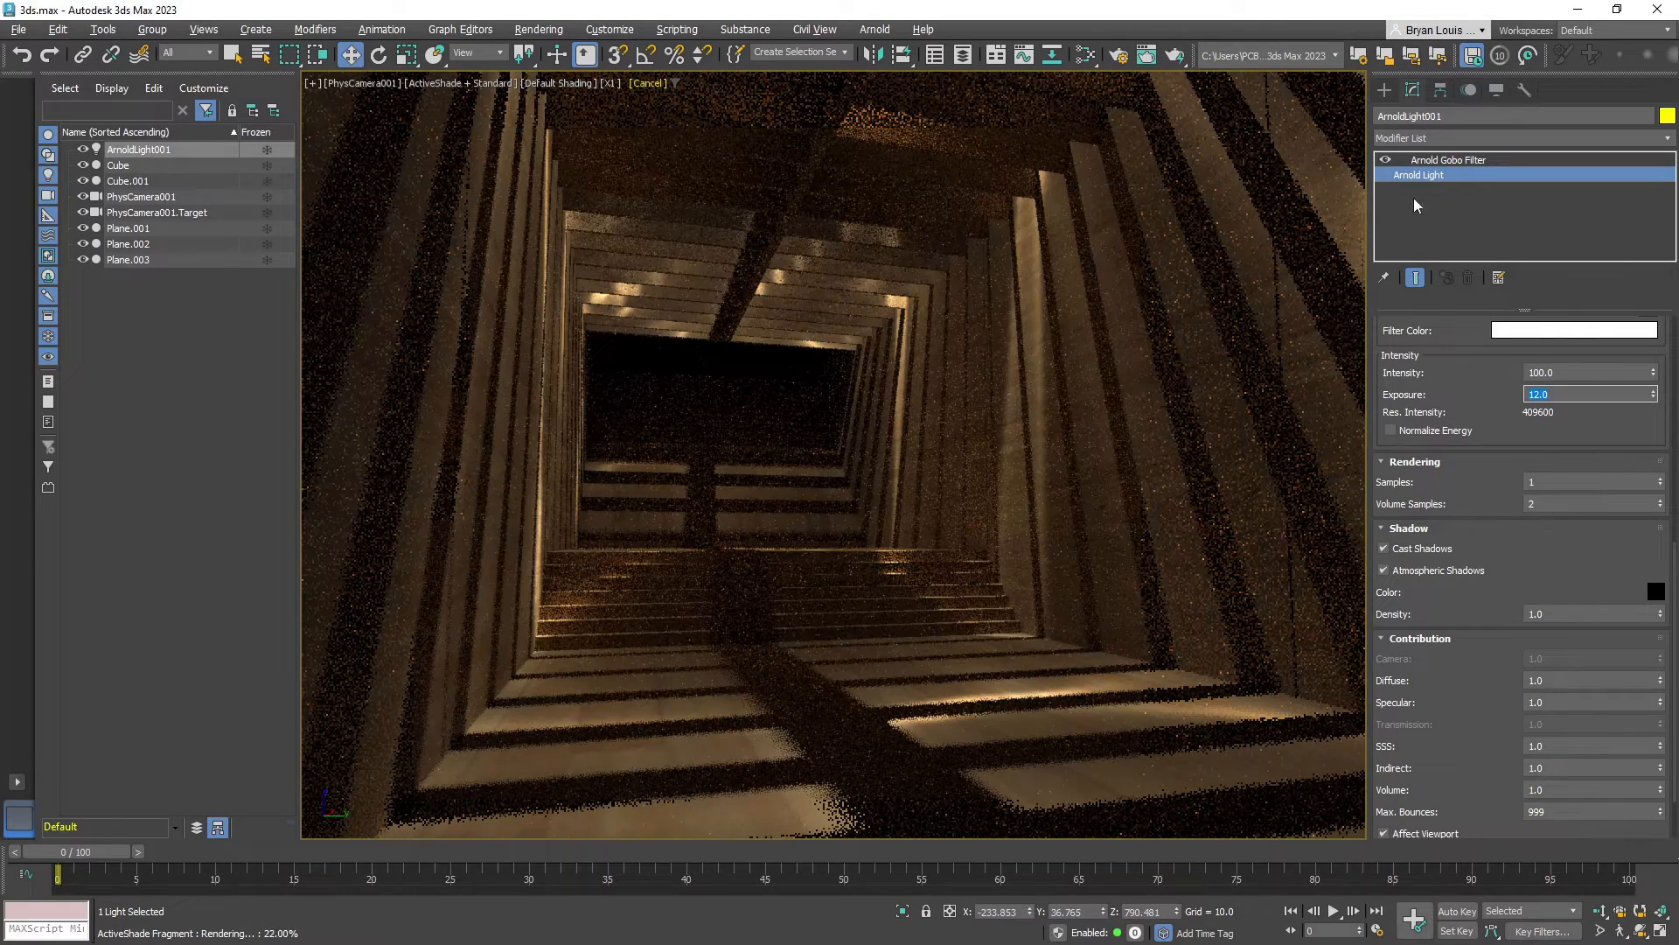
Set the gobo filter's Scale S and Scale T to 8 and its Wrap T mode to mirror
left_click(1475, 161)
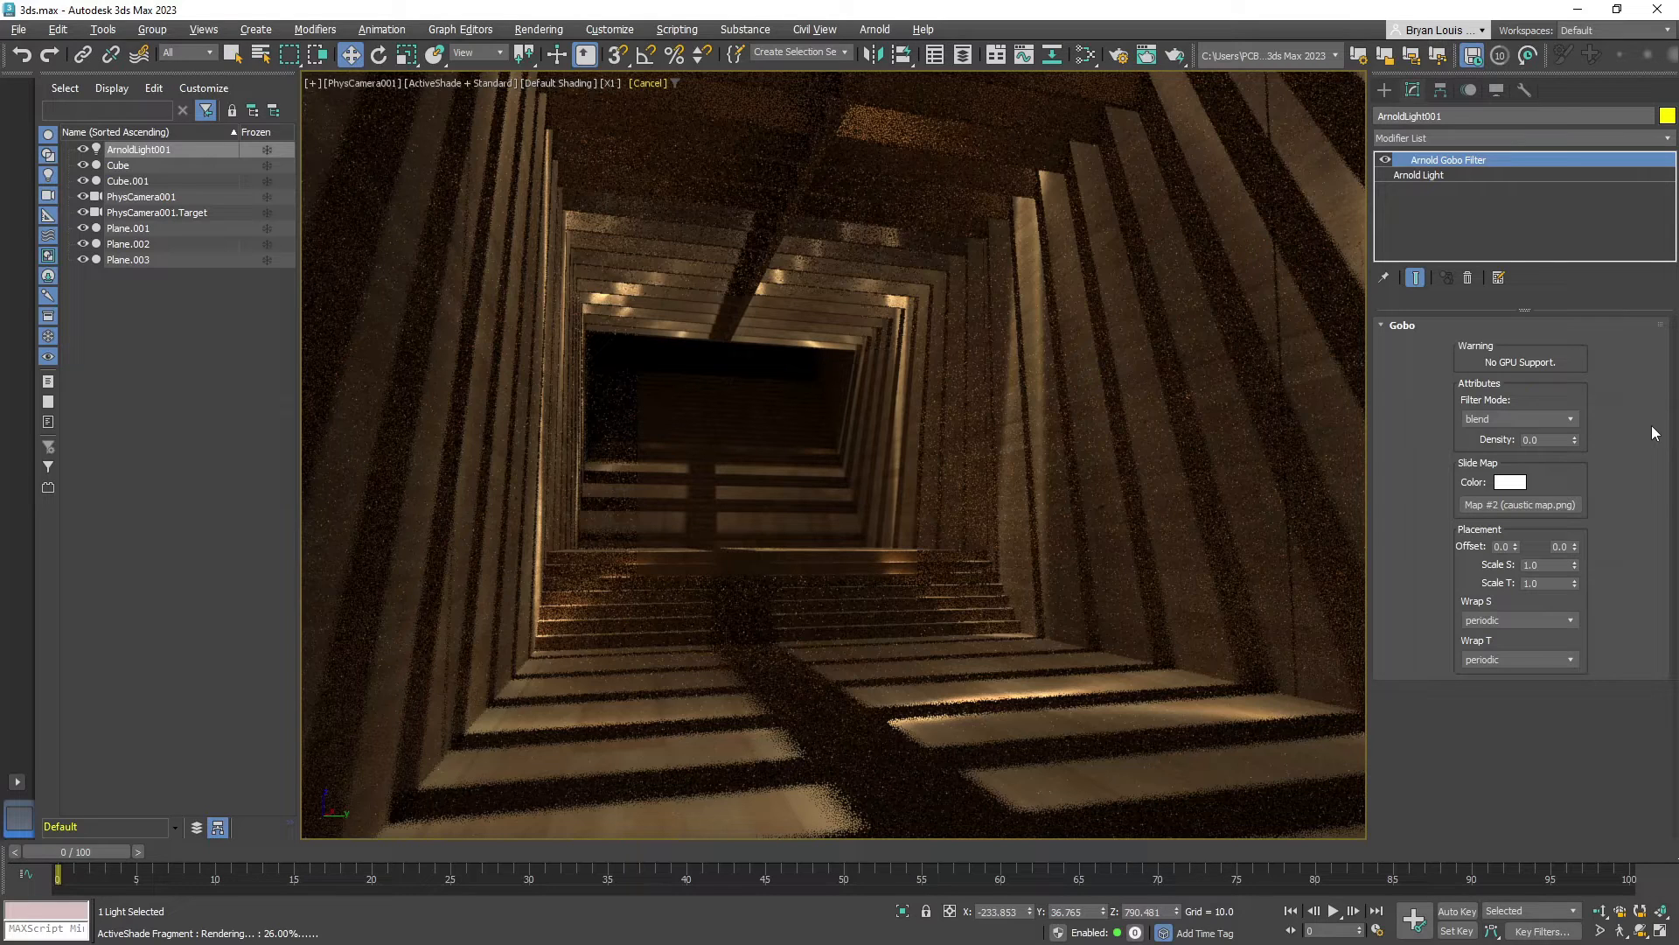
double_click(1566, 583)
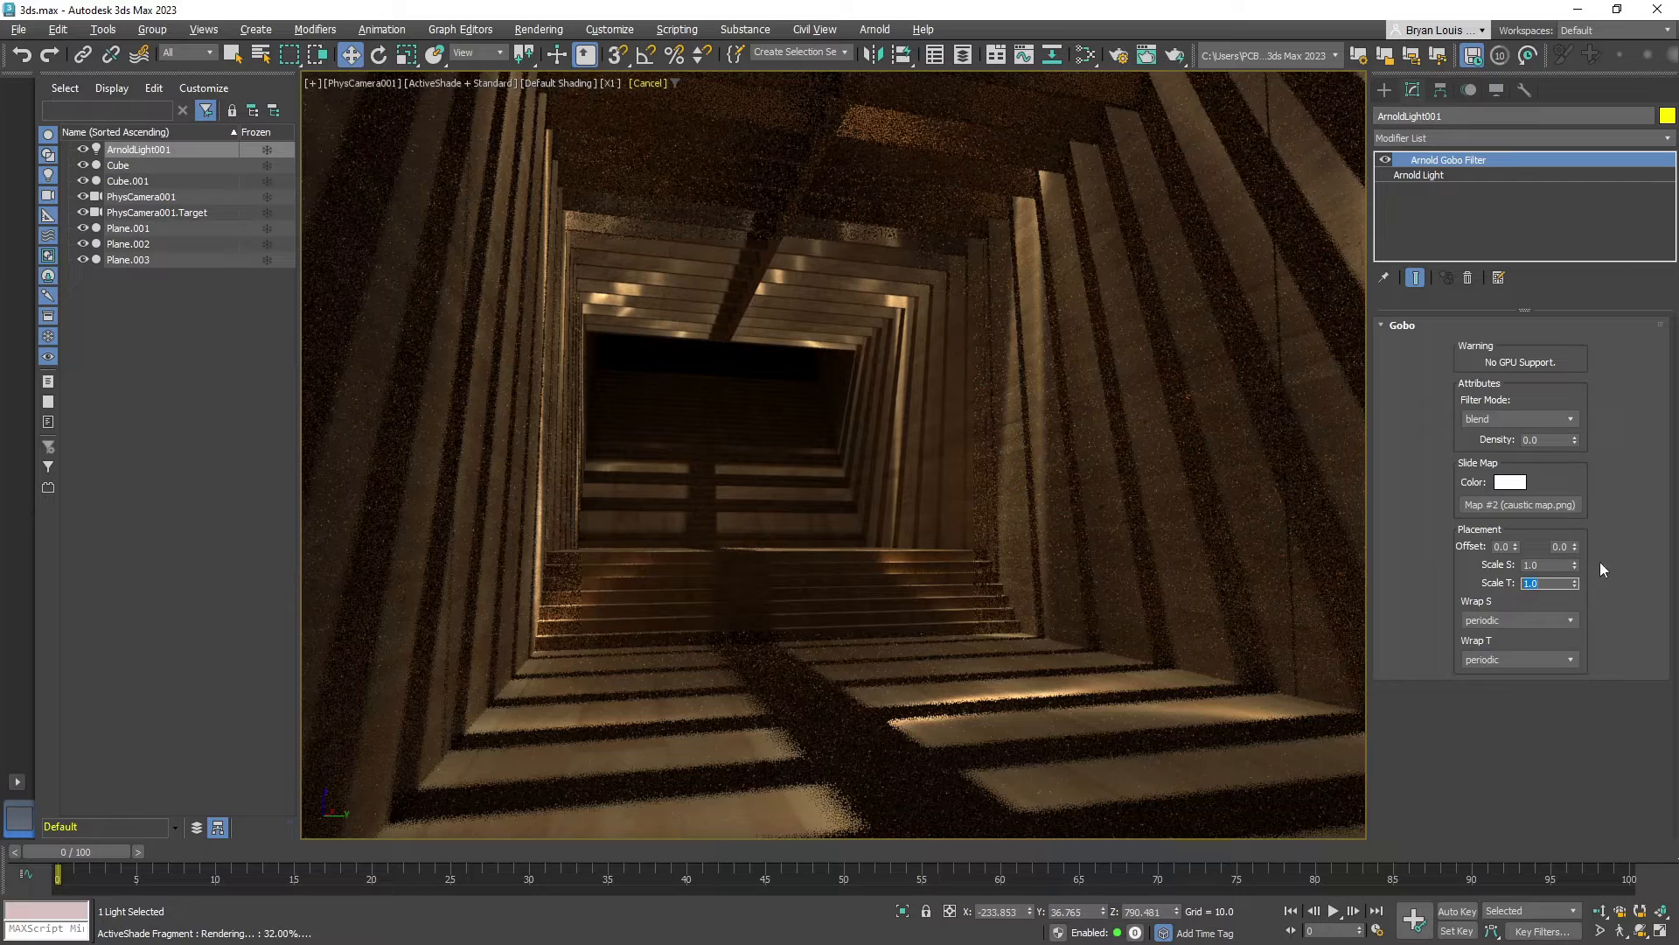
double_click(1560, 566)
double_click(1551, 583)
double_click(1548, 566)
double_click(1548, 584)
left_click(1547, 567)
double_click(1547, 566)
type("8")
double_click(1545, 584)
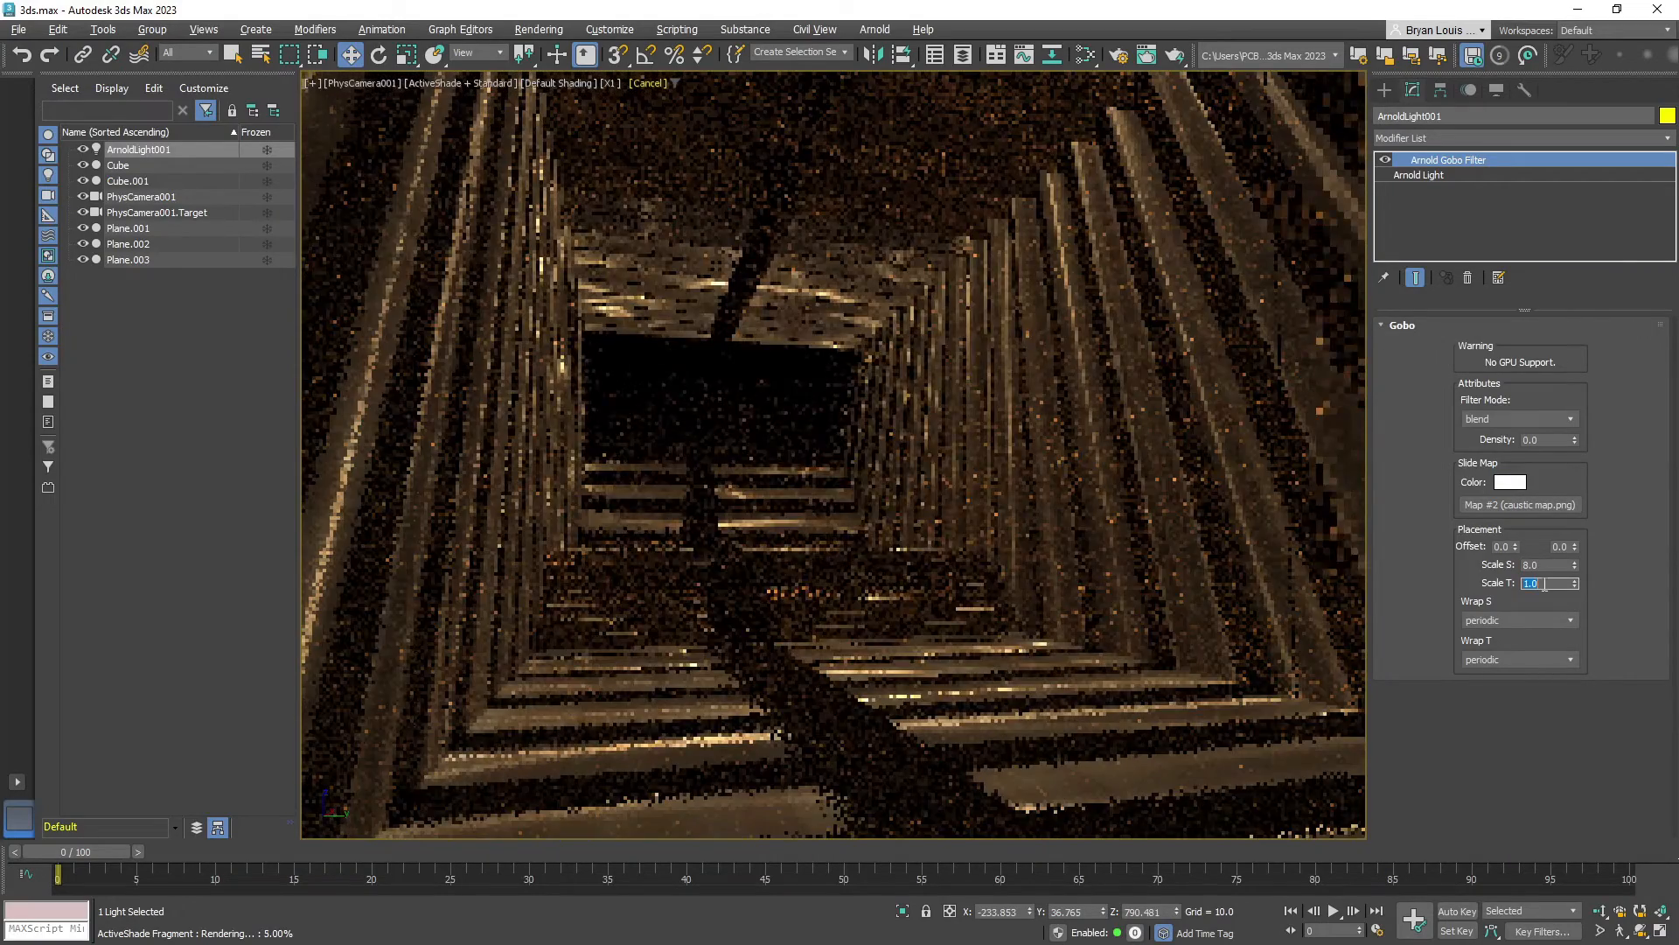
type("8")
key("Return")
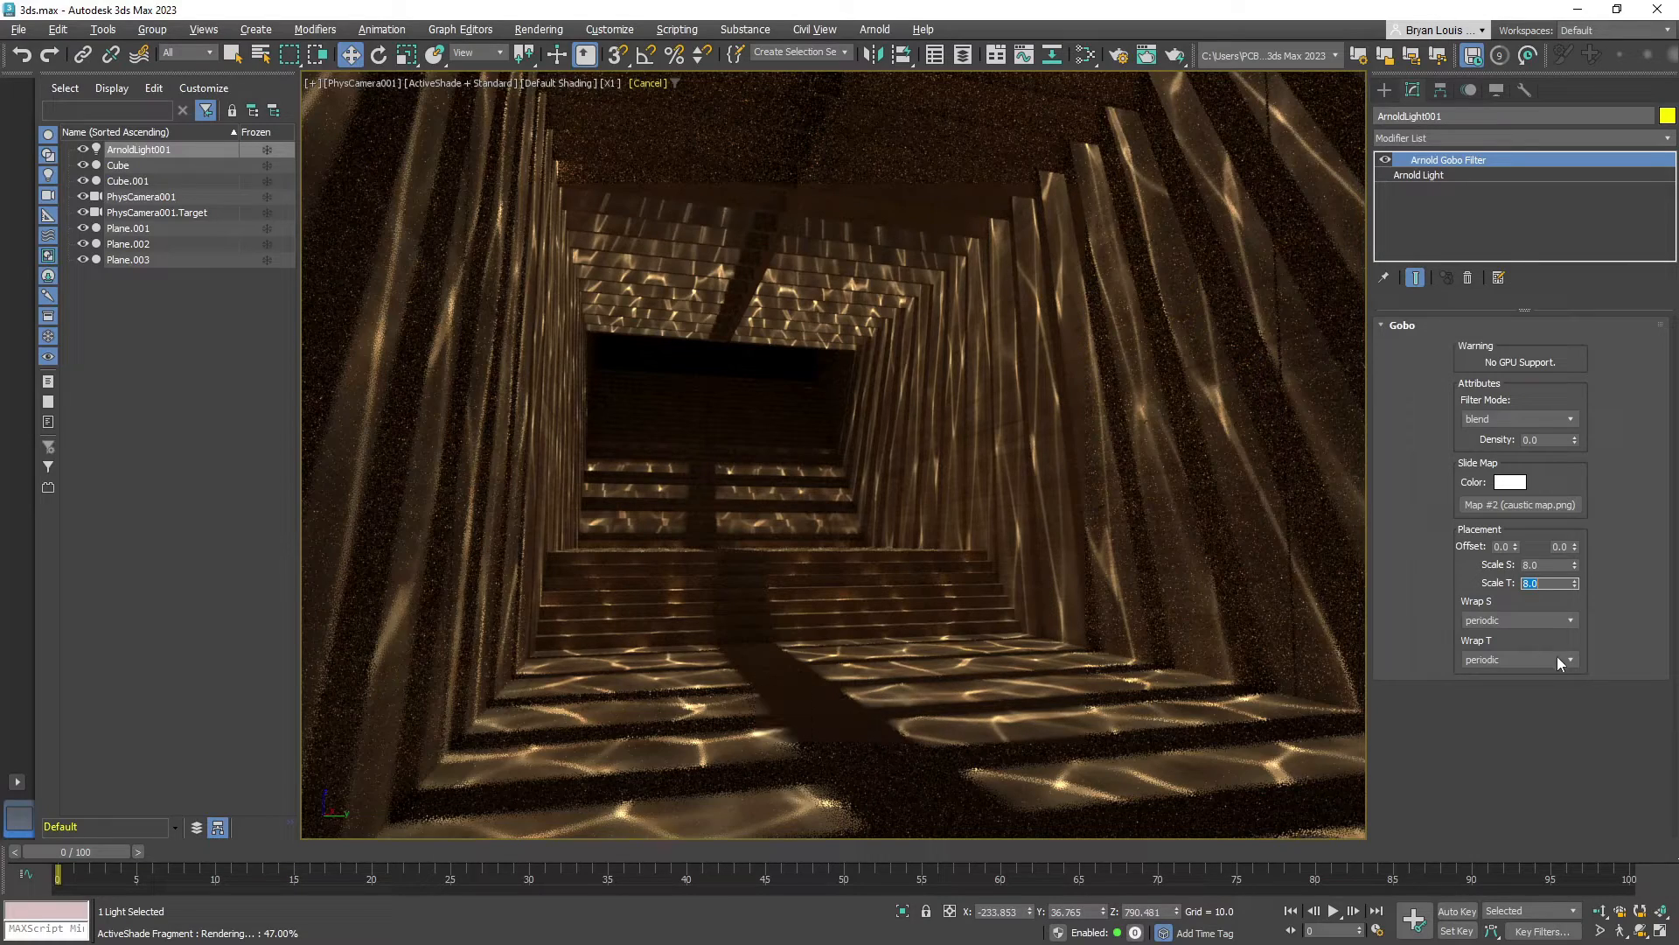
left_click(1558, 661)
left_click(1499, 710)
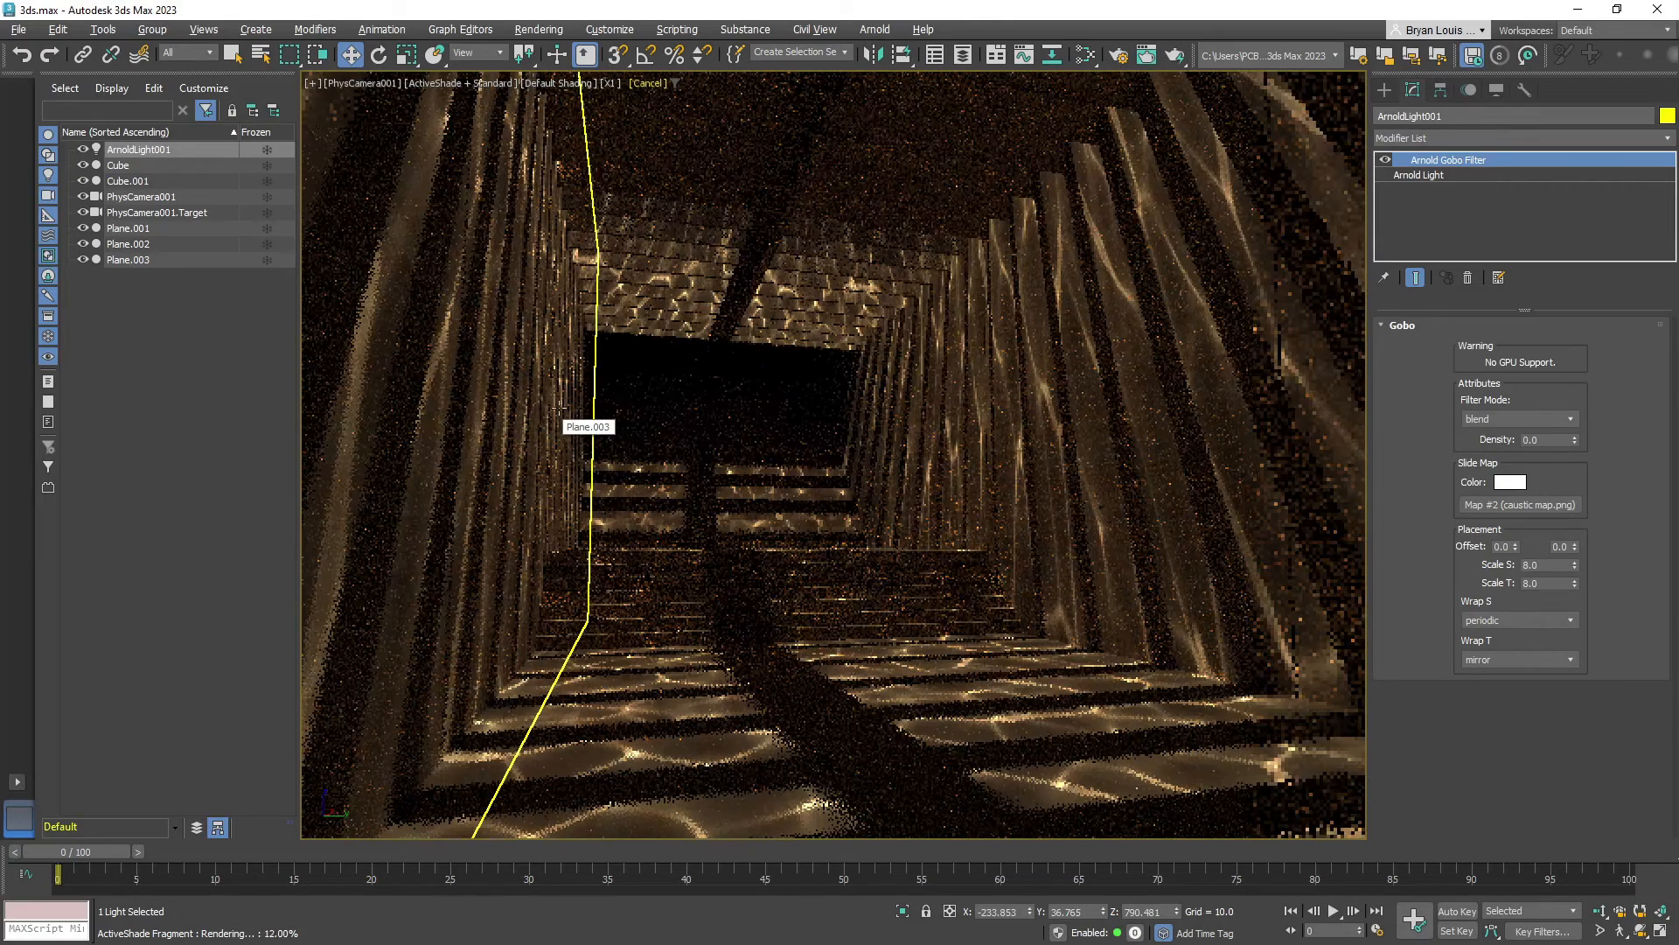
Open the Slate Material Editor and create a new empty node view named View2
left_click(738, 363)
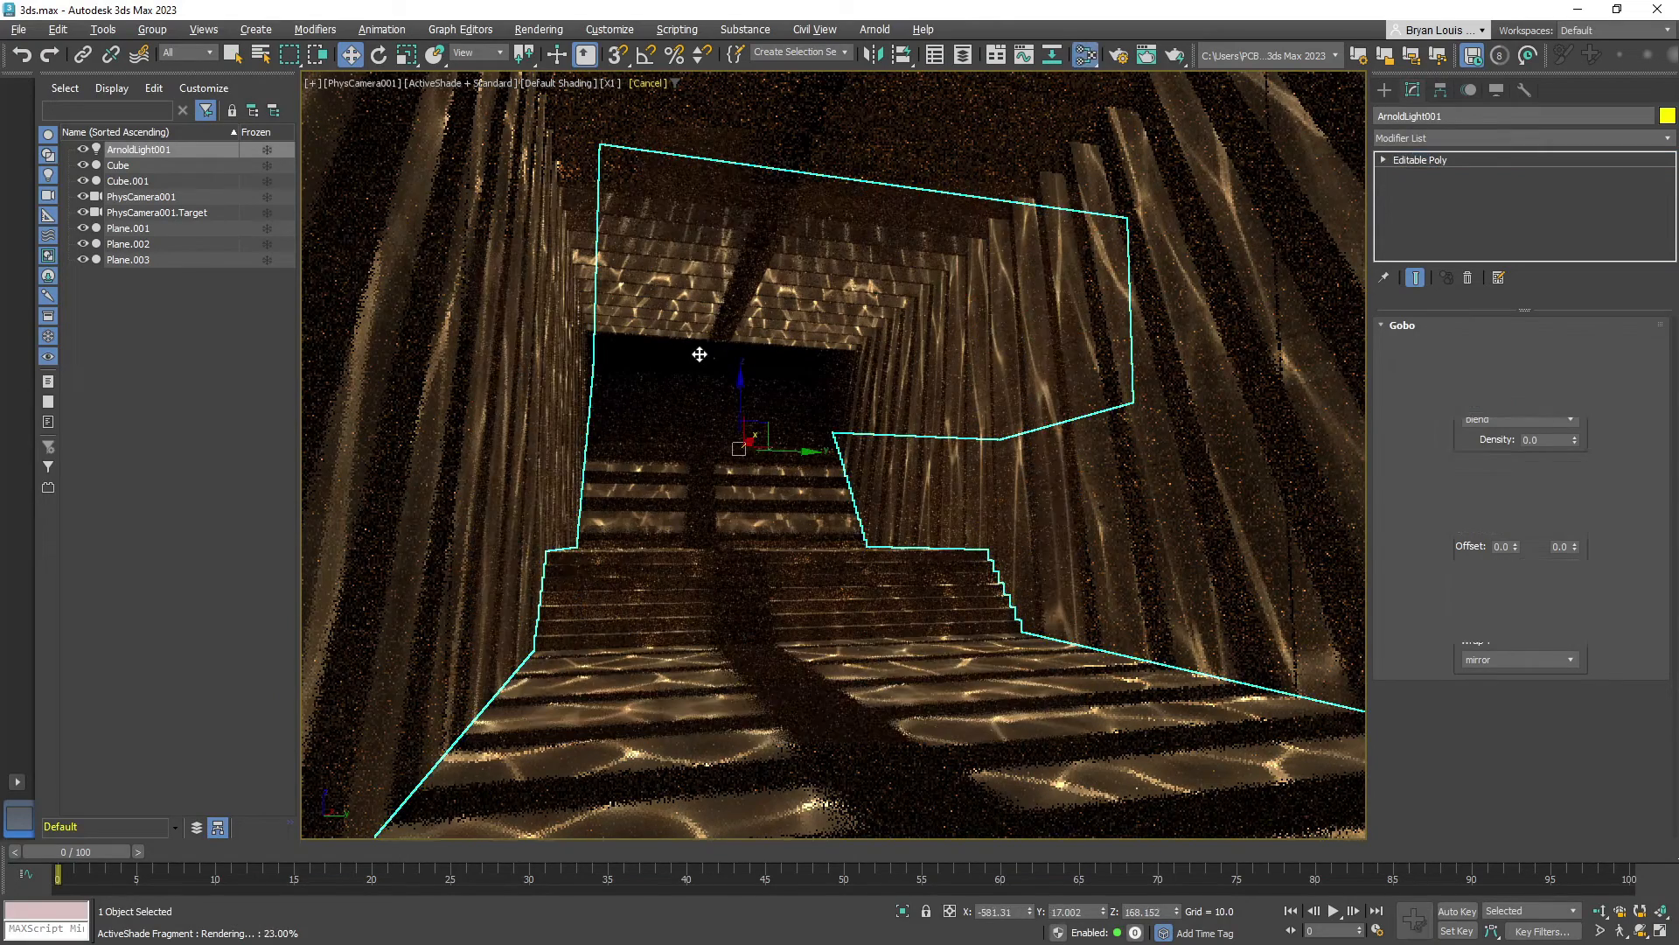
left_click_drag(0, 280, 708, 166)
scroll(528, 366, "down", 4)
middle_click_drag(529, 390, 538, 550)
scroll(528, 523, "up", 3)
middle_click_drag(510, 457, 532, 532)
right_click(449, 220)
left_click(483, 231)
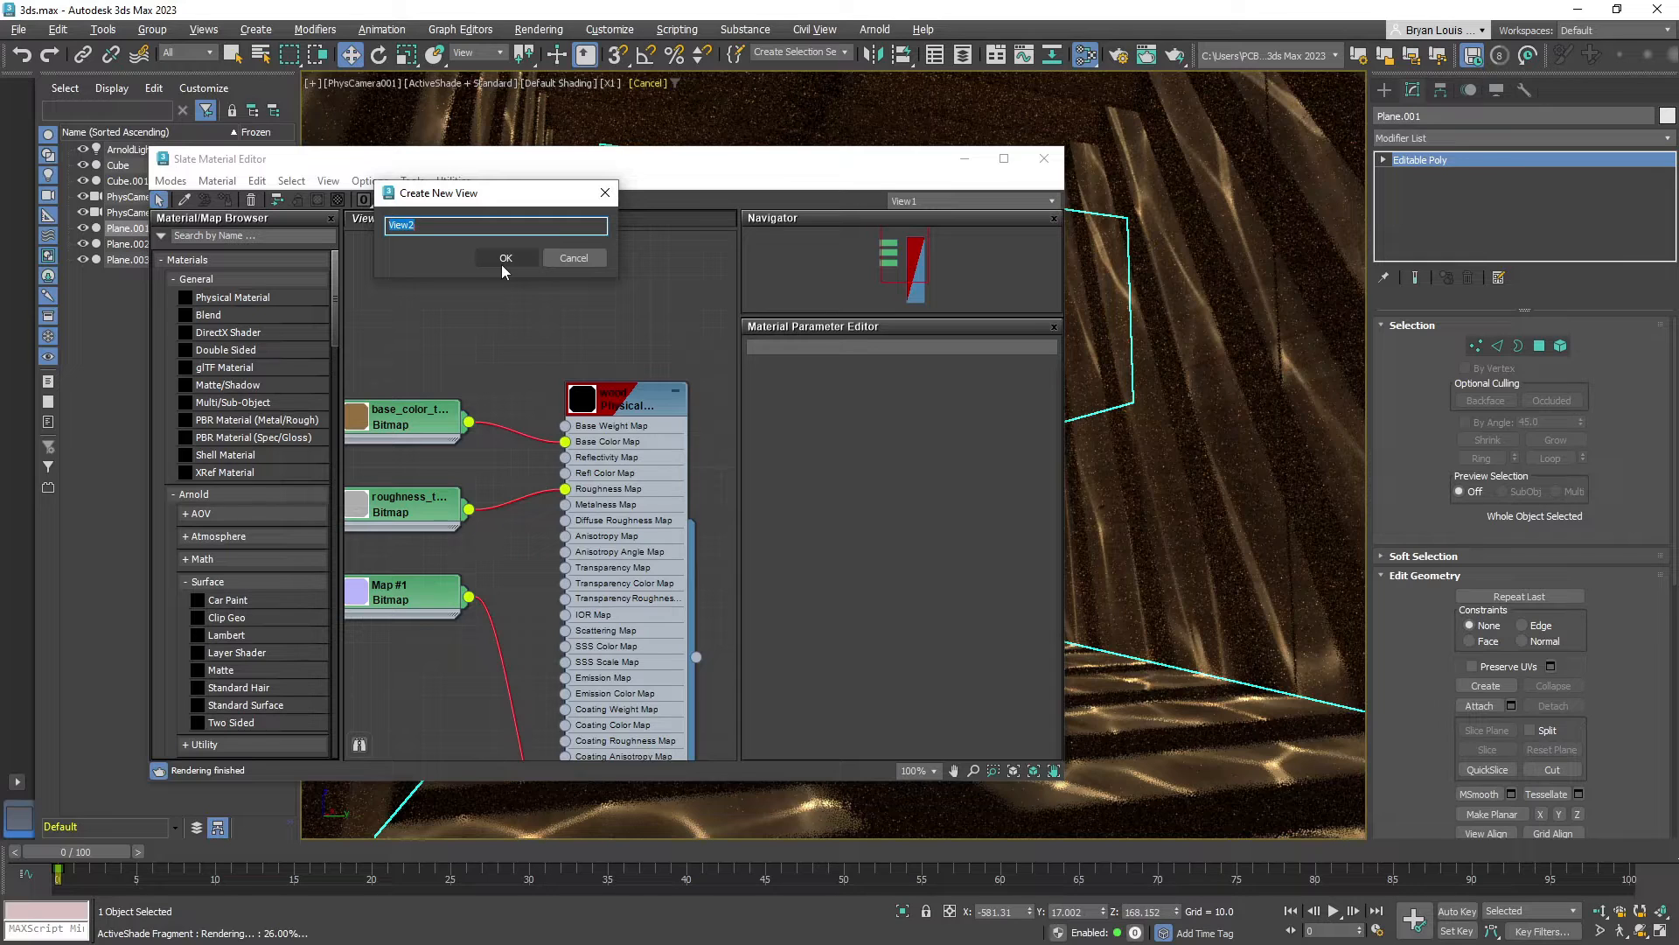
left_click(502, 262)
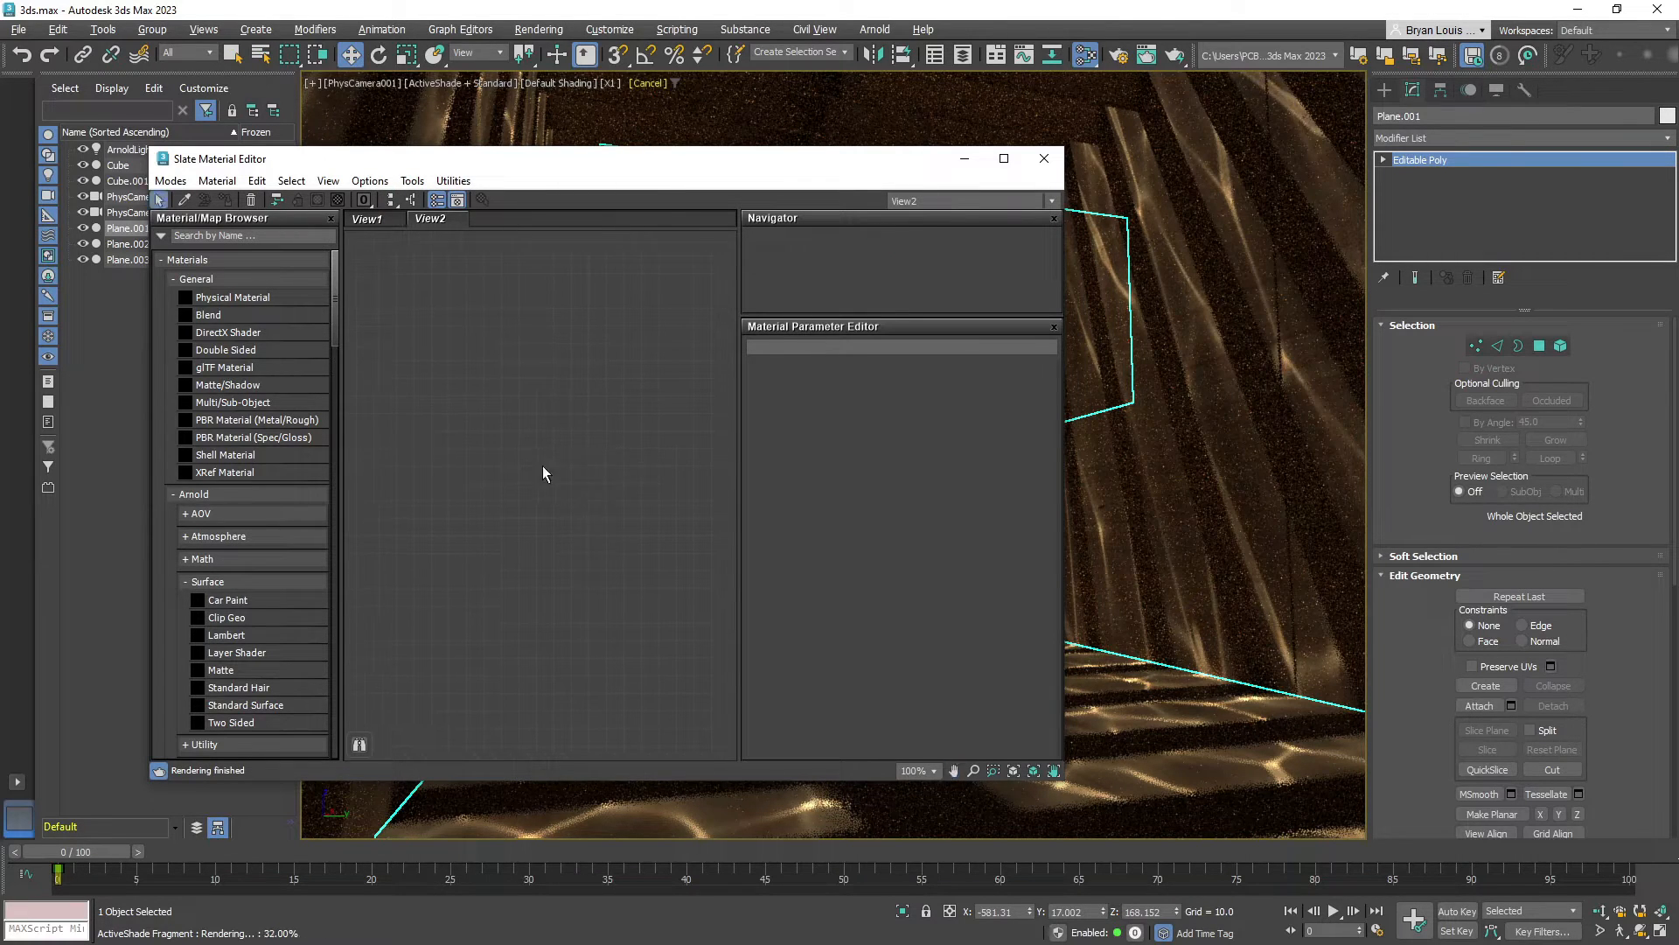
Select the Arnold light and bring its gobo slide map into the View2 node view as an instance
left_click_drag(761, 161, 714, 168)
left_click(1385, 90)
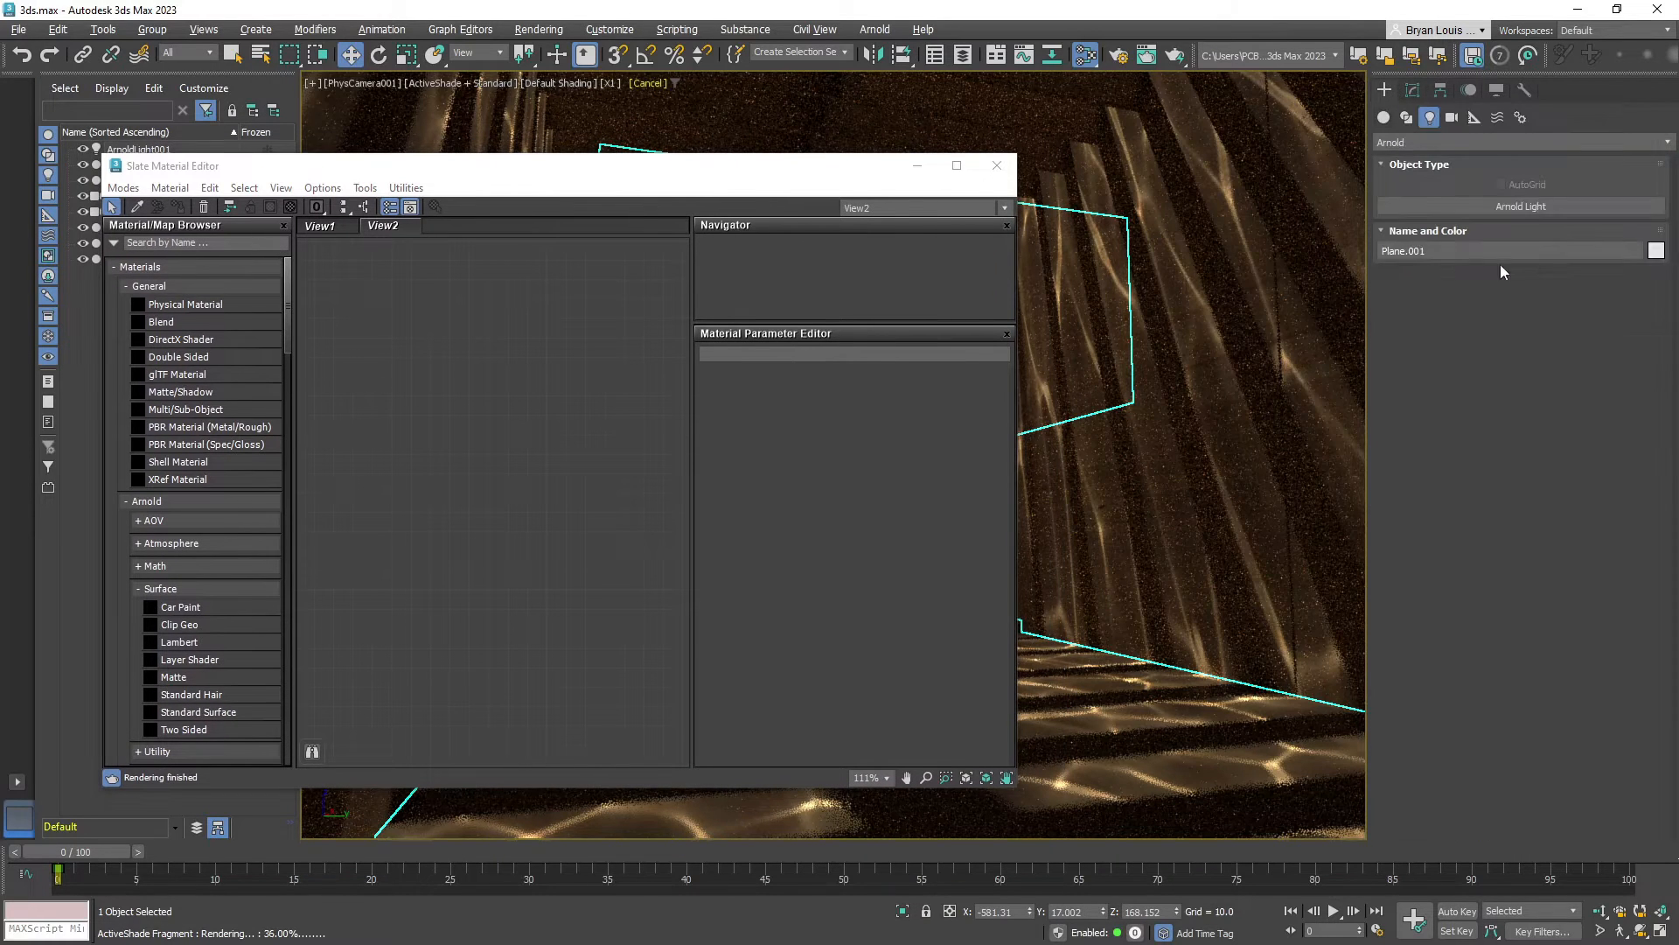
left_click(1415, 87)
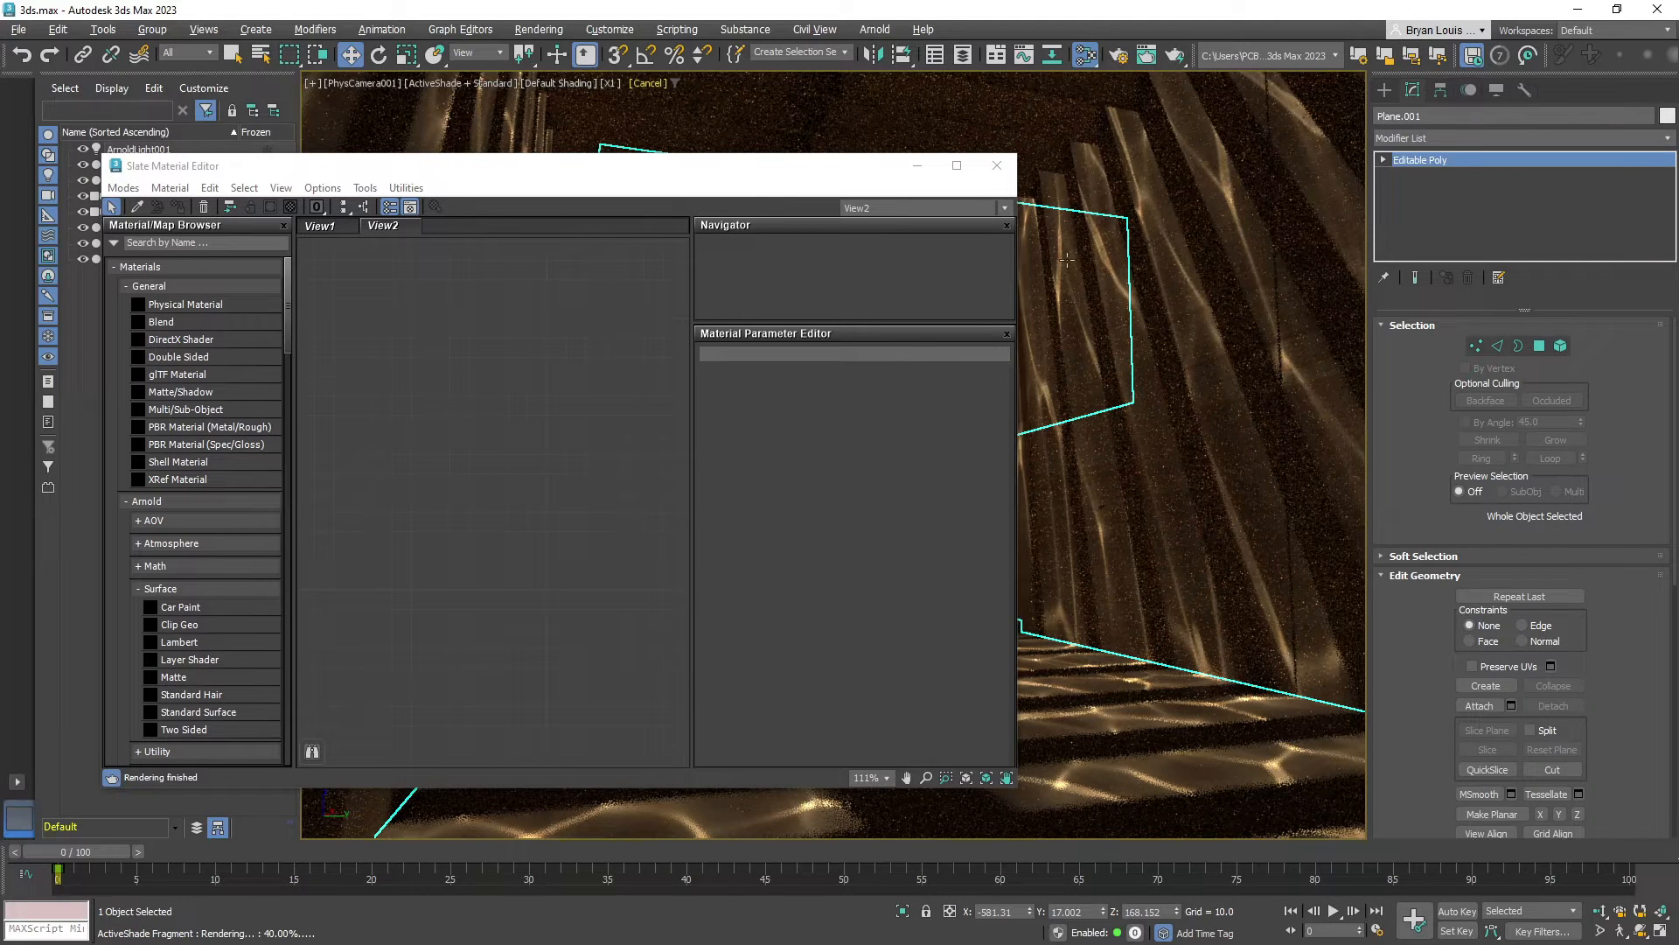
left_click(199, 149)
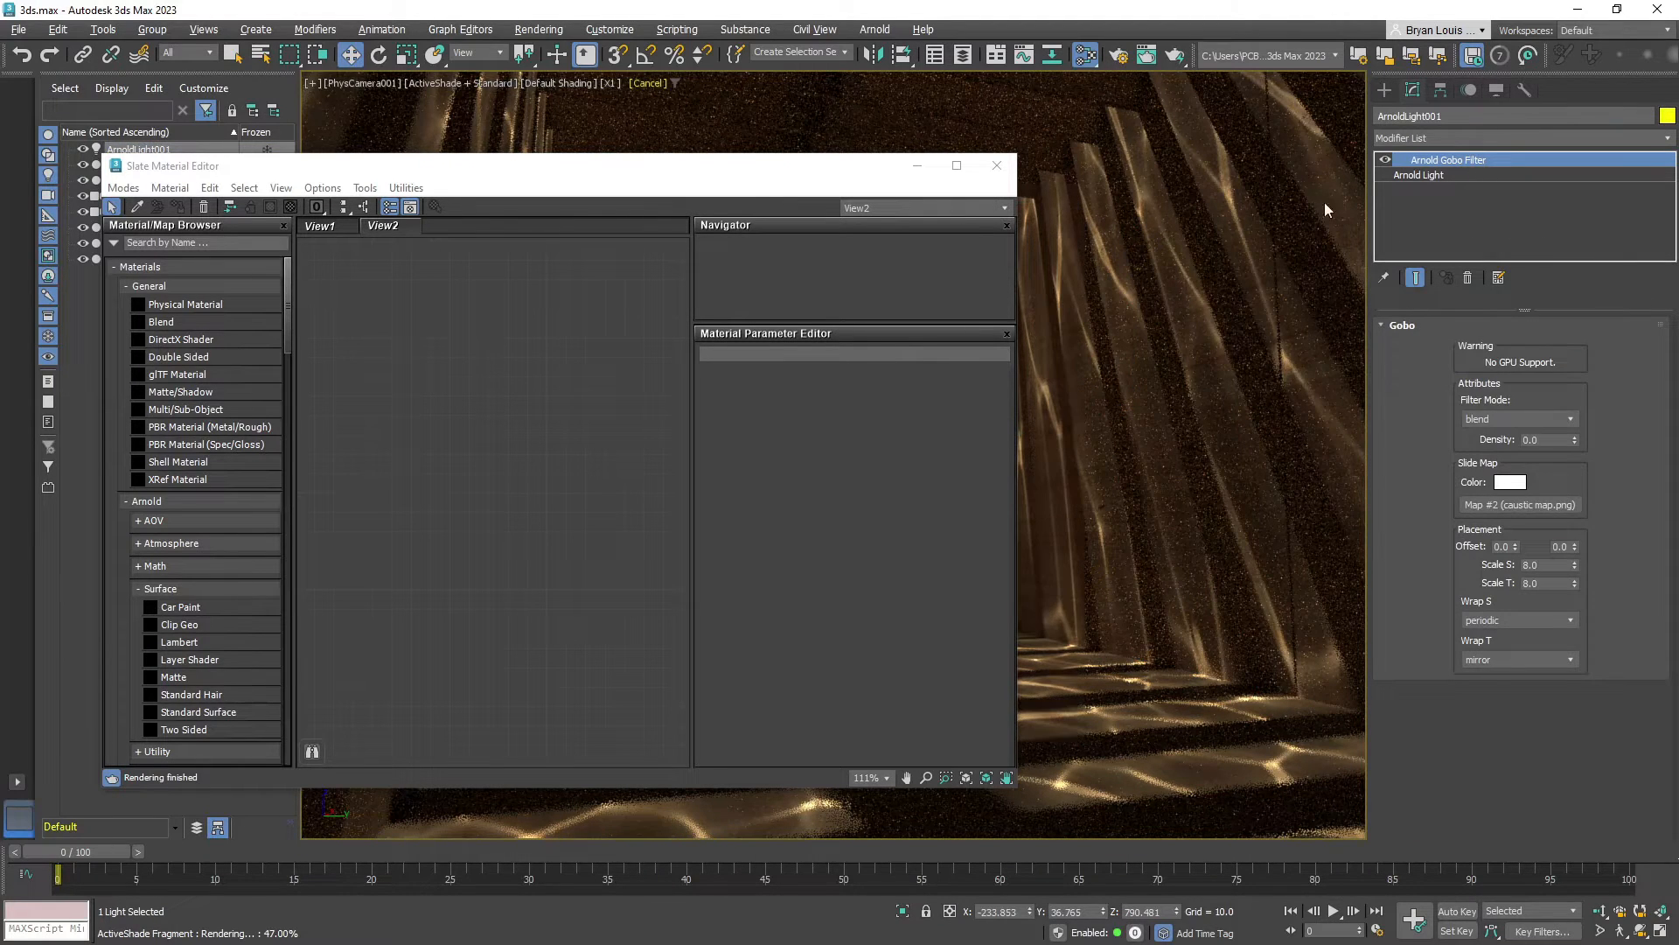
left_click_drag(635, 182, 855, 185)
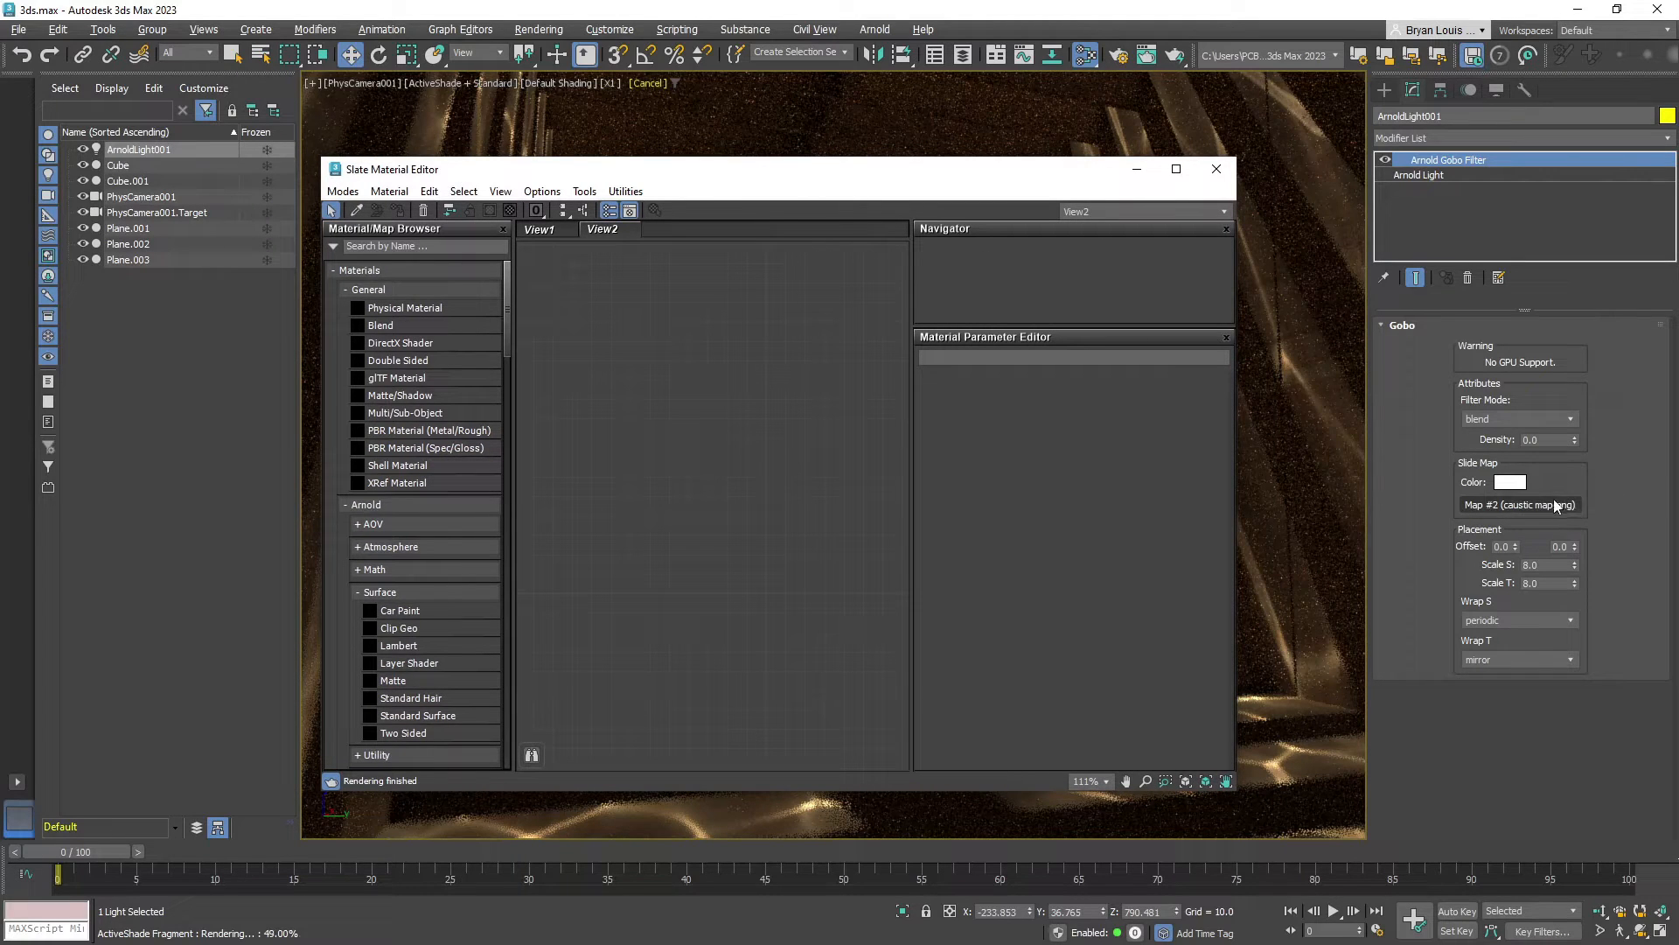
left_click_drag(1564, 504, 595, 376)
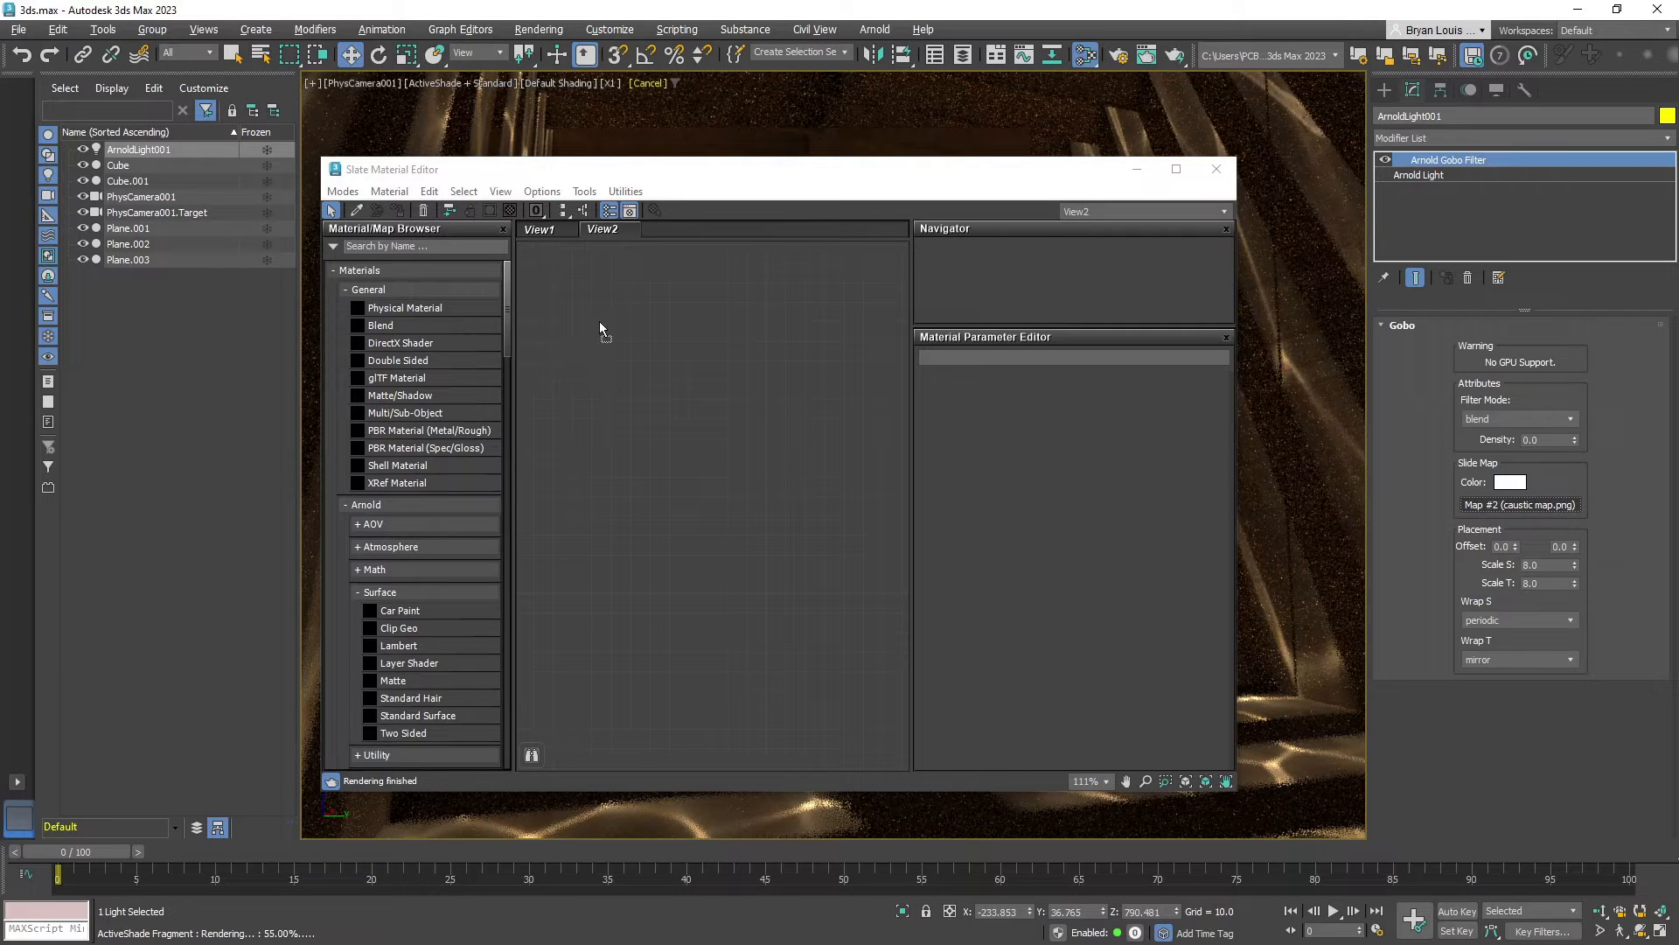
left_click(740, 535)
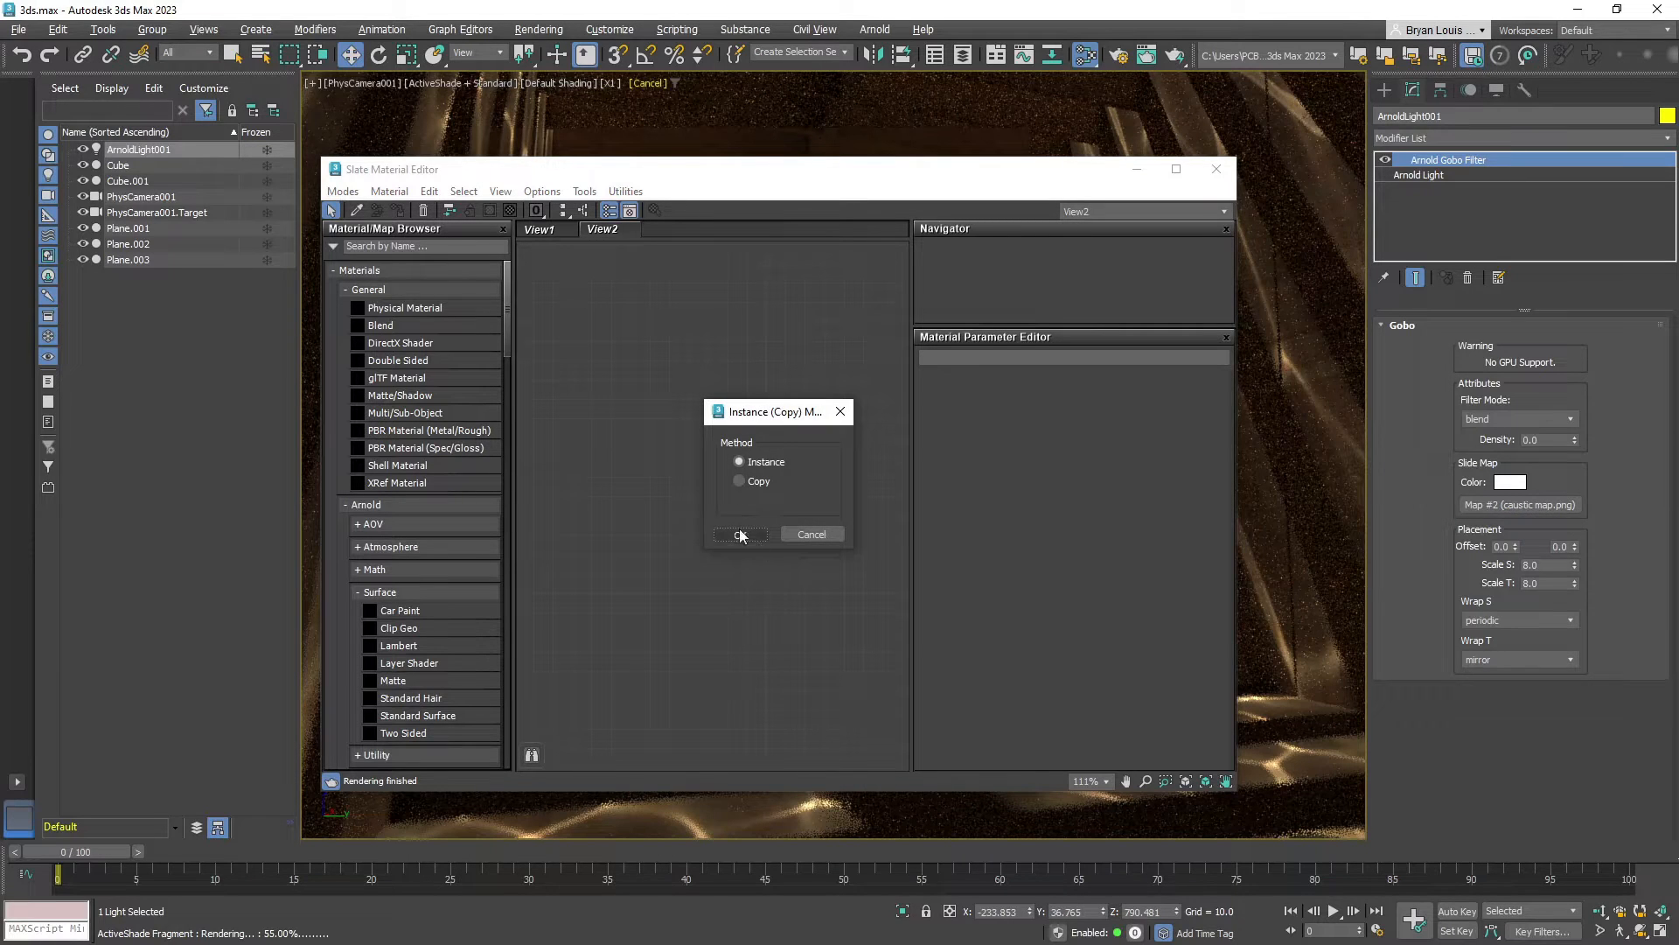
scroll(616, 345, "up", 1)
middle_click_drag(645, 369, 684, 460)
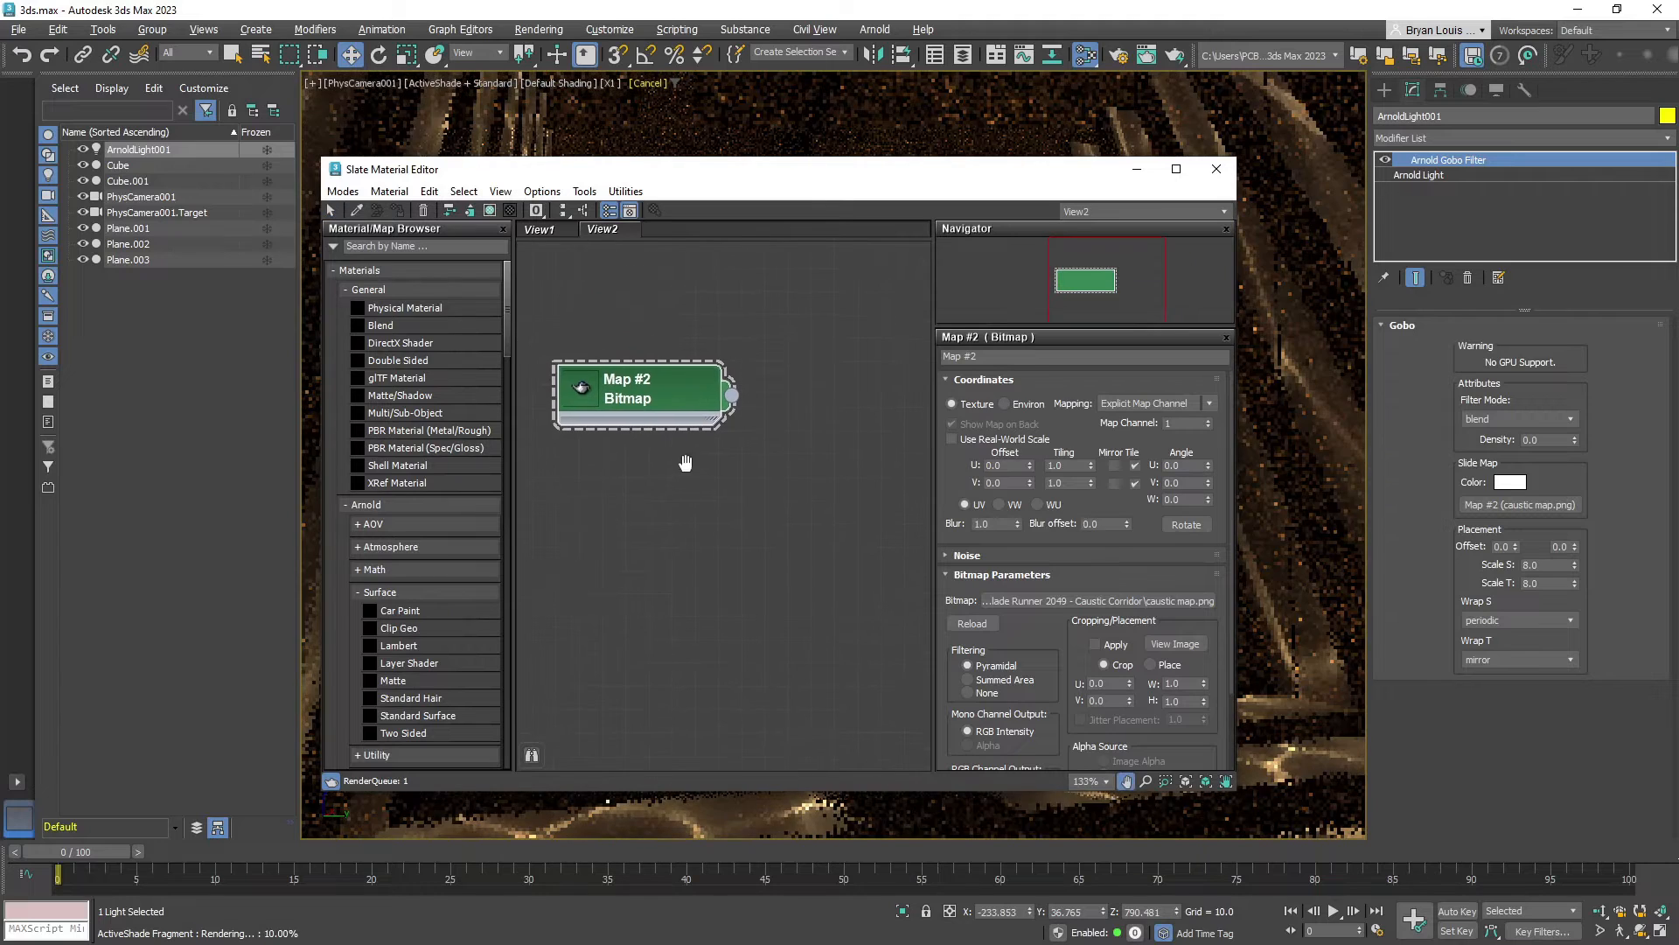
Search the material and map library for "color correct" and widen the browser to reveal the map categories
left_click_drag(720, 176, 409, 188)
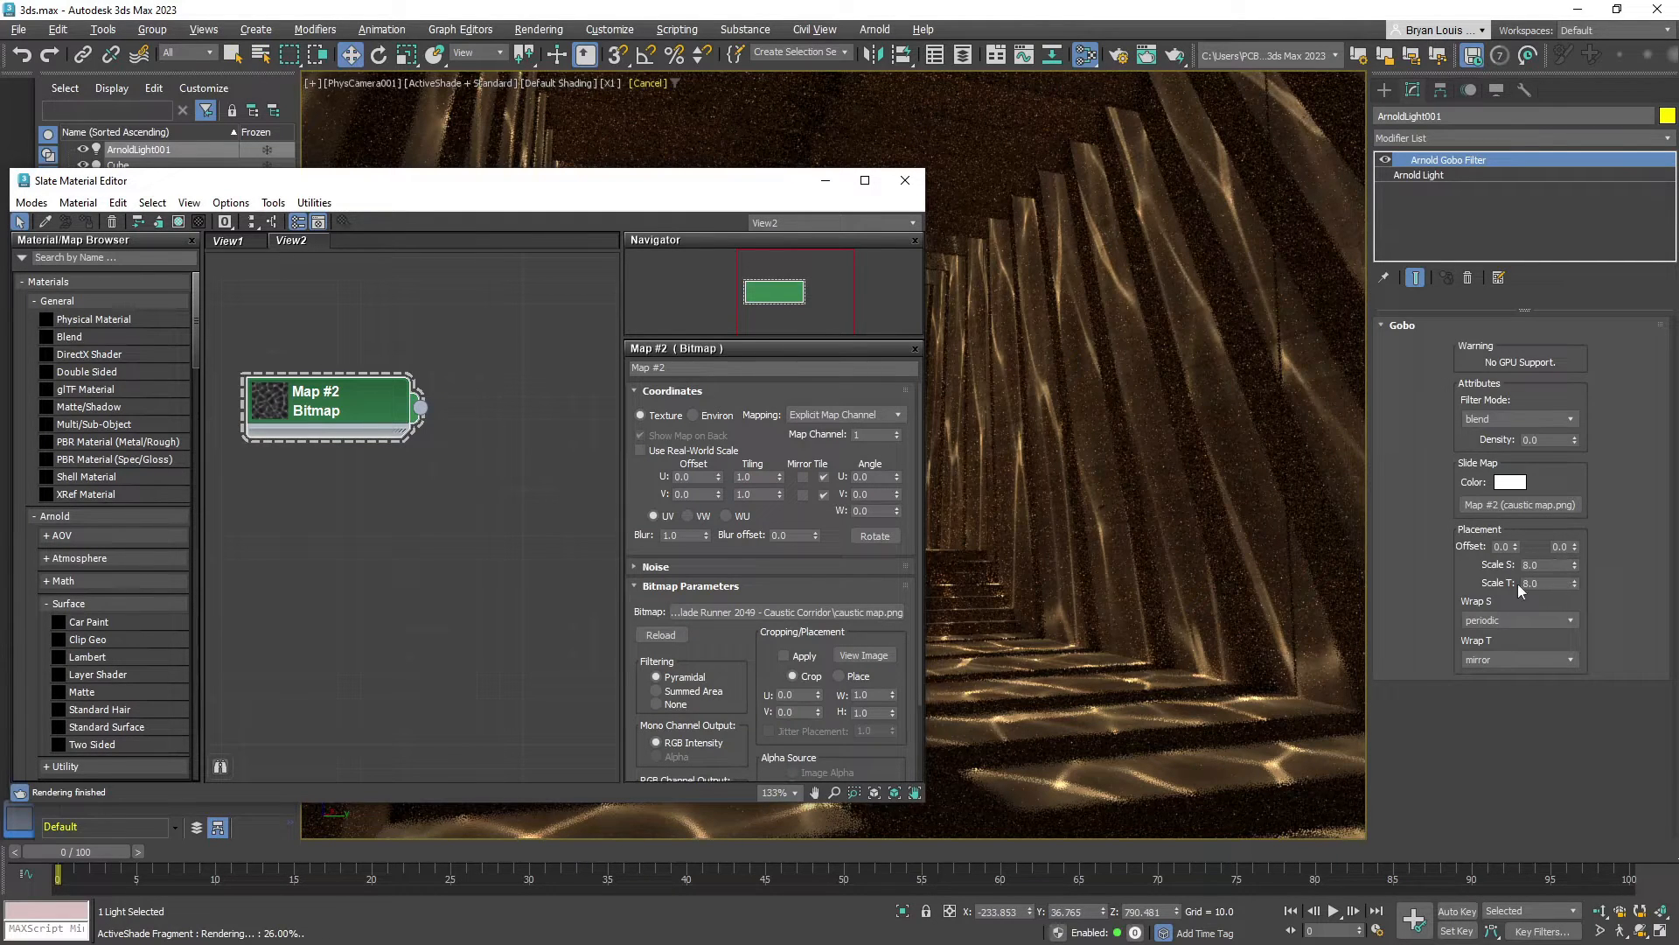
middle_click_drag(419, 429, 434, 521)
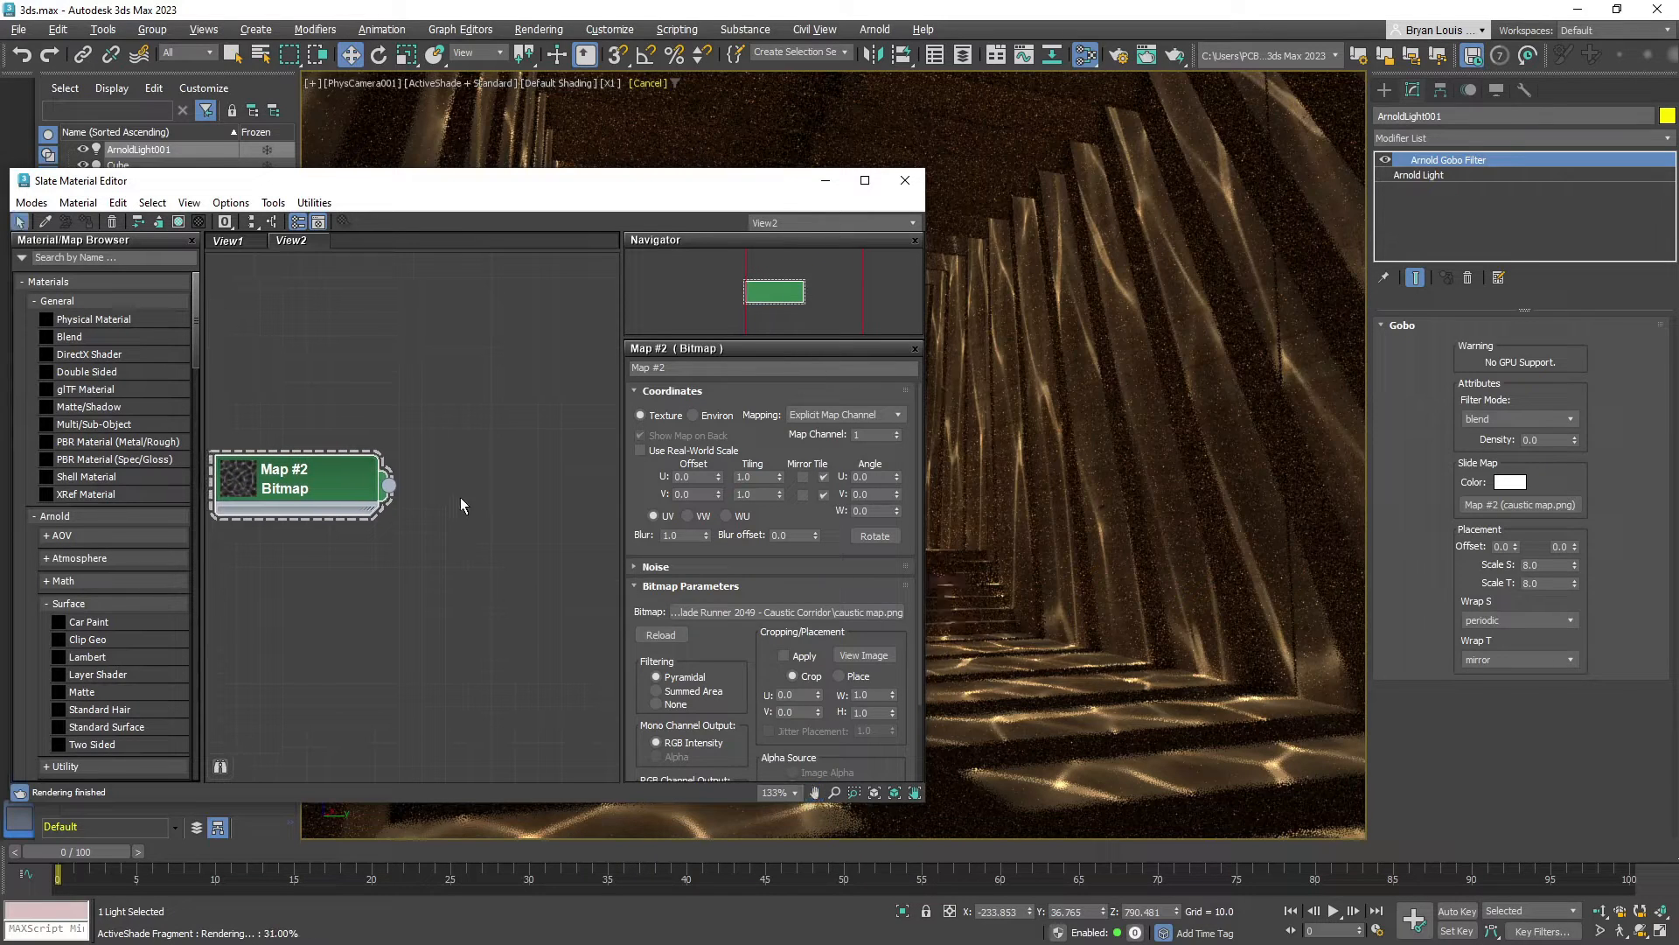
left_click(72, 259)
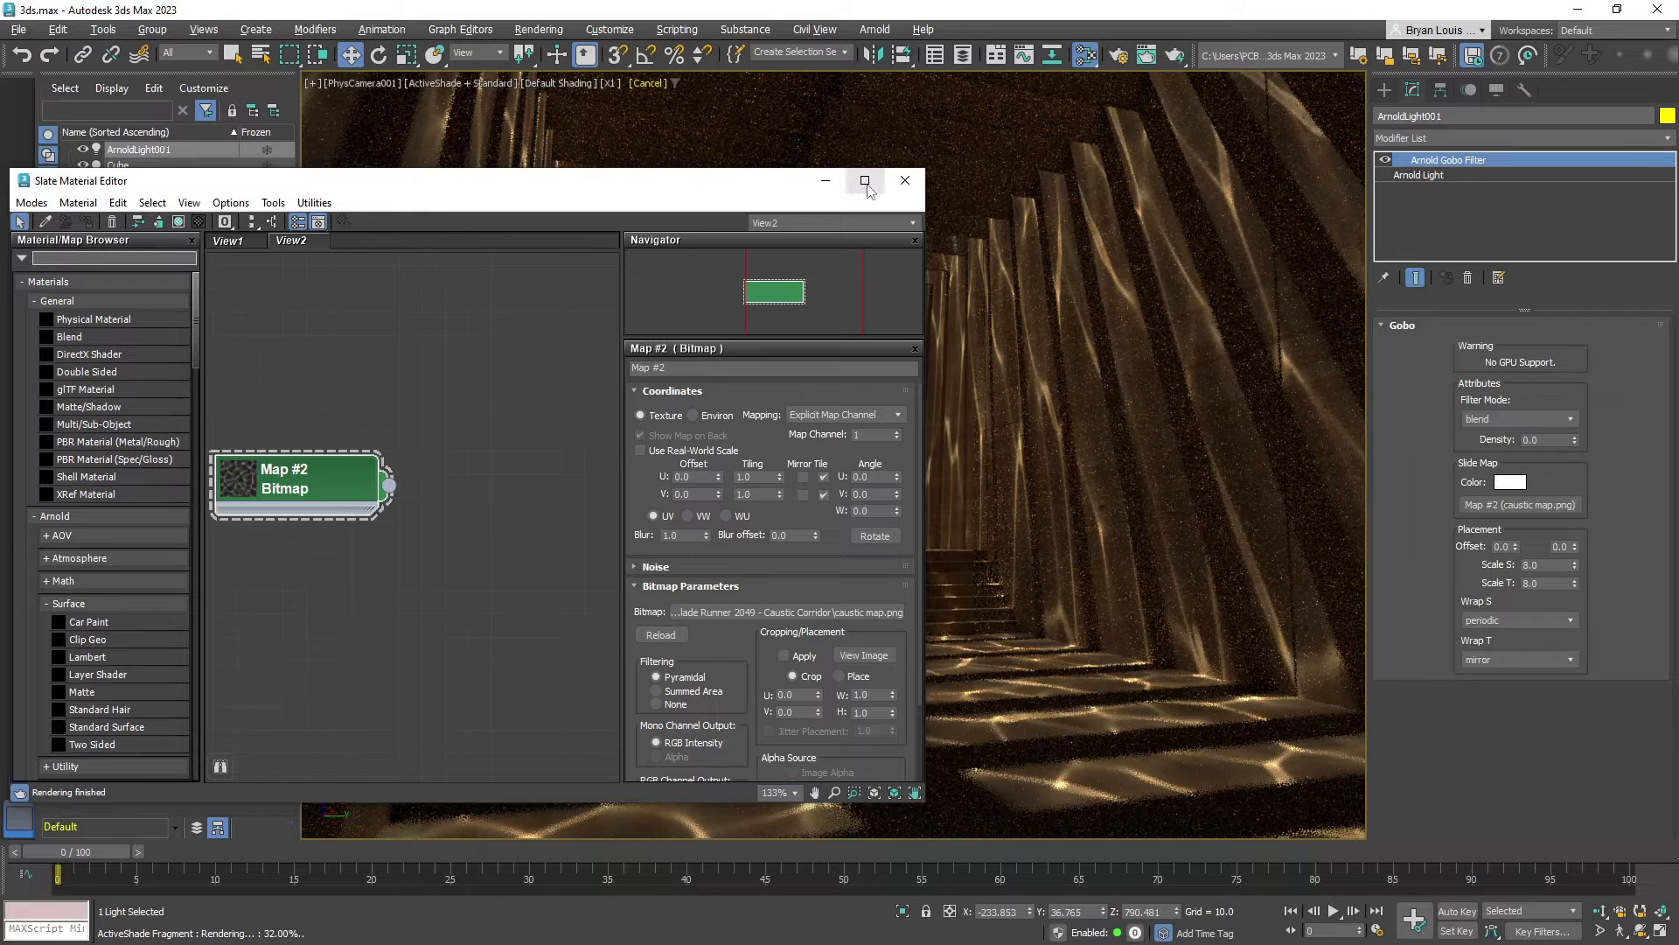
left_click_drag(478, 203, 571, 216)
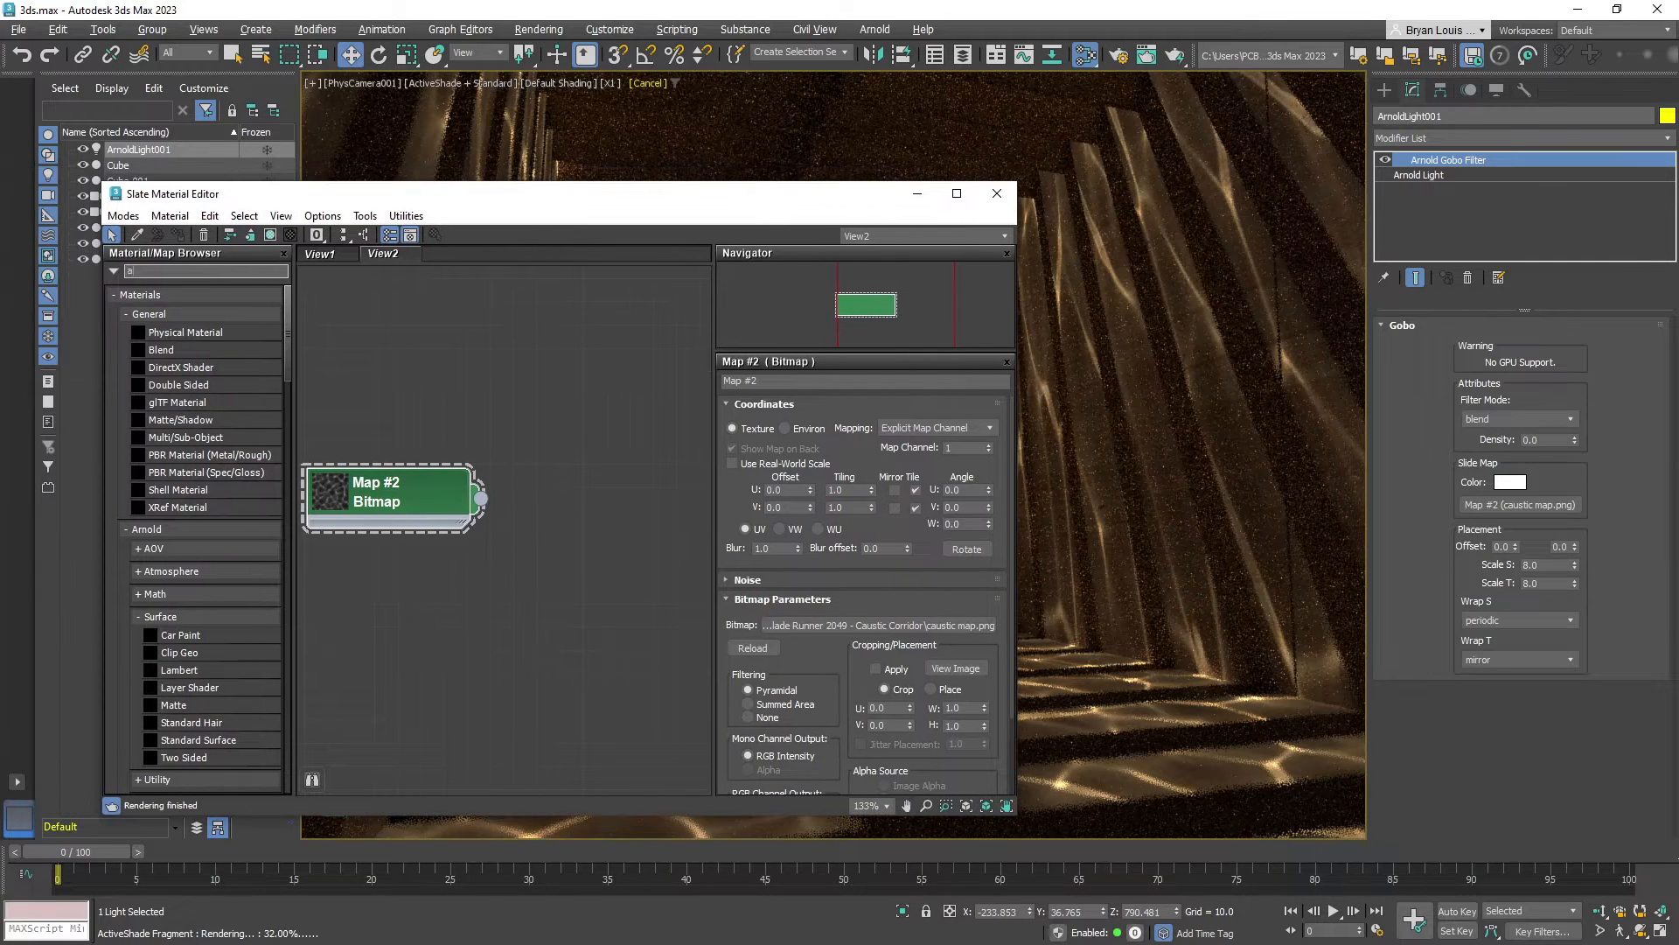
key("BackSpace")
key("BackSpace")
key("BackSpace")
key("BackSpace")
key("BackSpace")
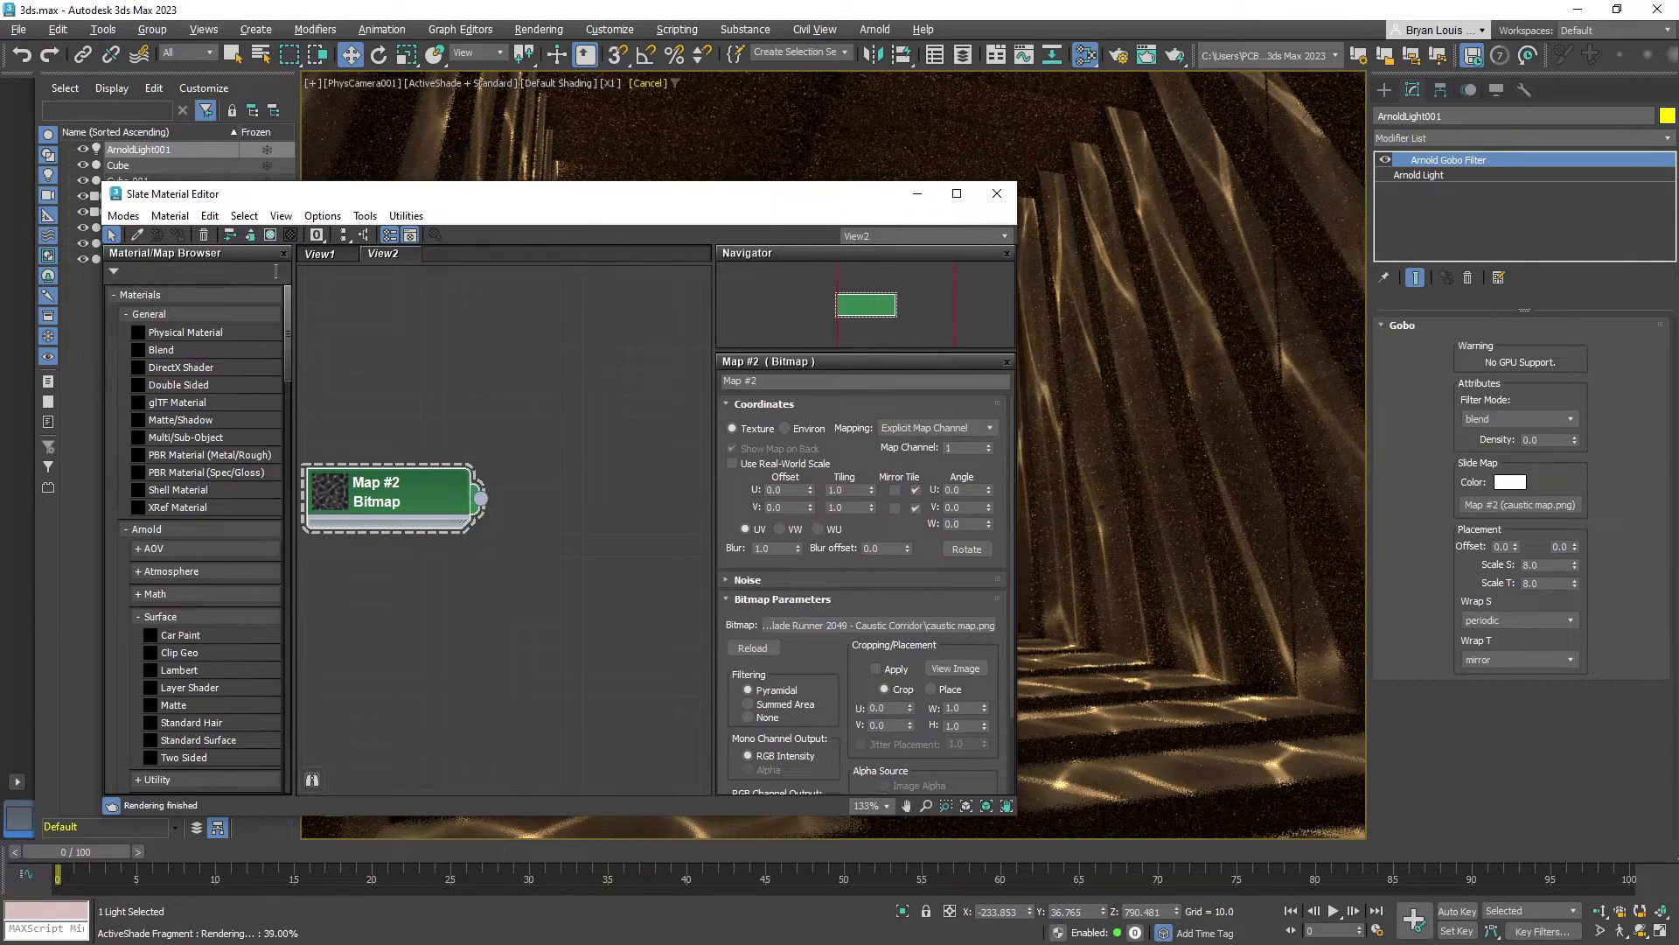
type("col")
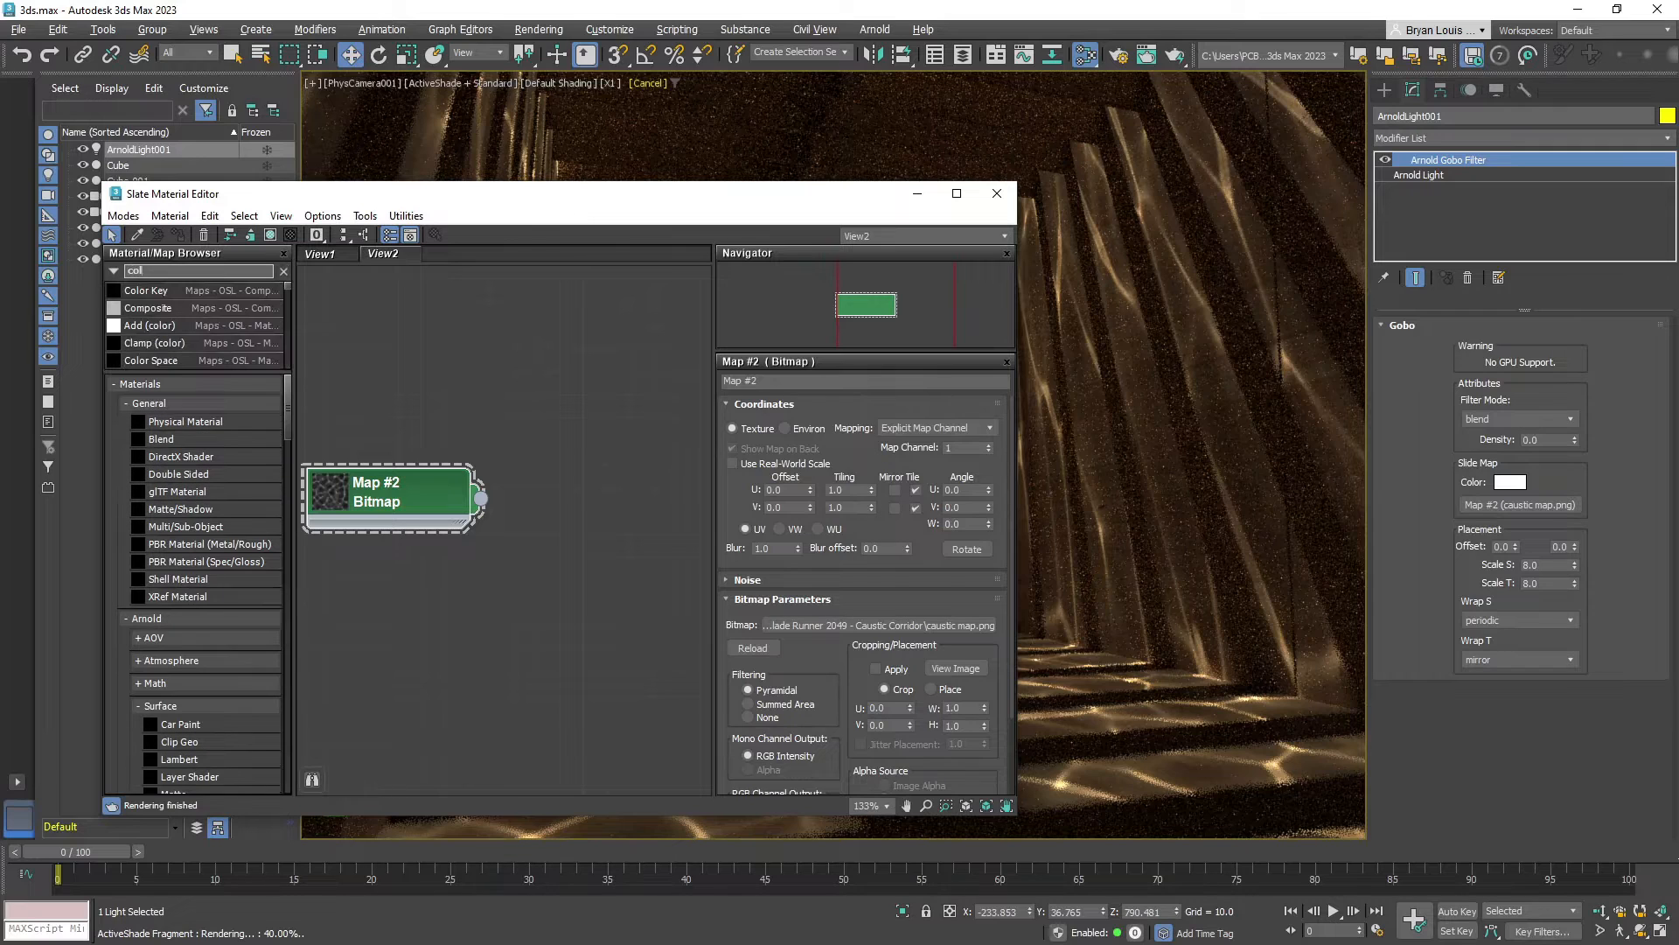
type("or correc")
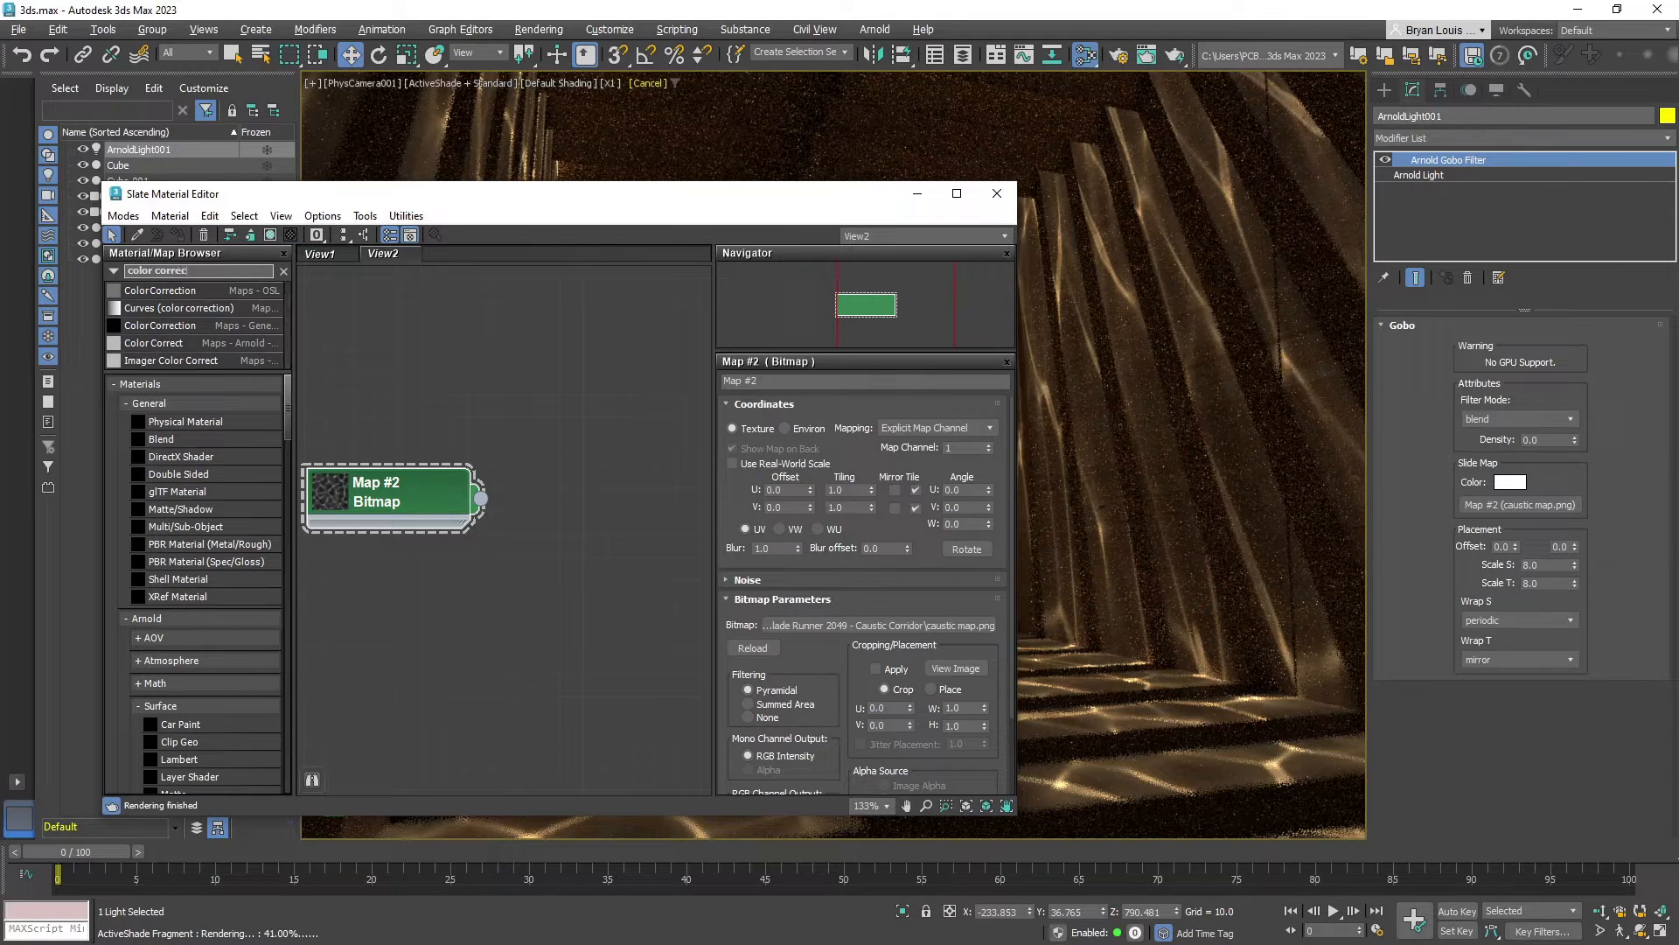
type("t")
left_click_drag(296, 303, 405, 319)
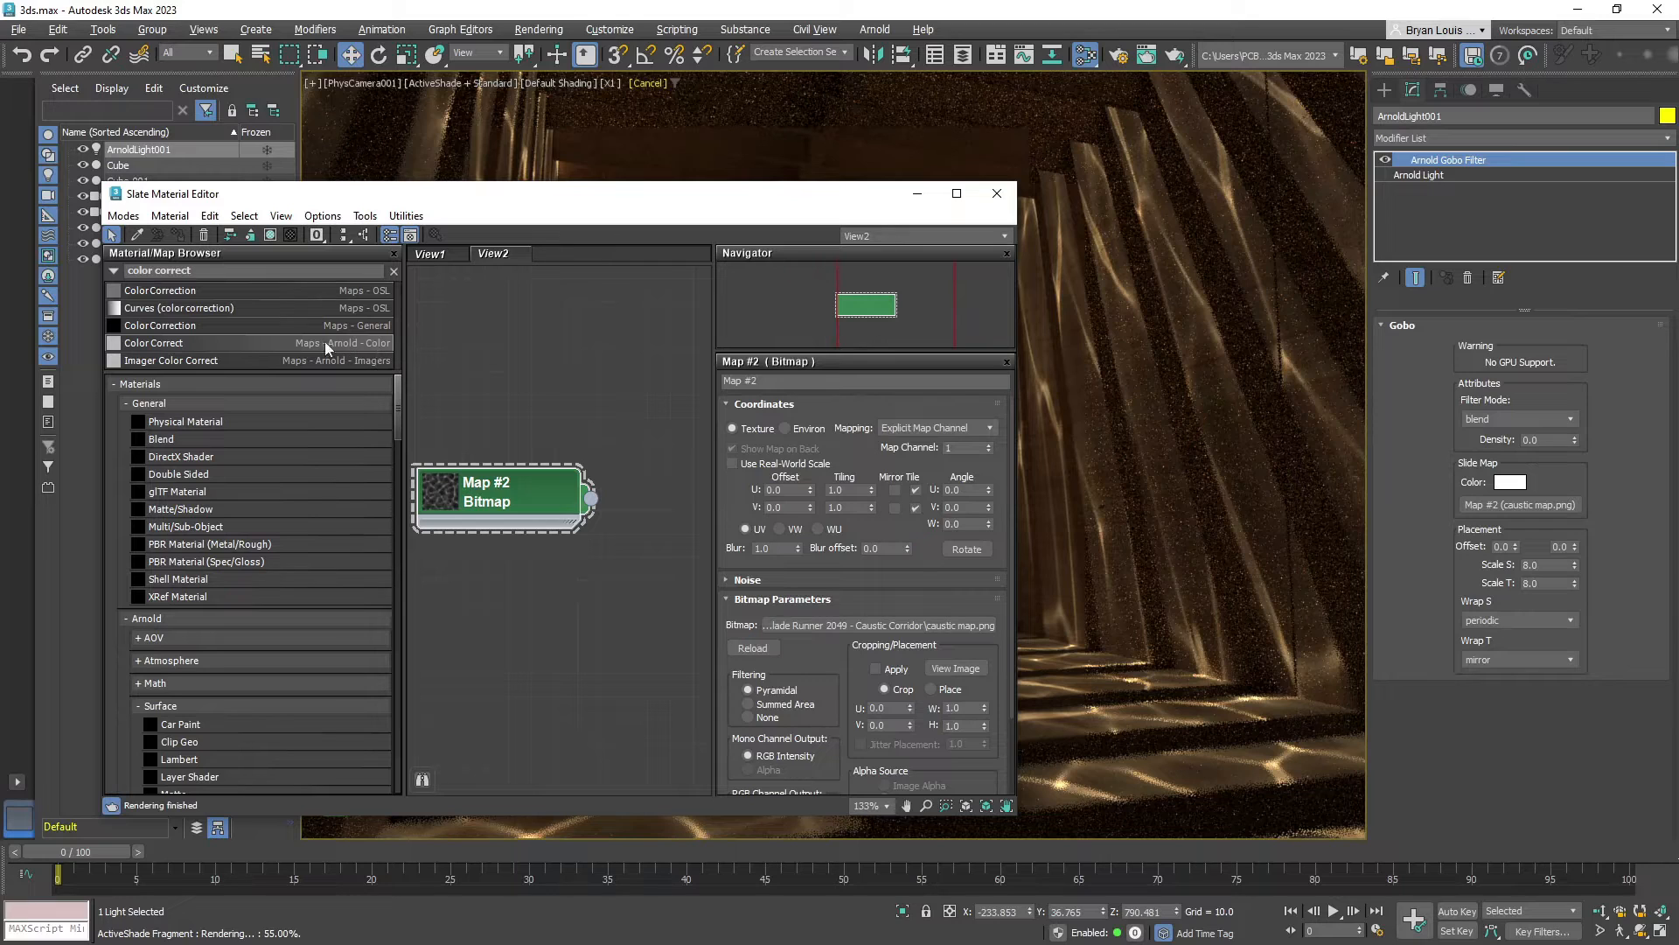
Add an Arnold Color Correct map beside the caustic bitmap and connect the bitmap to its input
left_click_drag(616, 358, 644, 457)
mouse_move(609, 380)
middle_mouse_down()
mouse_move(604, 340)
mouse_move(581, 349)
mouse_move(640, 361)
mouse_move(597, 390)
middle_mouse_up()
scroll(621, 376, "down", 1)
mouse_move(477, 456)
left_mouse_down()
mouse_move(484, 432)
mouse_move(477, 461)
left_mouse_up()
left_click_drag(585, 468, 587, 463)
middle_click_drag(597, 361, 468, 350)
left_click_drag(563, 429, 530, 433)
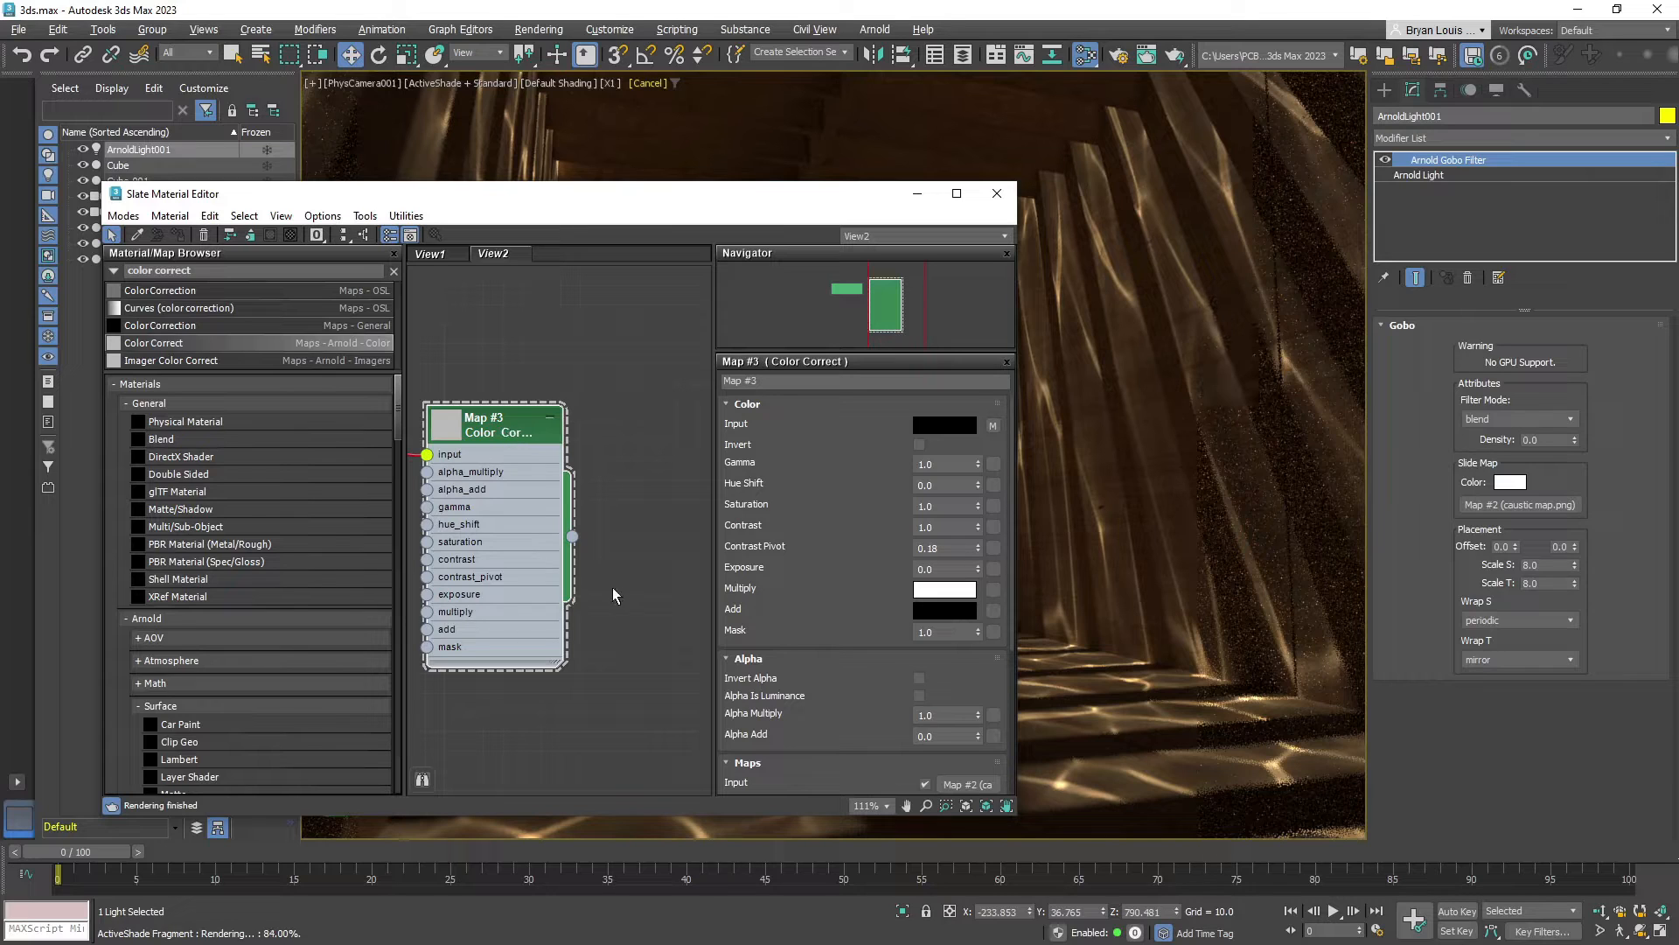
Assign the Color Correct map to the gobo filter's slide map as an instance
left_click_drag(574, 537, 1529, 504)
left_click_drag(1563, 512, 1563, 512)
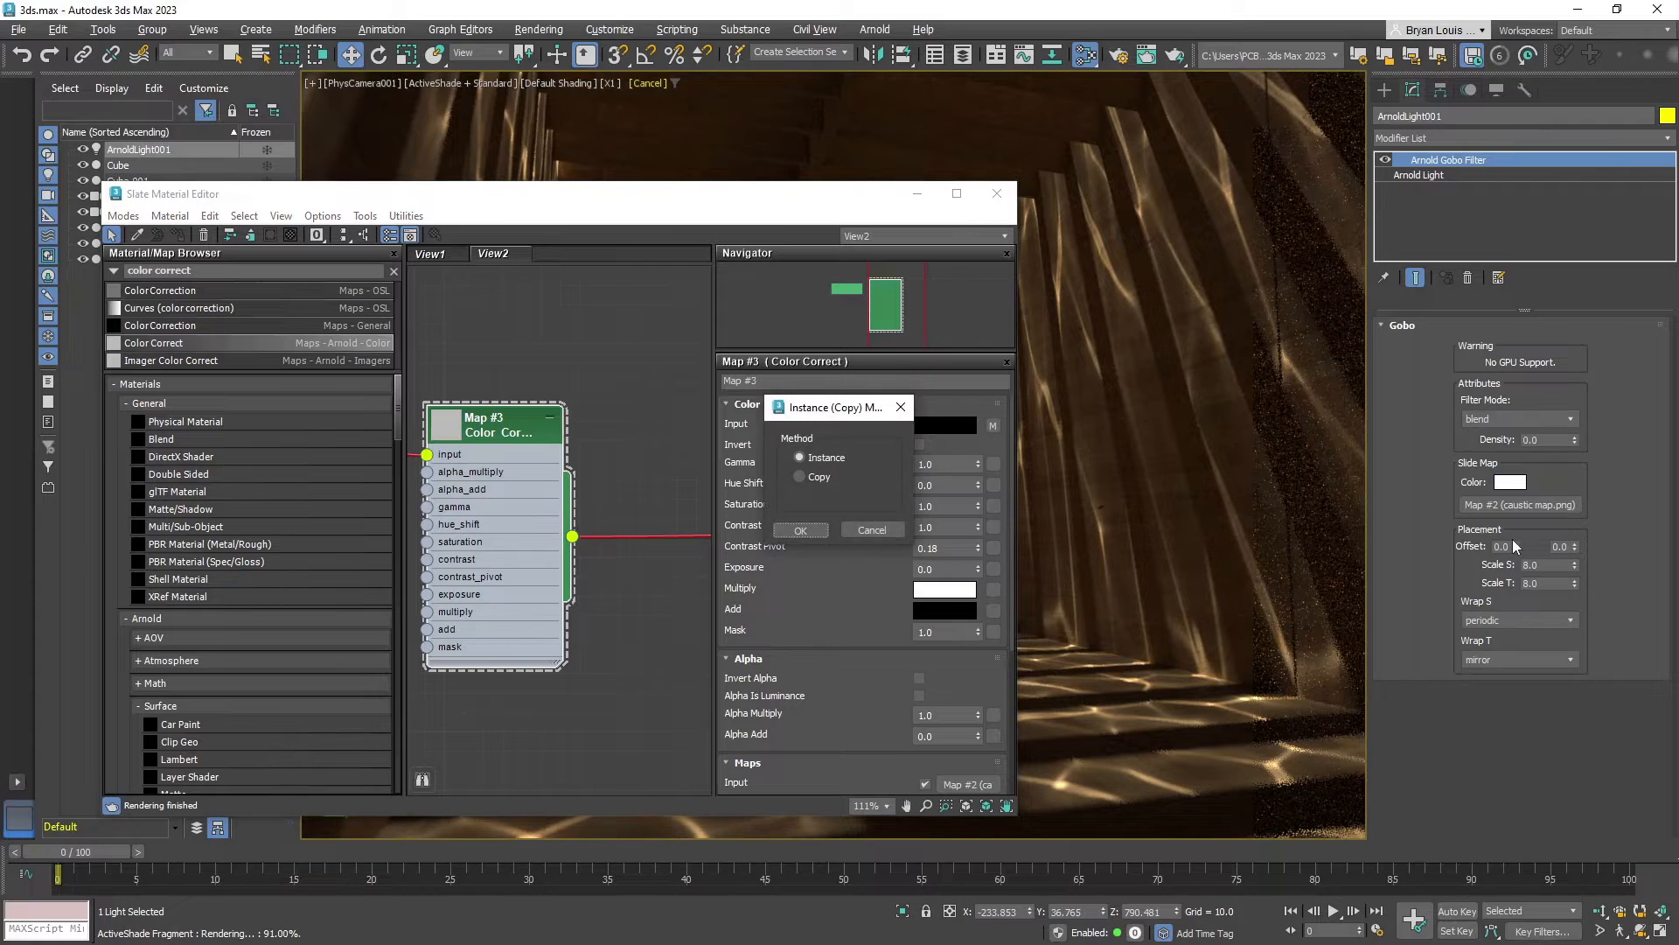
left_click(800, 531)
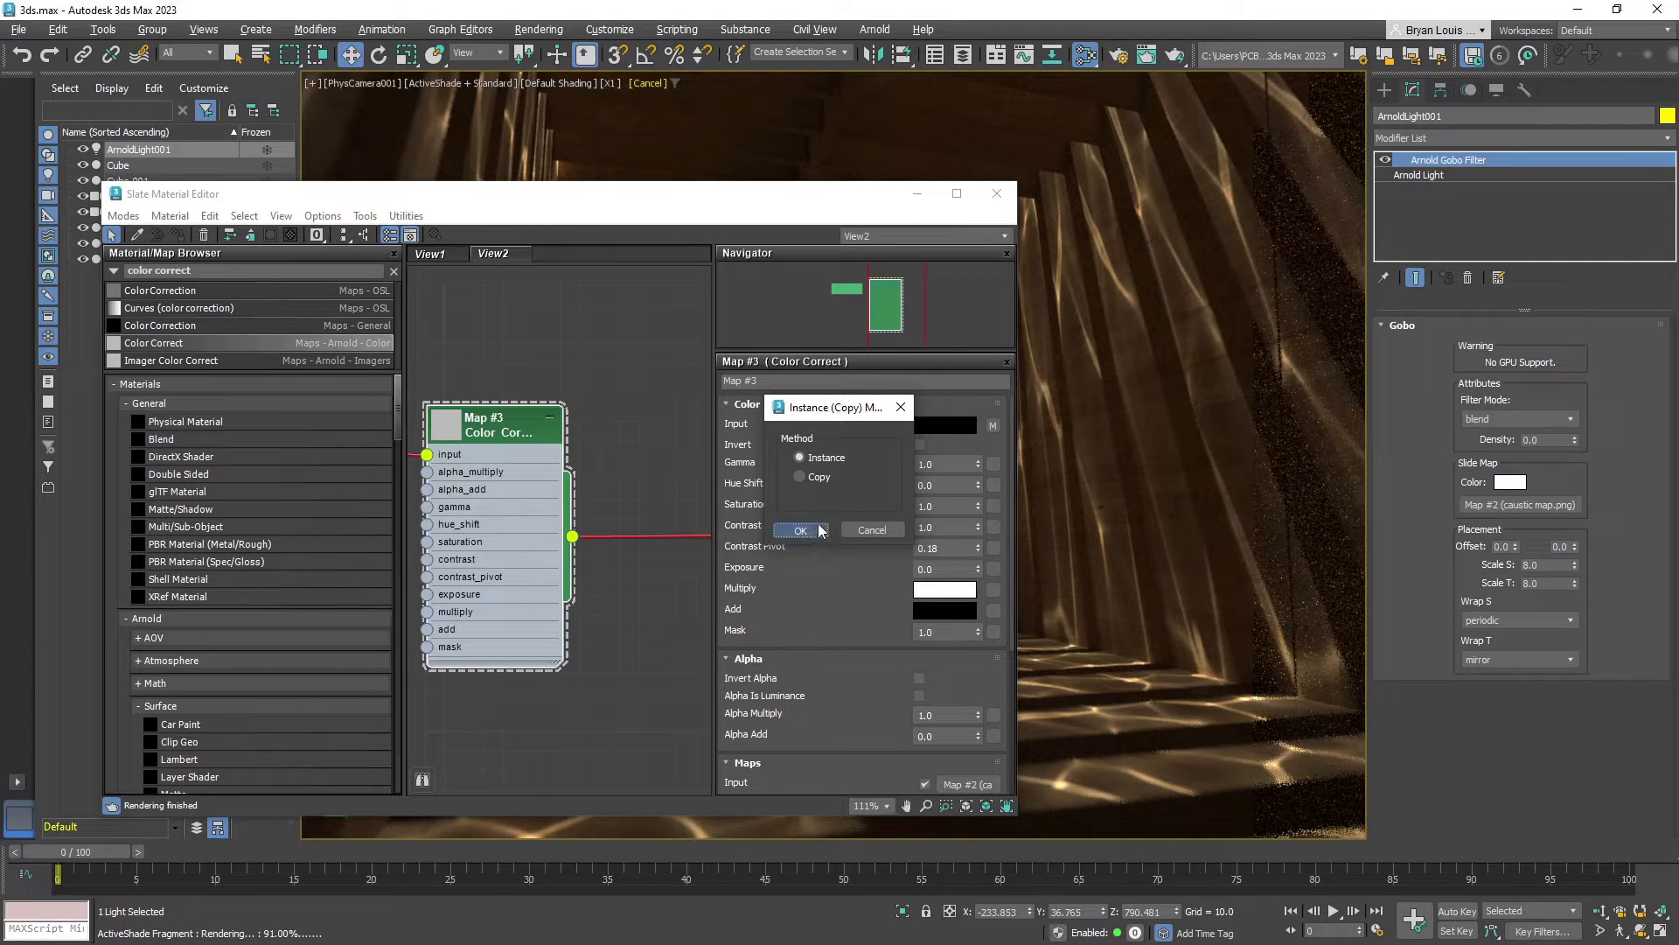
mouse_move(636, 205)
left_mouse_down()
mouse_move(515, 195)
mouse_move(625, 194)
mouse_move(611, 194)
left_mouse_up()
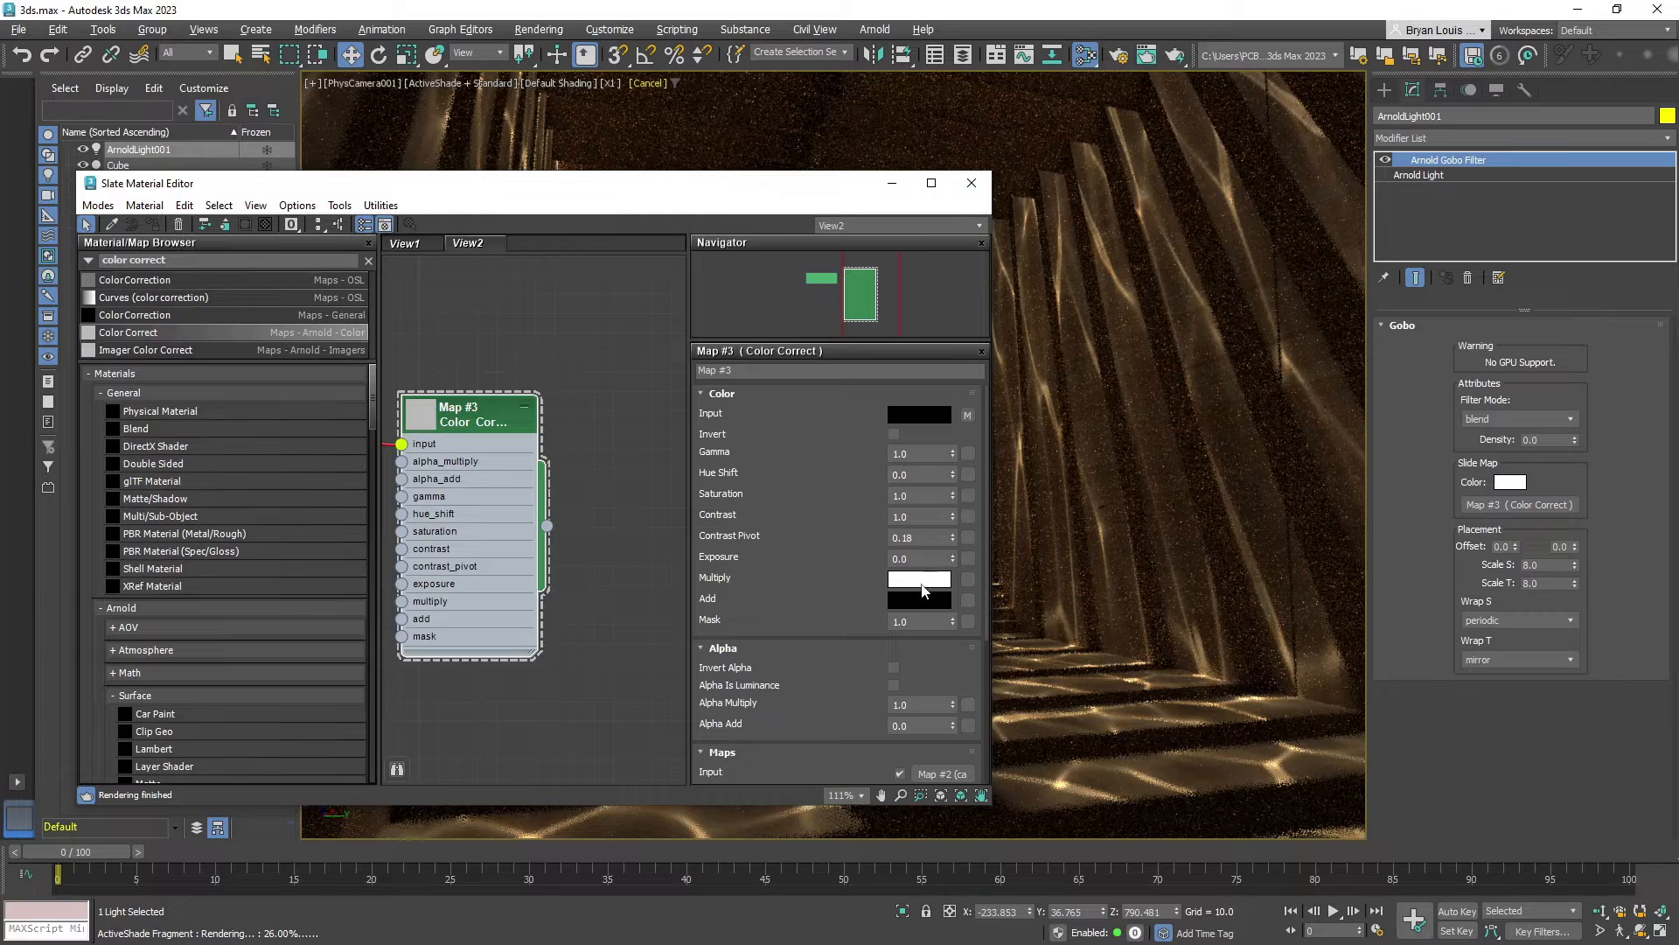
Set the Color Correct map's Multiply color to light cyan with red 0.184, green 1.0 and blue 0.992
left_click(912, 582)
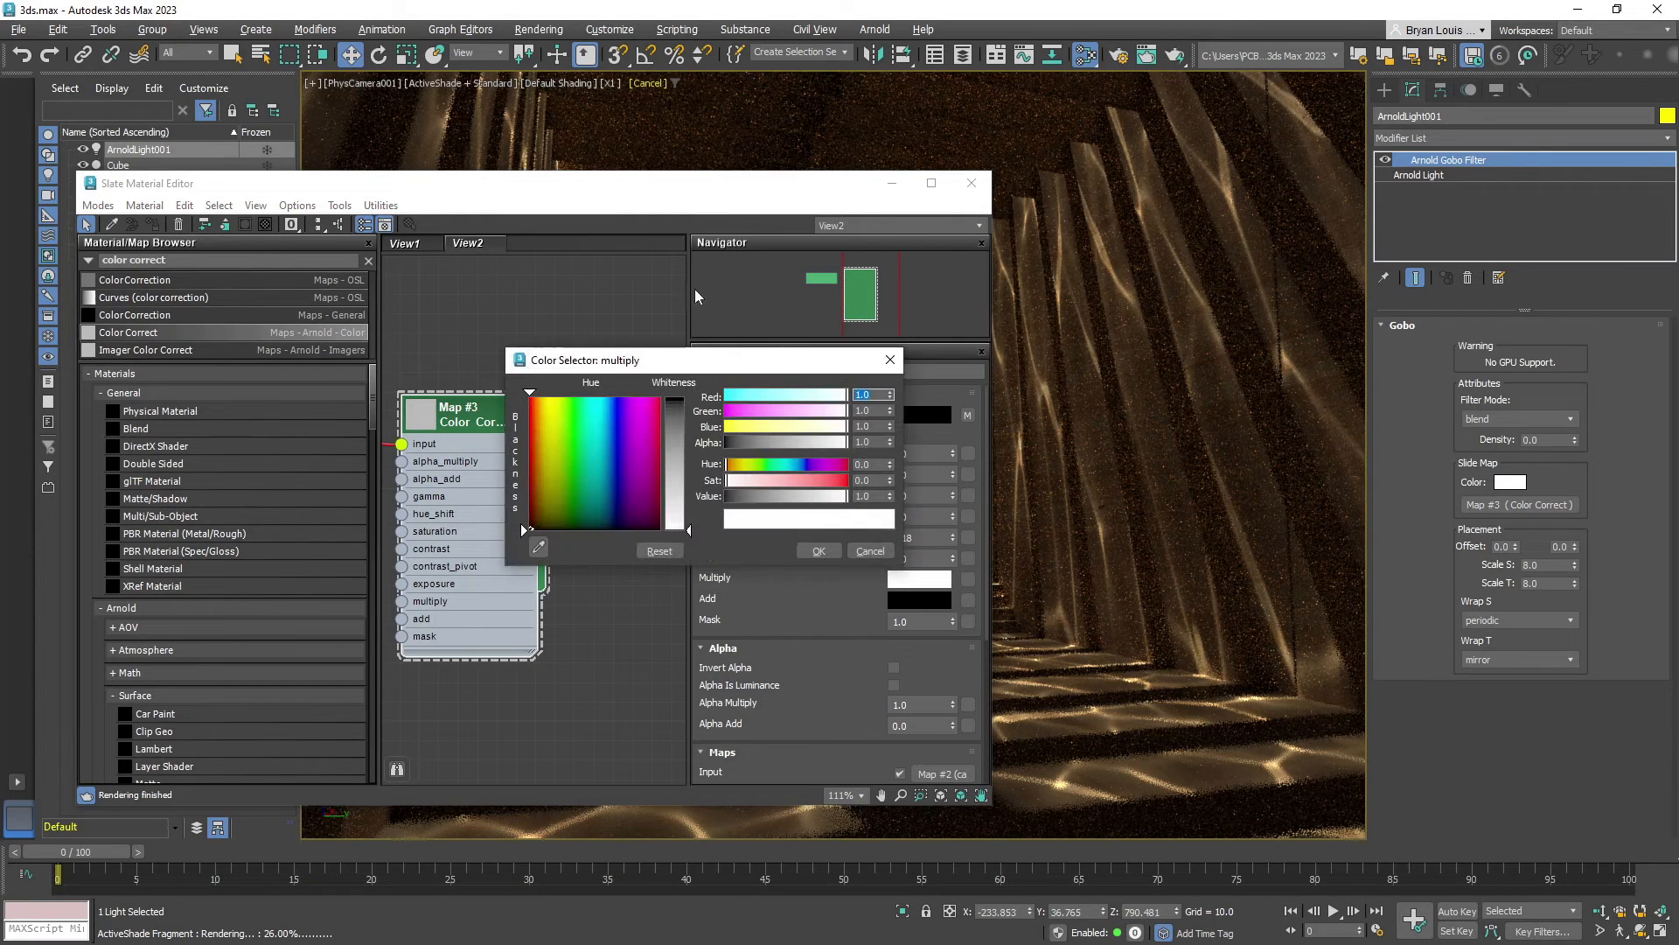
left_click_drag(702, 204, 576, 203)
left_click_drag(696, 361, 670, 357)
left_click(766, 394)
left_click_drag(662, 468, 659, 418)
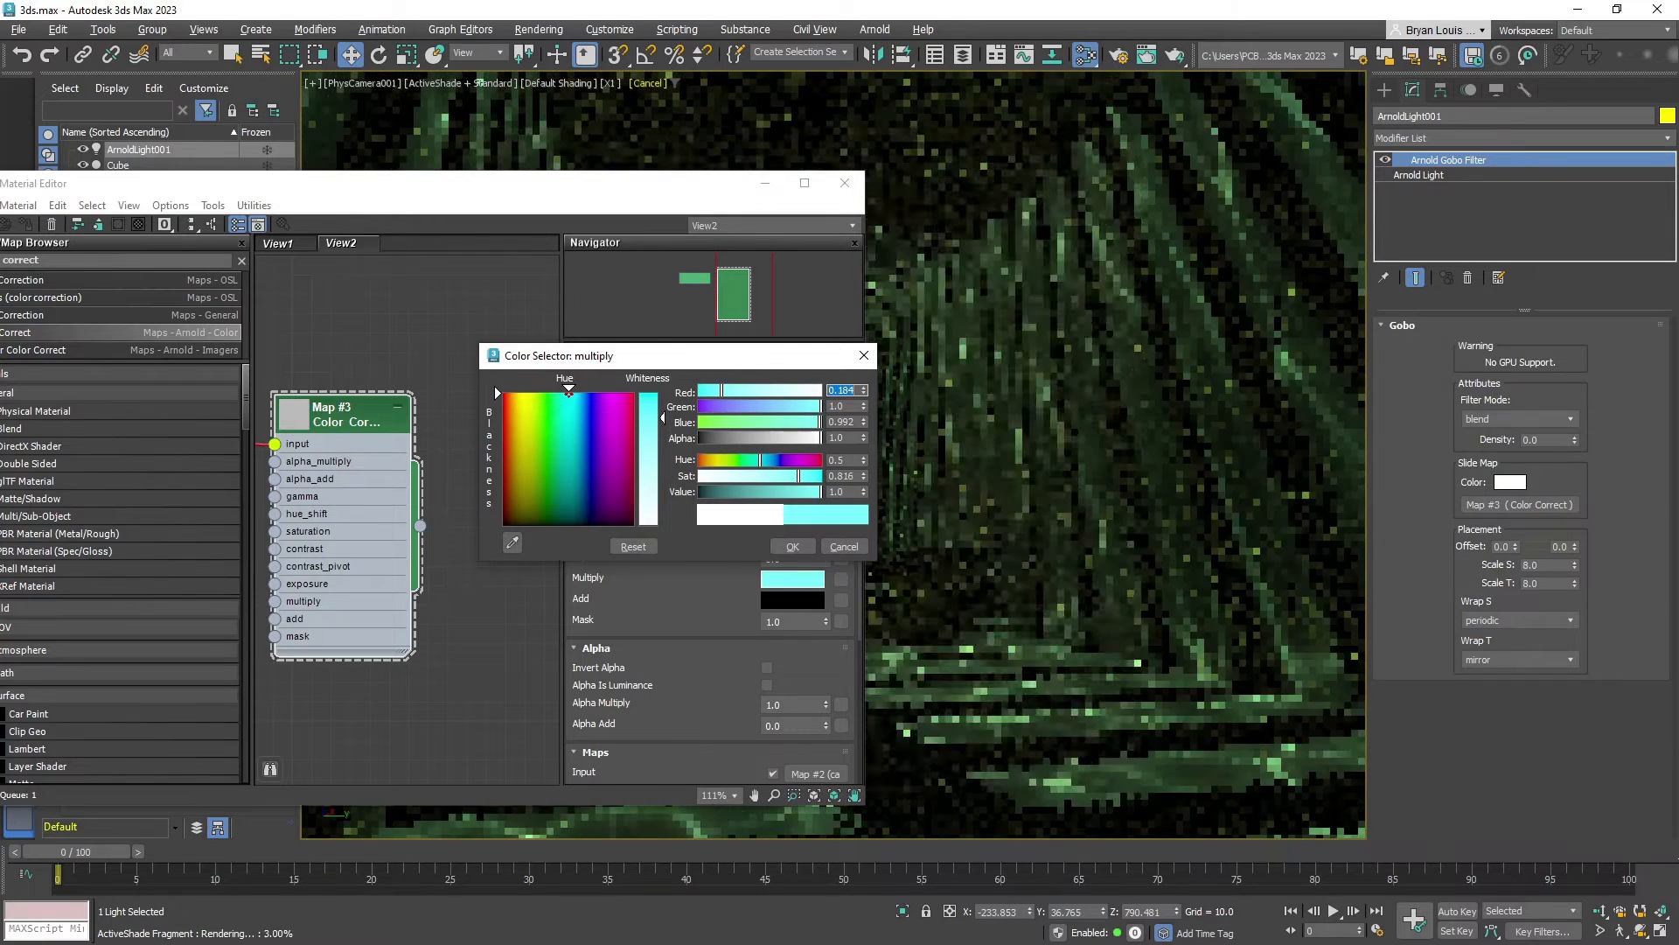
left_click(791, 548)
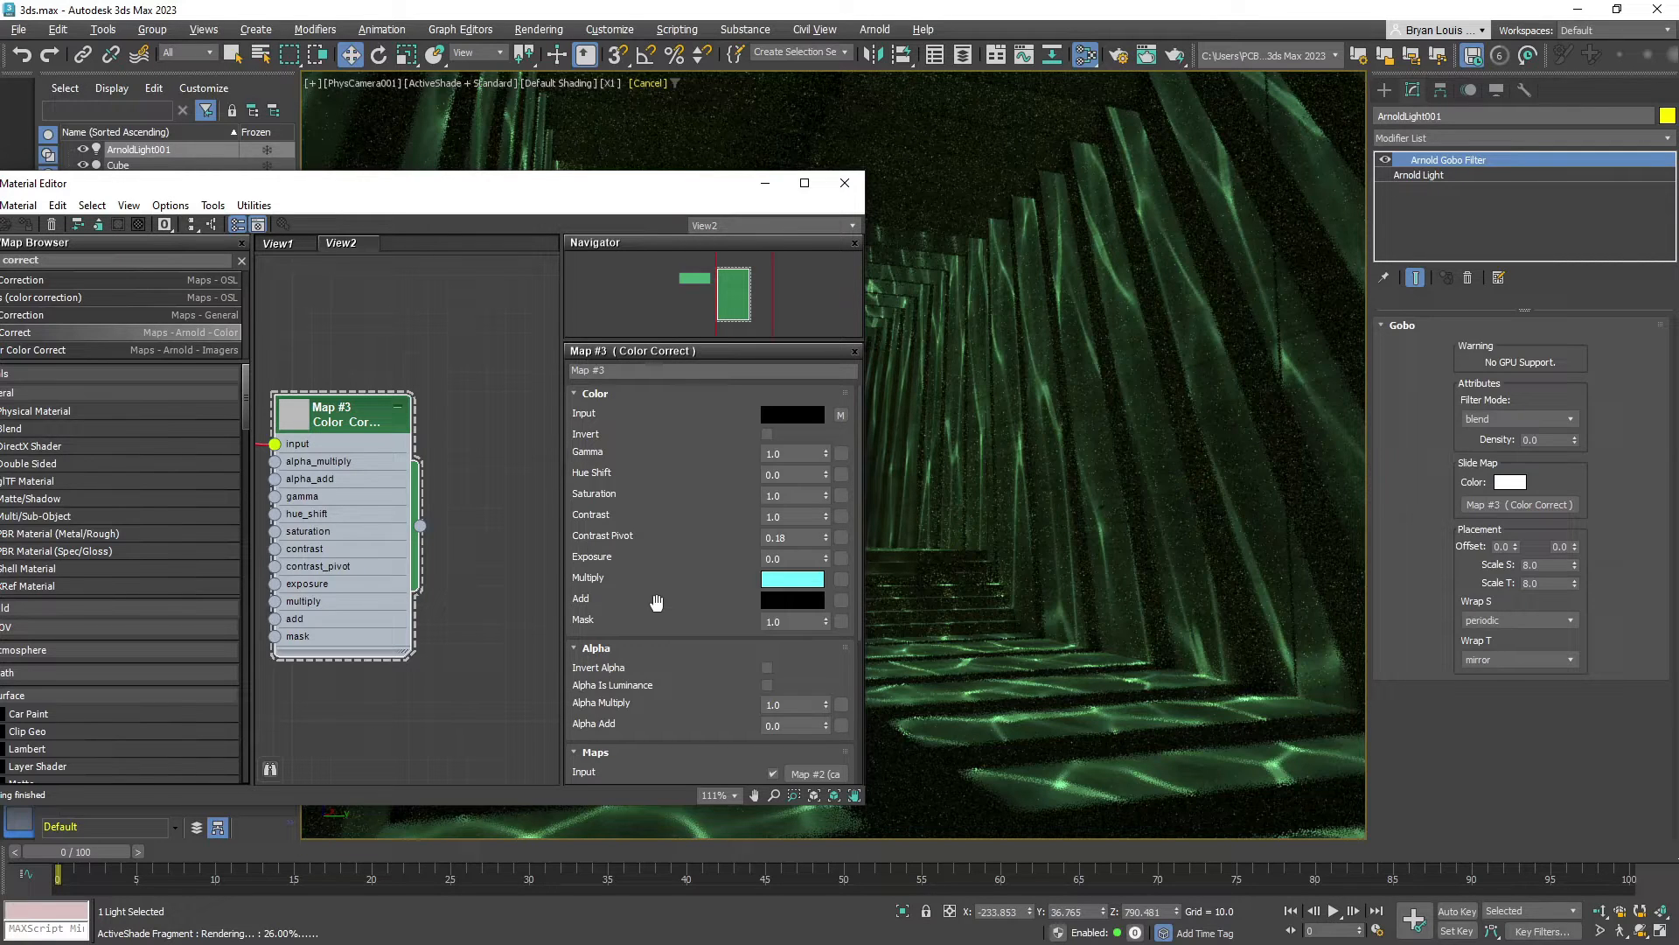
left_click_drag(573, 191, 595, 193)
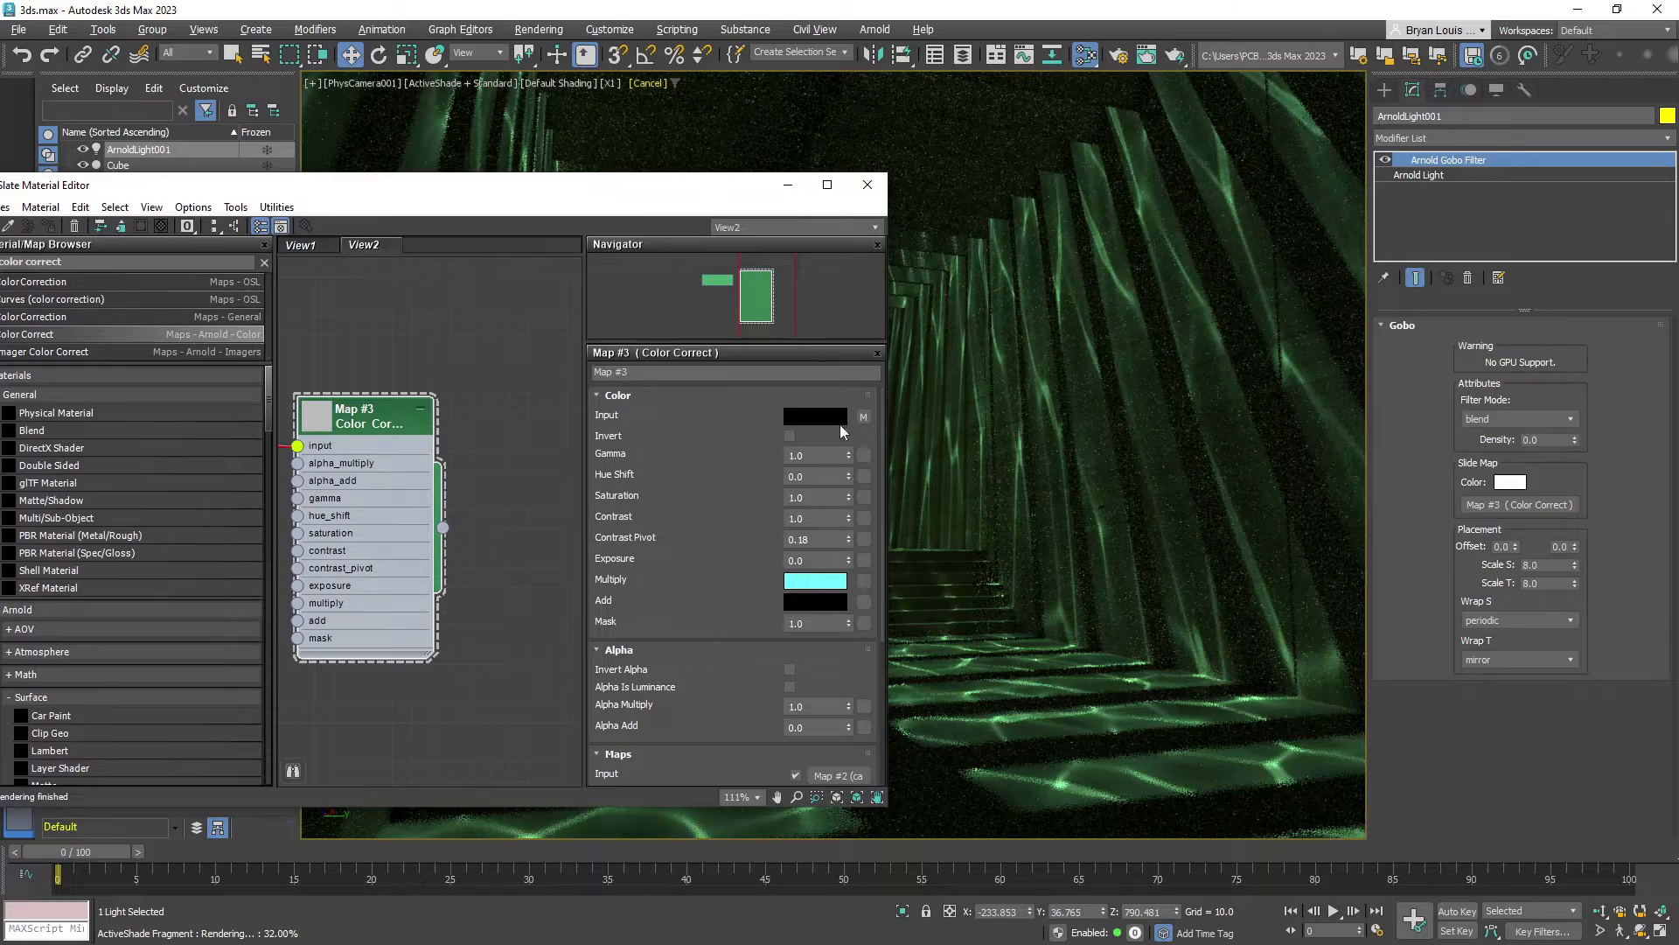
Raise the Color Correct map's Gamma to 1.72, Saturation to 1.35 and Exposure to 0.541
left_click_drag(848, 459, 841, 433)
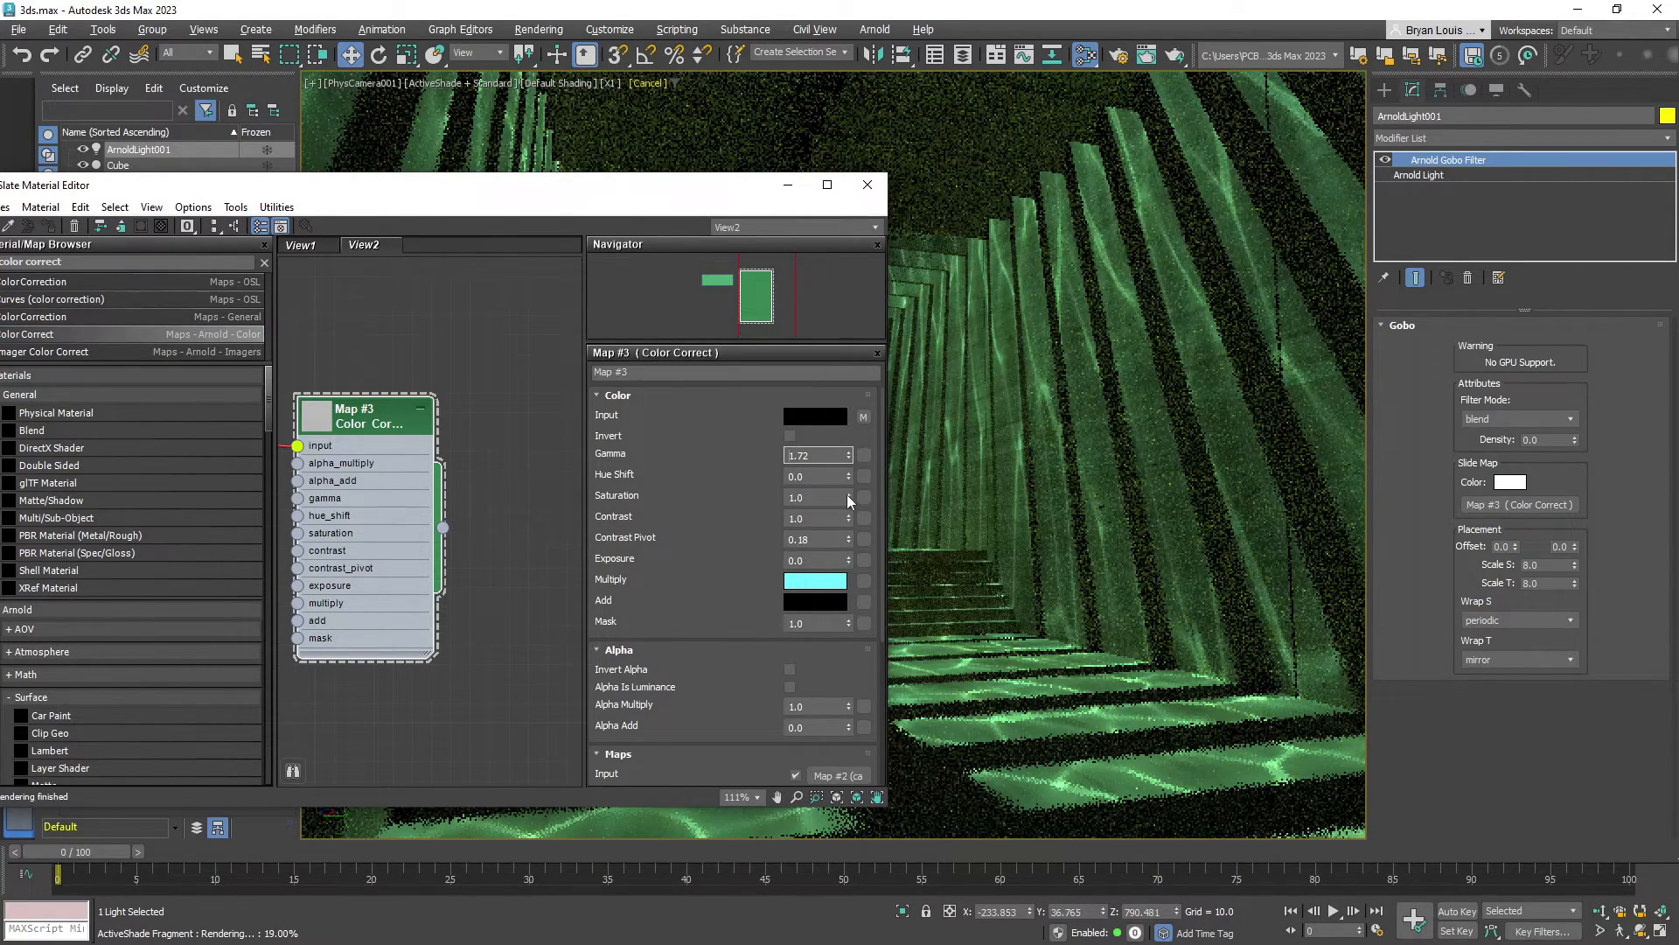
left_click_drag(850, 495, 853, 464)
left_click_drag(850, 560, 852, 528)
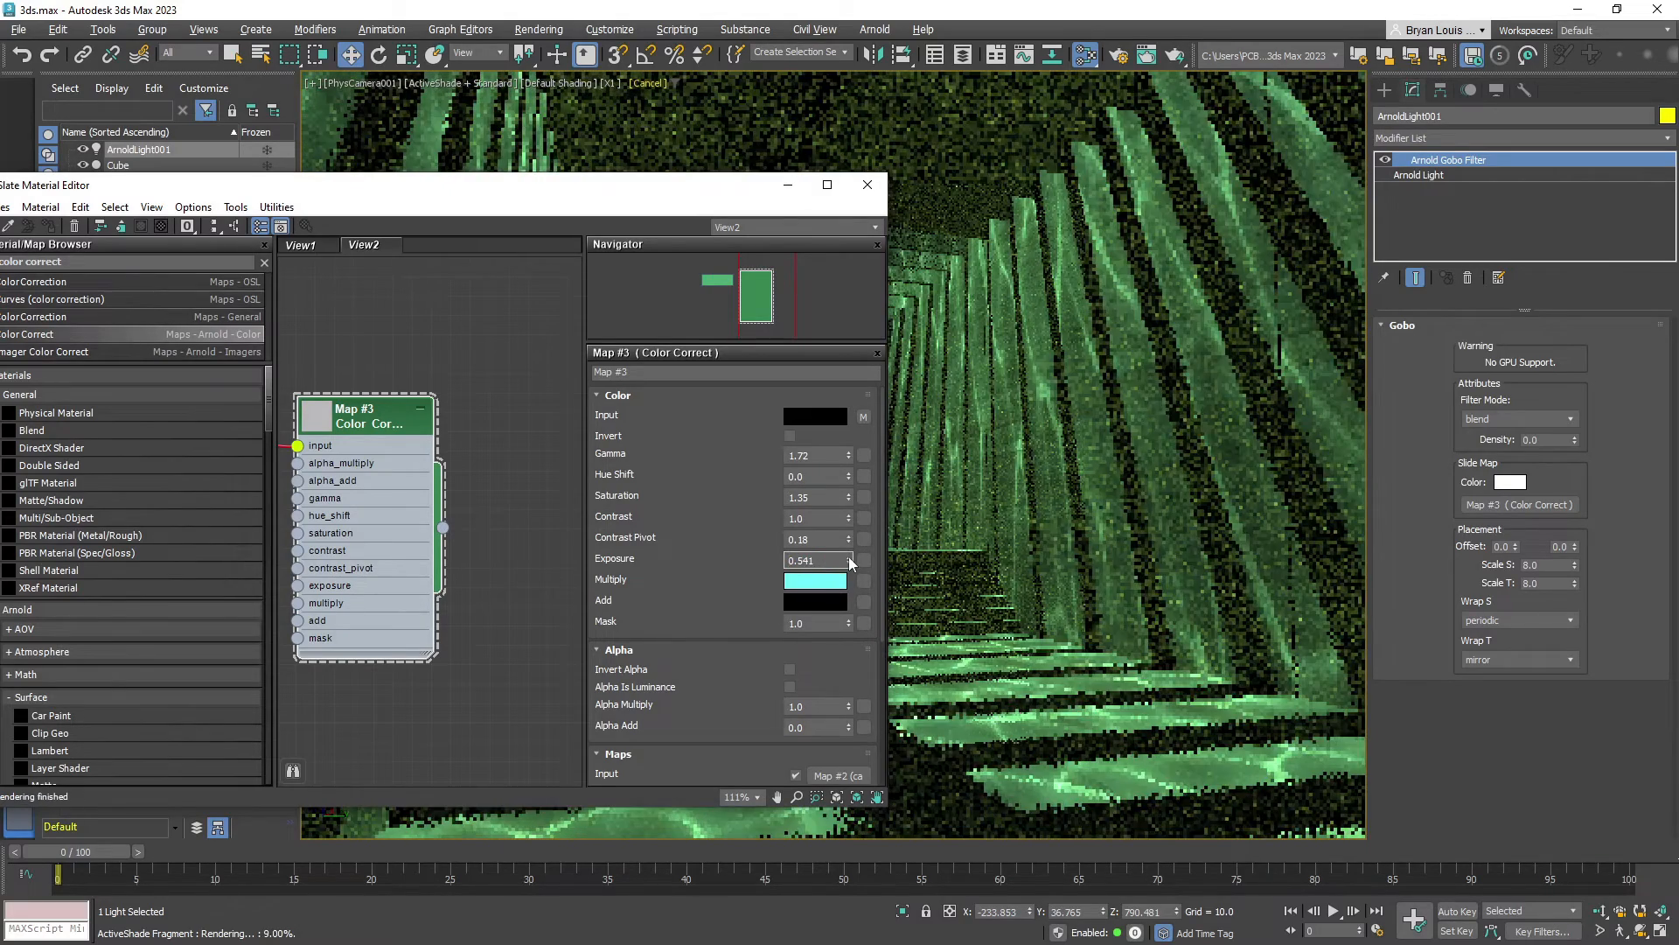
double_click(820, 558)
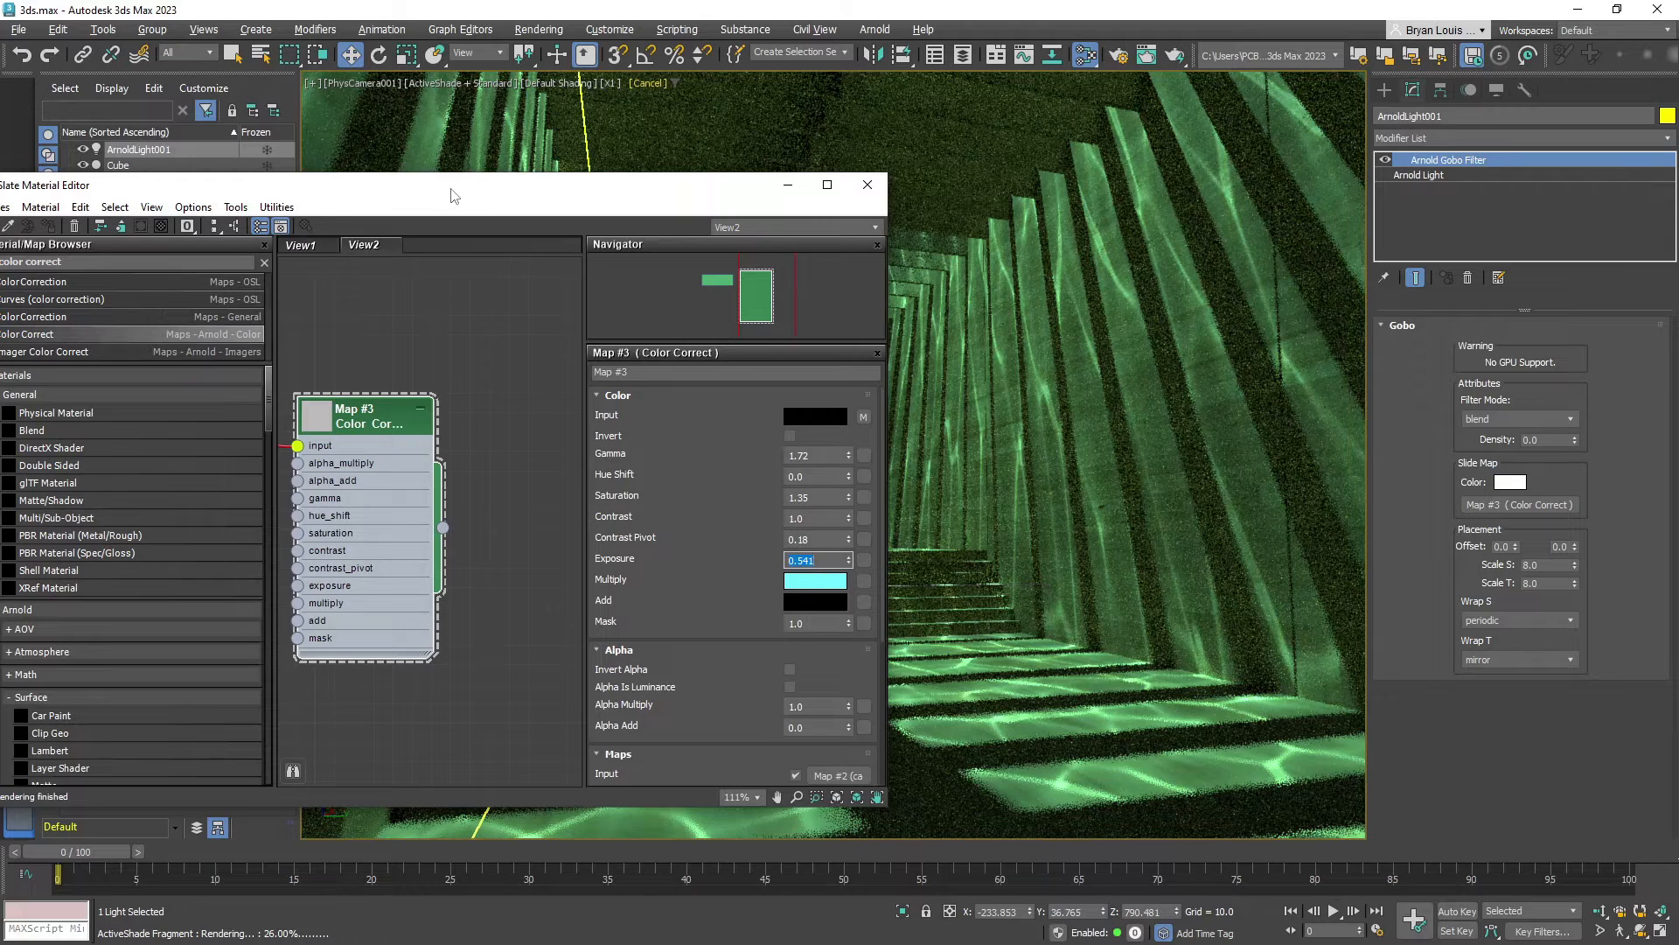
Enlarge the caustic bitmap node's preview, tidy the nodes and reopen the Color Correct map's parameters
left_click_drag(584, 184, 667, 182)
middle_click_drag(474, 350, 606, 338)
left_click_drag(387, 415, 444, 413)
double_click(379, 423)
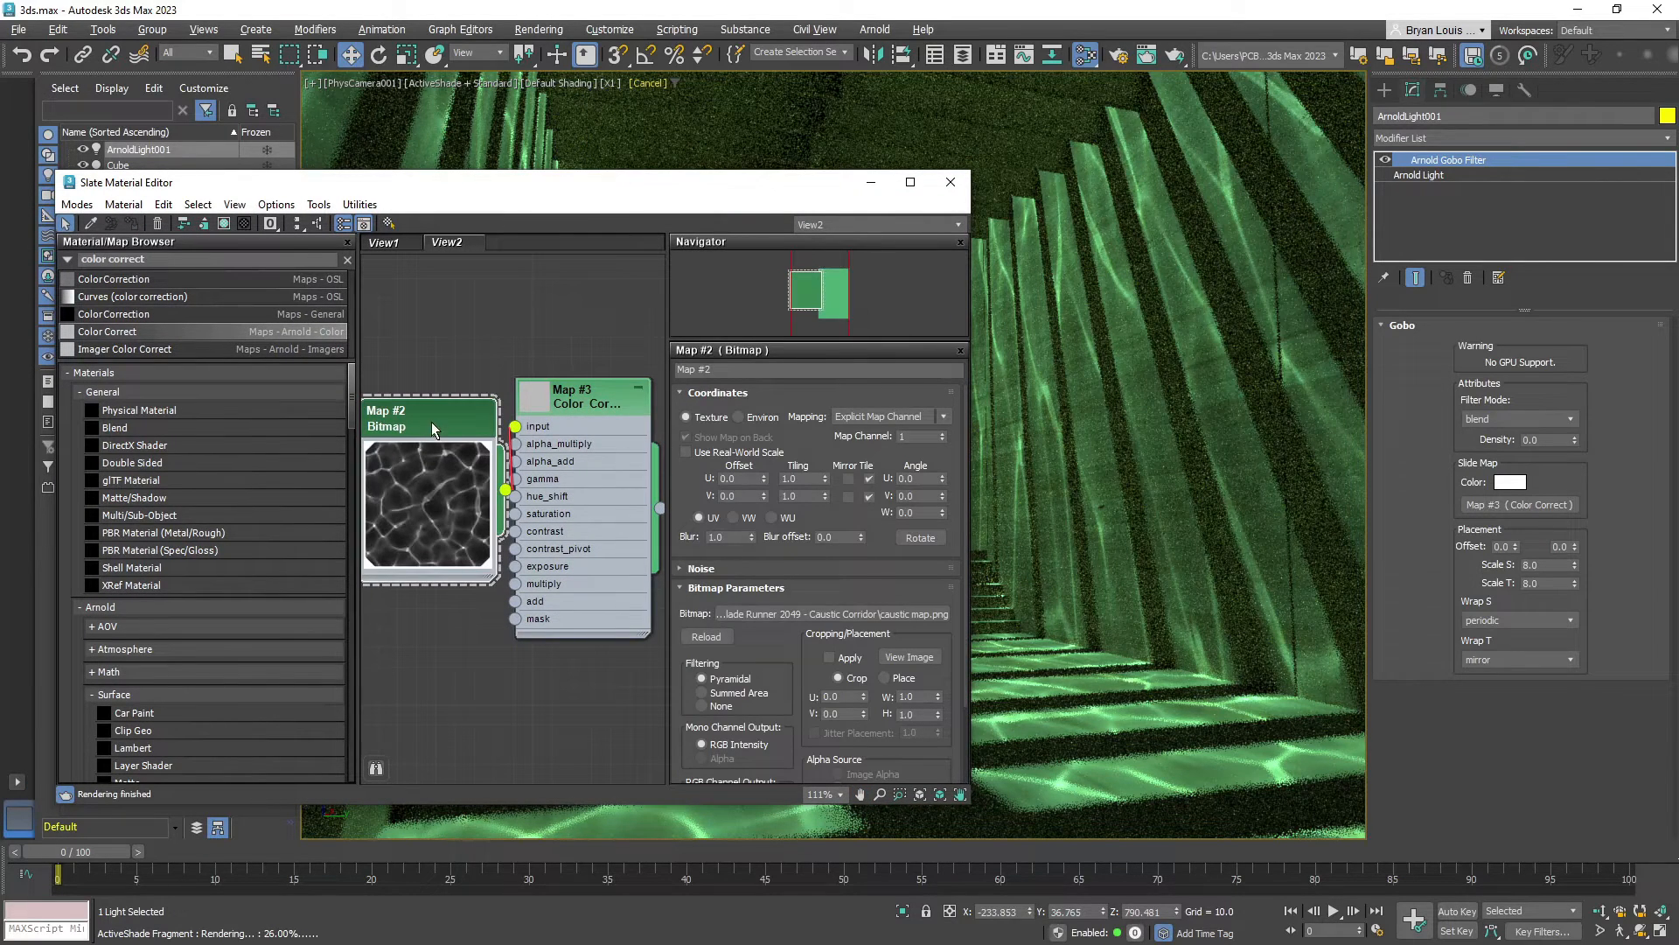
left_click_drag(420, 407, 411, 400)
middle_click_drag(592, 307, 529, 315)
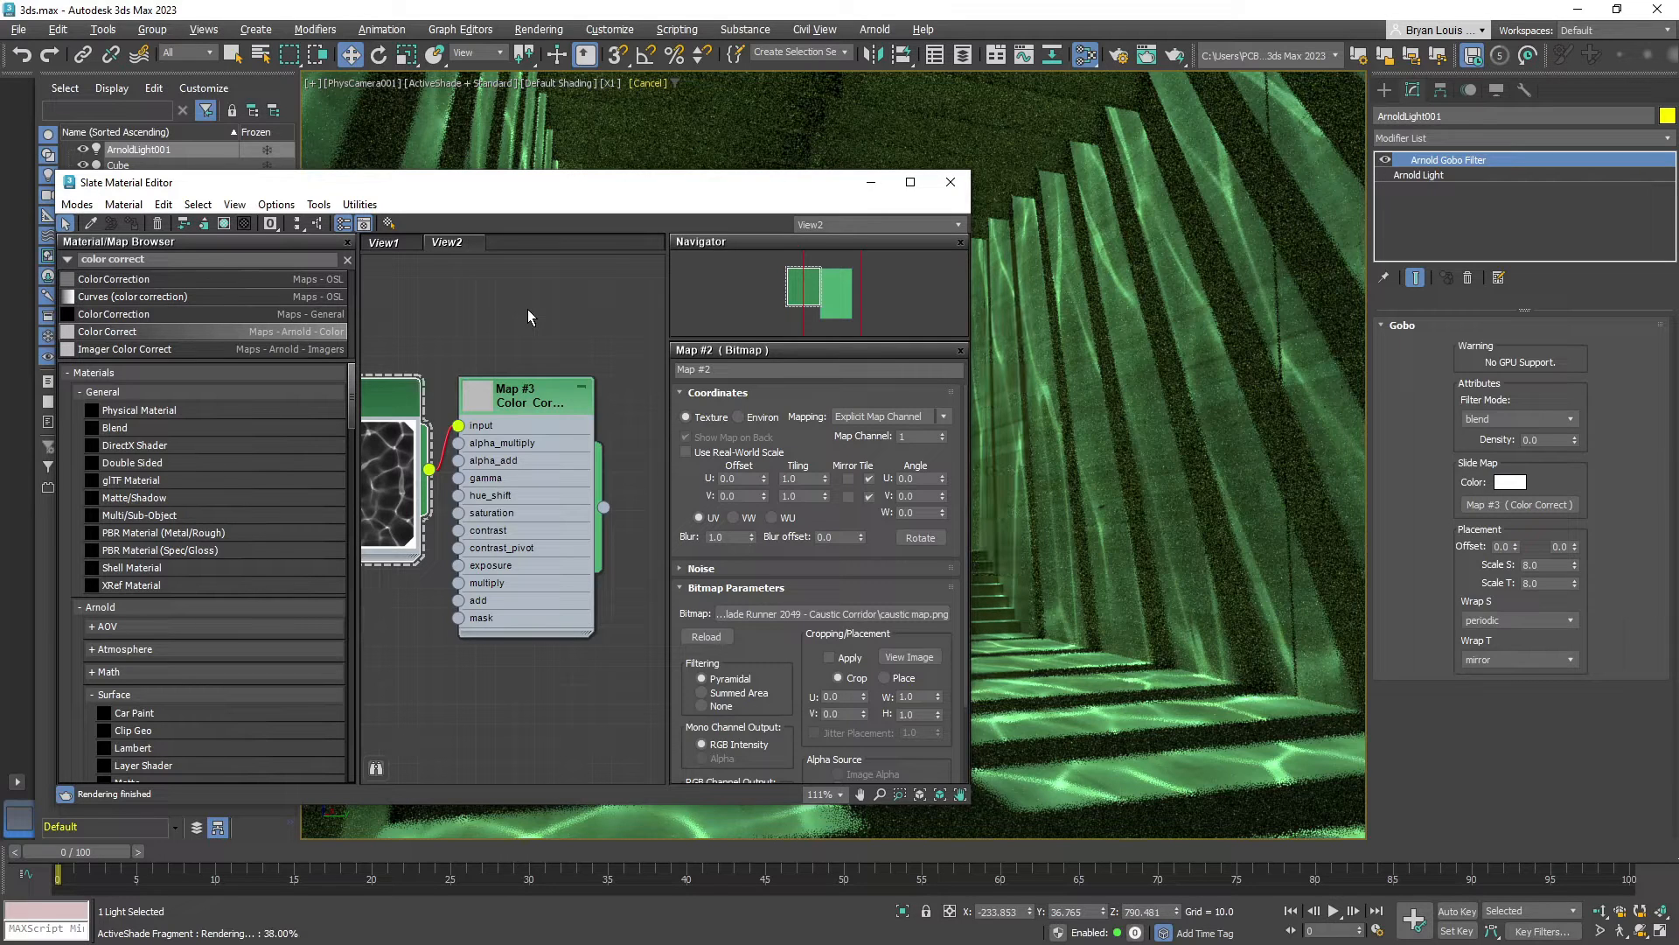
double_click(527, 398)
mouse_move(527, 404)
left_mouse_down()
mouse_move(552, 390)
mouse_move(530, 398)
left_mouse_up()
mouse_move(510, 329)
middle_mouse_down()
mouse_move(581, 296)
mouse_move(556, 337)
middle_mouse_up()
middle_click_drag(530, 583, 557, 450)
Add a second Arnold Color Correct map below the first and connect the caustic bitmap to its input
left_click(145, 259)
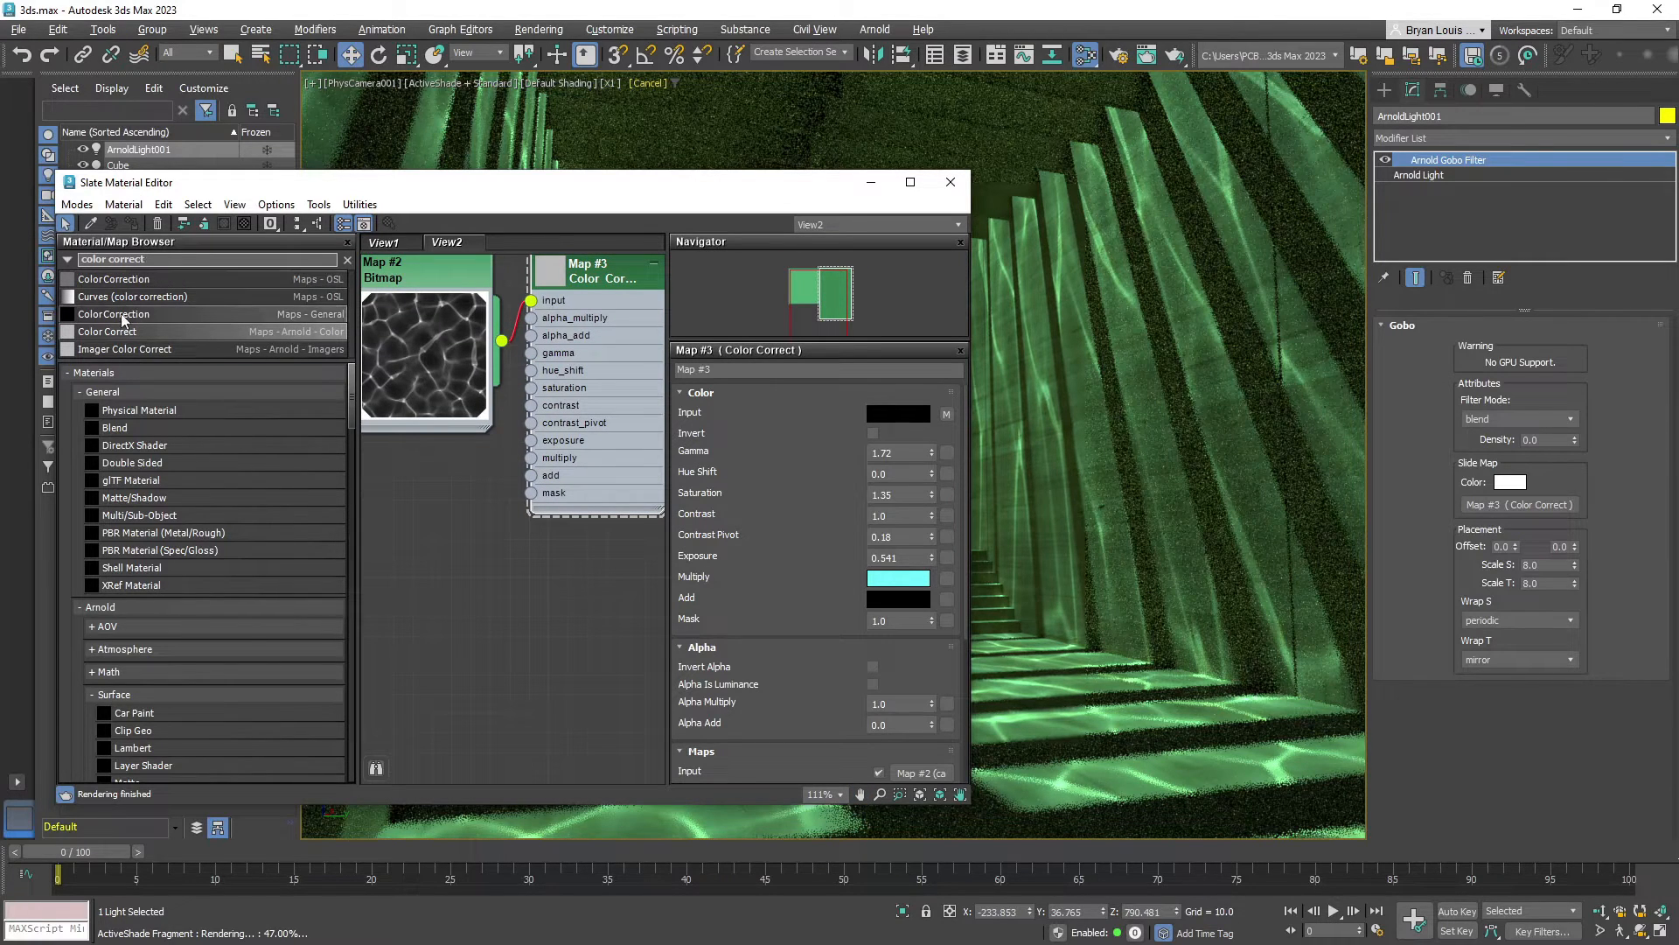
left_click_drag(592, 598, 525, 577)
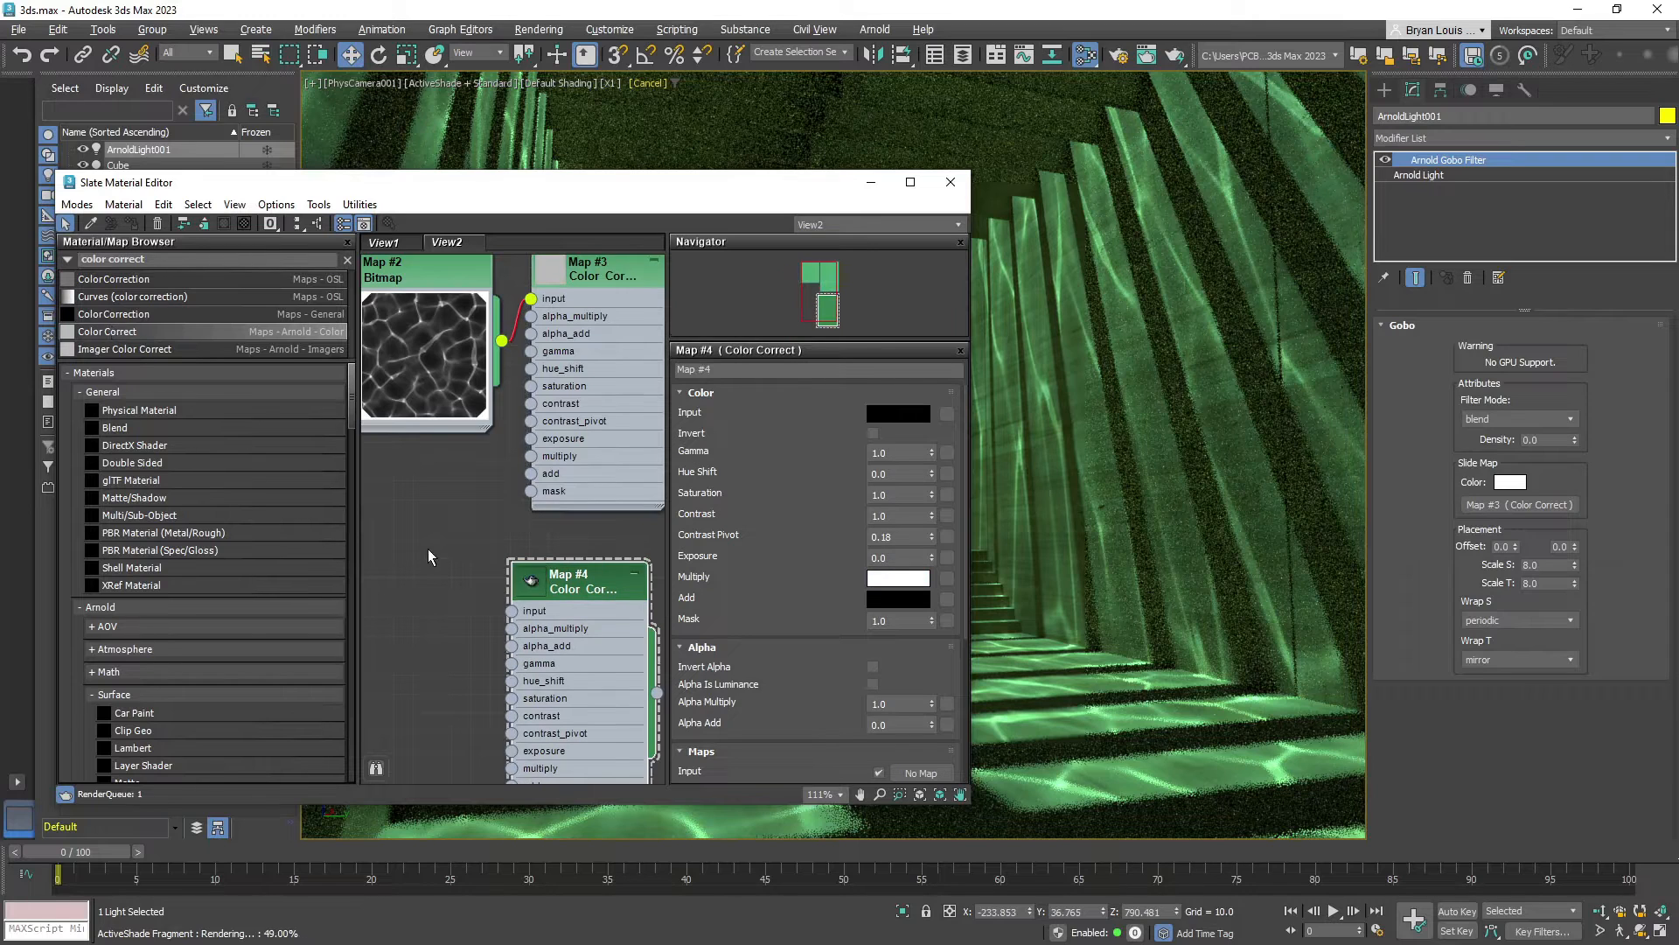
left_click_drag(501, 340, 514, 611)
middle_click_drag(527, 543, 404, 525)
left_click_drag(445, 572, 466, 554)
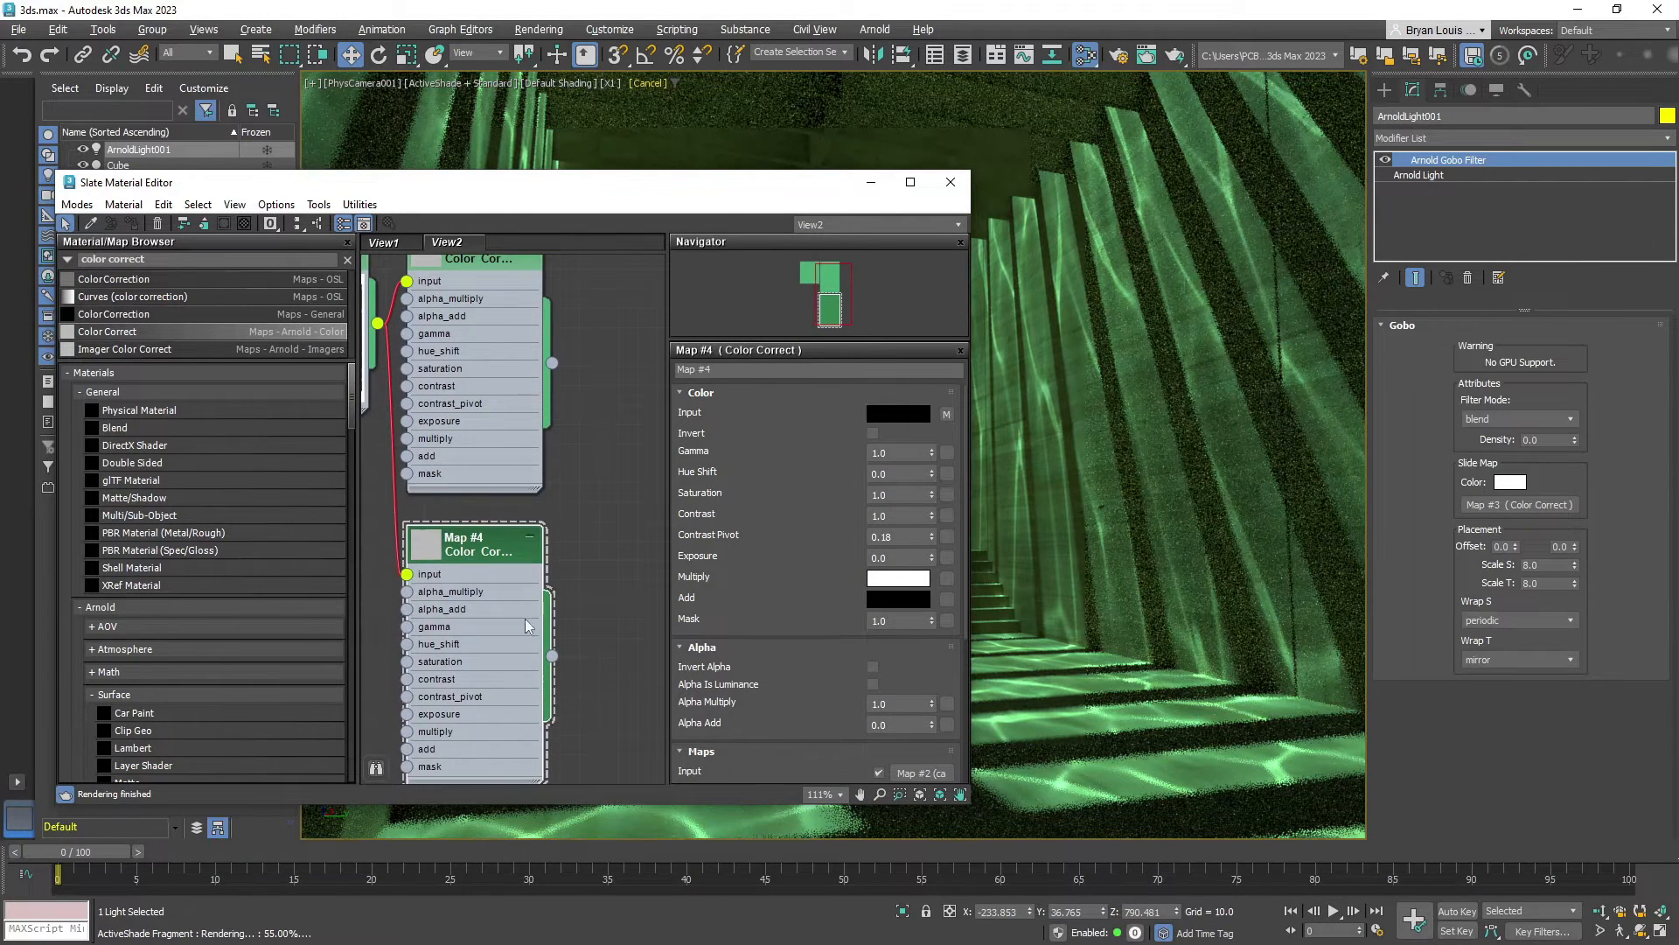
Replace the gobo filter's slide map with an instance of the second, unadjusted Color Correct map
left_click_drag(552, 660, 1544, 513)
left_click(795, 530)
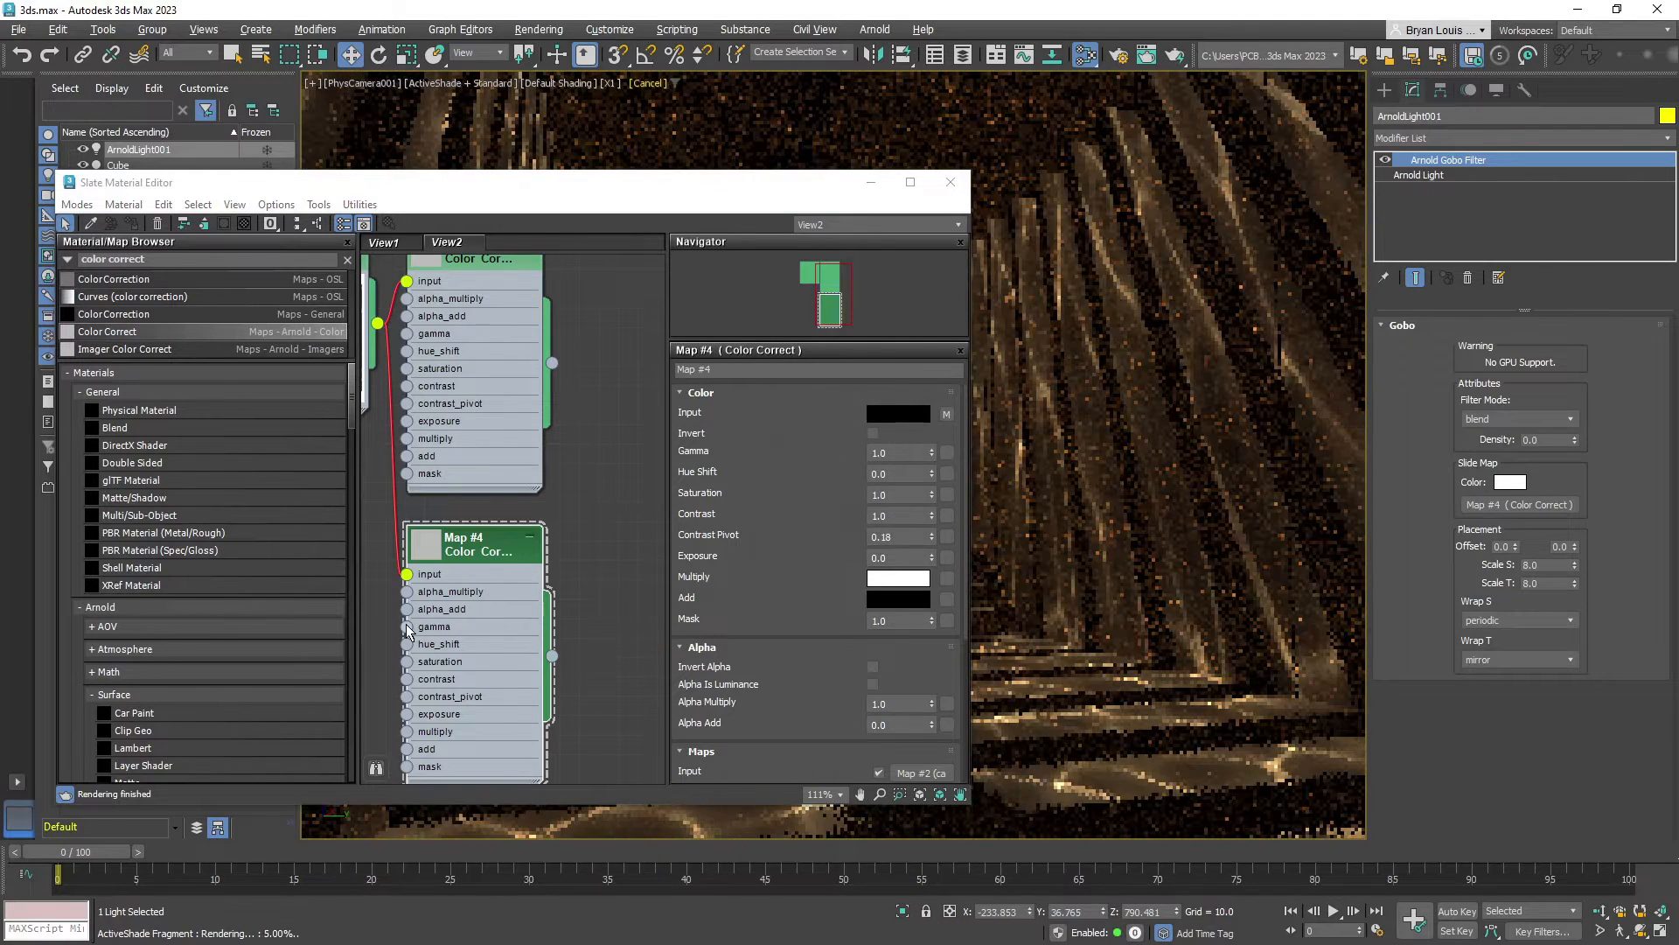
mouse_move(632, 192)
left_mouse_down()
mouse_move(560, 205)
mouse_move(639, 183)
left_mouse_up()
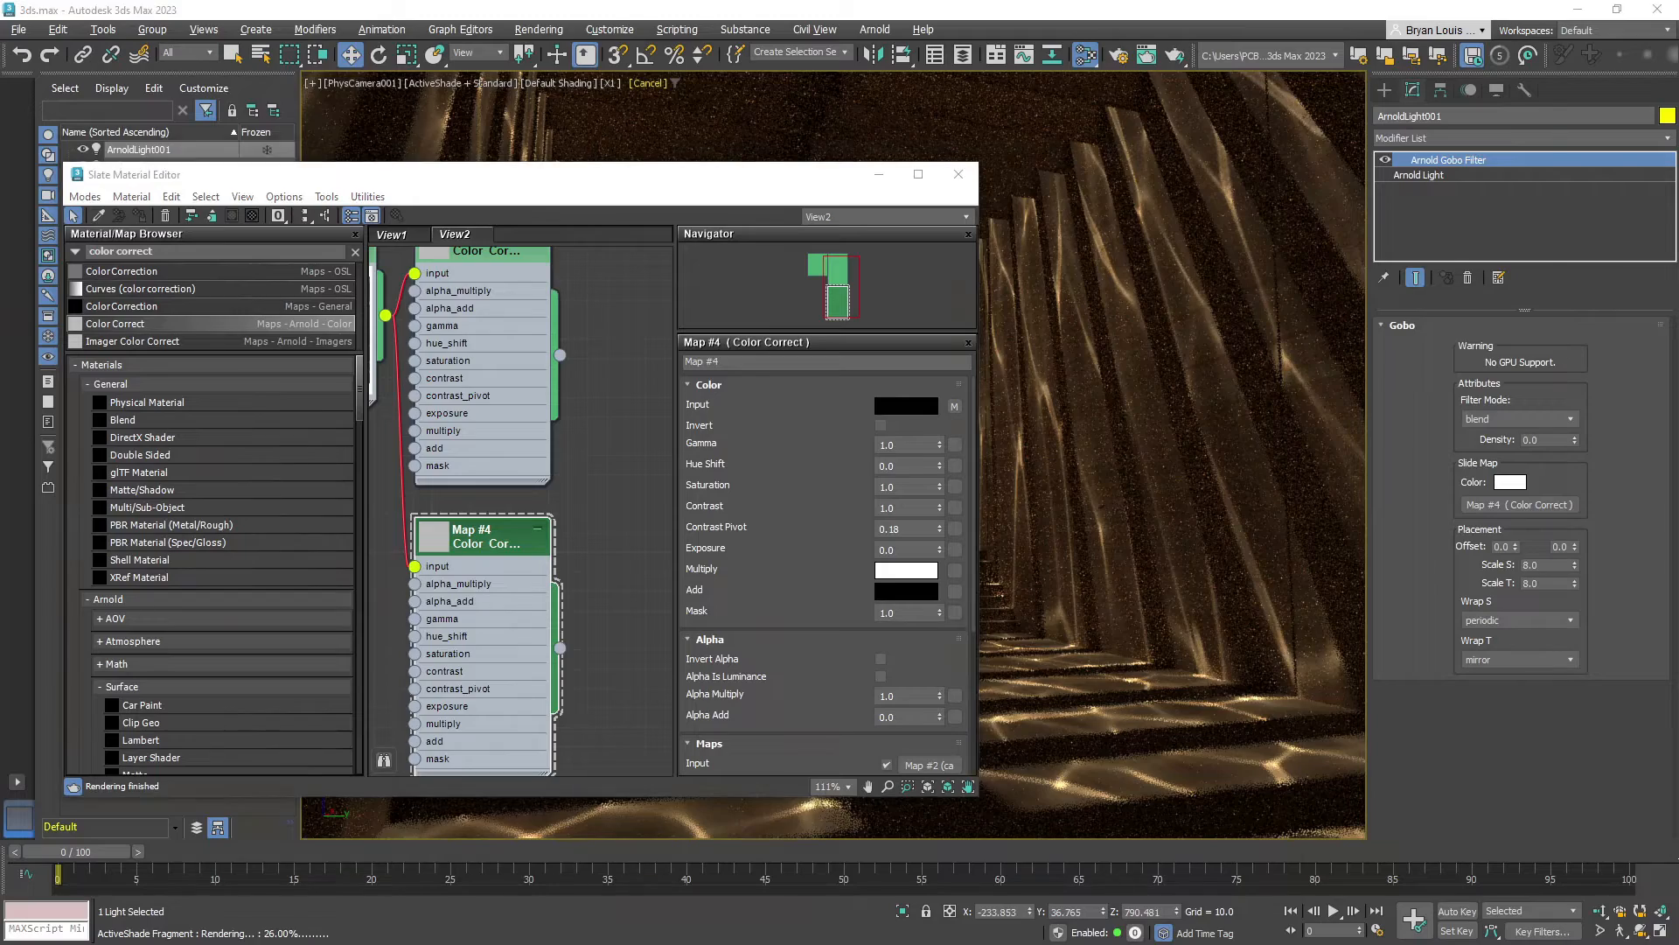
Switch to the blade runner Wallace HQ.jpg reference and examine the caustic light on the corridor's right wall up close
key("alt+Tab")
scroll(1296, 421, "up", 1)
scroll(1295, 421, "up", 2)
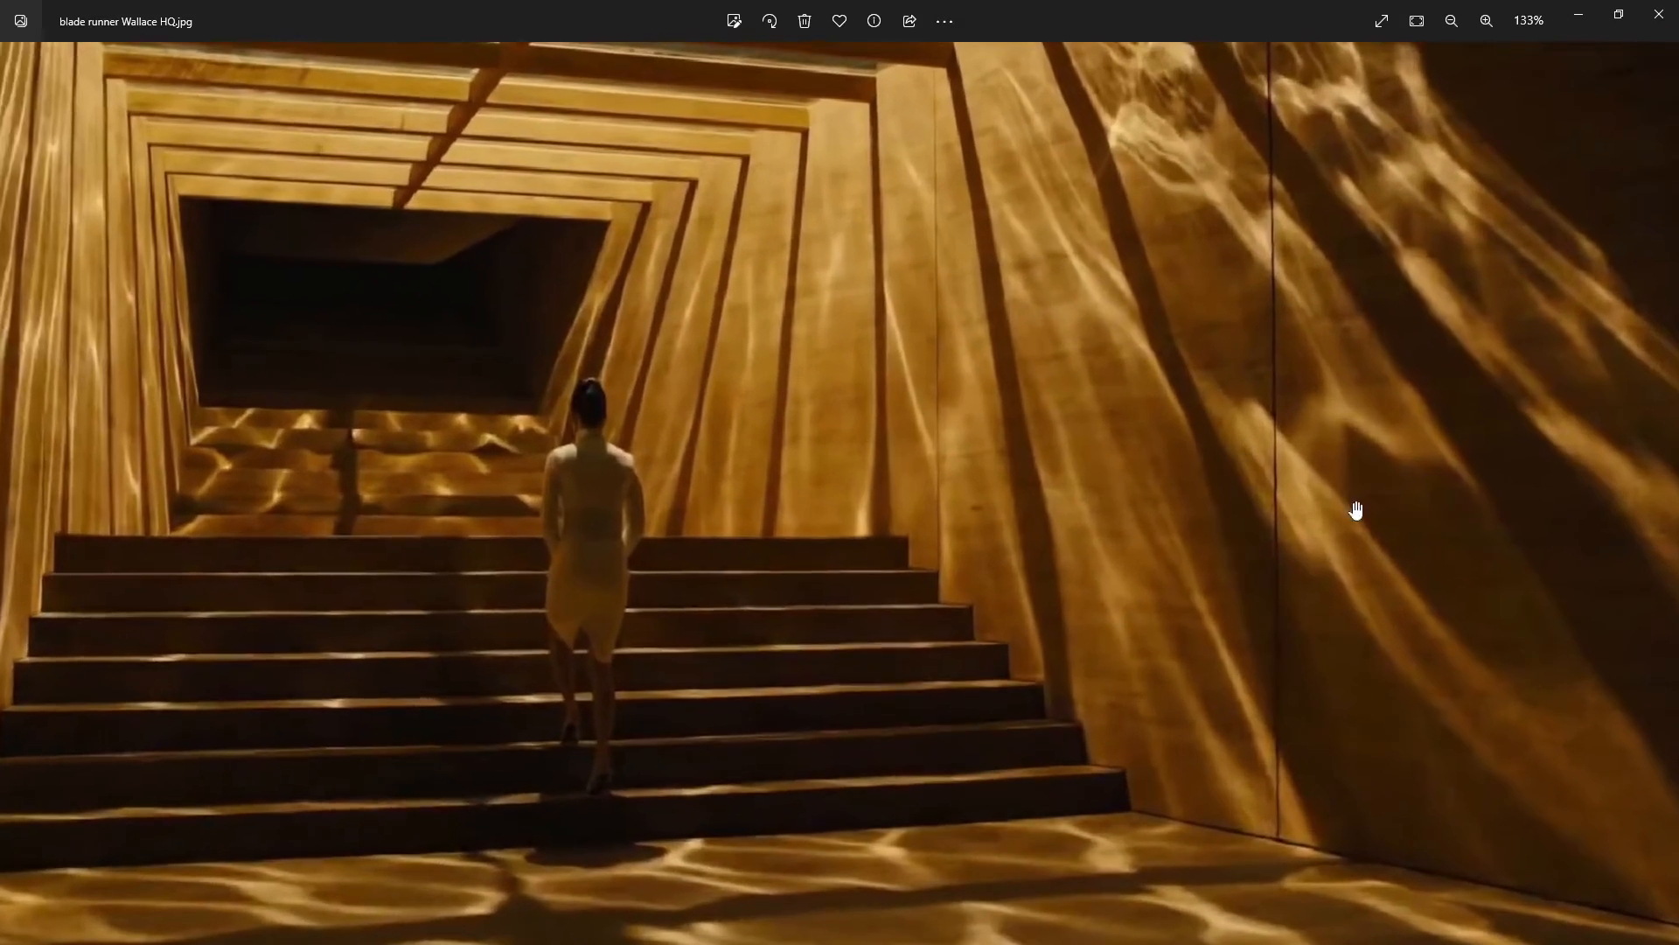
left_click_drag(1356, 511, 1076, 592)
scroll(1192, 524, "up", 3)
scroll(1226, 612, "down", 2)
left_click_drag(1226, 612, 1109, 516)
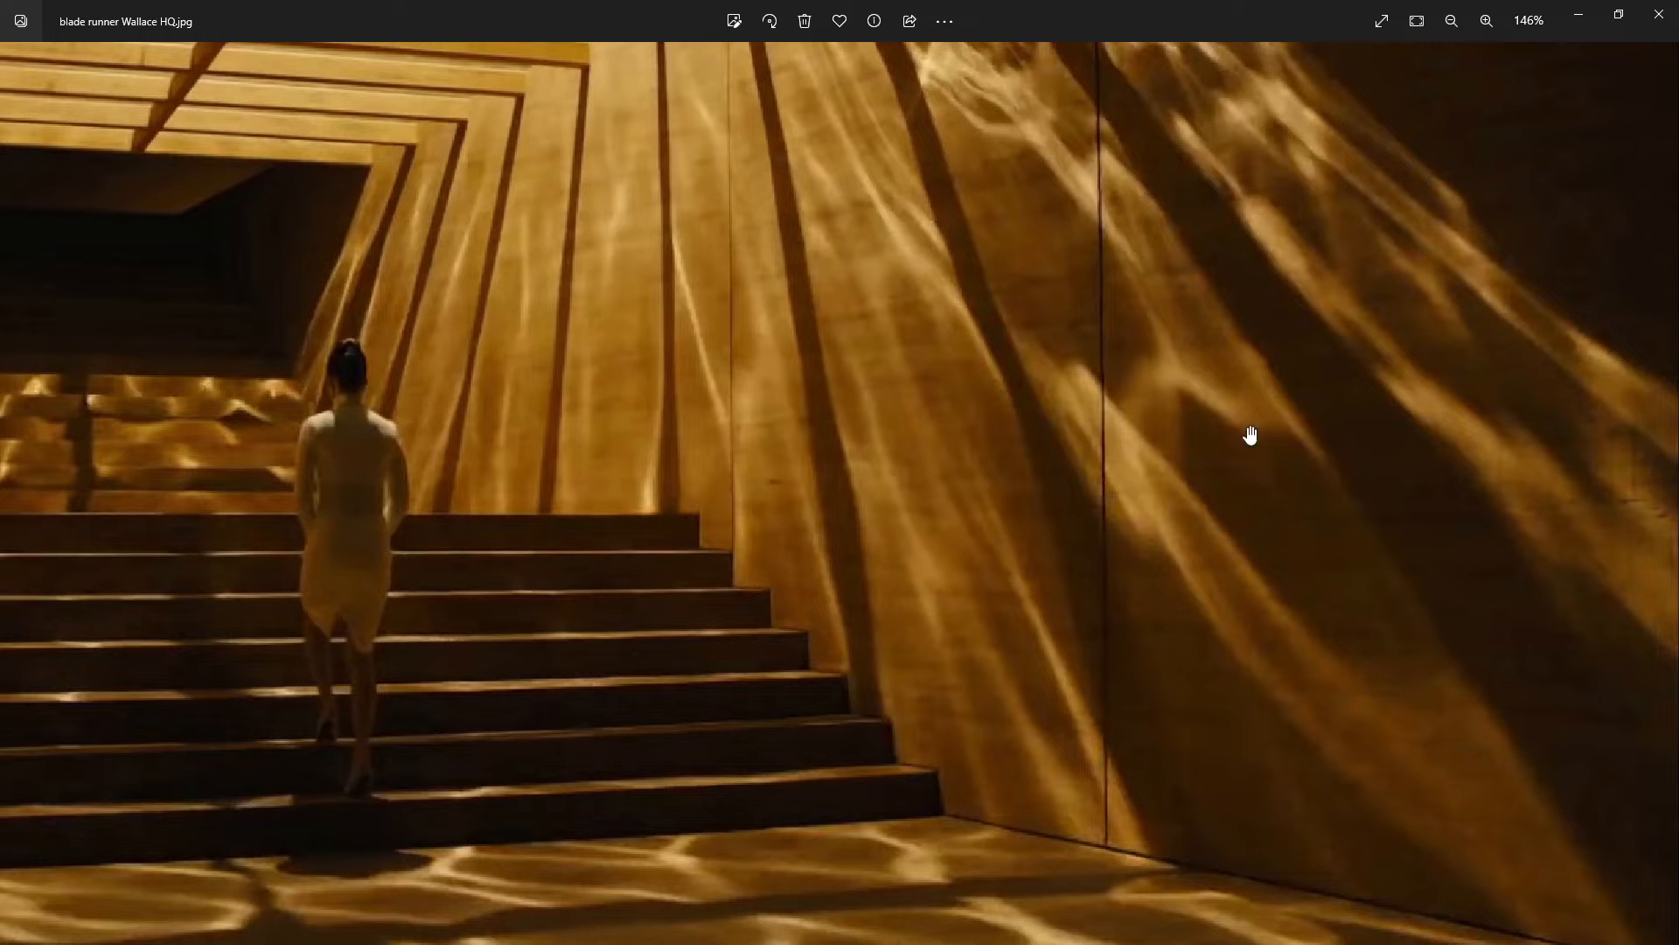
Examine the caustics on the reference image's right wall at several magnifications, then close the image and return to 3ds Max
scroll(1582, 600, "down", 2)
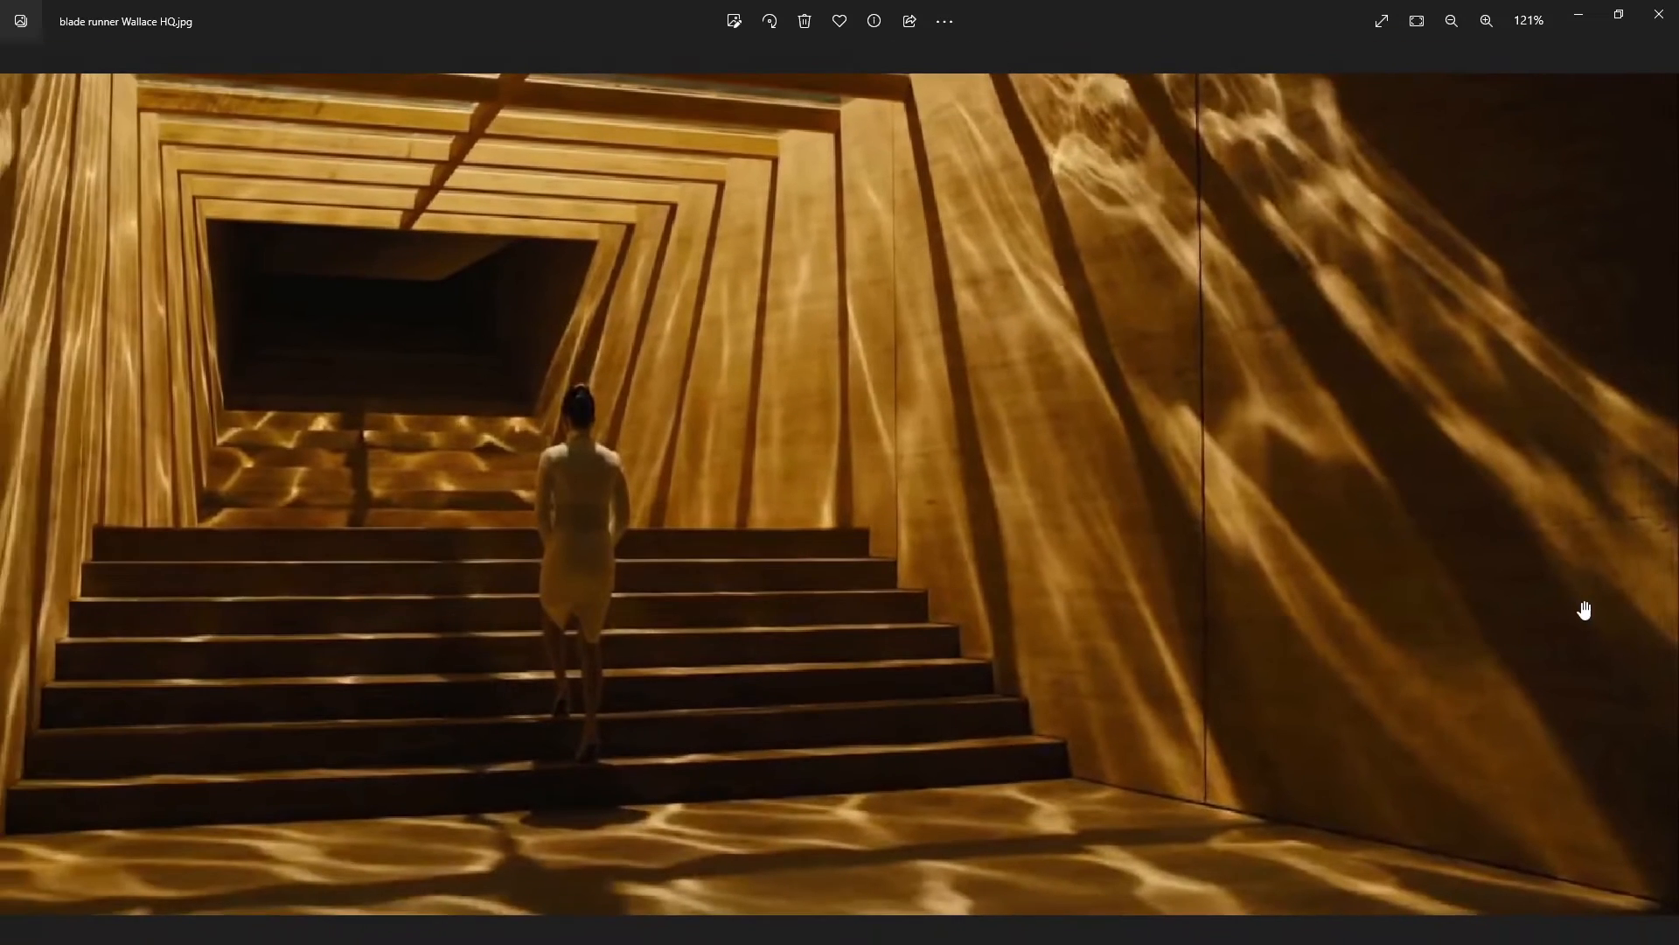
scroll(1413, 555, "up", 3)
left_click_drag(1376, 563, 1360, 712)
scroll(1361, 712, "down", 4)
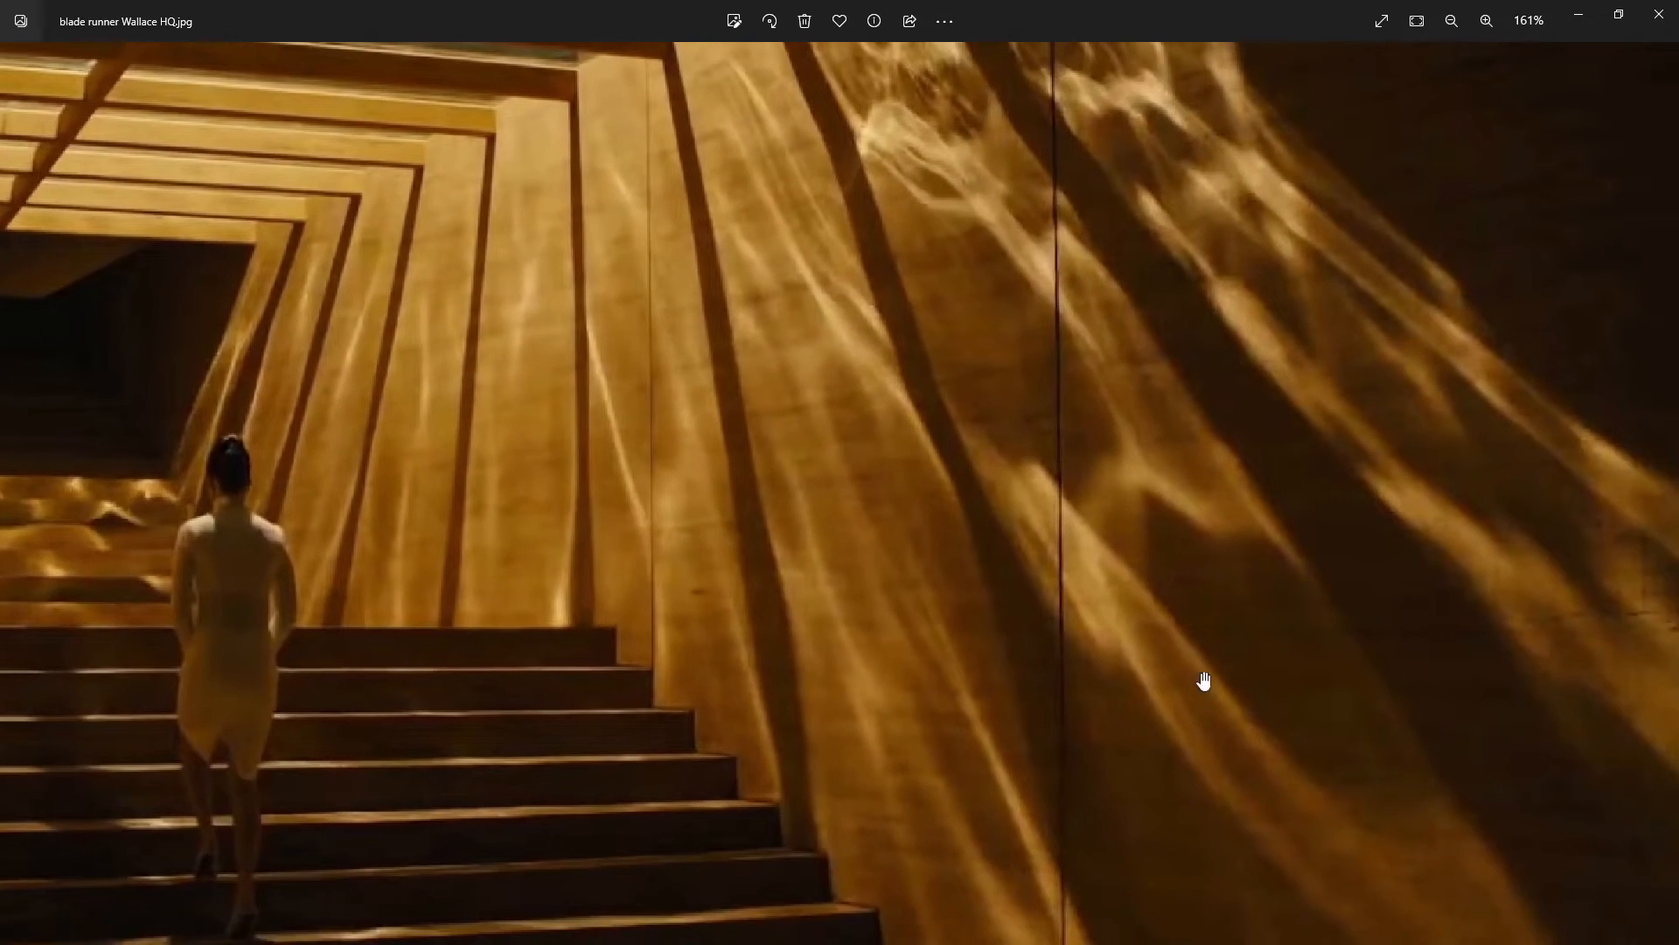
scroll(1318, 411, "down", 1)
scroll(1132, 532, "up", 3)
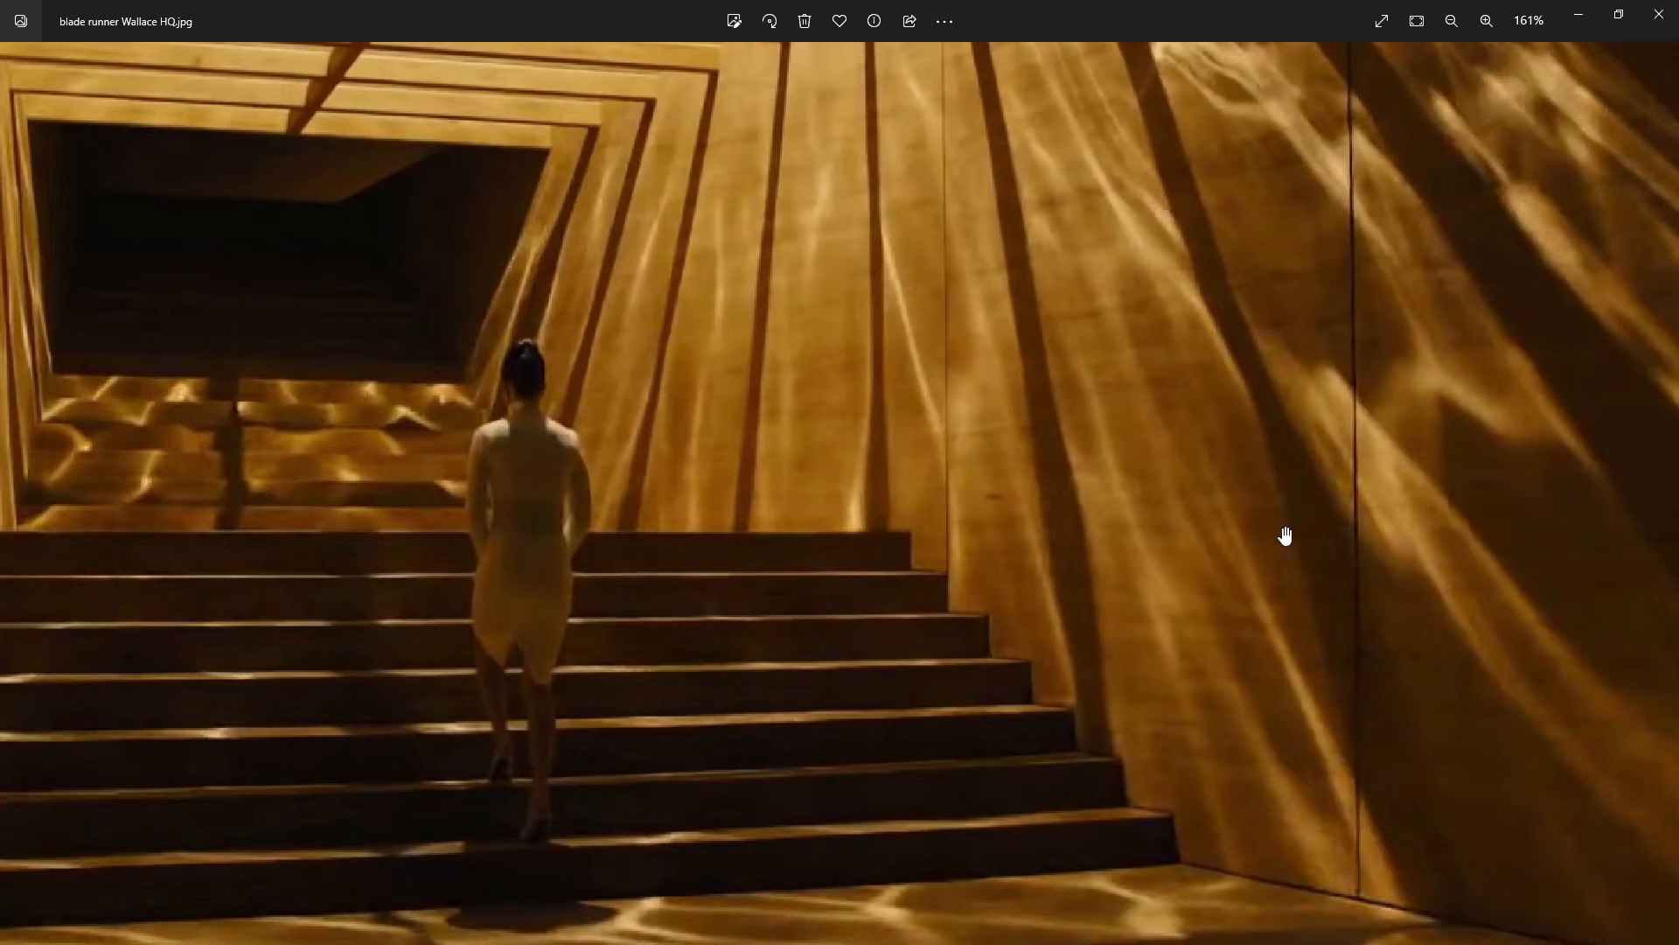
scroll(1384, 490, "down", 4)
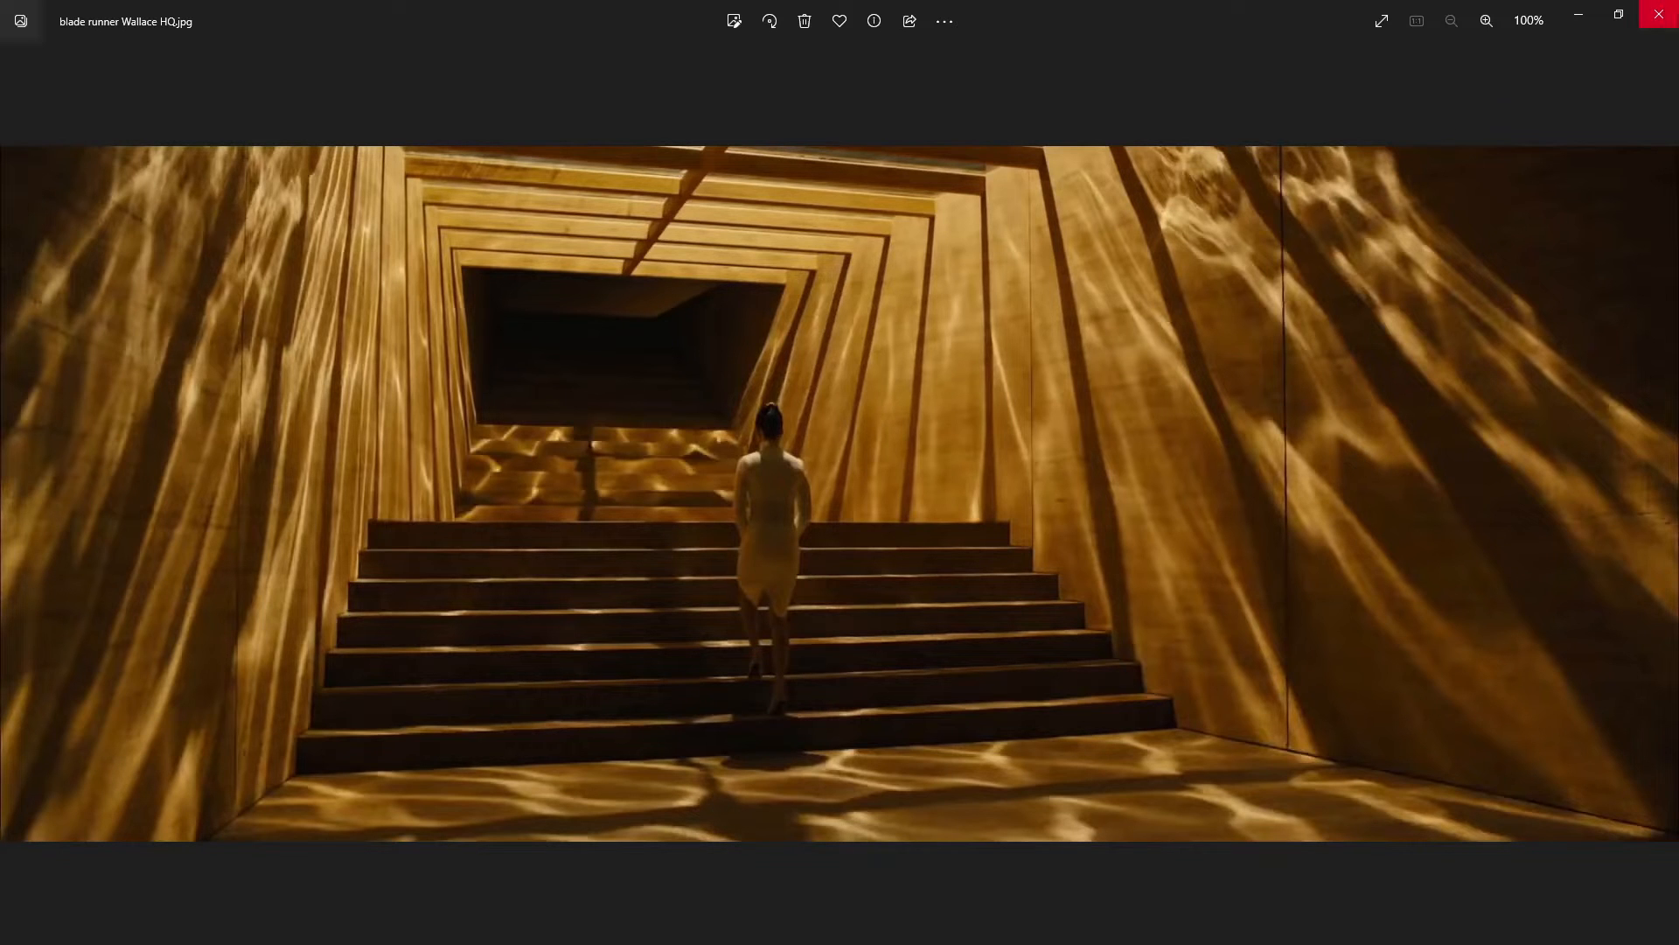
left_click(1657, 39)
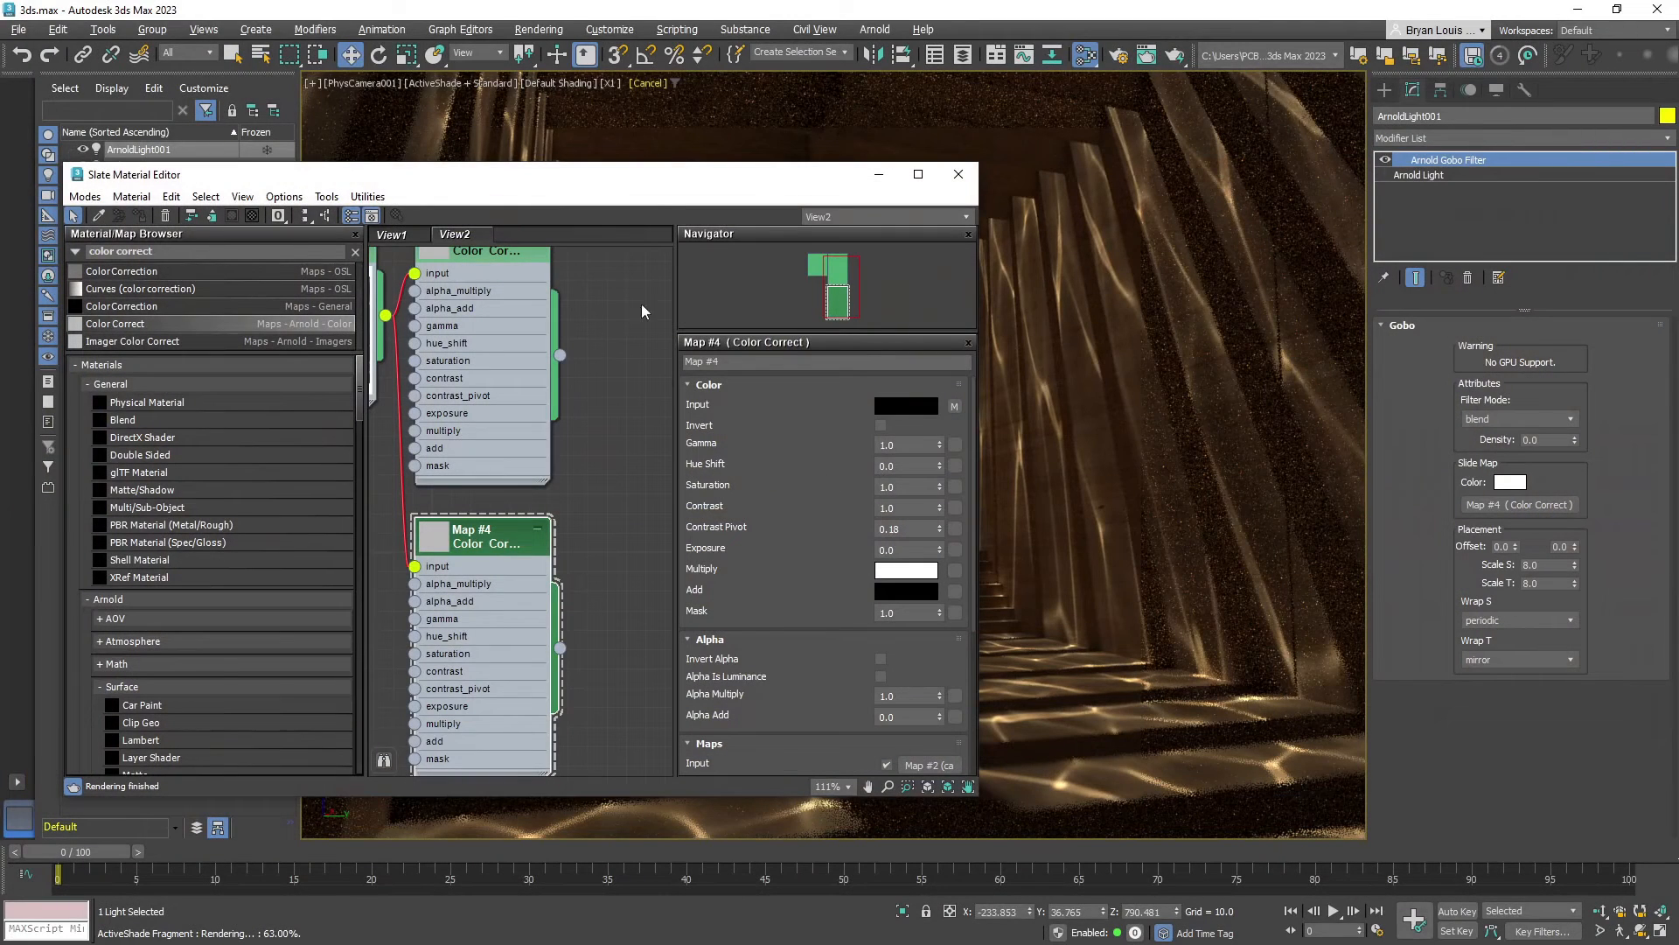
Set the second Color Correct map's contrast to 1.1, keeping the rendered corridor in view
left_click_drag(663, 185, 619, 159)
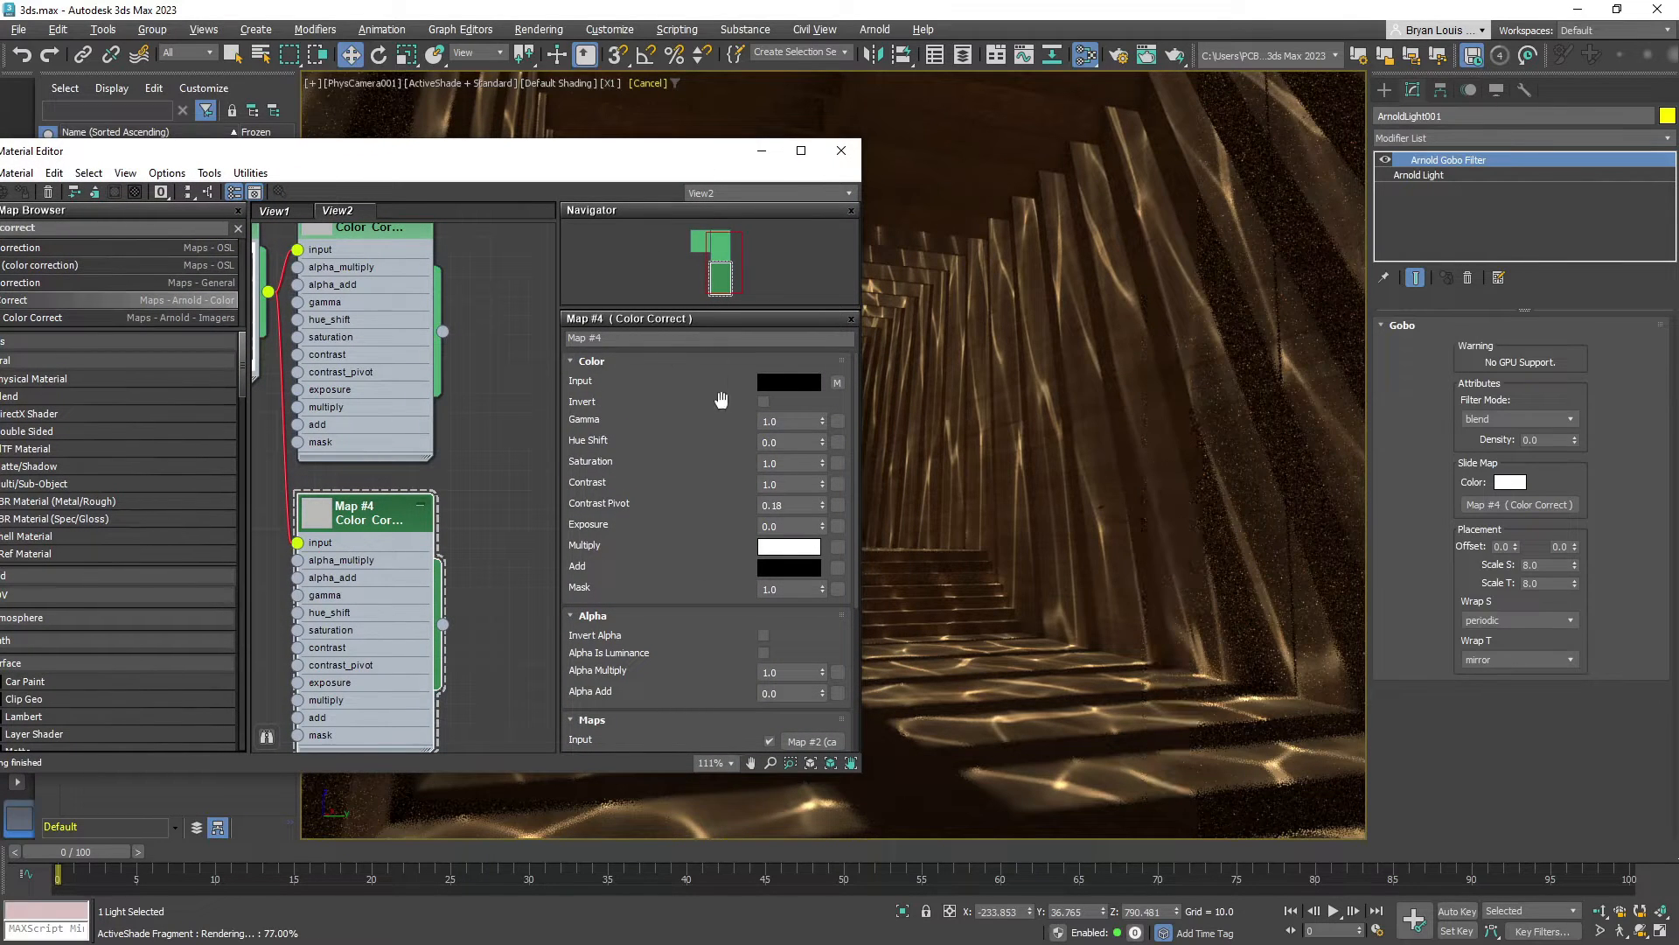
left_click(804, 490)
key("Return")
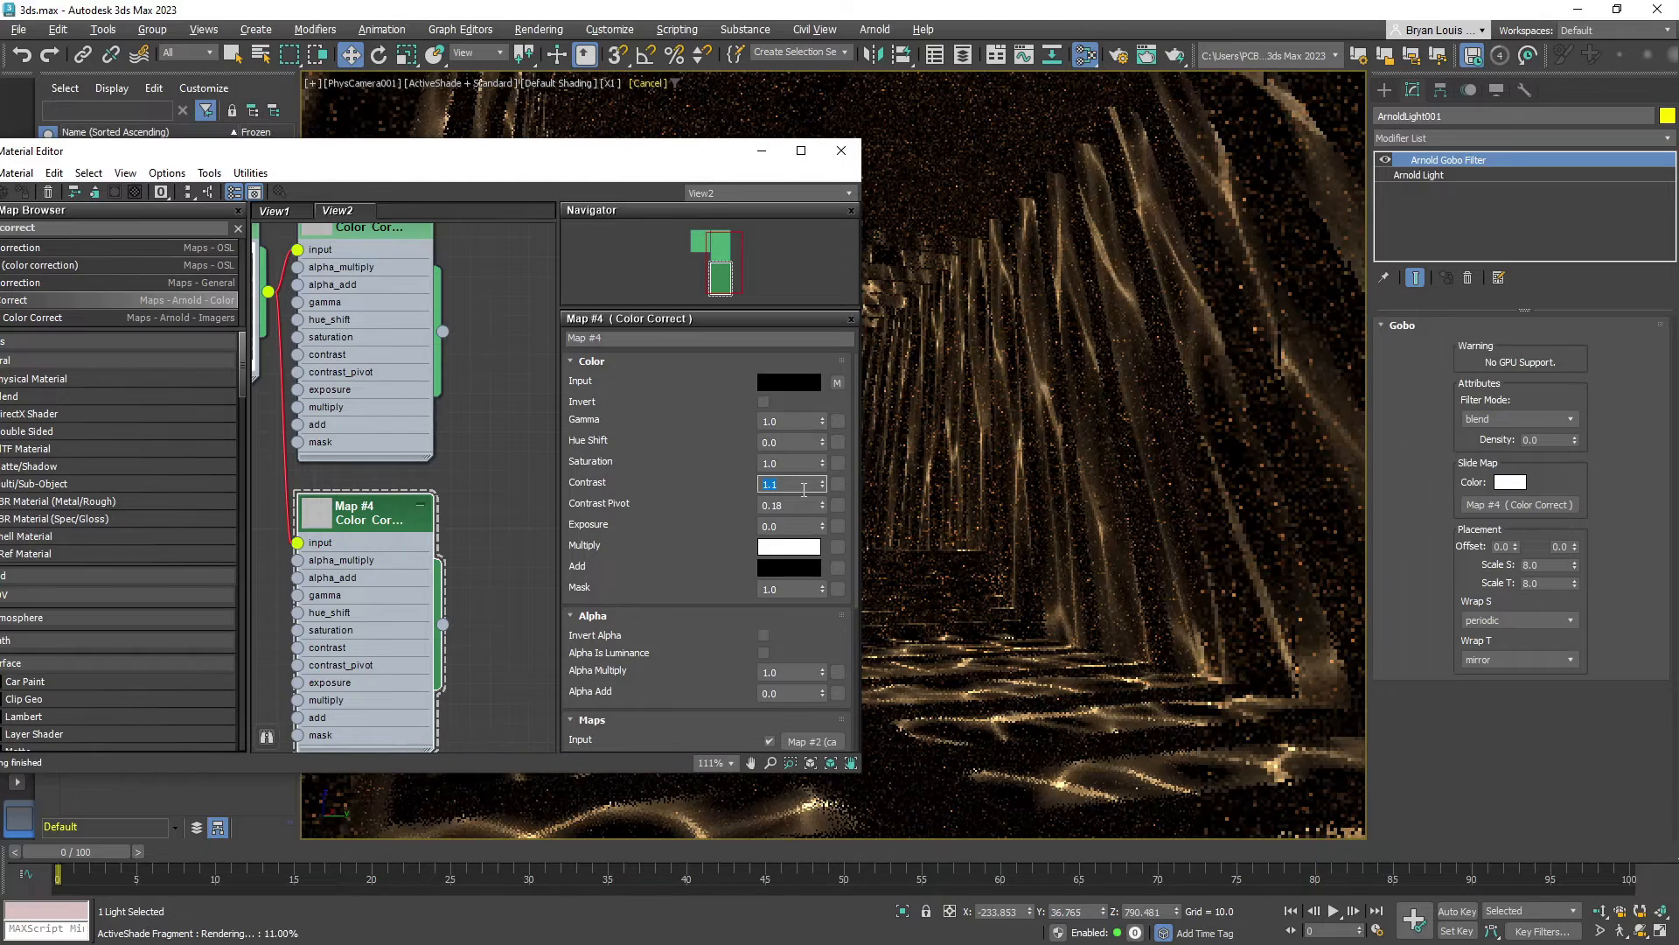
left_click_drag(673, 166, 409, 188)
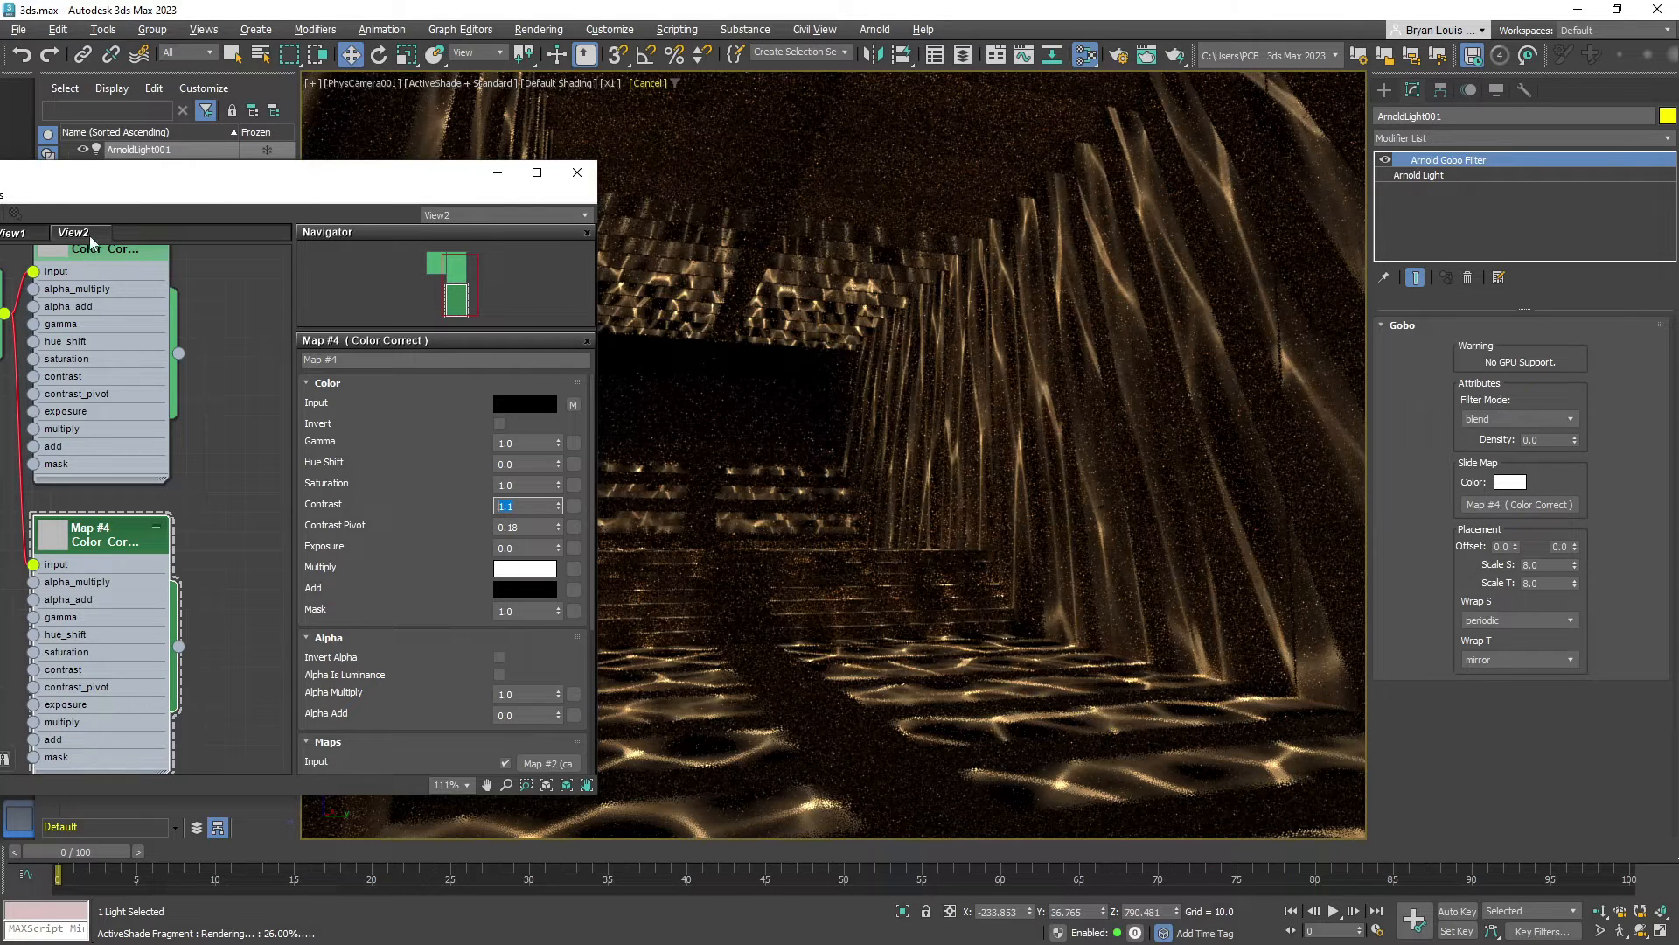
left_click_drag(342, 182, 457, 190)
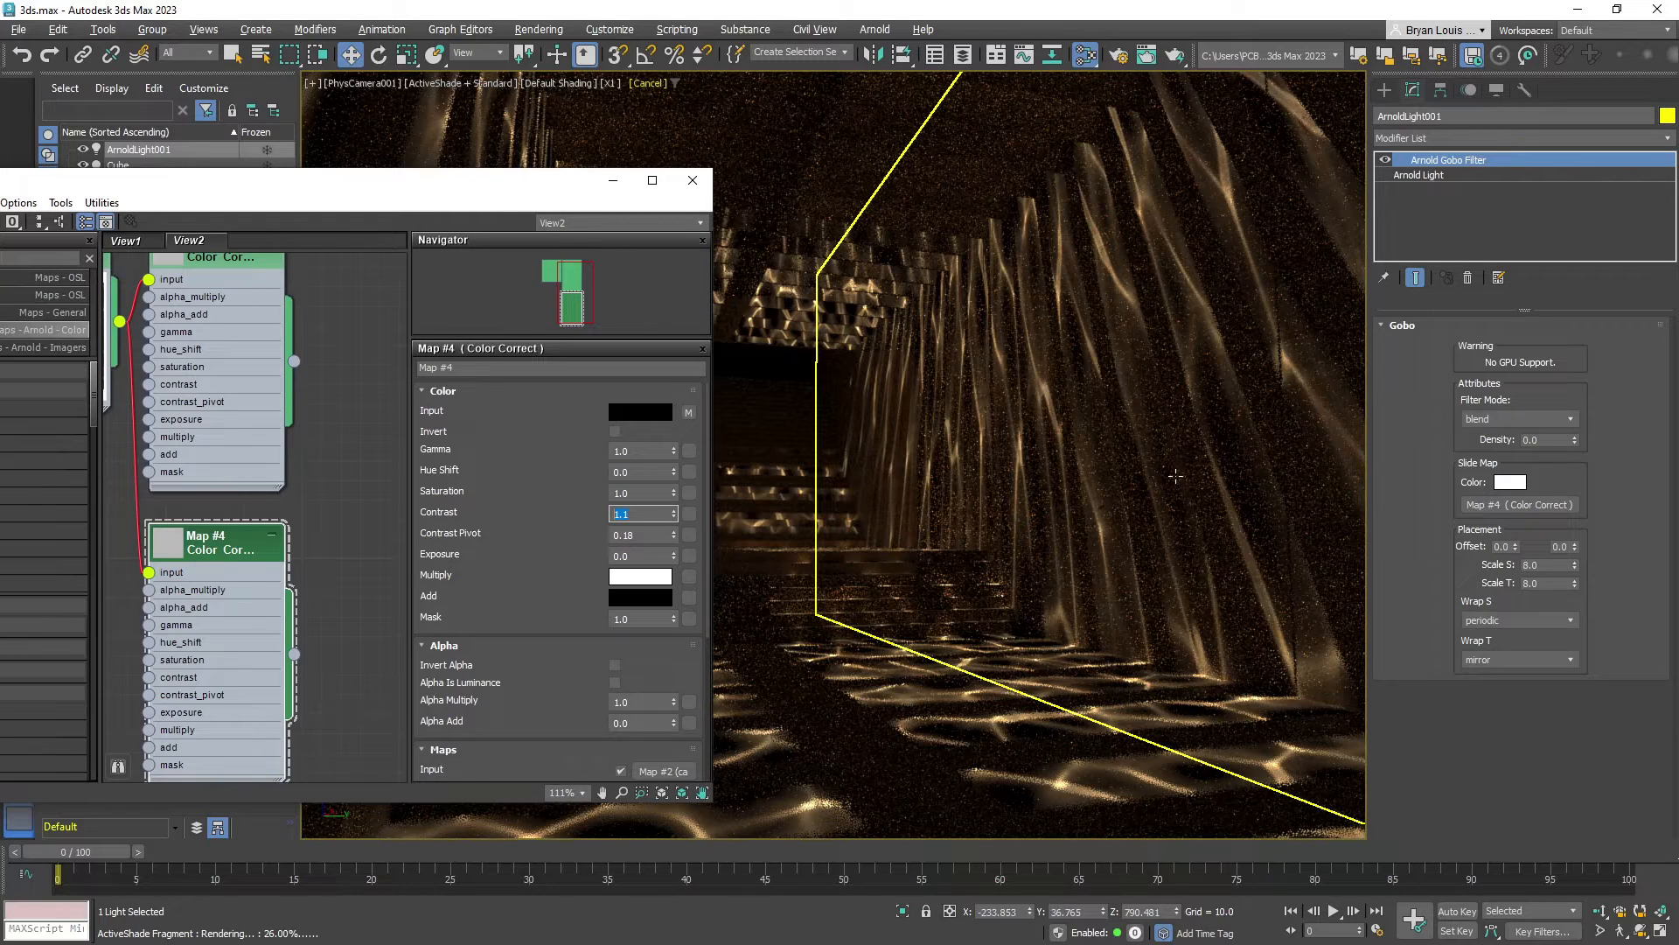
Try contrast values of 1.0 and 1.2 on the second Color Correct map to compare the caustics
double_click(640, 516)
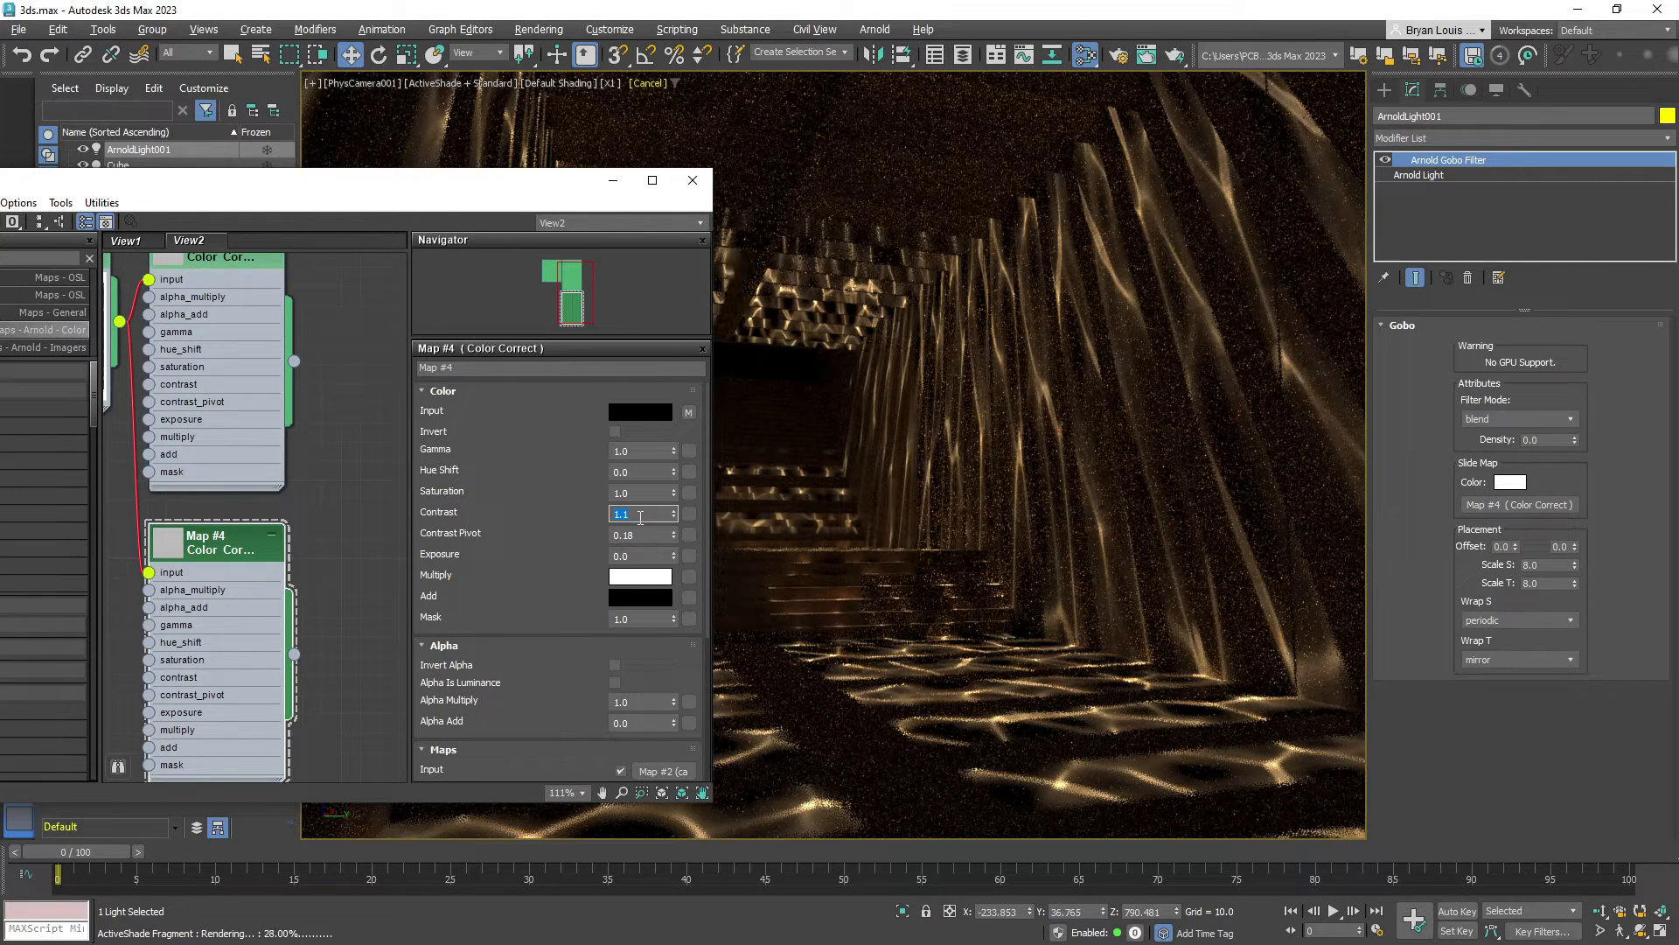
left_click_drag(496, 187, 582, 235)
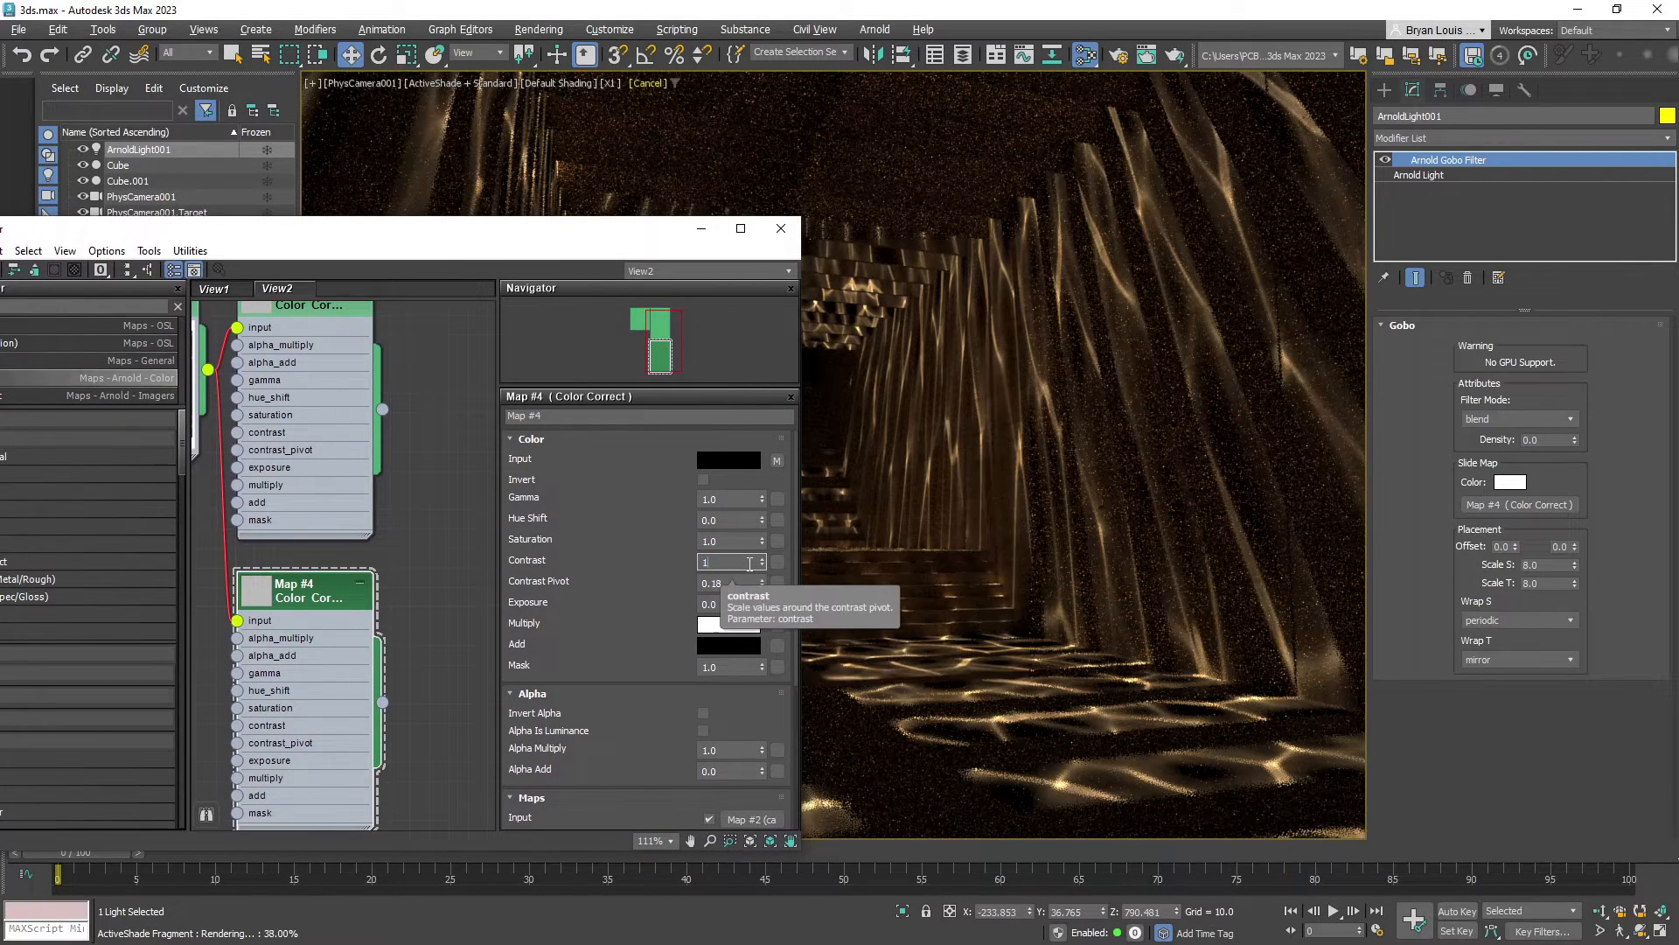
type("1.0")
key("Return")
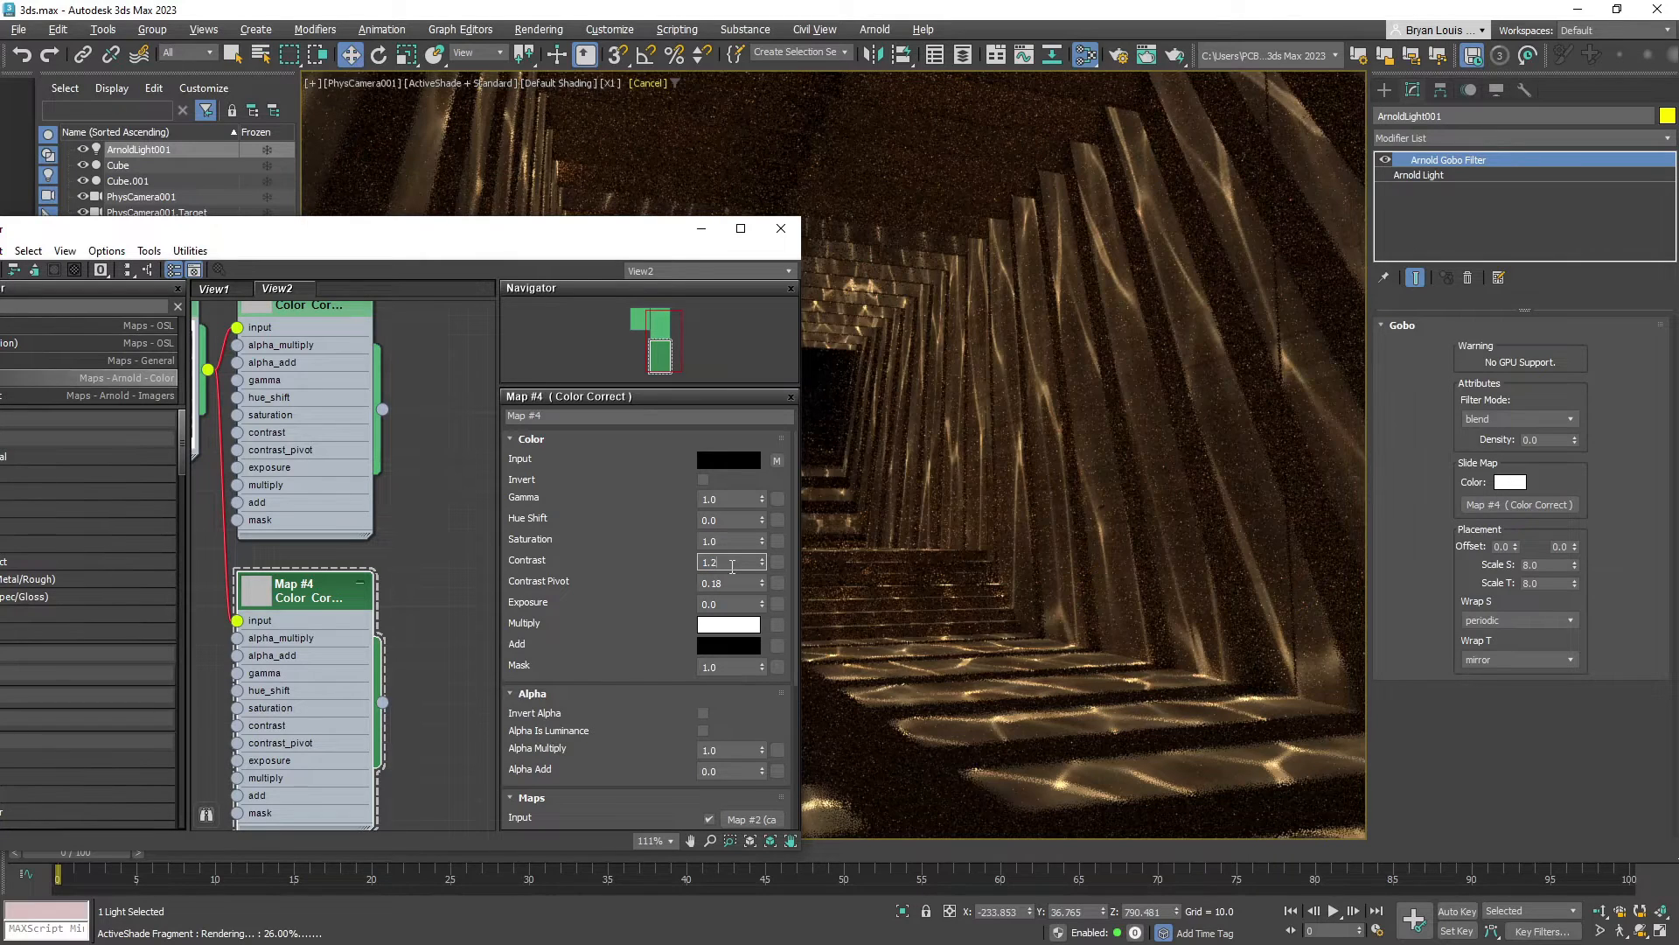
type("1.2")
key("Return")
left_click_drag(549, 238, 323, 208)
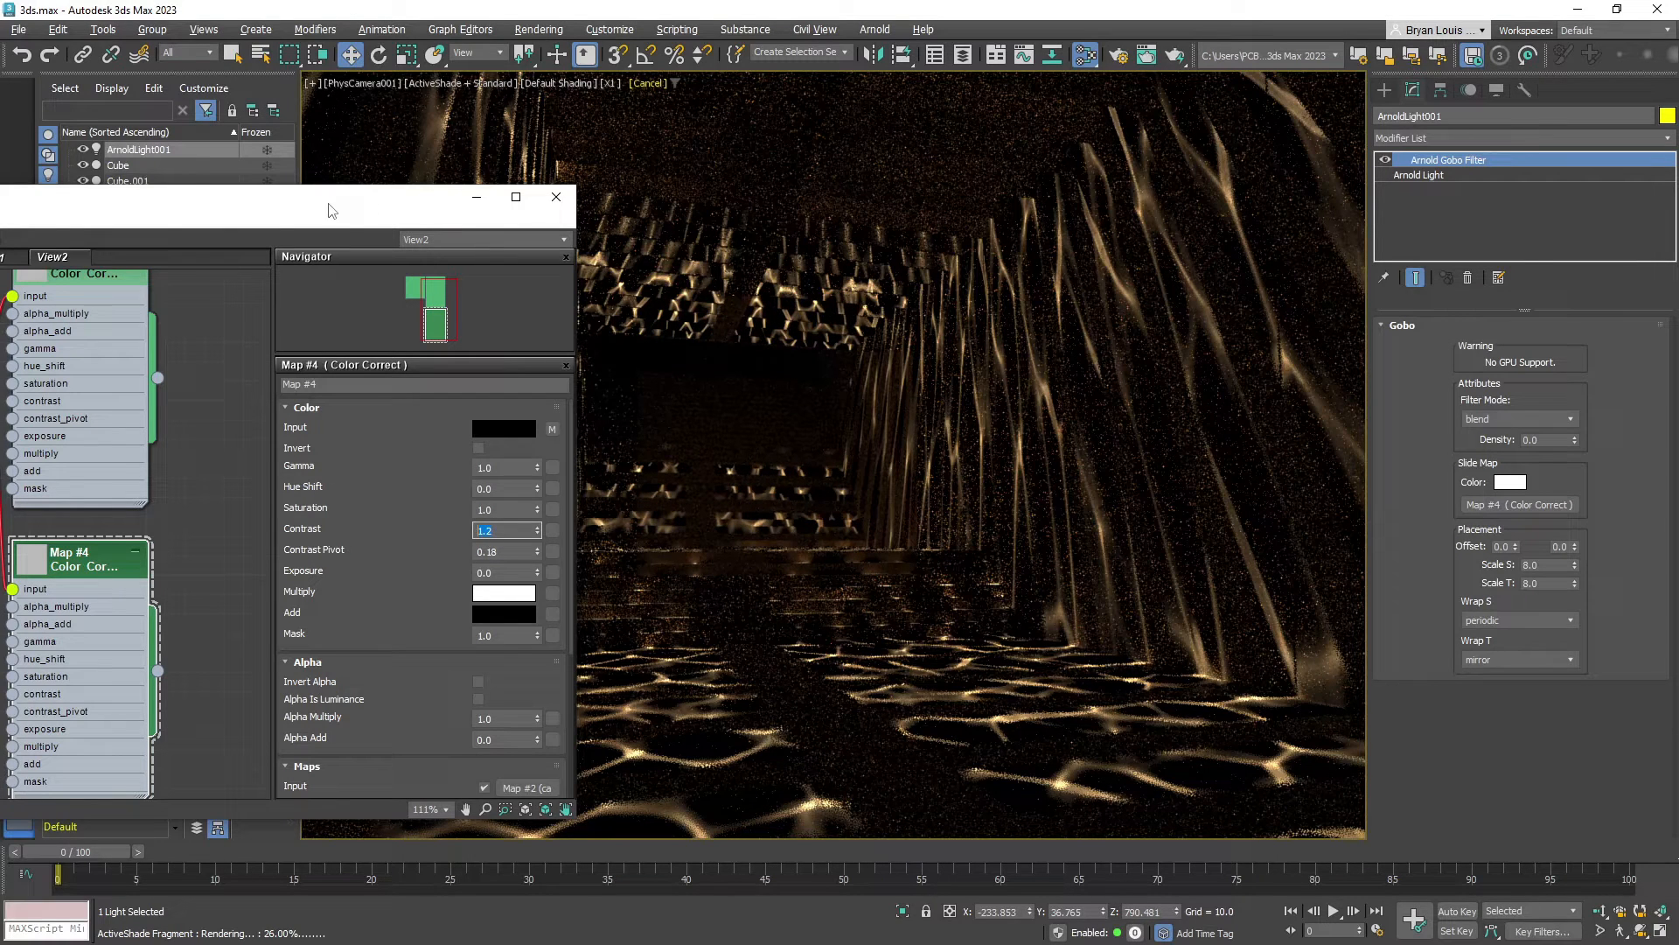
Return the second Color Correct map's contrast to 1.1 and bring the material editor back into full view
type("1.1")
key("Return")
left_click_drag(324, 205, 698, 222)
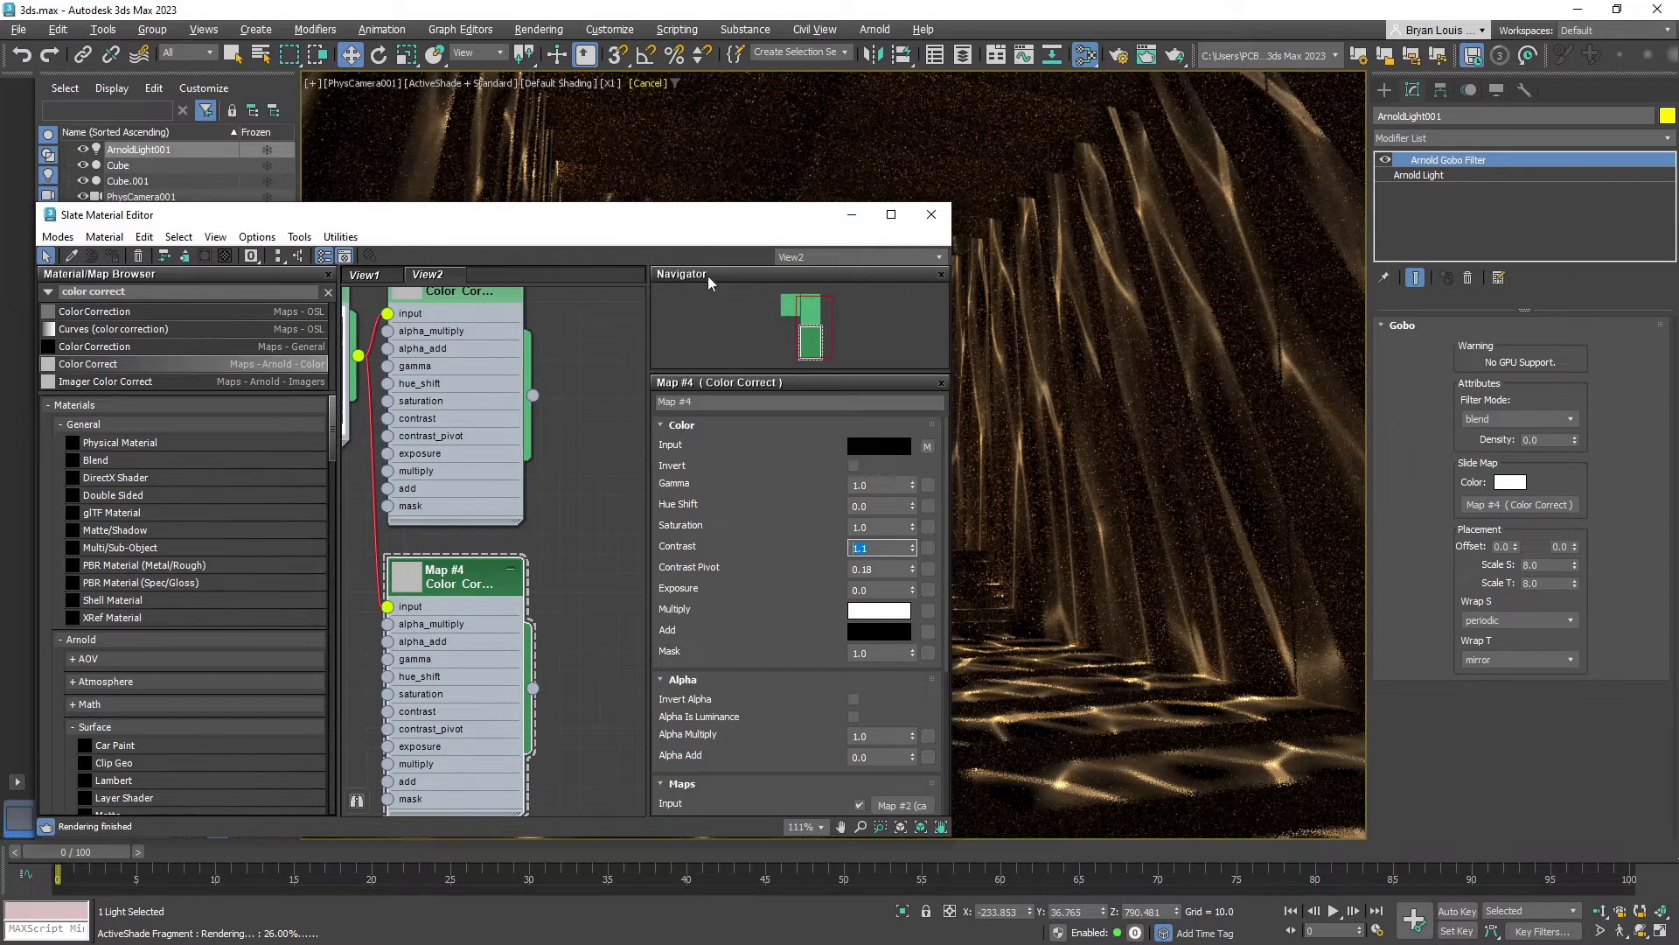
mouse_move(679, 221)
left_mouse_down()
mouse_move(472, 202)
mouse_move(349, 217)
mouse_move(462, 193)
mouse_move(674, 223)
mouse_move(651, 185)
mouse_move(649, 220)
left_mouse_up()
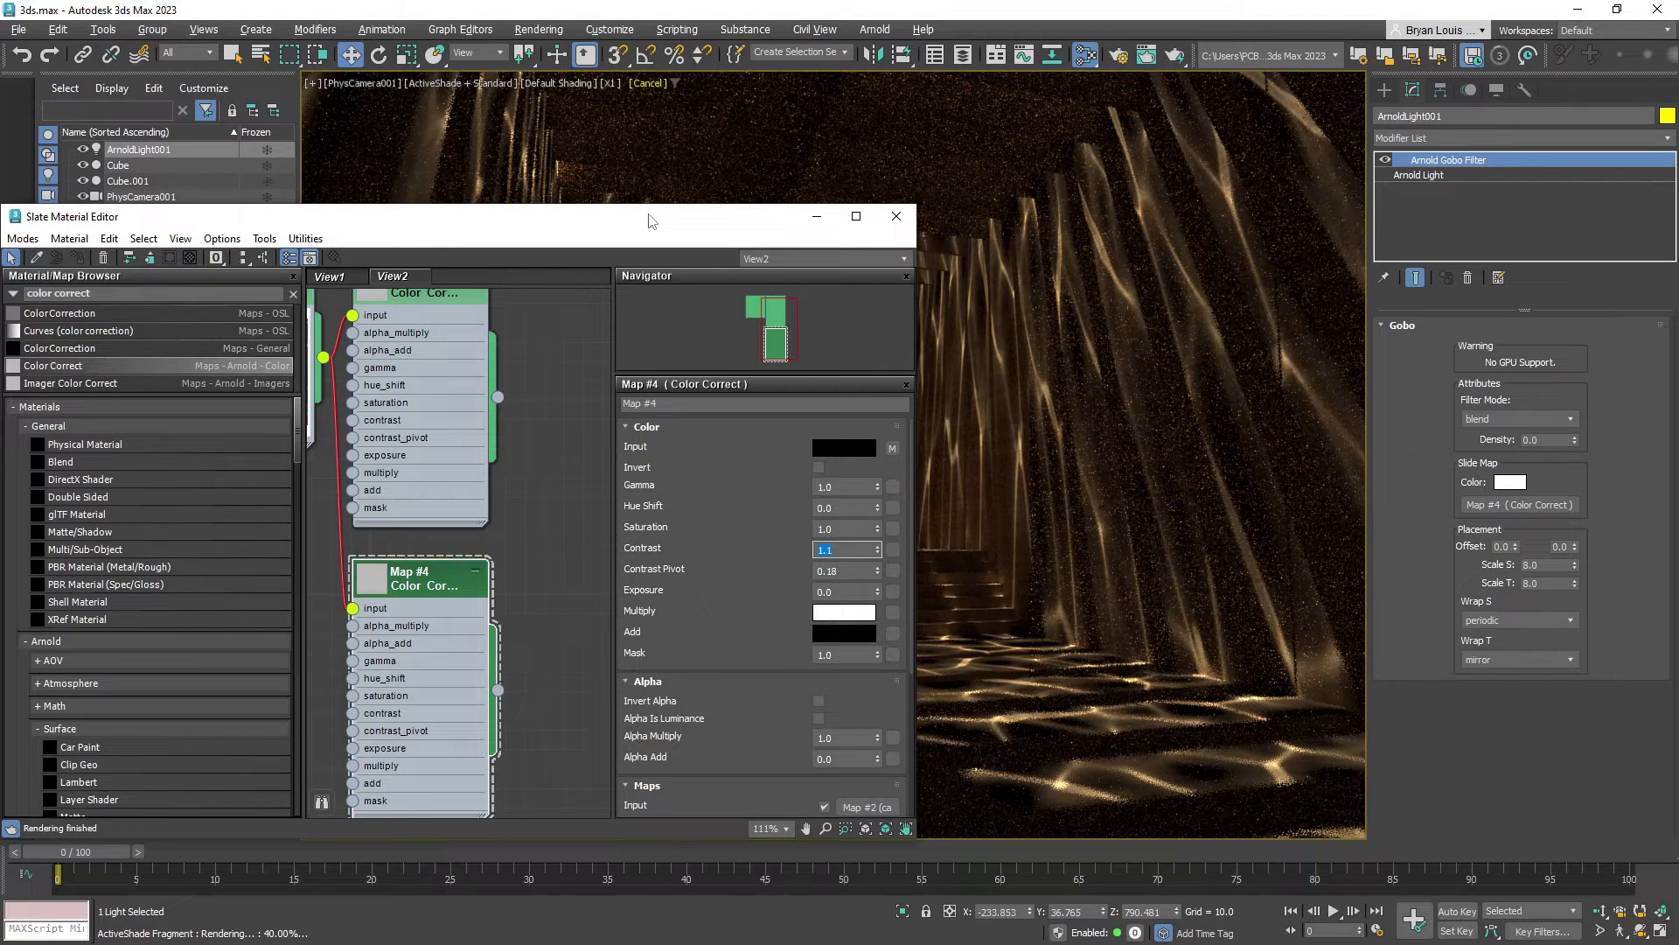
Tint the second Color Correct map's multiply color light blue with red 0.209, green 0.436 and blue 1.0
left_click(838, 614)
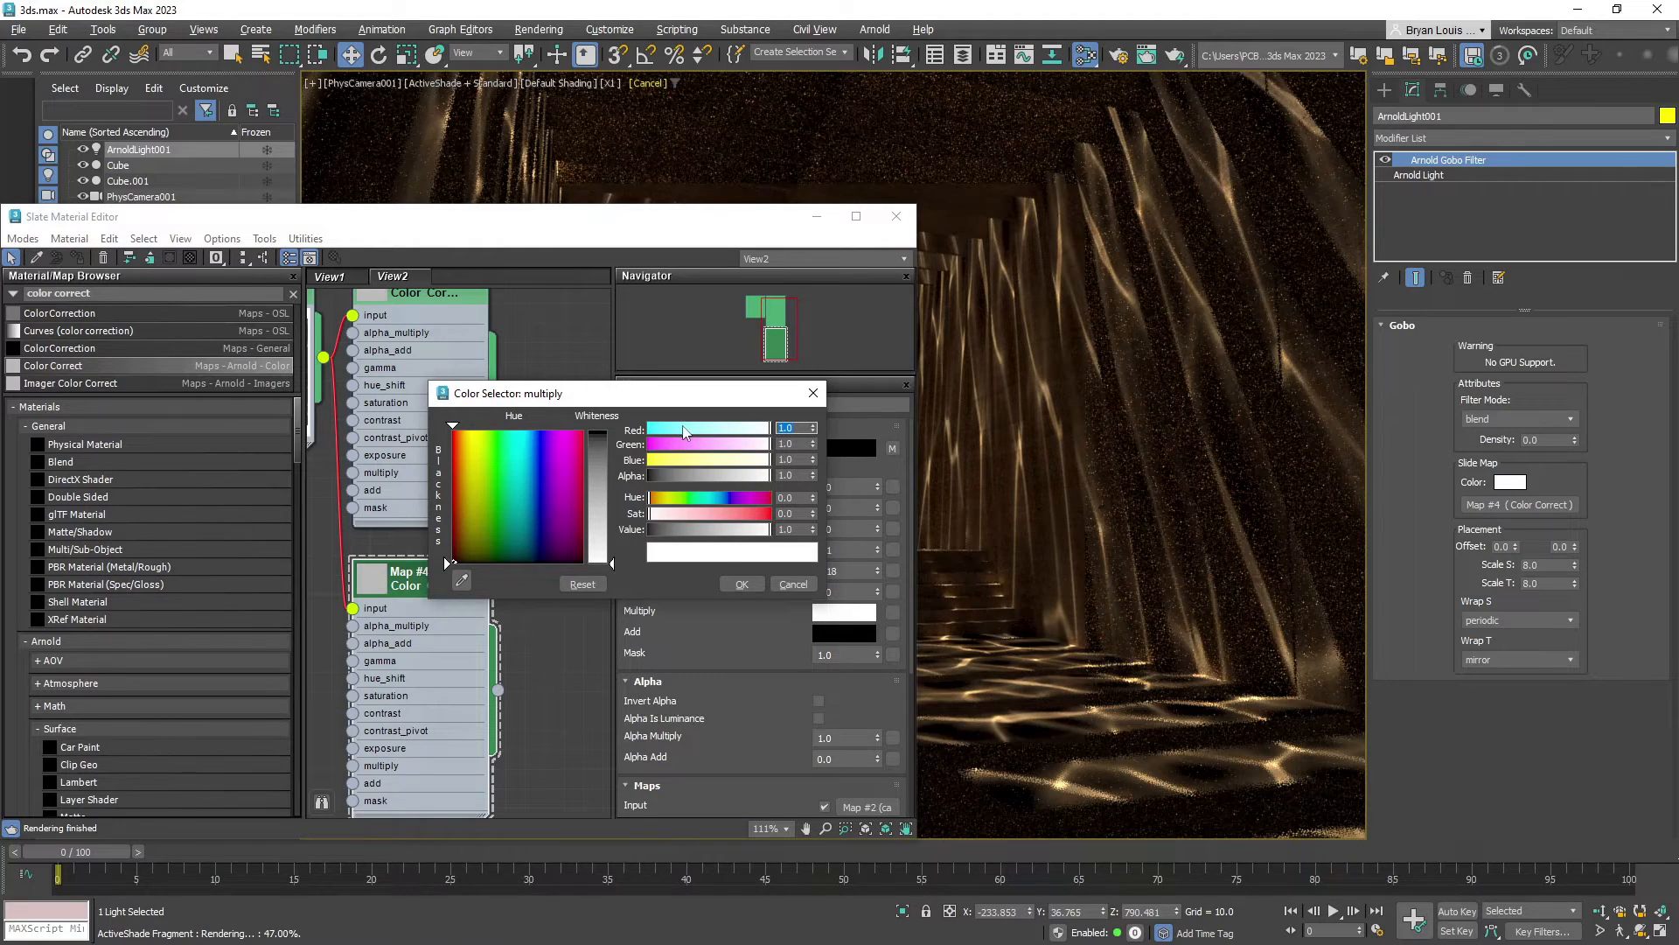
left_click_drag(684, 431, 678, 433)
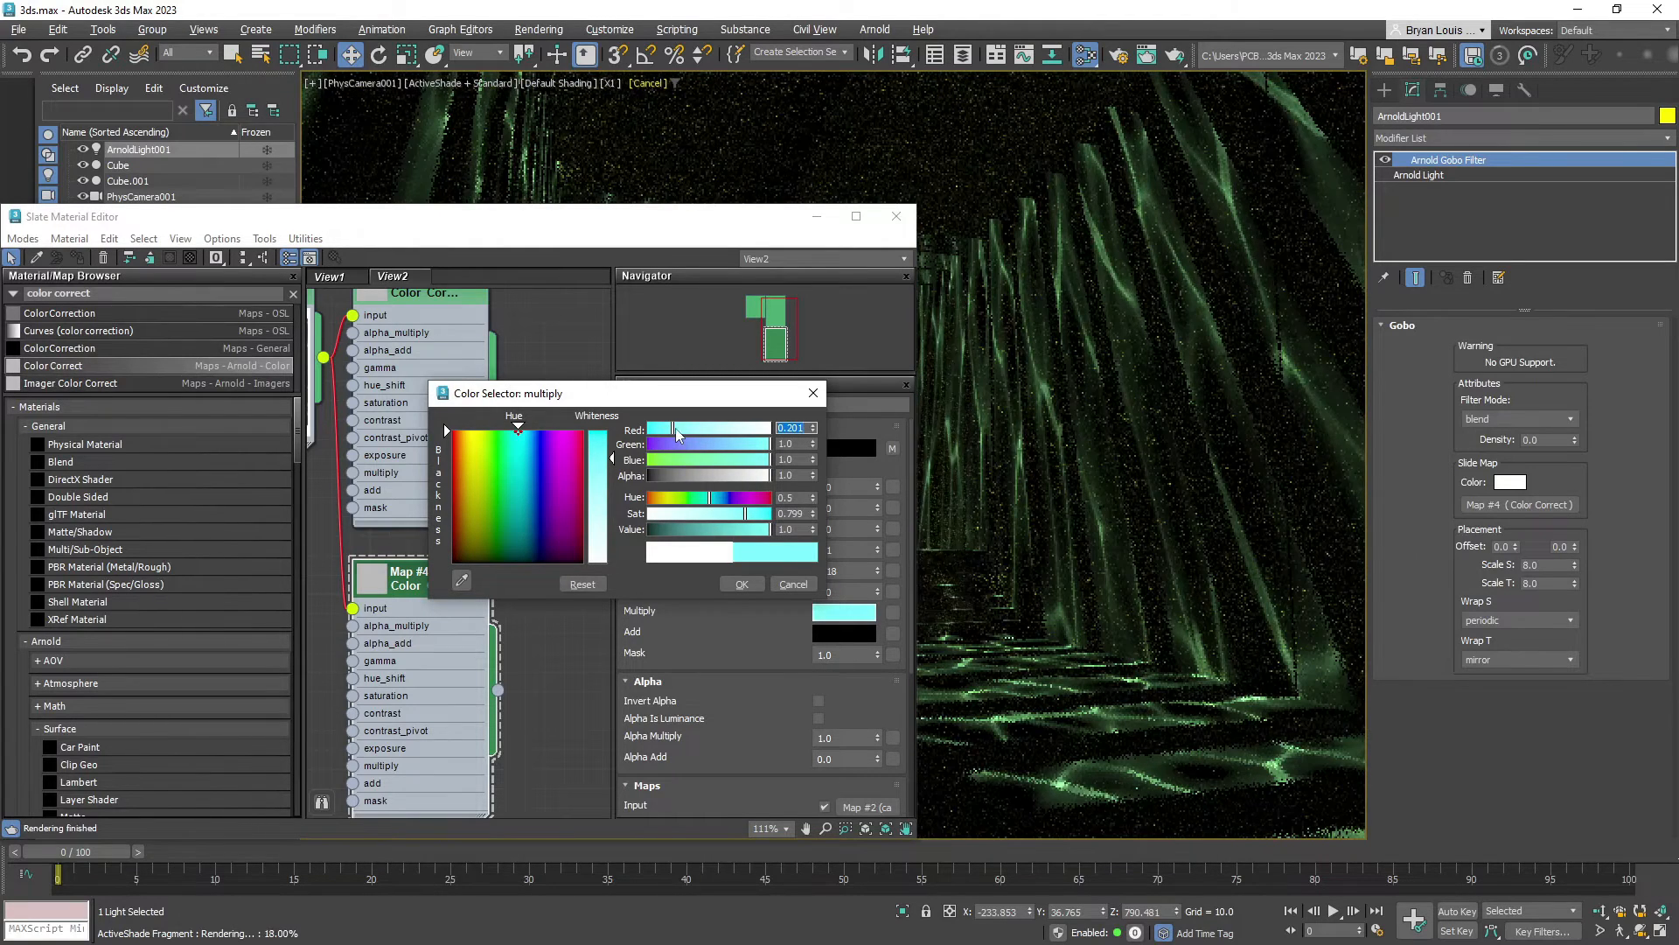
left_click_drag(710, 497, 724, 502)
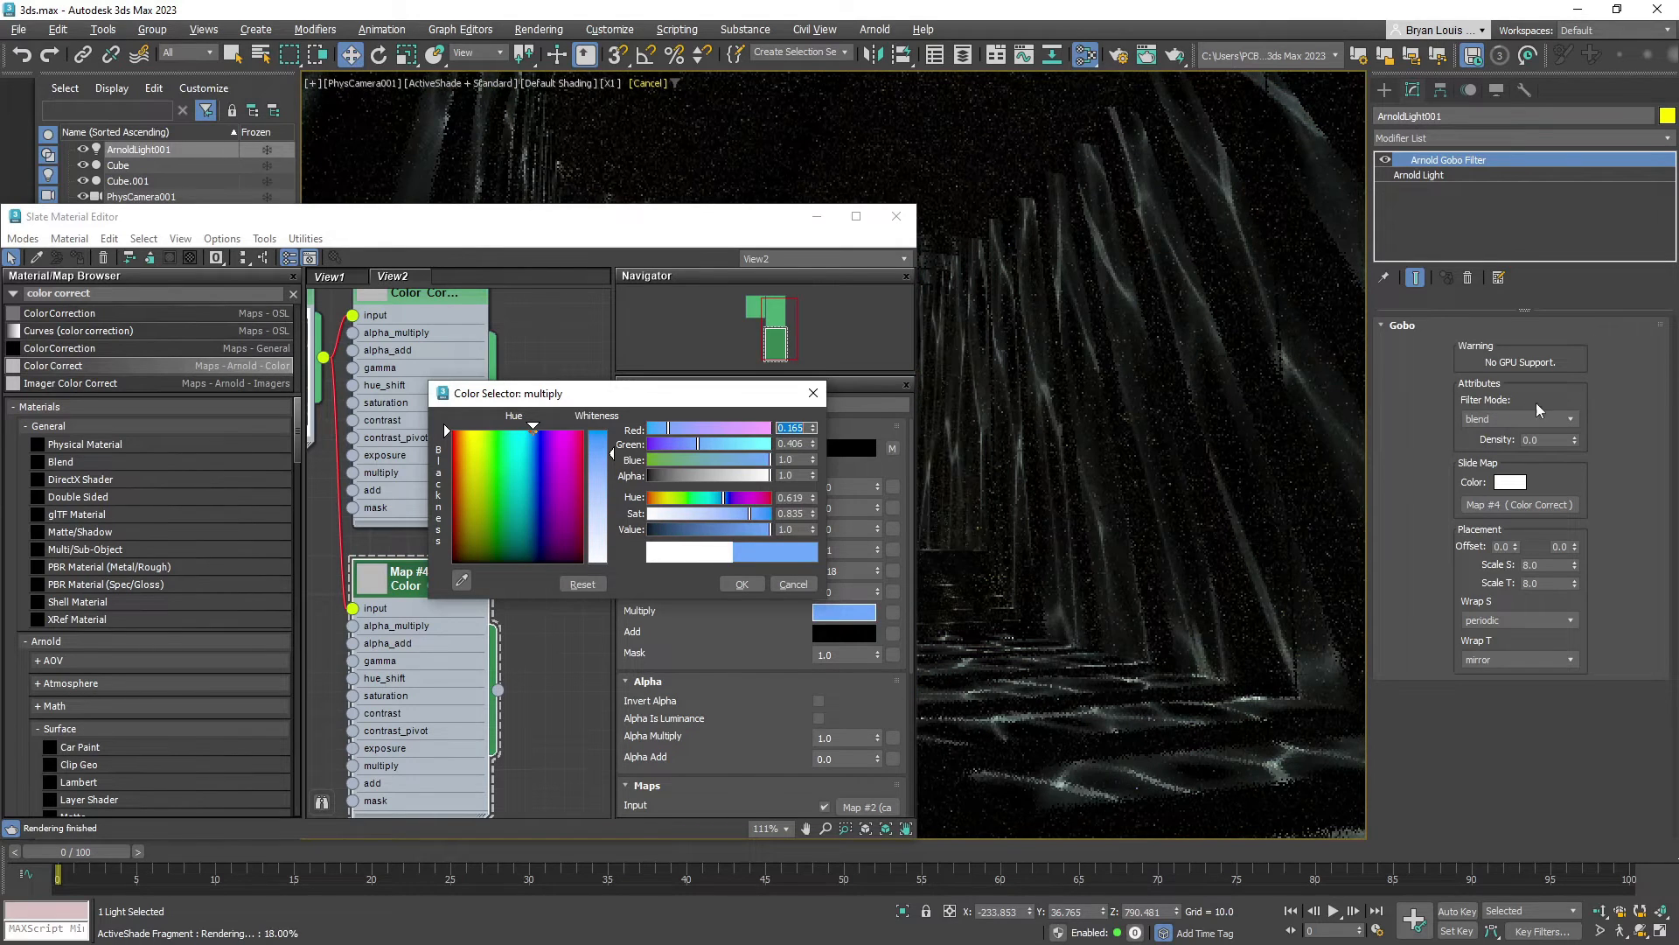
left_click_drag(750, 513, 744, 515)
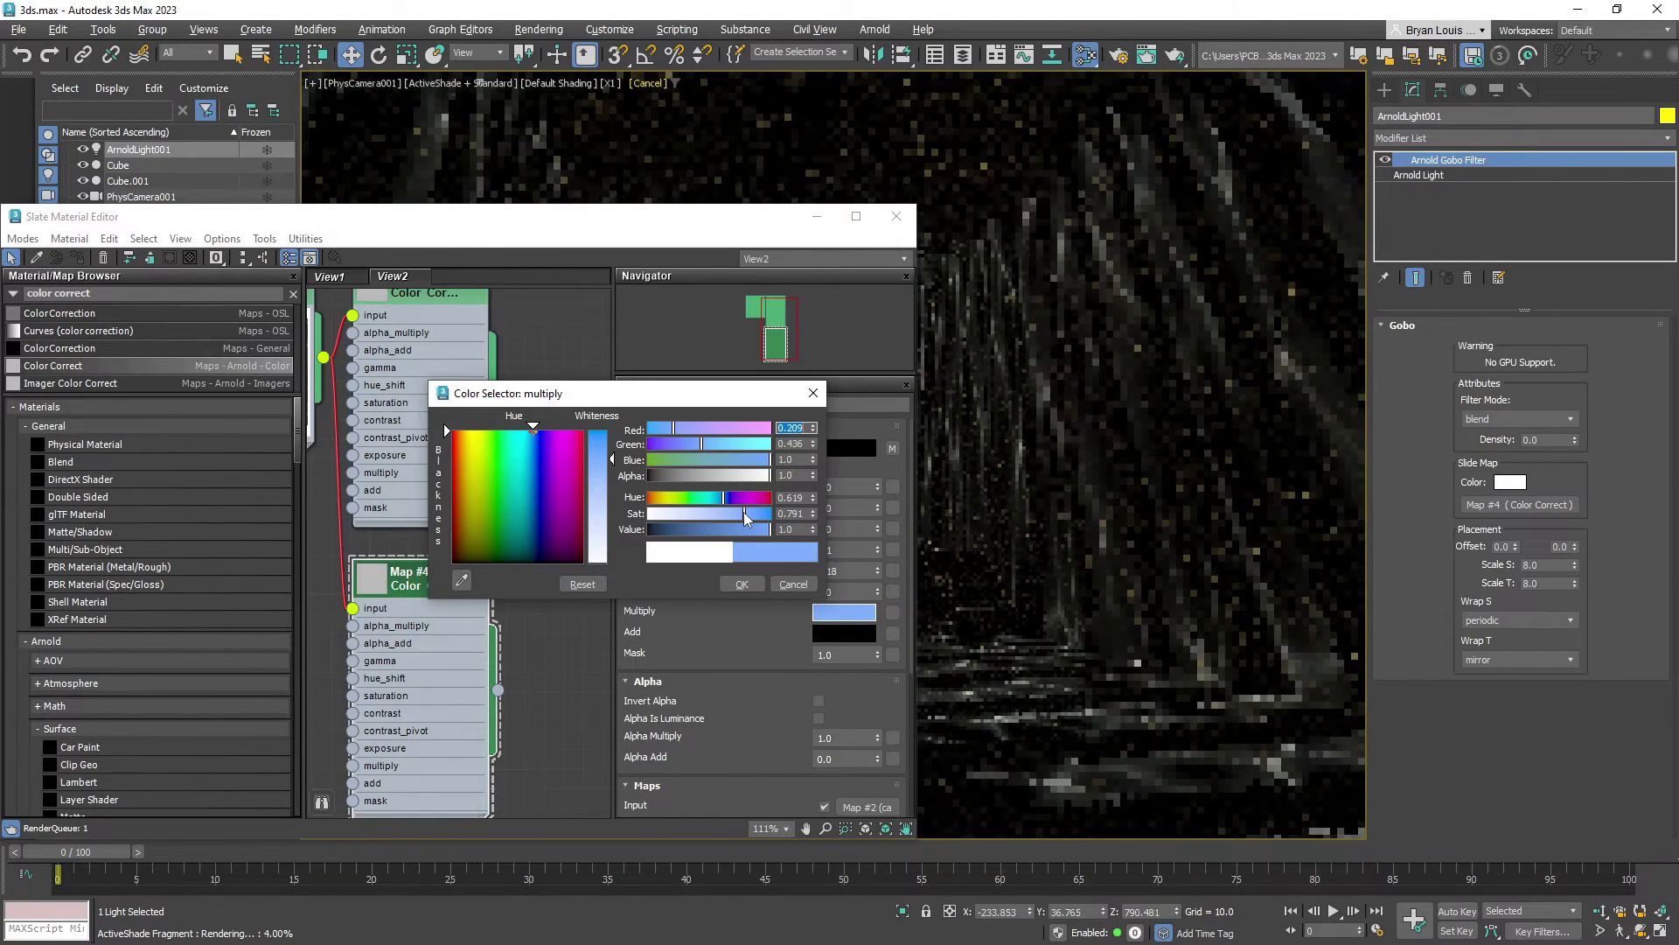
left_click(742, 584)
mouse_move(578, 227)
left_mouse_down()
mouse_move(529, 222)
mouse_move(604, 214)
left_mouse_up()
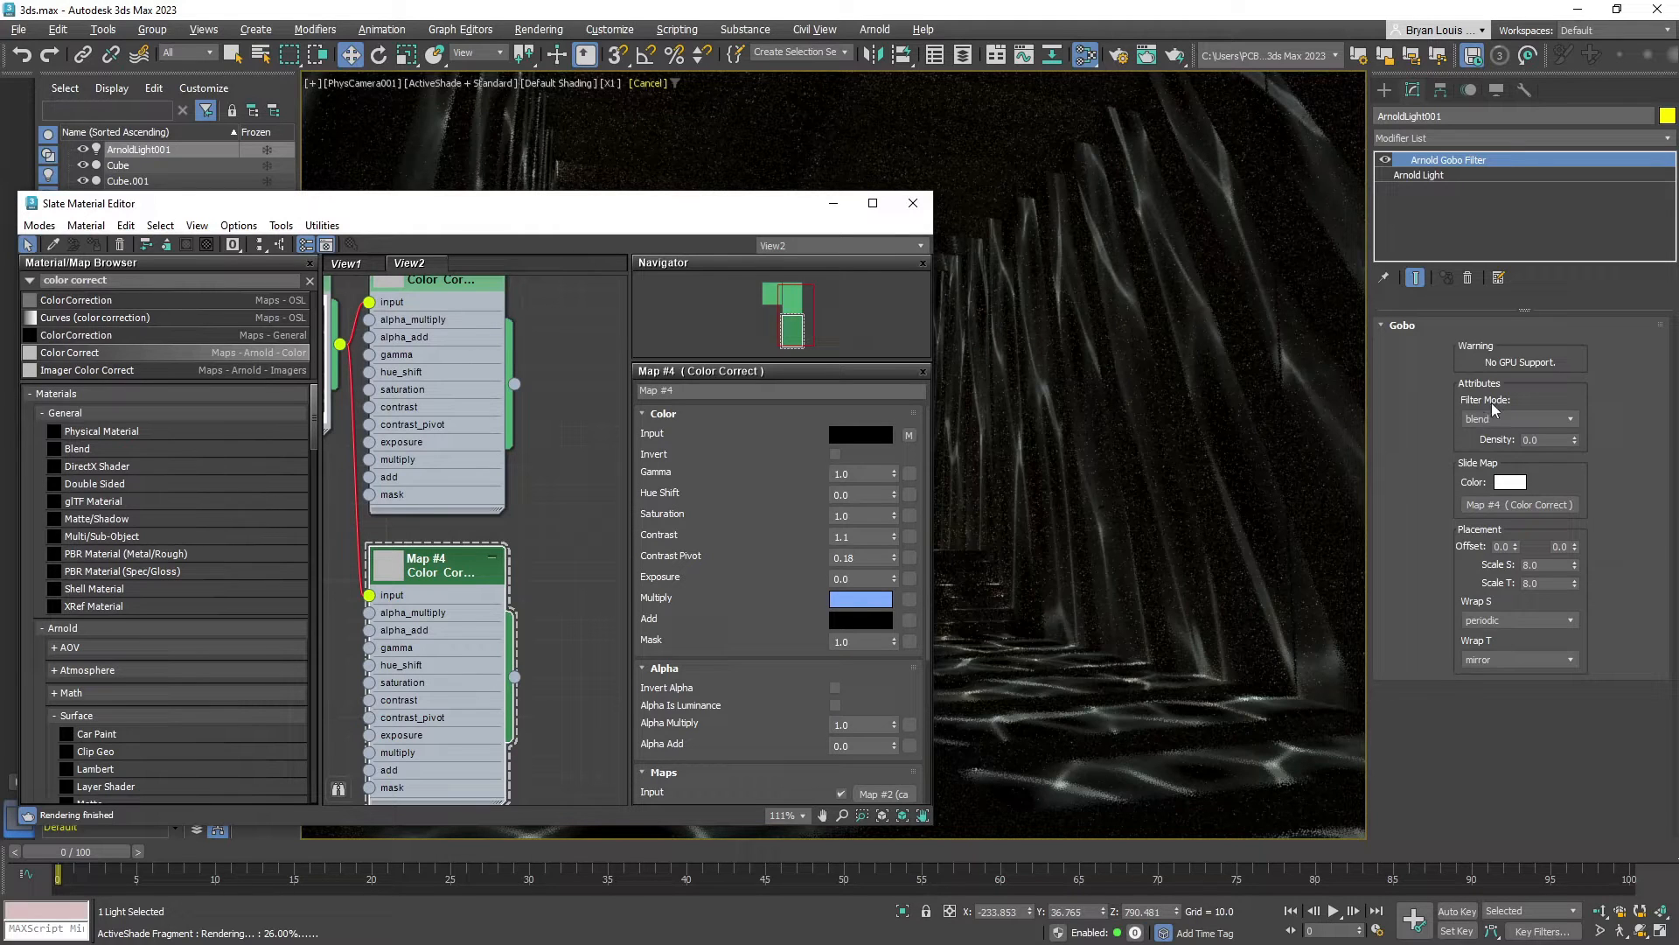
Change the Arnold Gobo filter's filter mode from blend to mix
mouse_move(1555, 413)
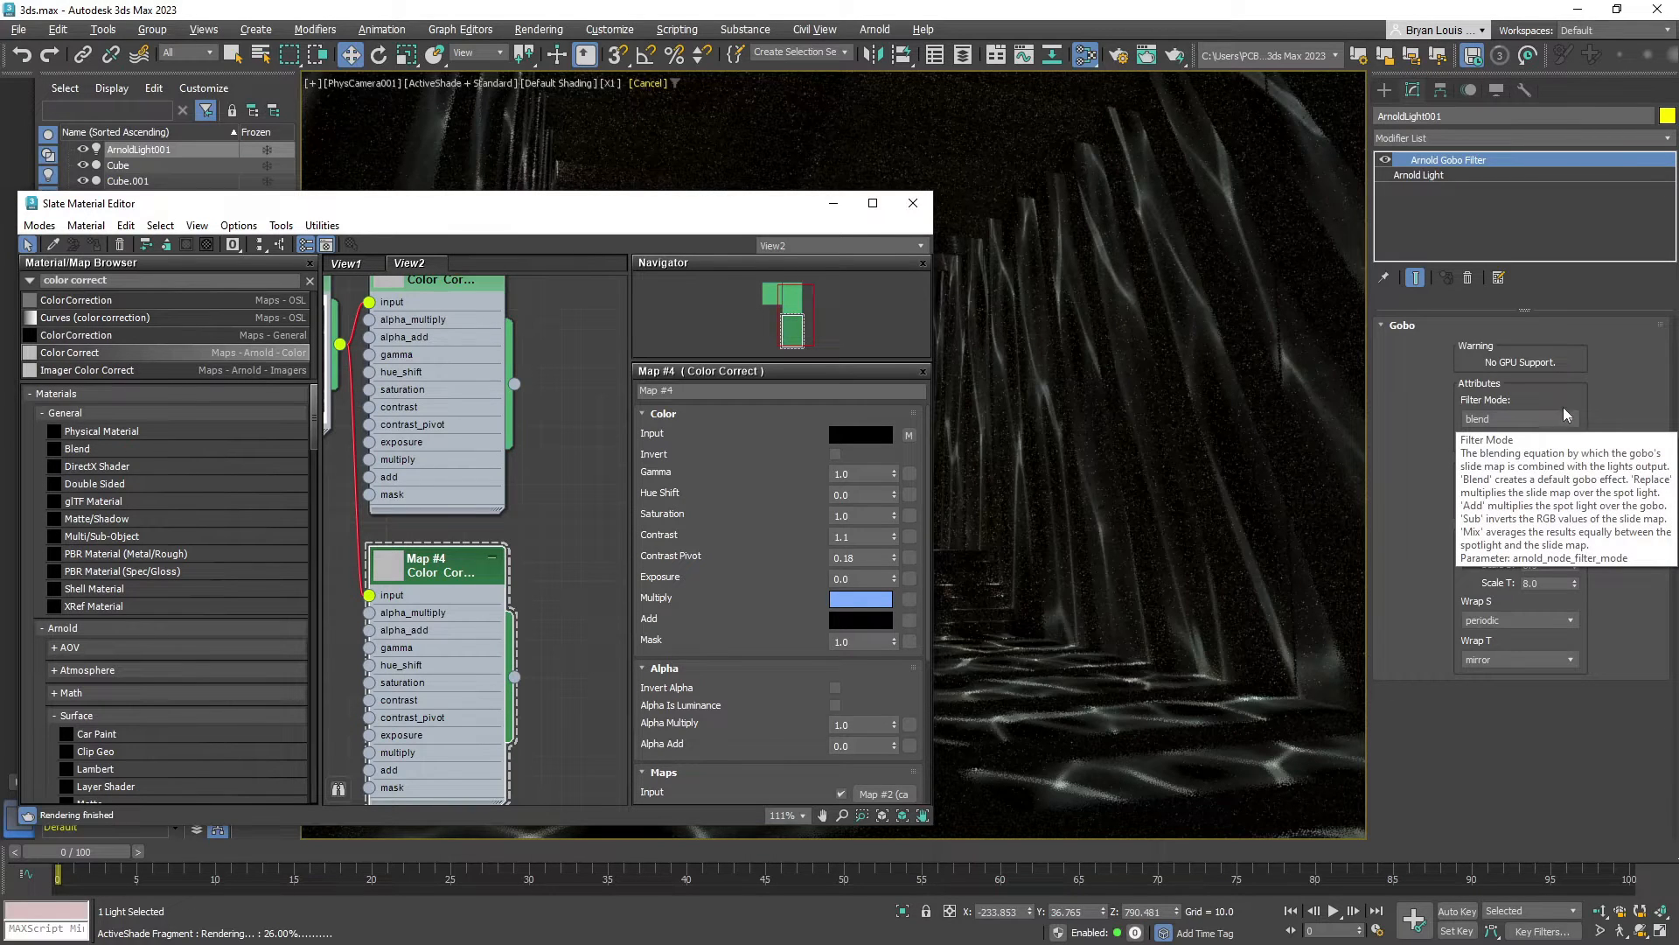
left_click(1527, 413)
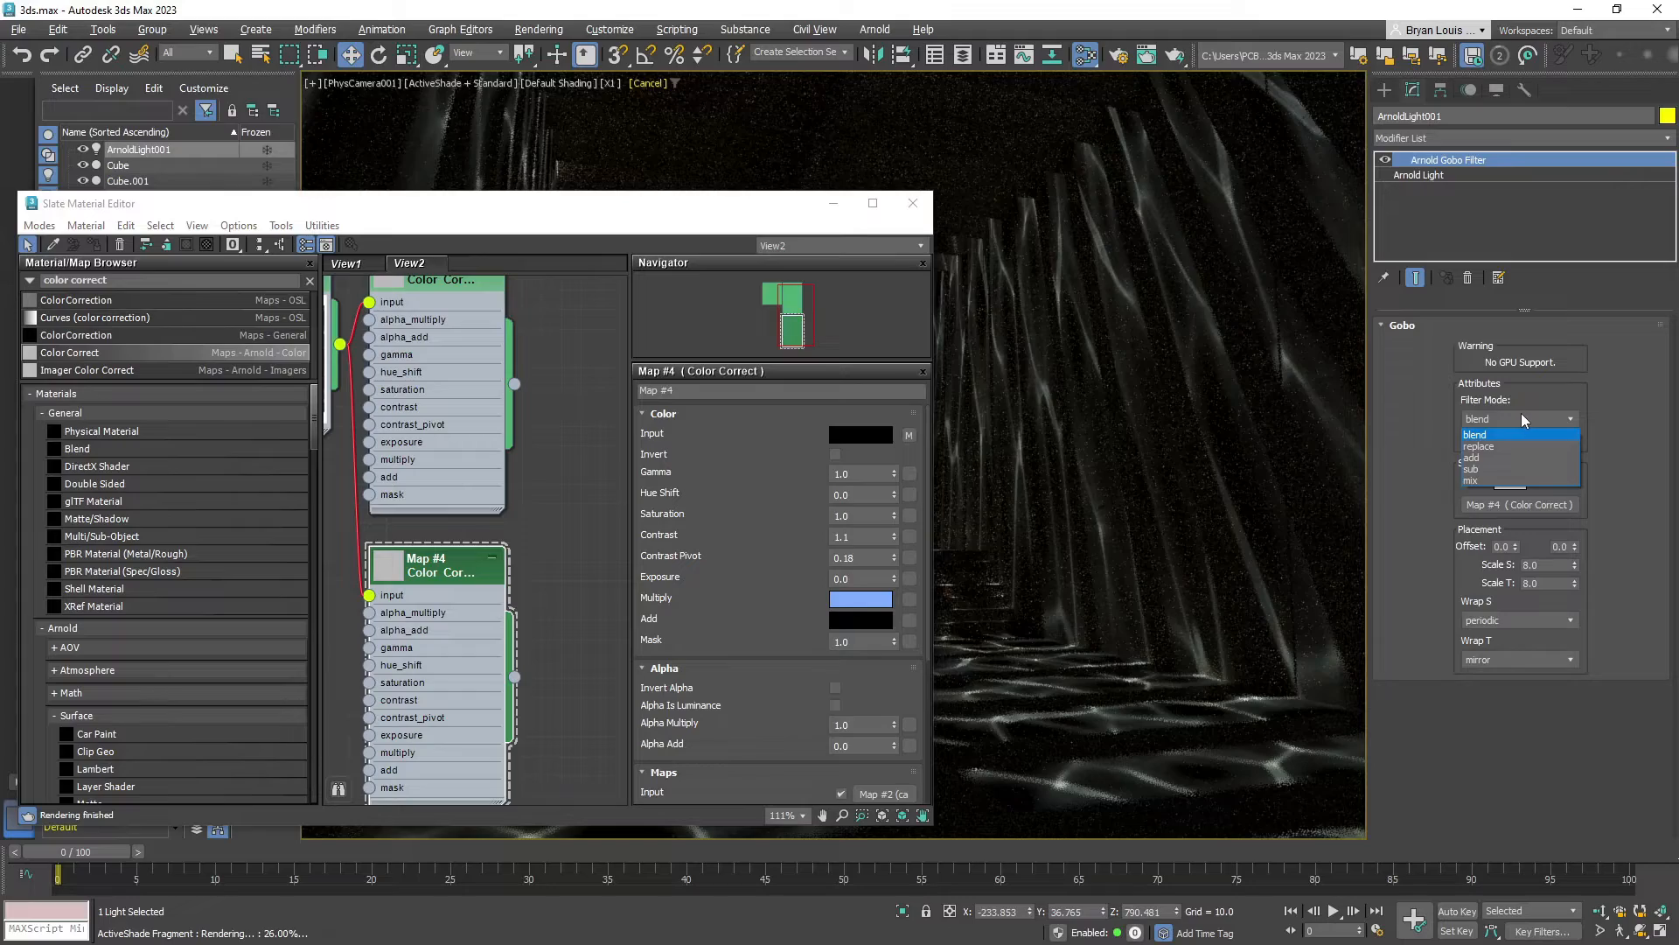
left_click(1471, 480)
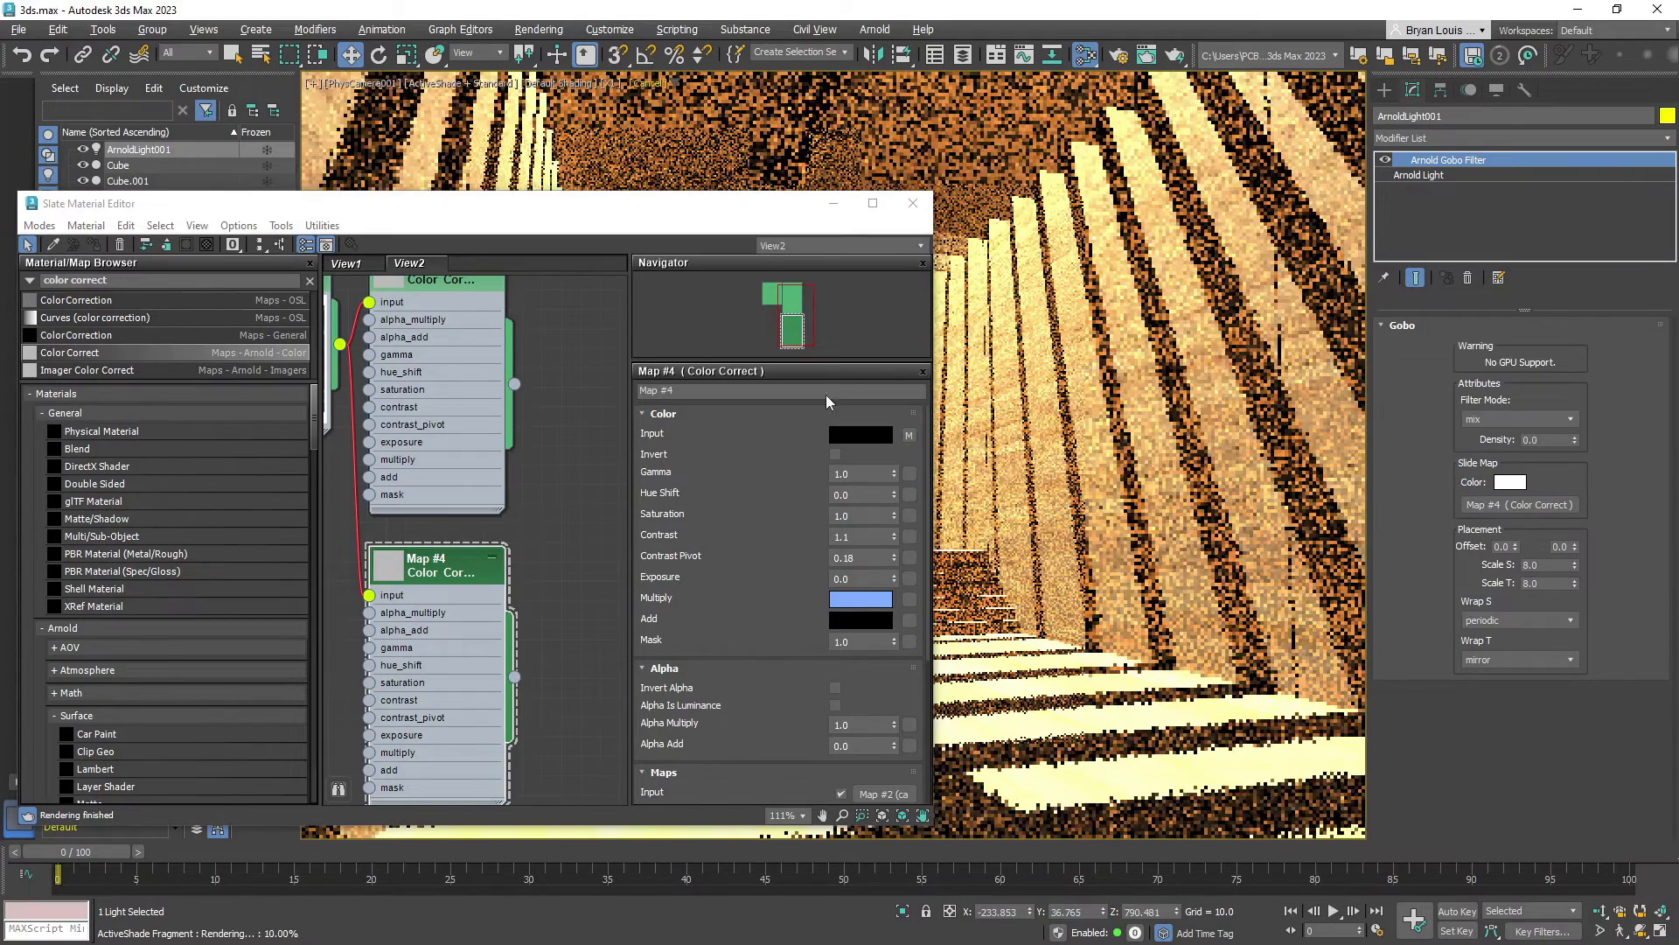
mouse_move(654, 216)
left_mouse_down()
mouse_move(542, 433)
mouse_move(590, 607)
mouse_move(707, 721)
mouse_move(585, 657)
mouse_move(615, 680)
mouse_move(749, 671)
mouse_move(748, 271)
mouse_move(686, 376)
mouse_move(694, 457)
mouse_move(671, 166)
mouse_move(673, 214)
left_mouse_up()
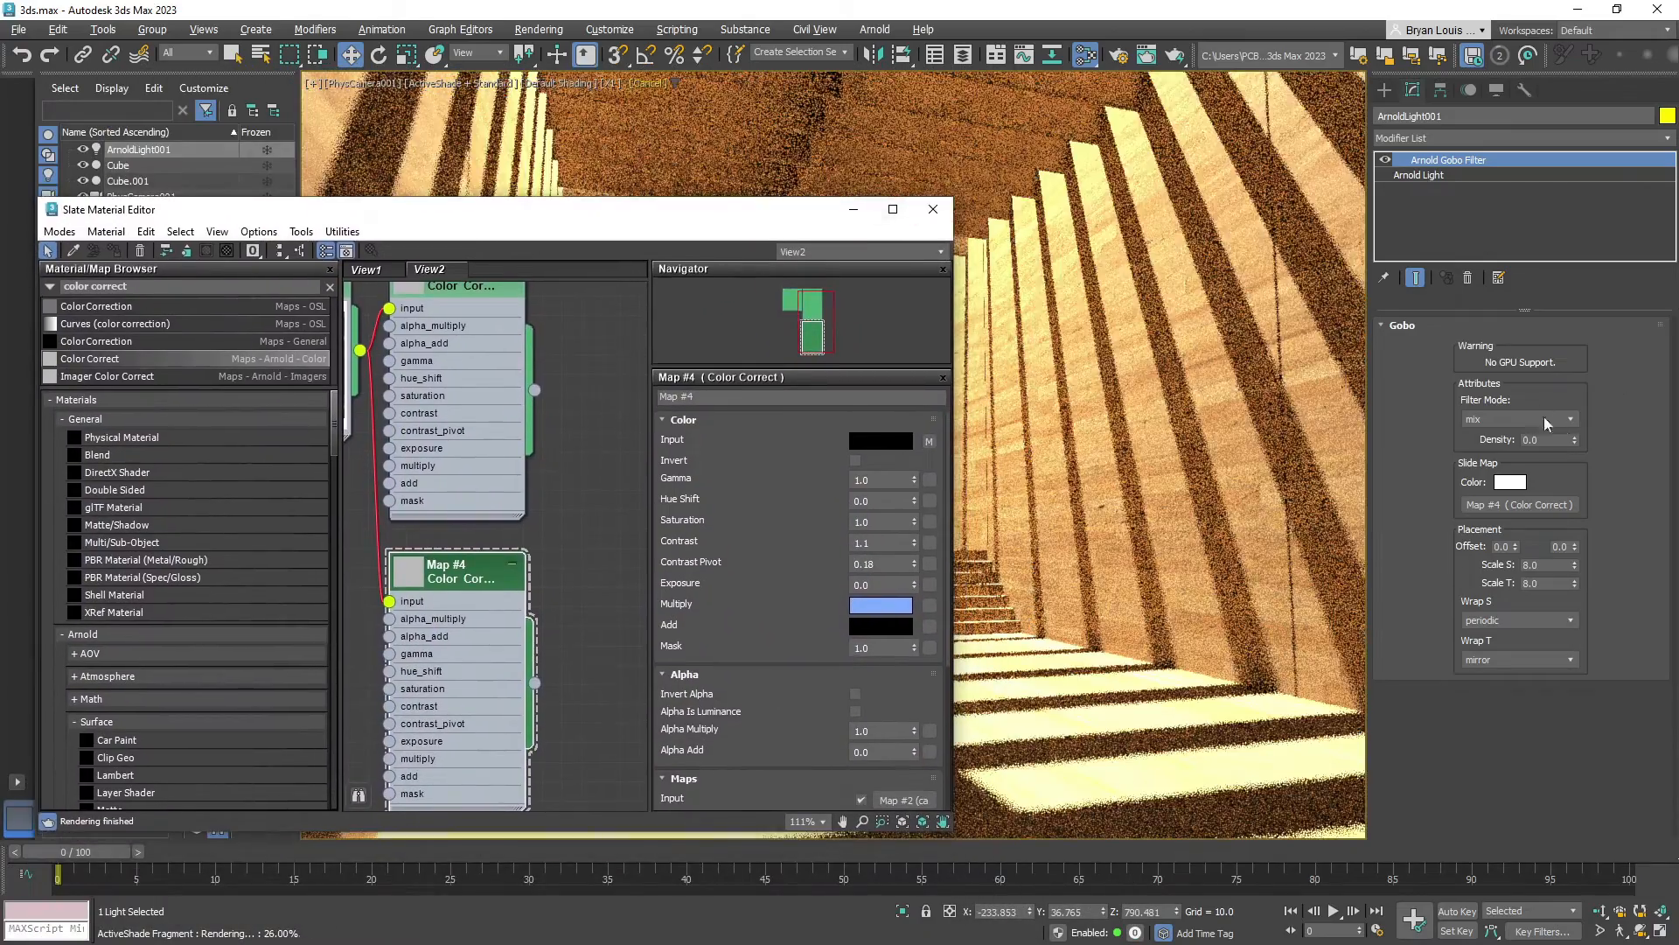
Compare gobo density values between 0.98 and 1.0 in the render and settle on a density of 1.0
left_click_drag(1579, 438, 1615, 348)
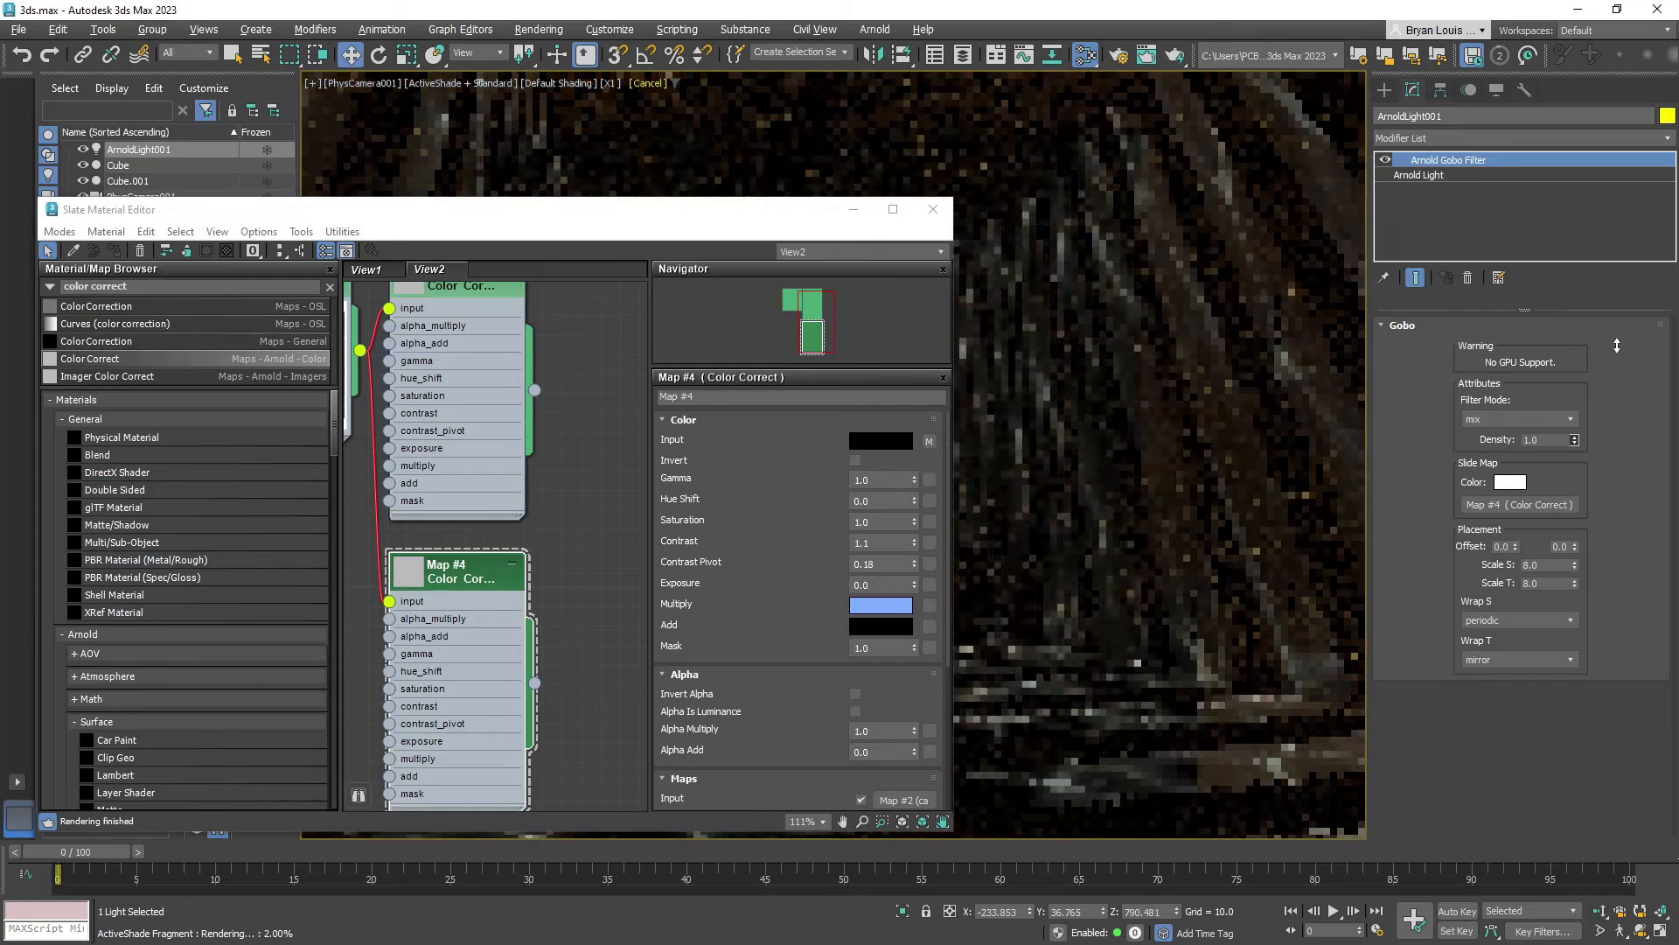
left_click_drag(736, 222, 489, 248)
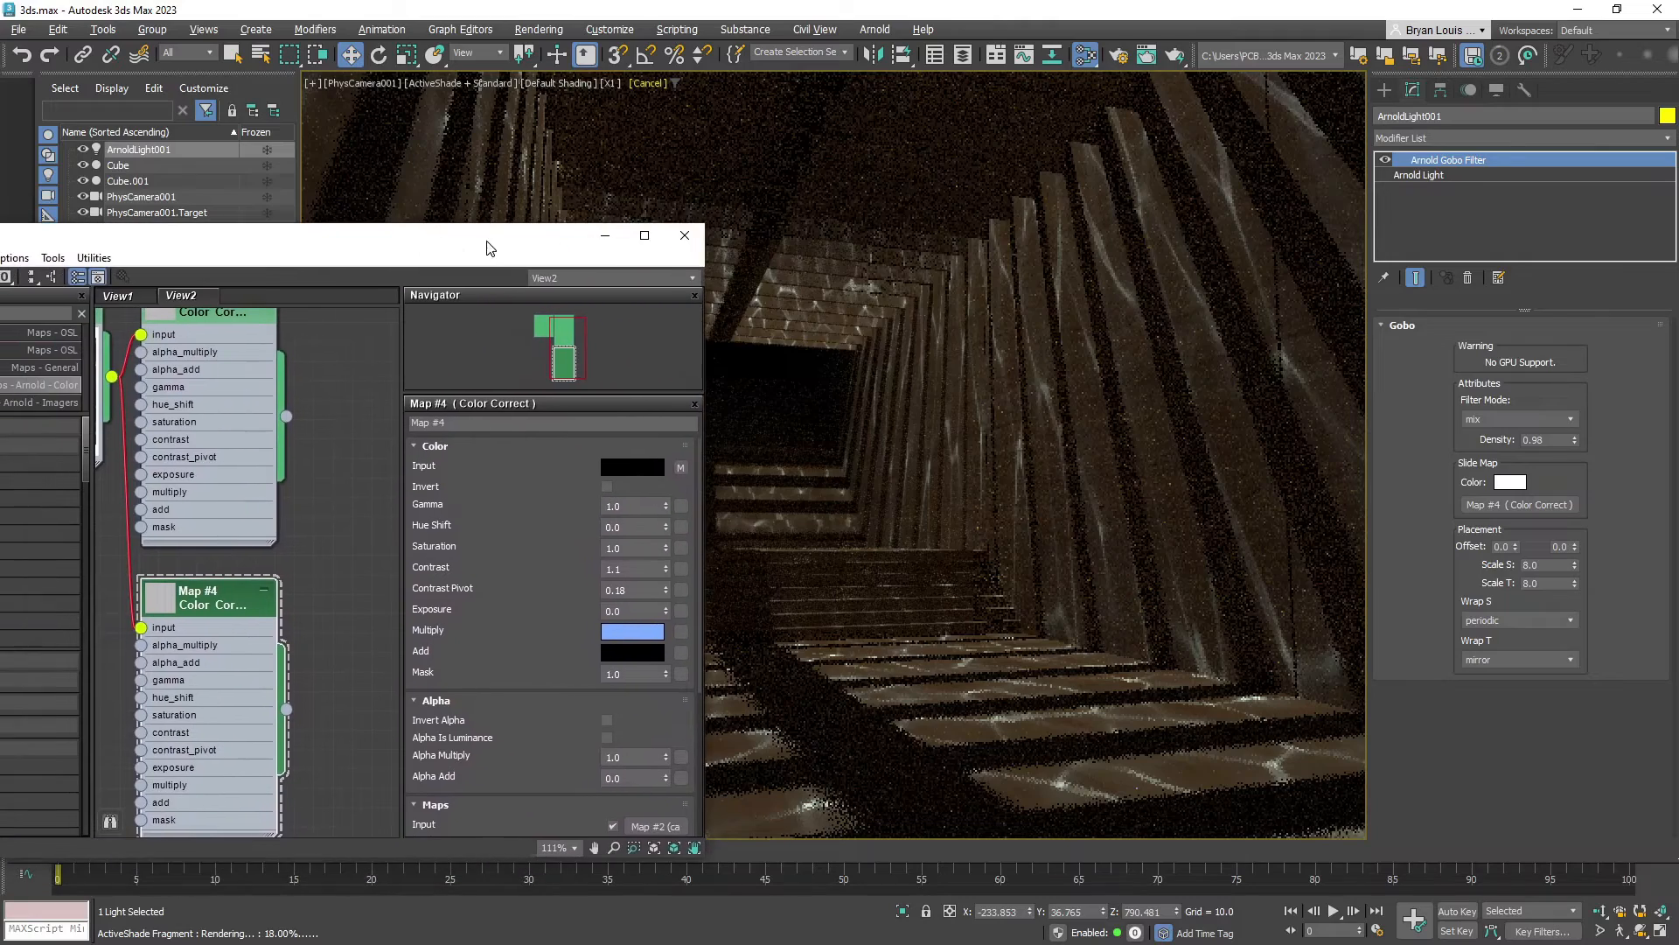
left_click(1575, 436)
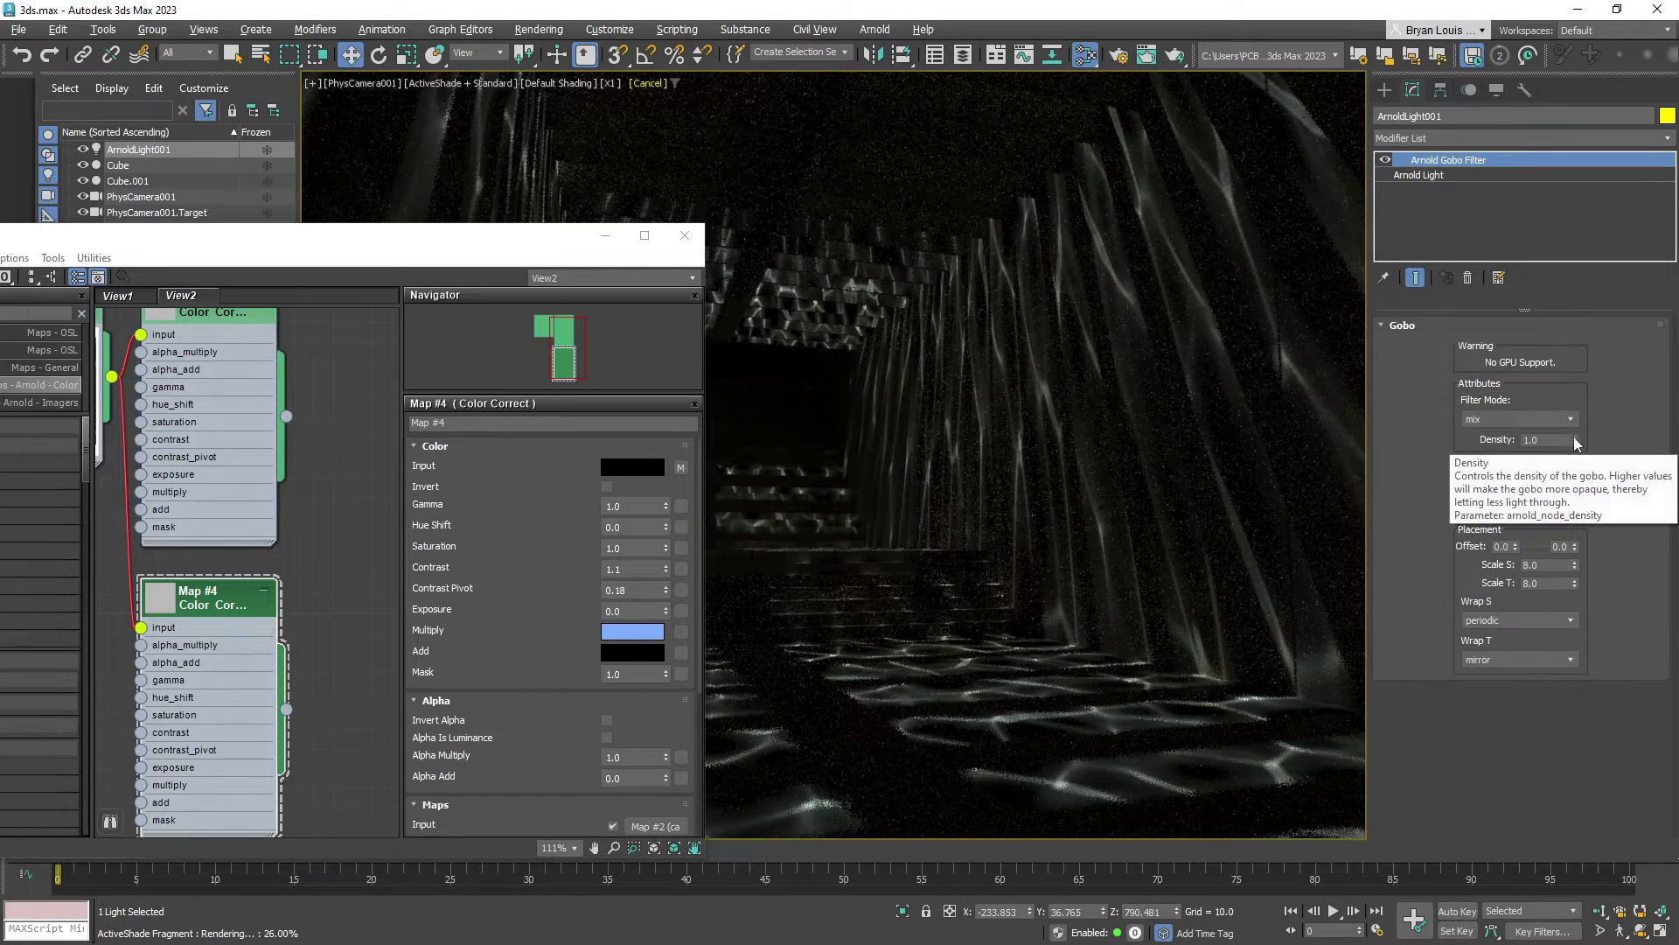
left_click(1576, 442)
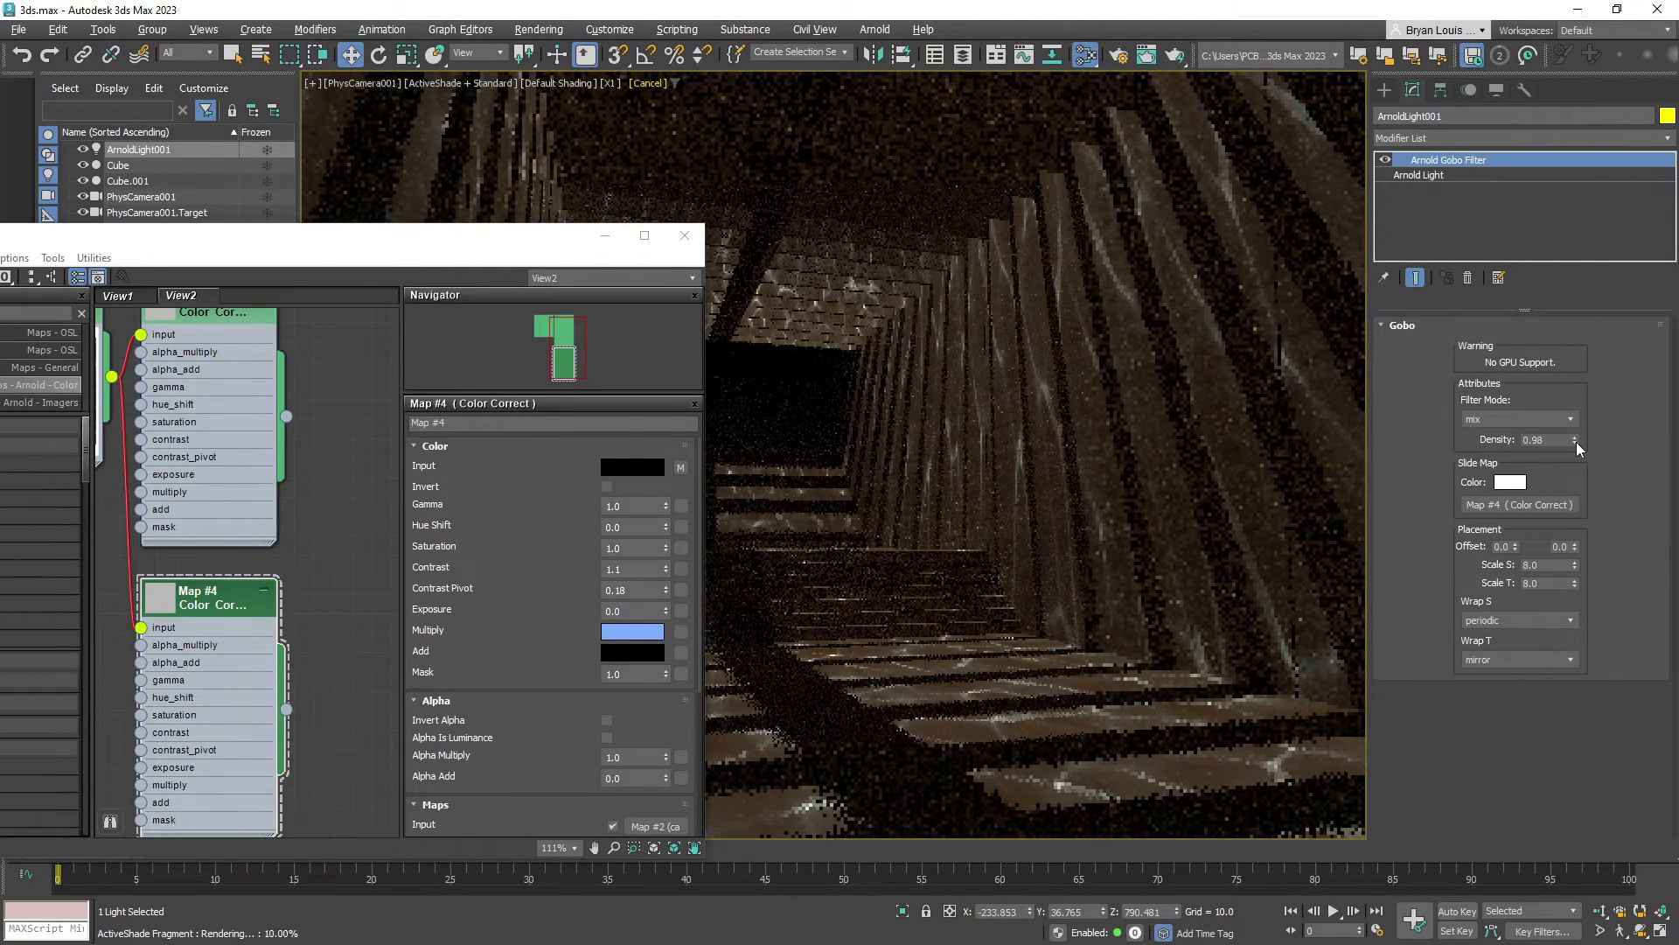
left_click(1576, 440)
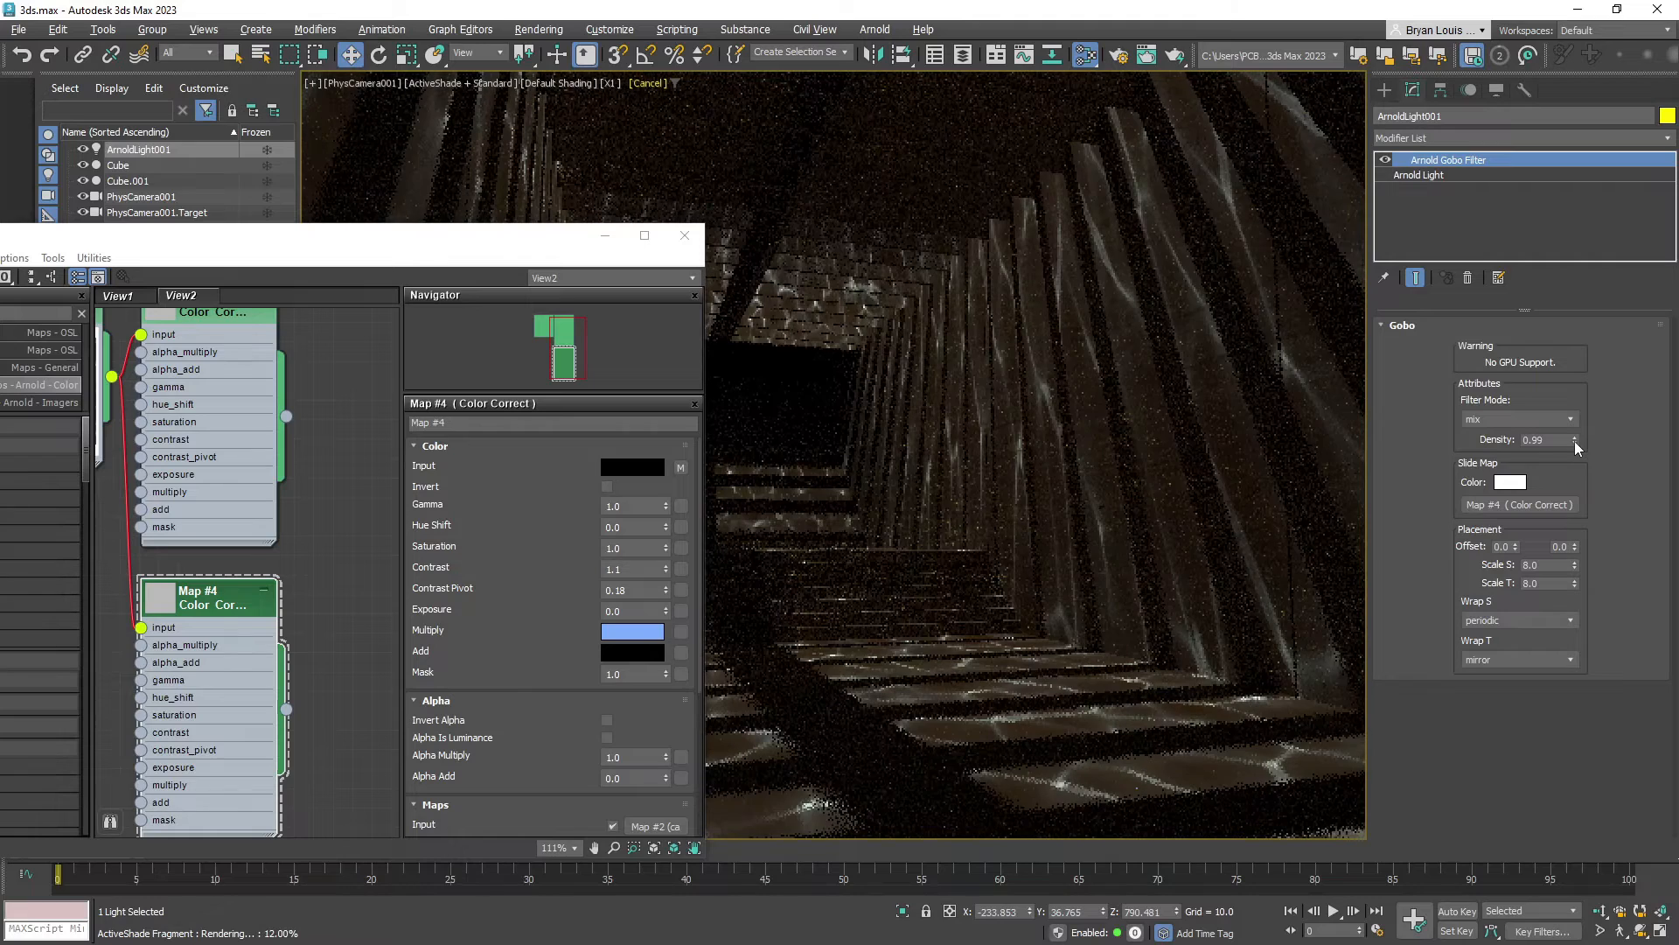
left_click(1576, 440)
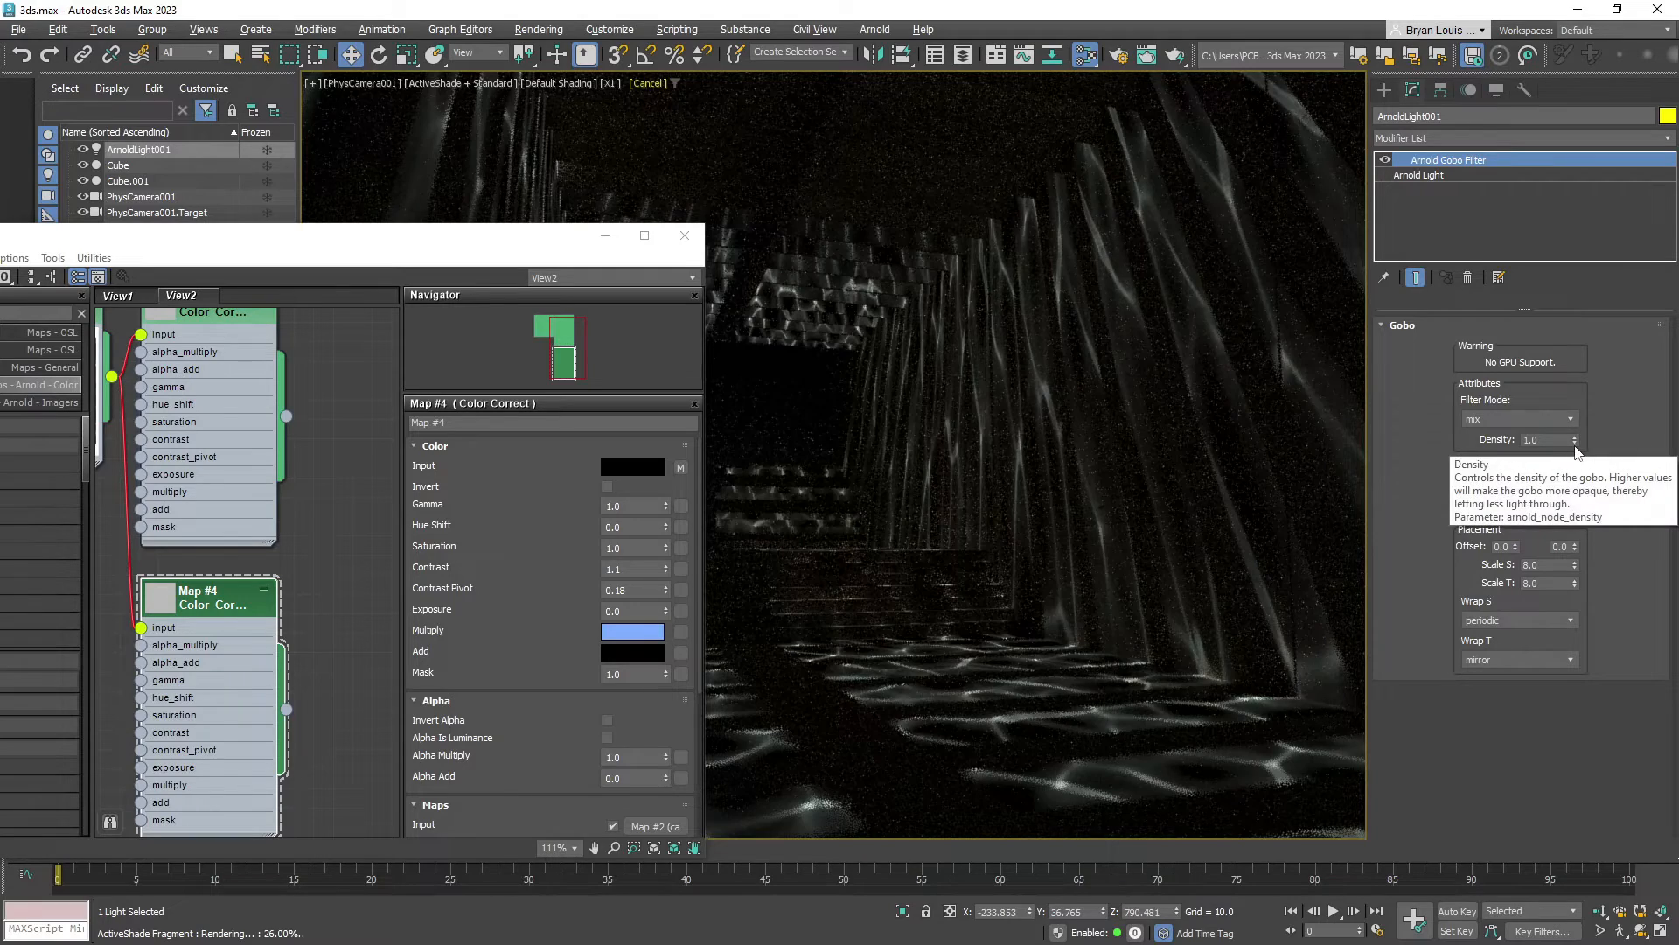
left_click(1576, 445)
left_click(1577, 444)
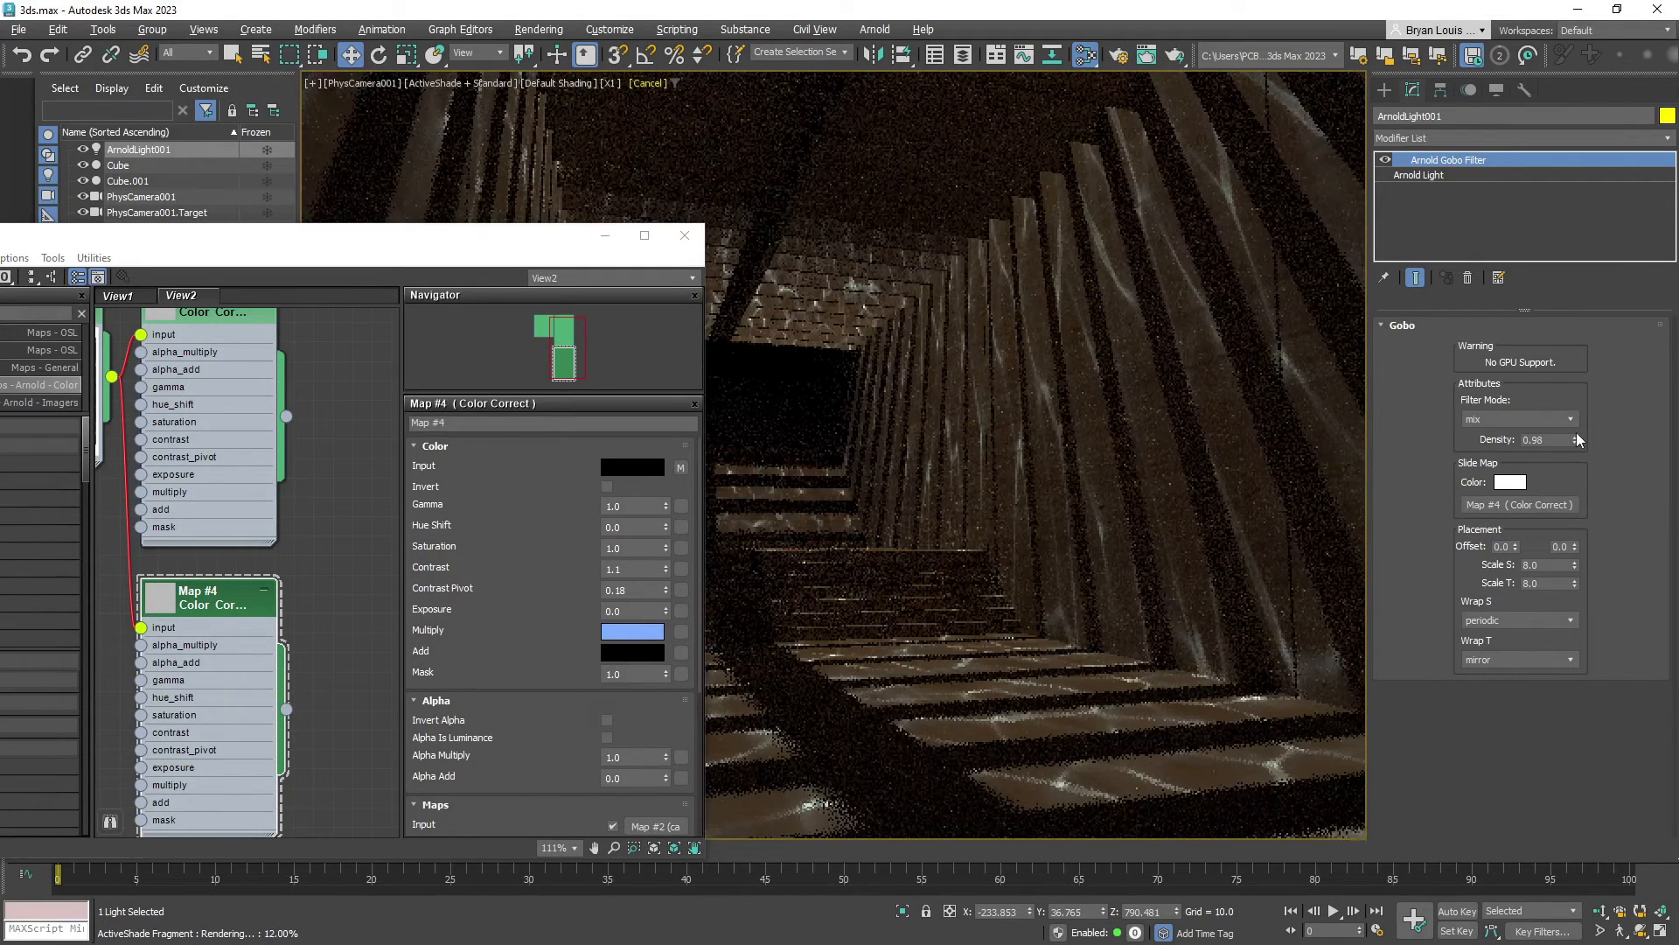
left_click(1576, 436)
left_click(1576, 437)
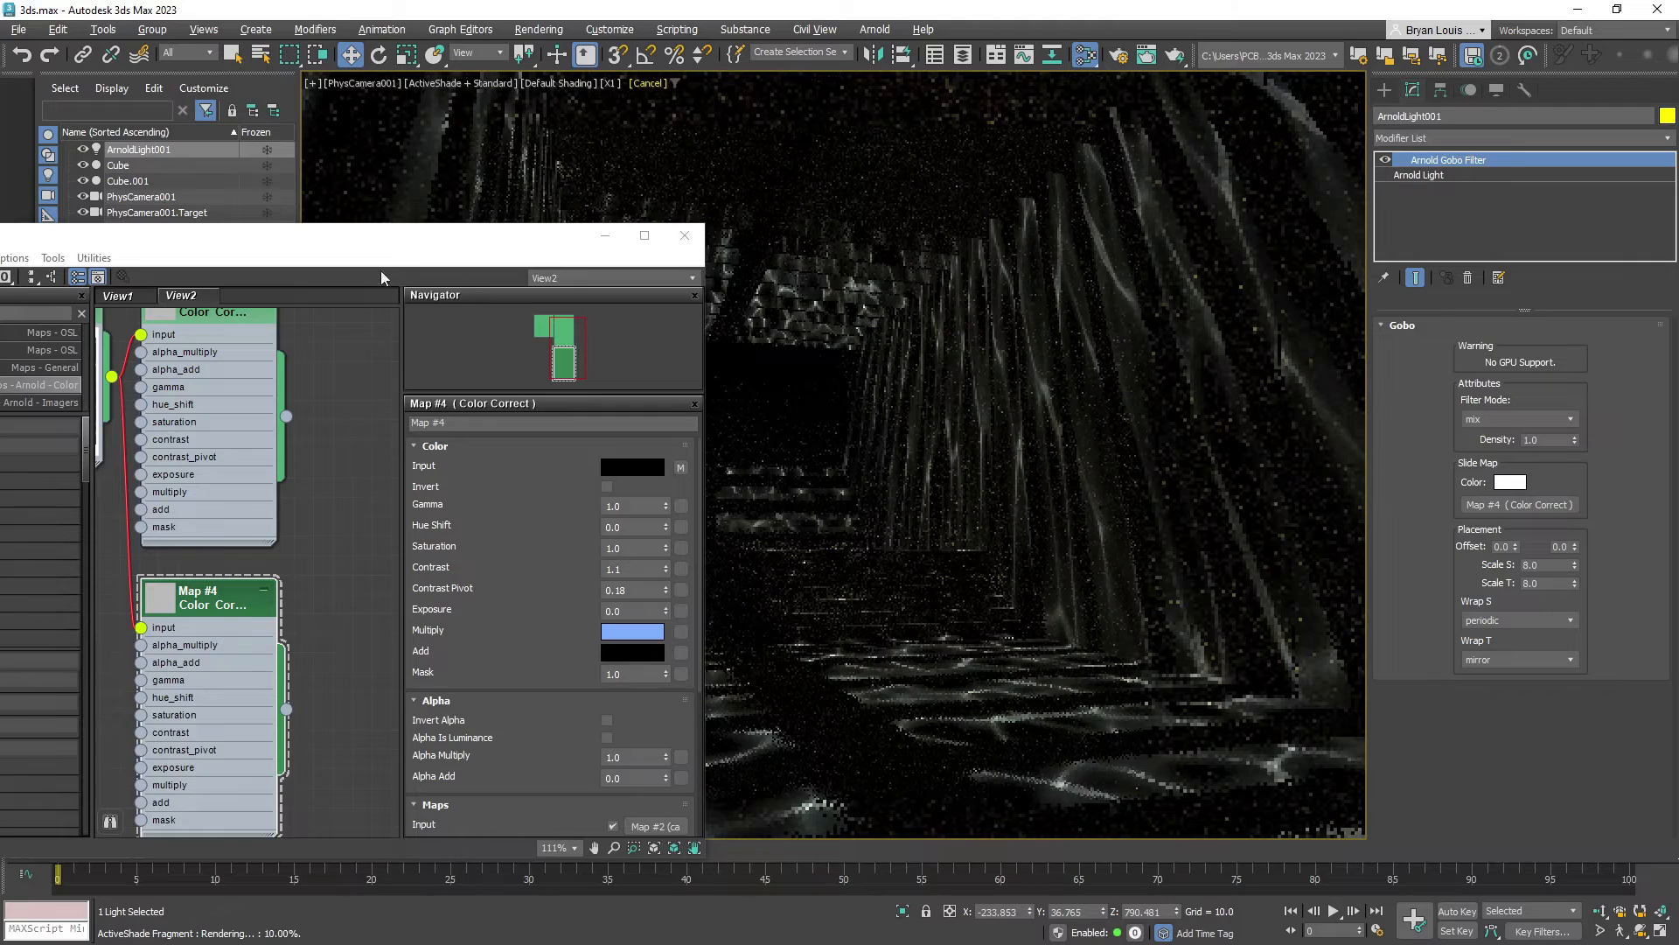
Close the material editor and change the Arnold light's color to a saturated yellow
left_click_drag(406, 252, 605, 226)
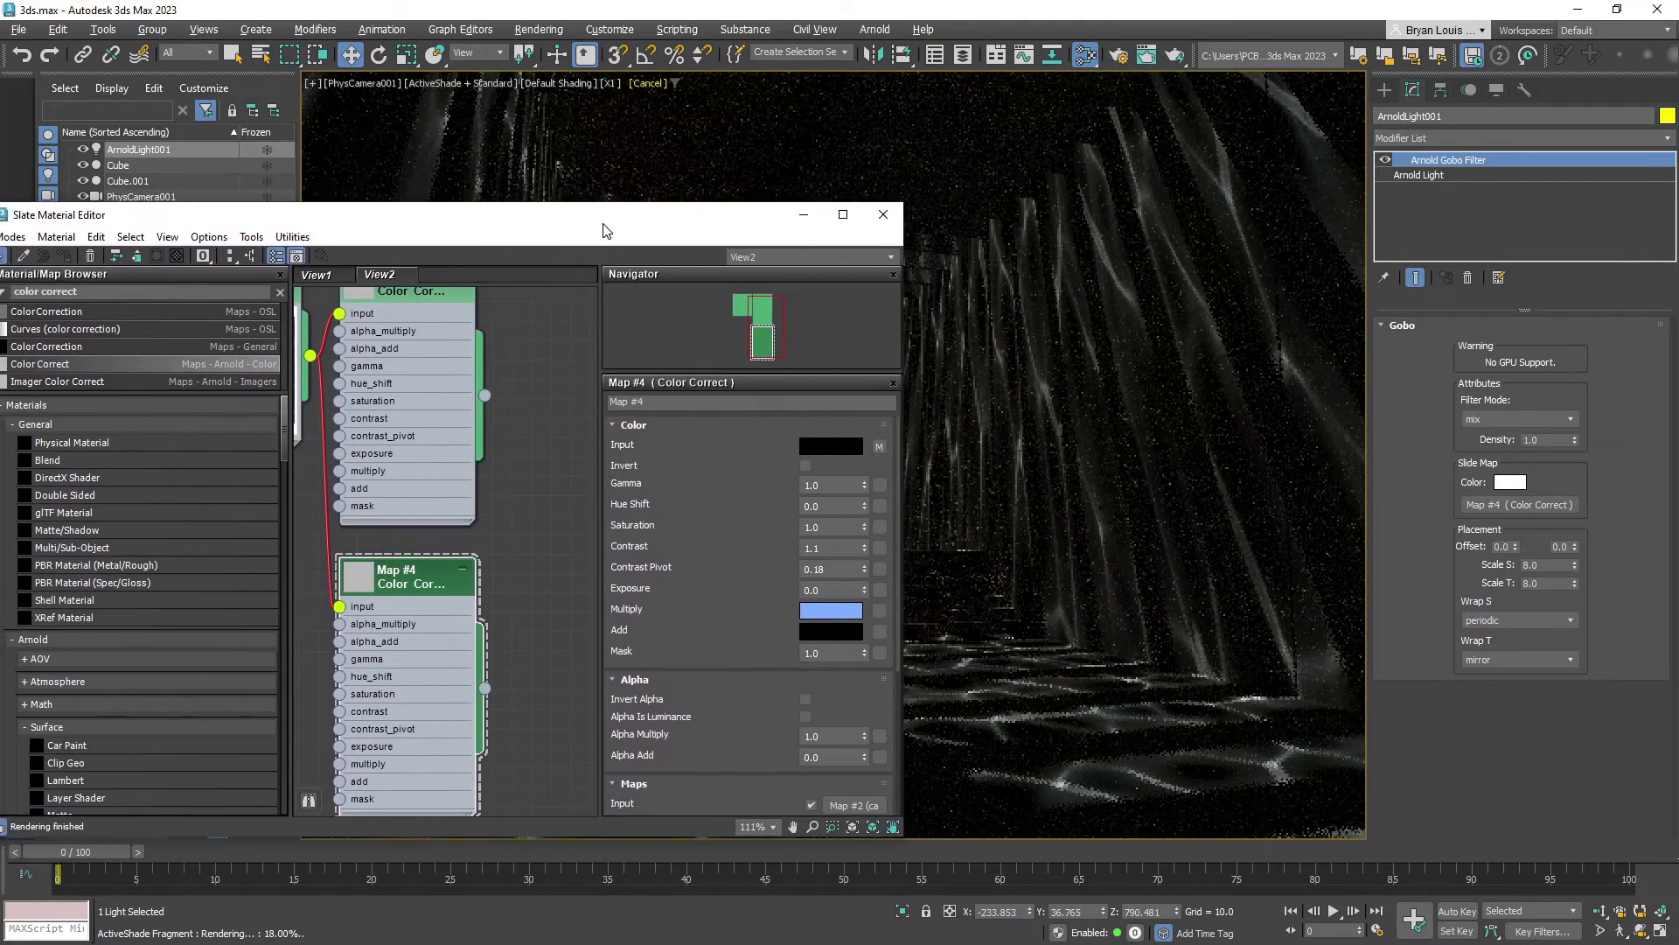
left_click(880, 219)
left_click(1440, 174)
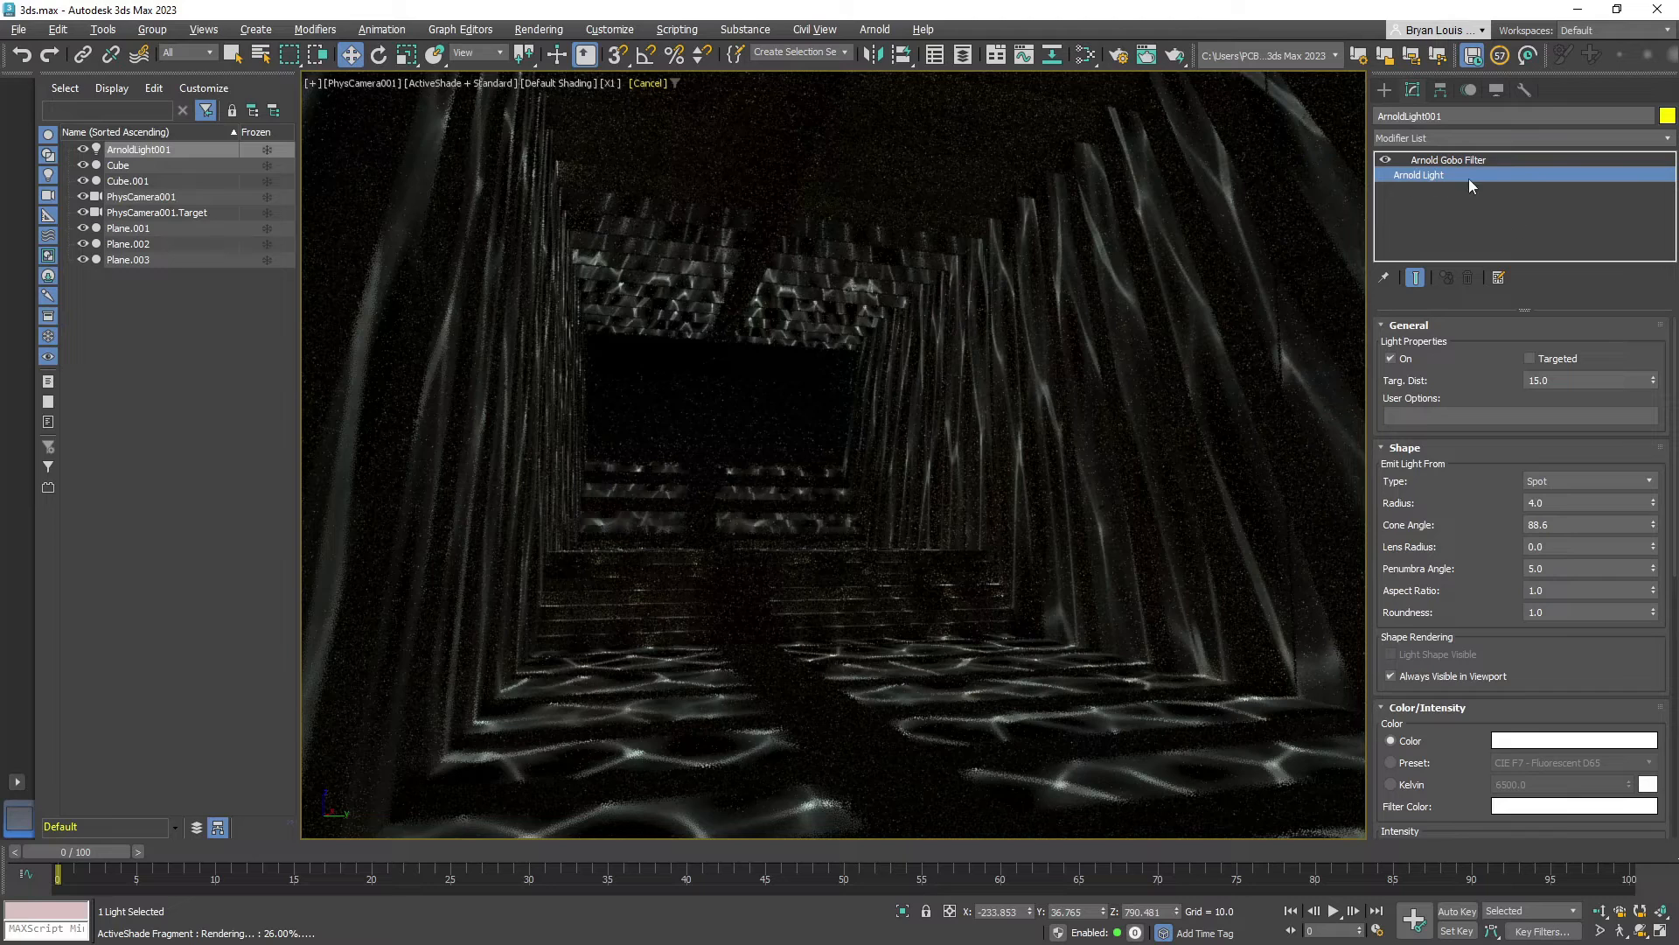
scroll(1673, 437, "down", 4)
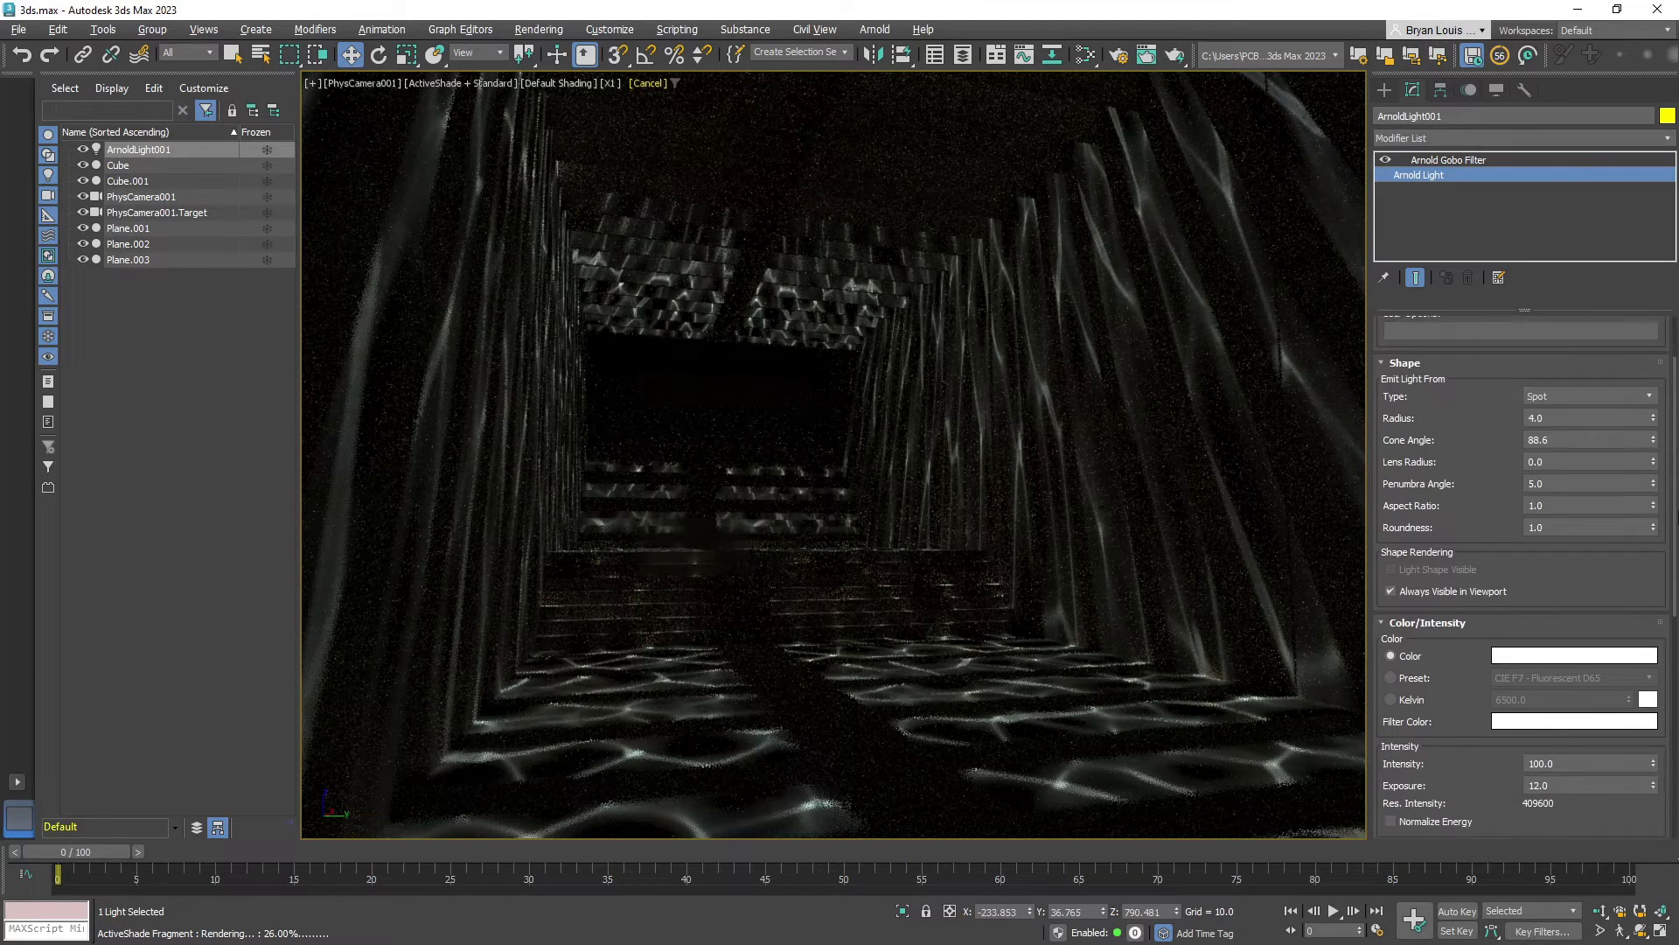
left_click_drag(1677, 544, 1677, 548)
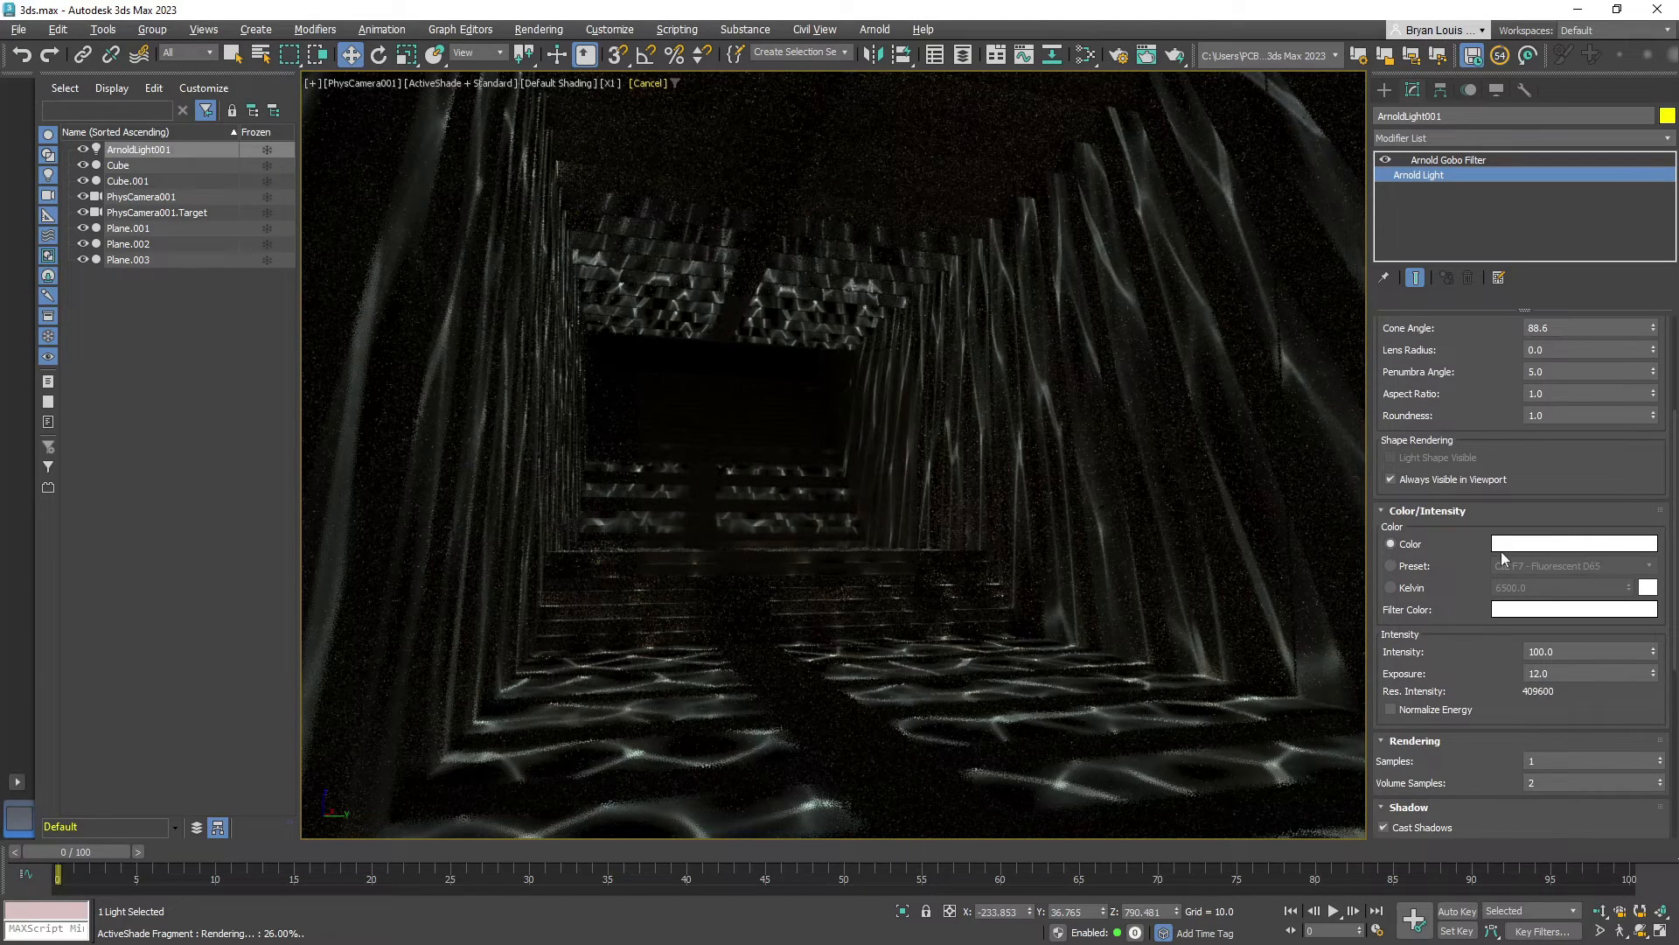
left_click(1562, 550)
left_click_drag(1083, 182, 960, 259)
left_click_drag(1151, 329, 1058, 322)
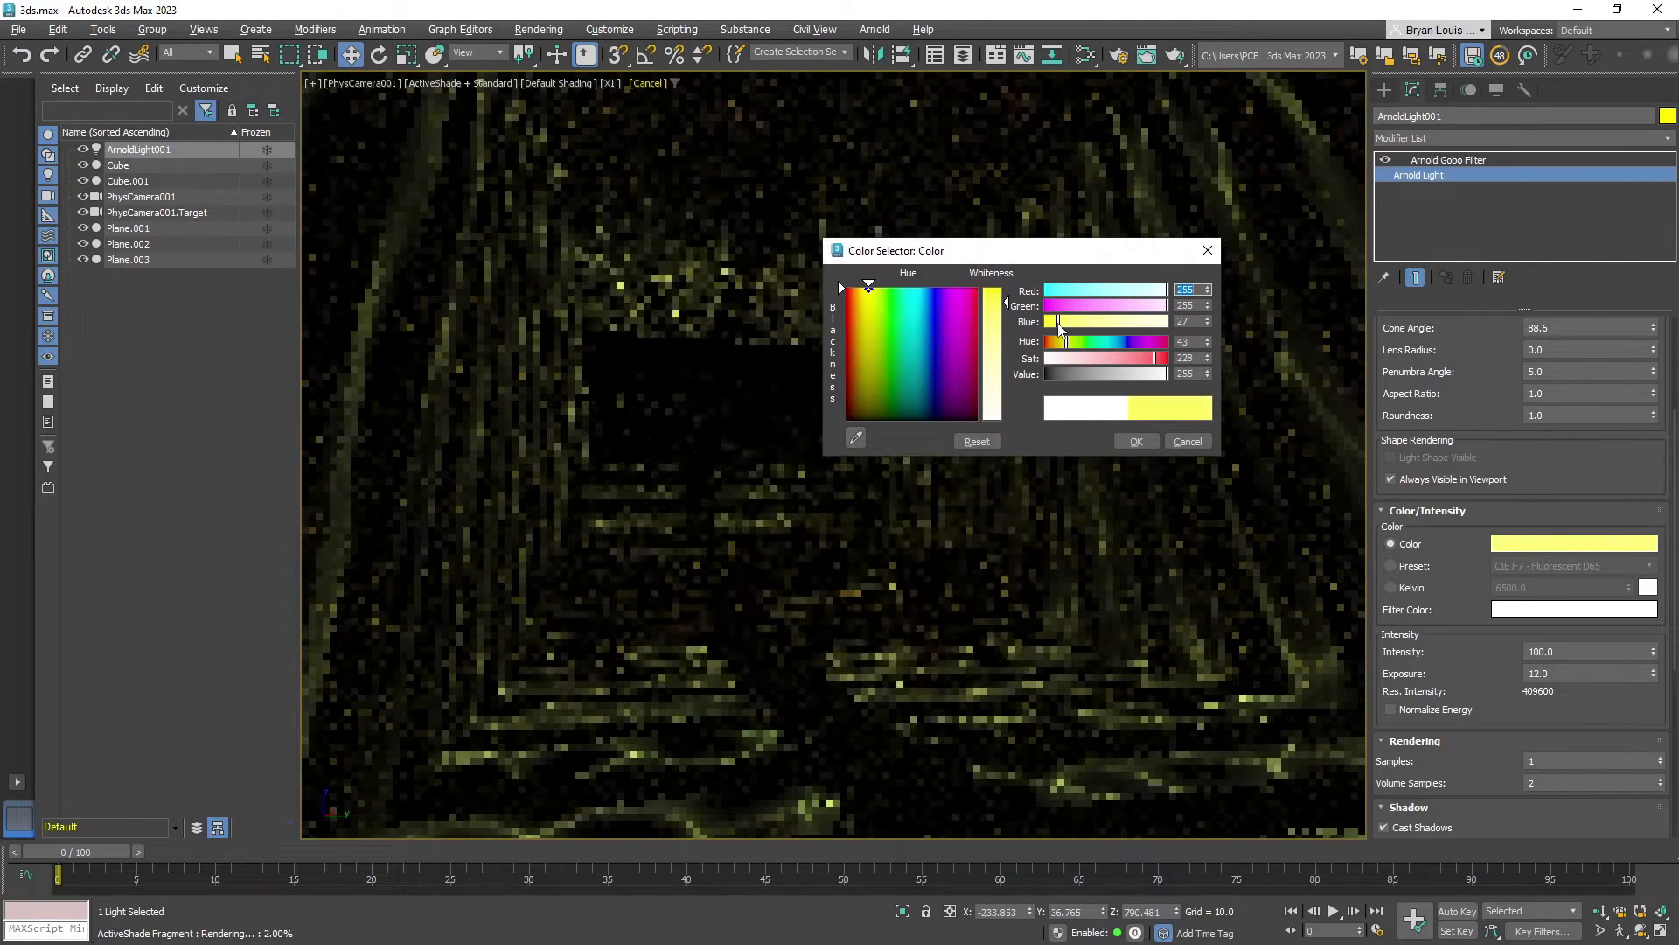
left_click(1134, 438)
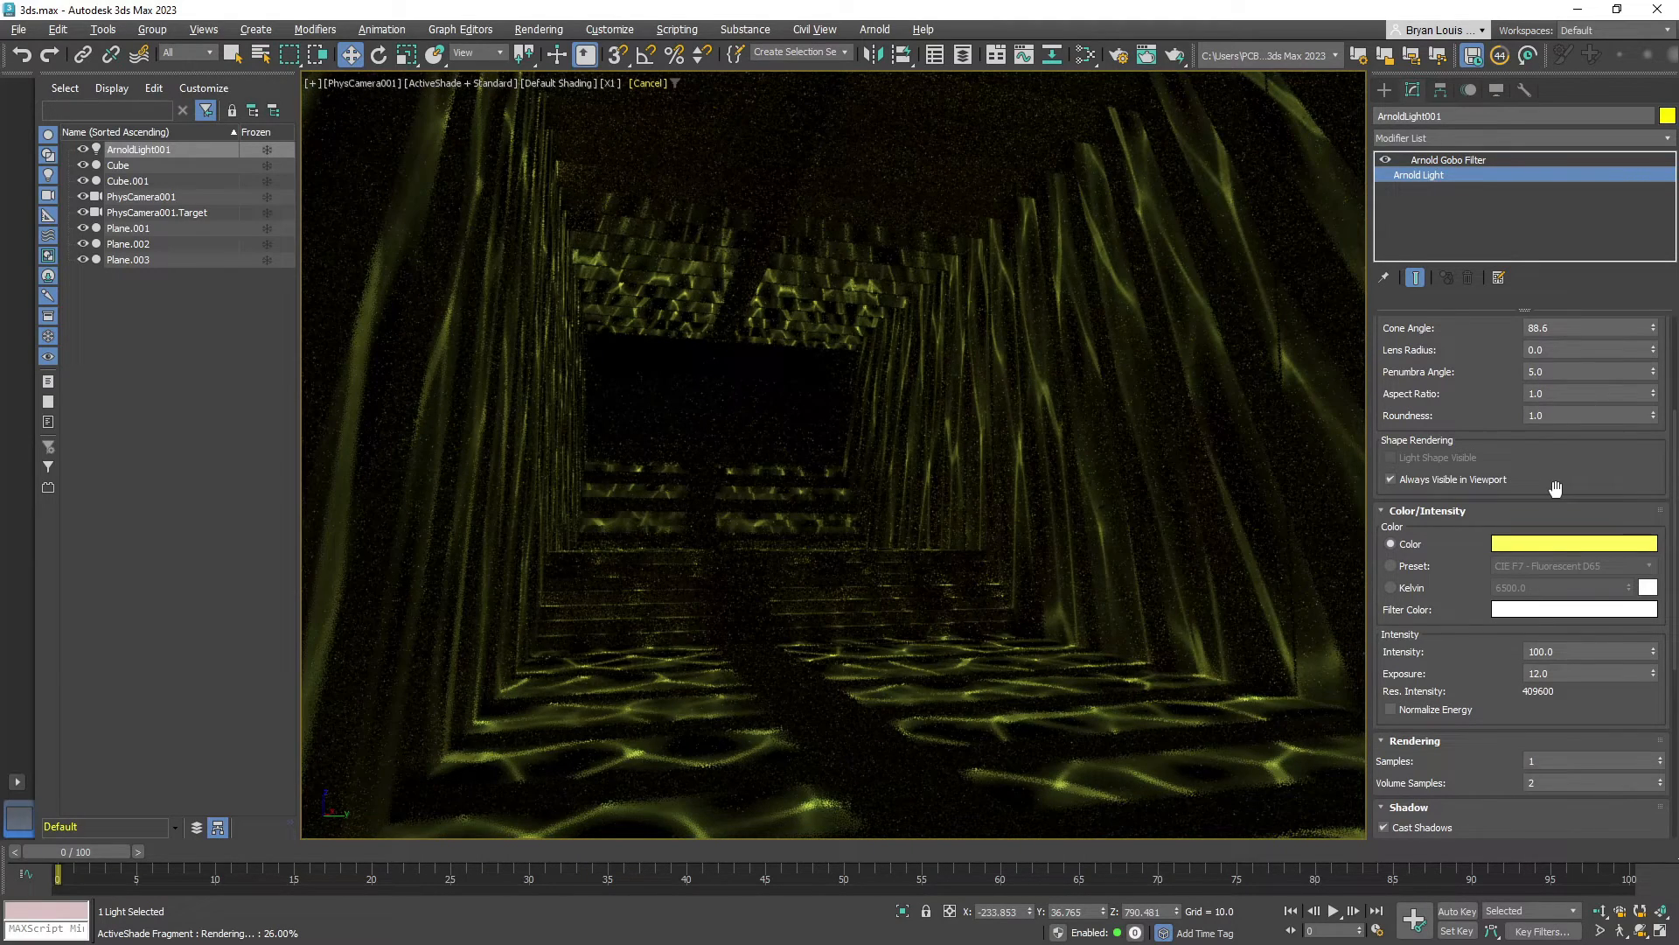
left_click(1566, 546)
left_click_drag(1331, 371, 1331, 355)
Compare Arnold Gobo filter densities of 0.99 and 0.98 in the render with the yellow light
left_click(1494, 160)
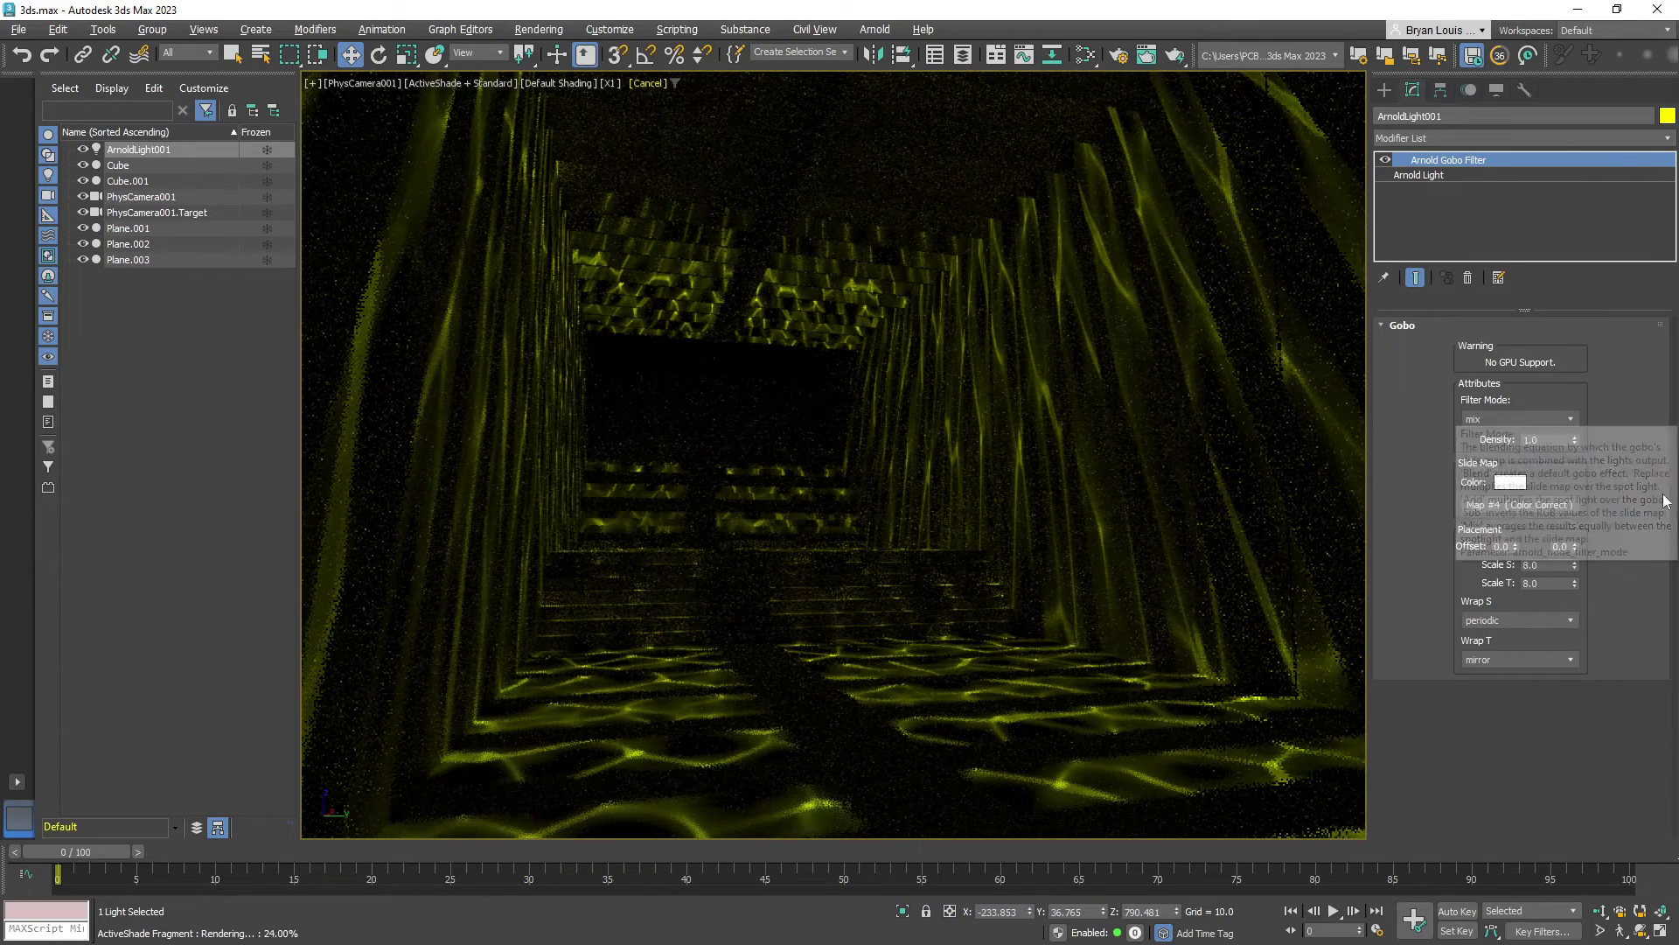
left_click(1575, 442)
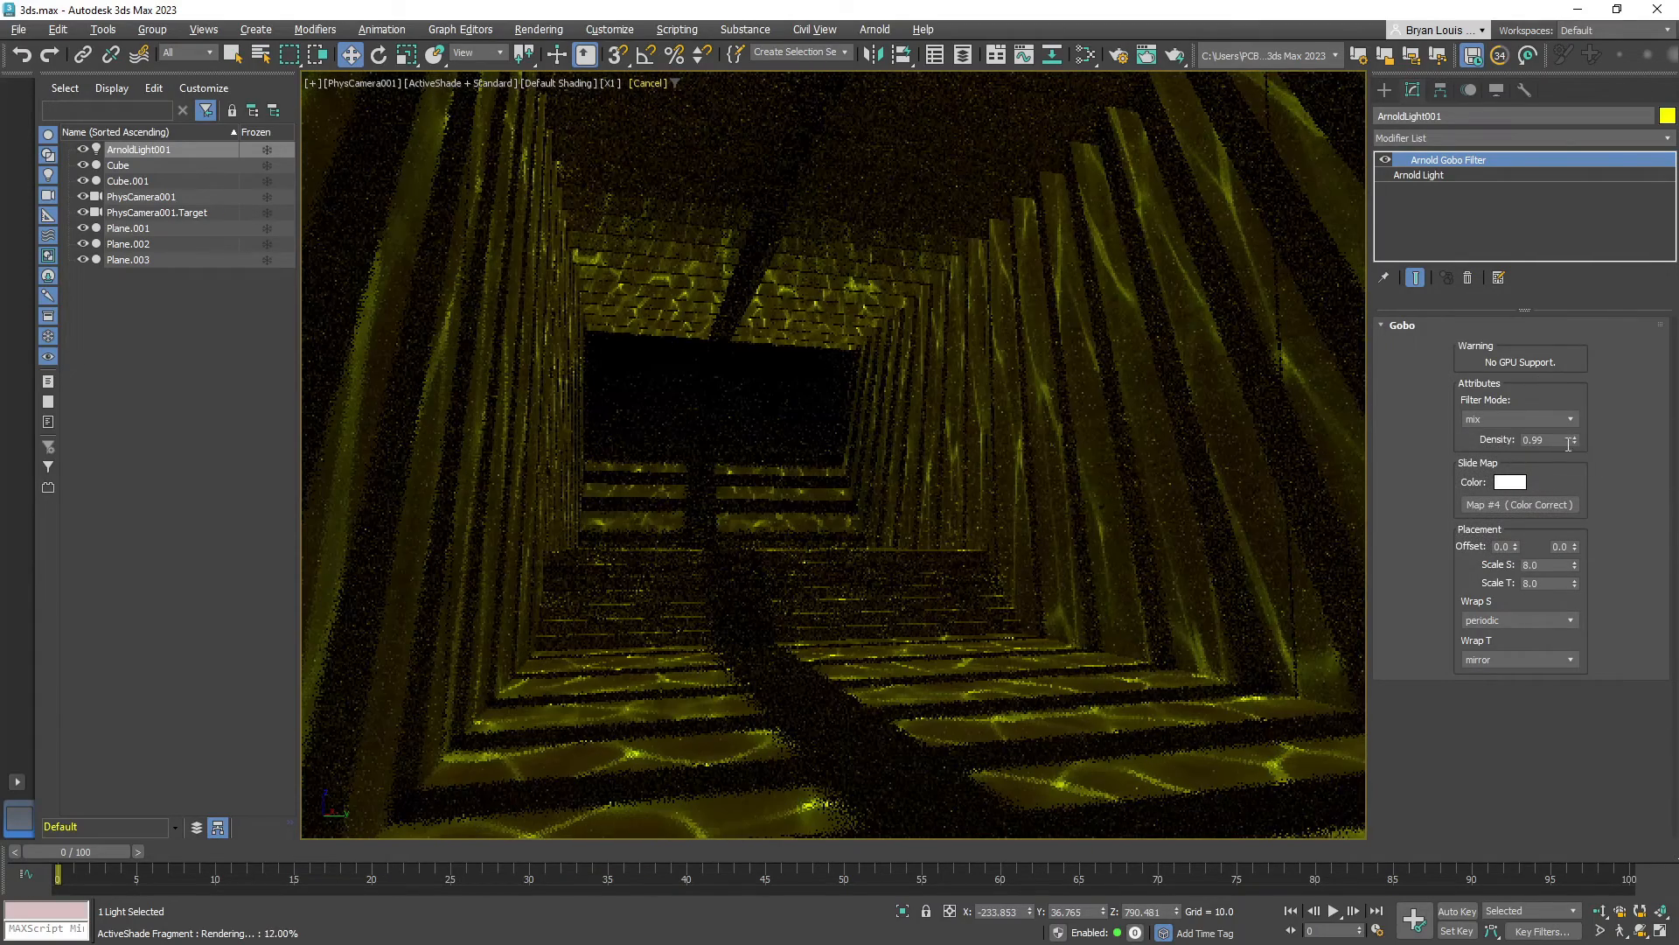
left_click(1573, 443)
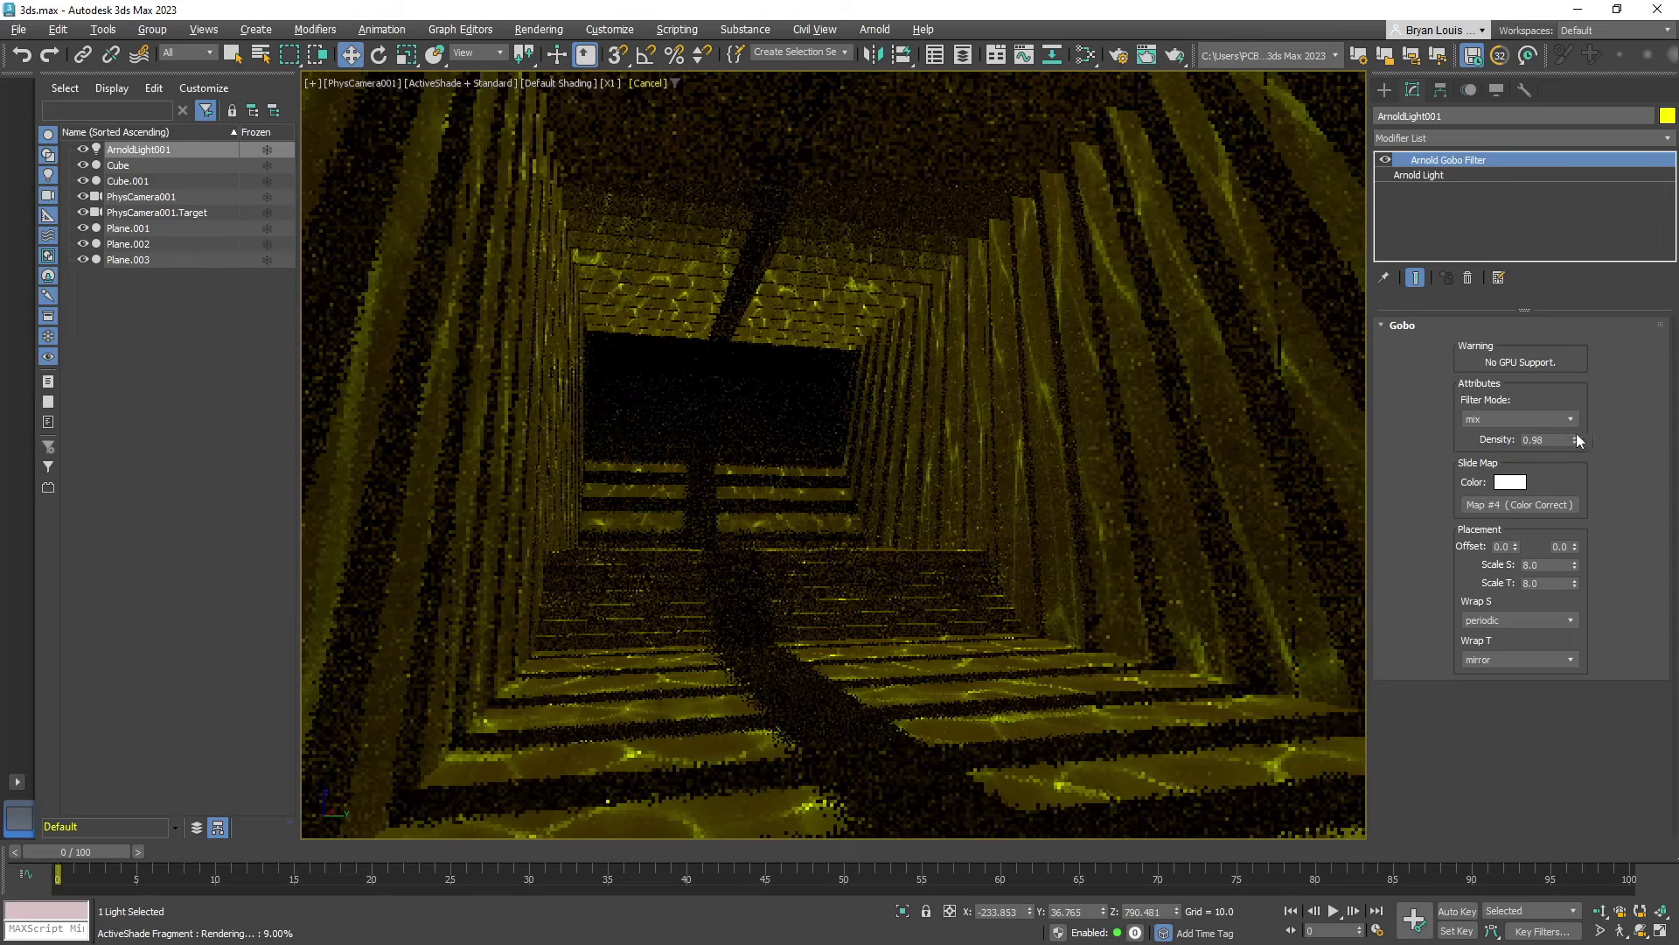
left_click(1576, 437)
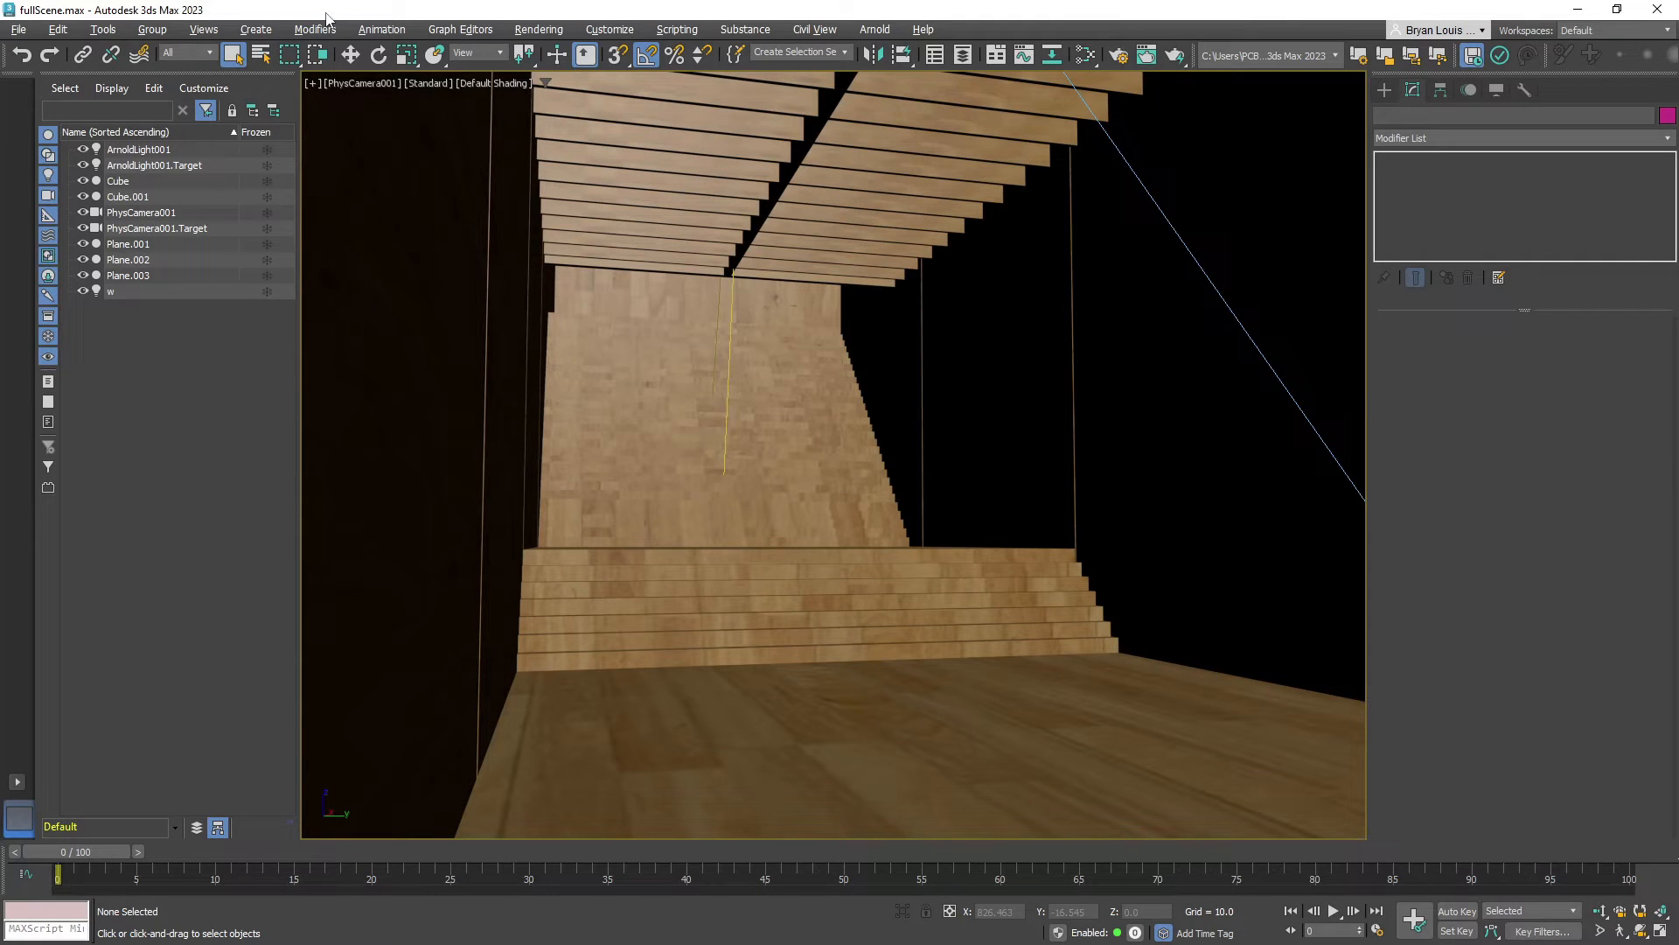
left_click(429, 83)
left_click(456, 101)
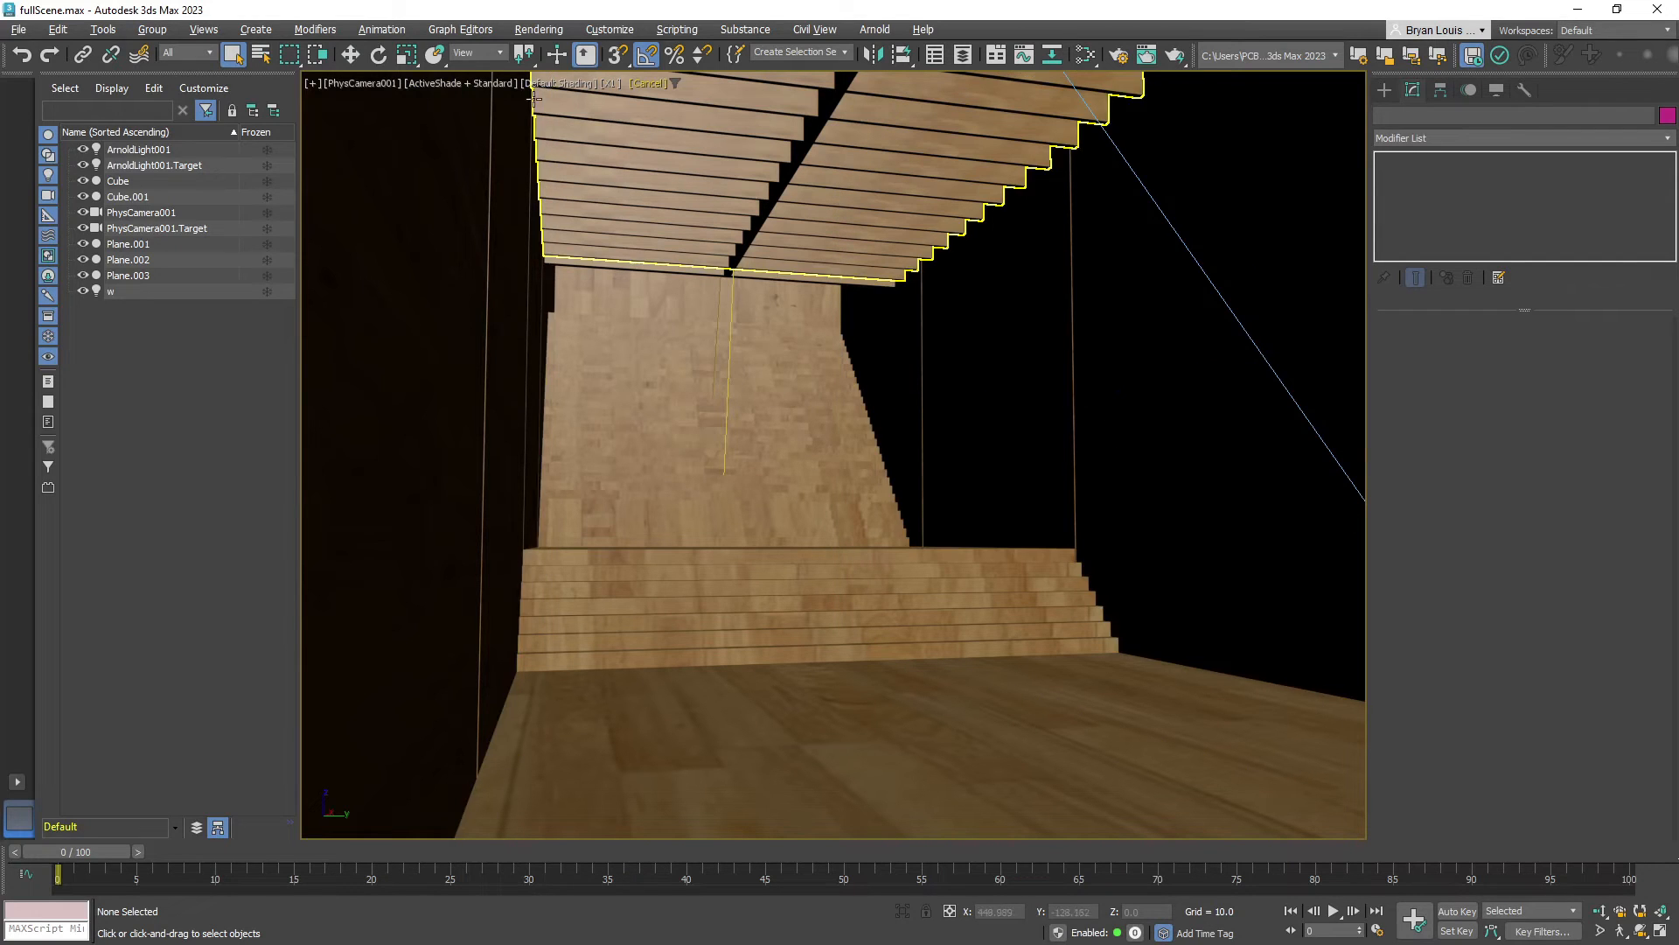
left_click(460, 84)
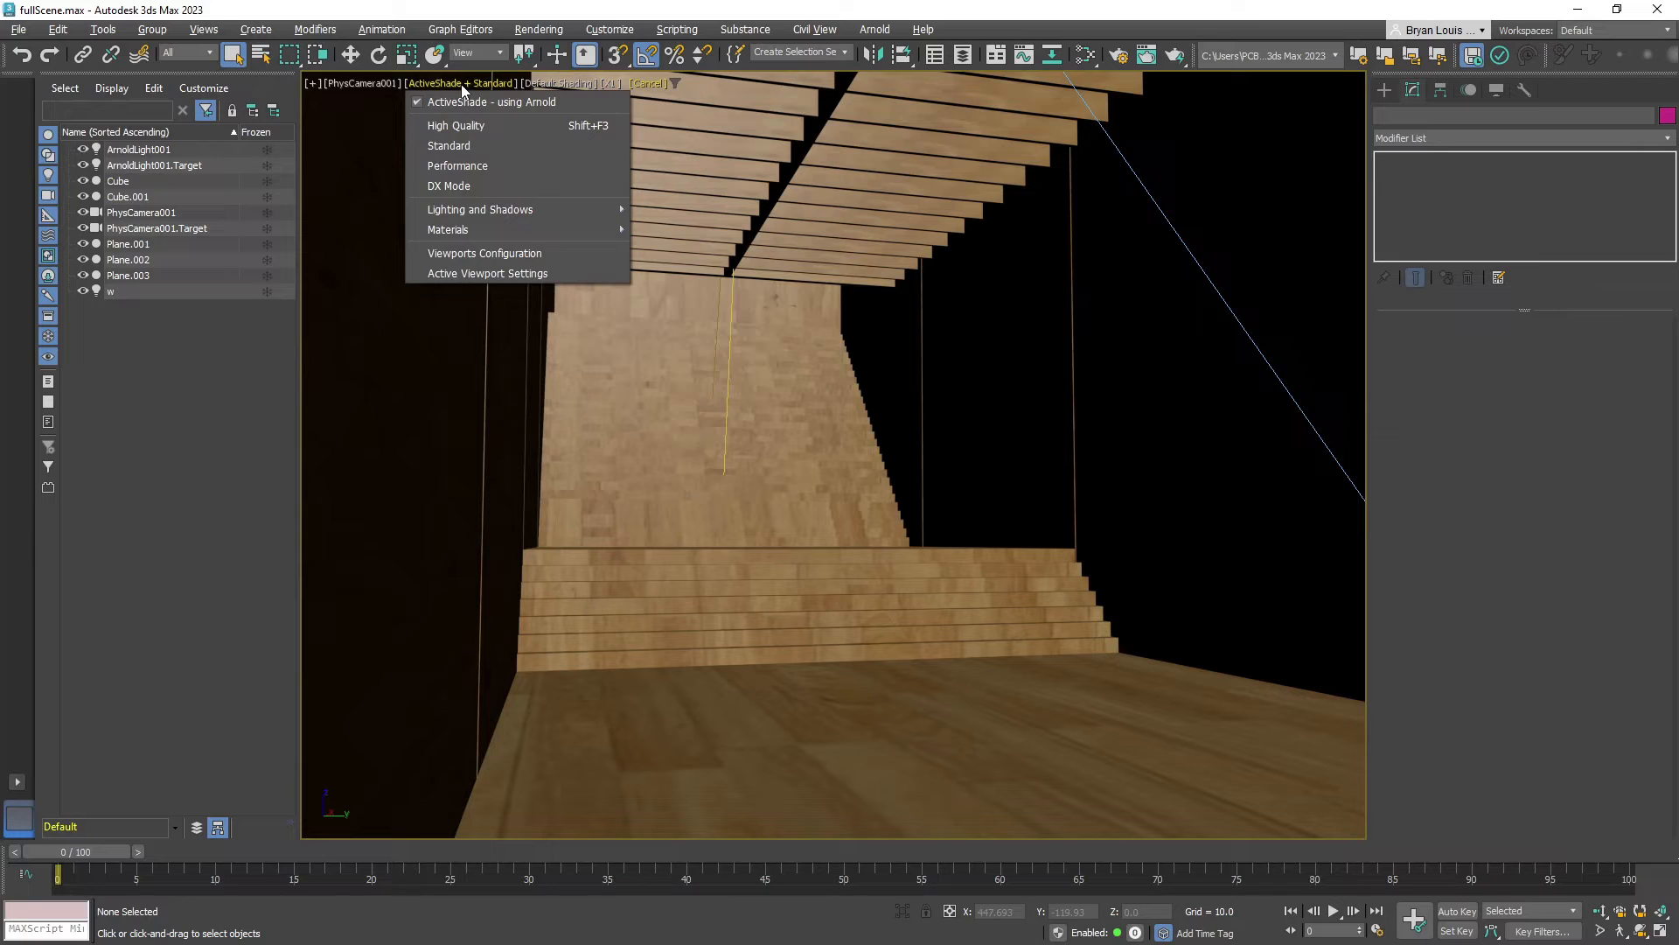
left_click(492, 103)
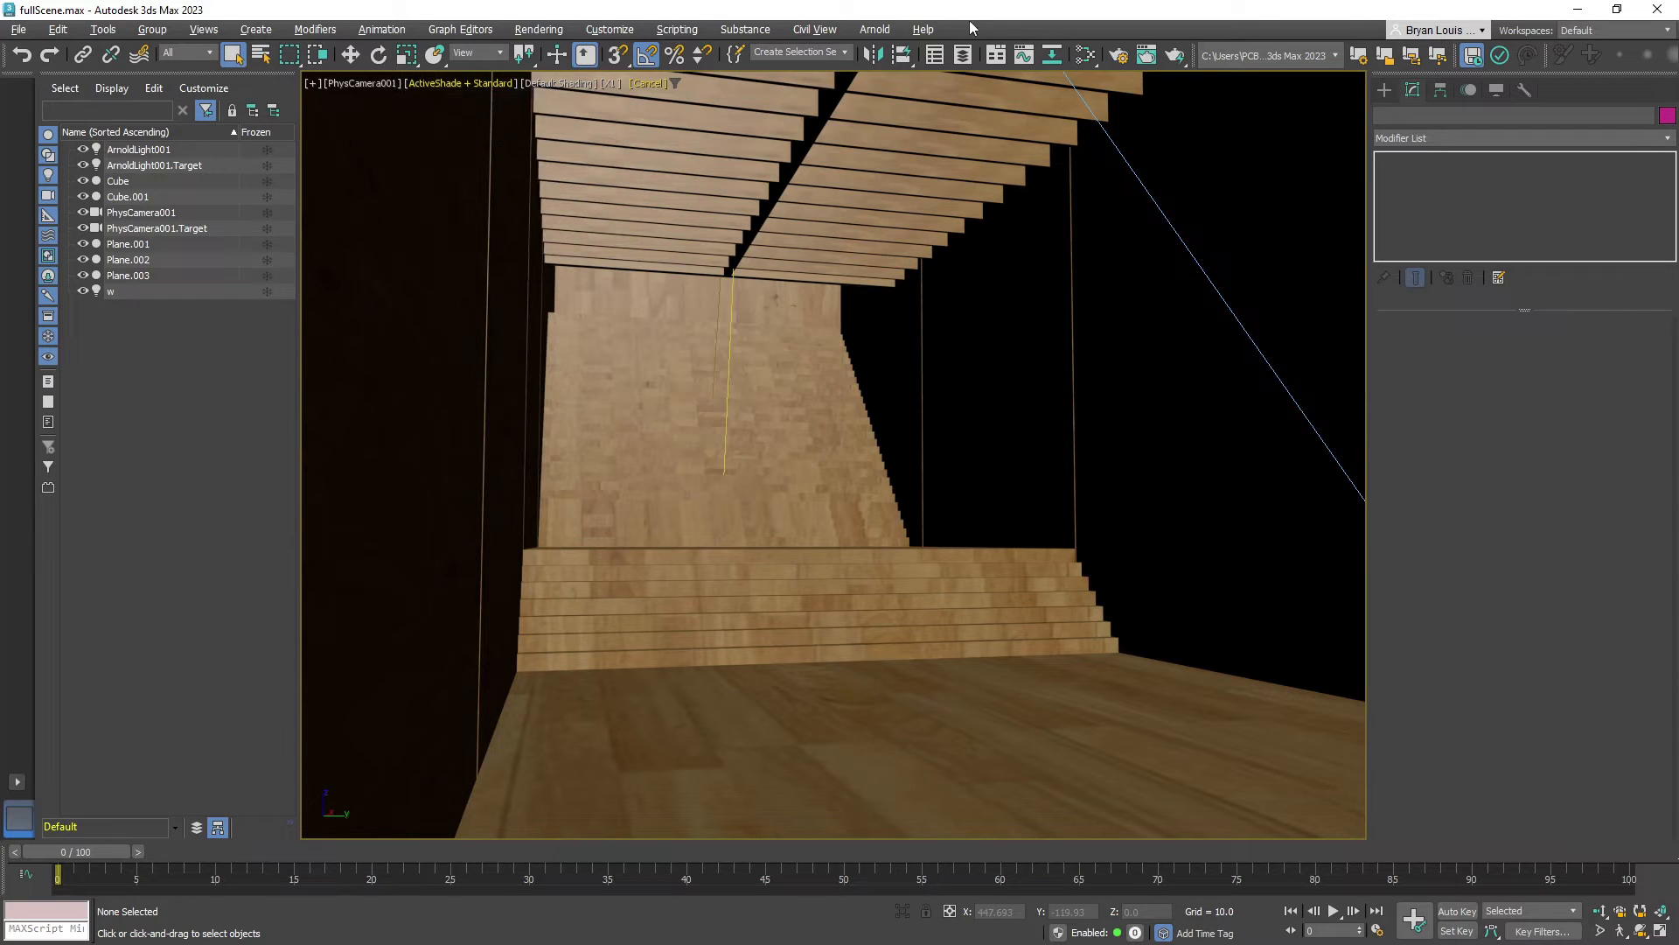
Render the full scene's camera view in Arnold RenderView and examine the caustic light patterns and atmospheric haze in the corridor
left_click(870, 31)
left_click(925, 58)
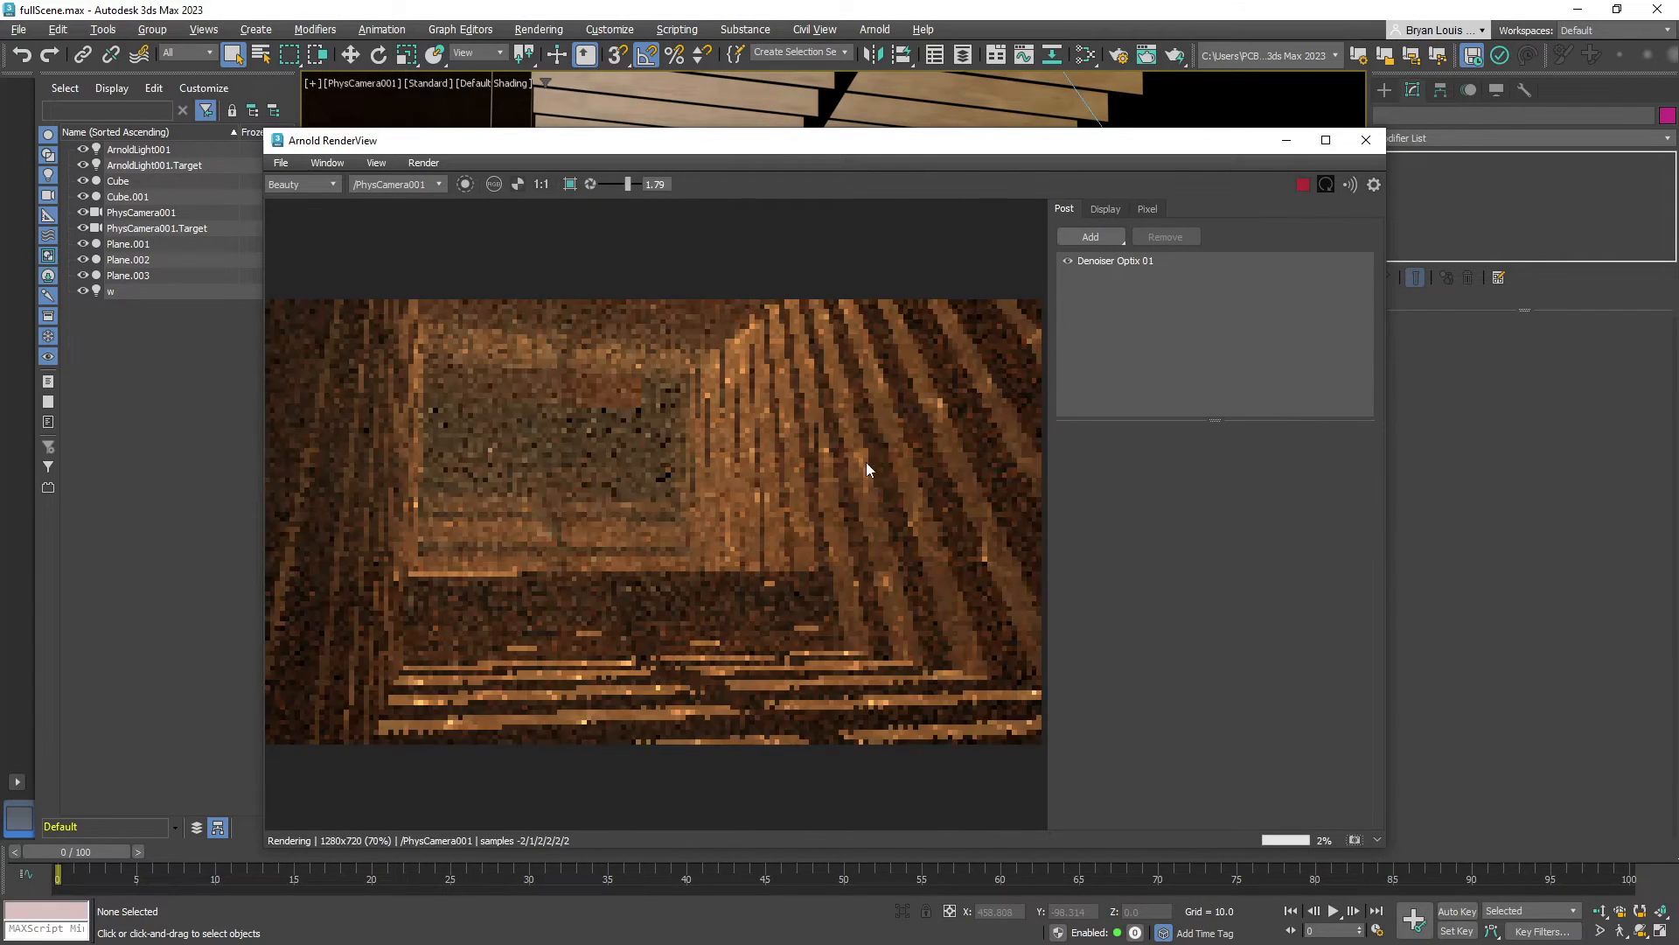
scroll(730, 407, "down", 1)
mouse_move(624, 457)
middle_mouse_down()
mouse_move(707, 527)
mouse_move(646, 465)
middle_mouse_up()
scroll(707, 524, "up", 2)
scroll(645, 467, "down", 1)
scroll(645, 469, "up", 3)
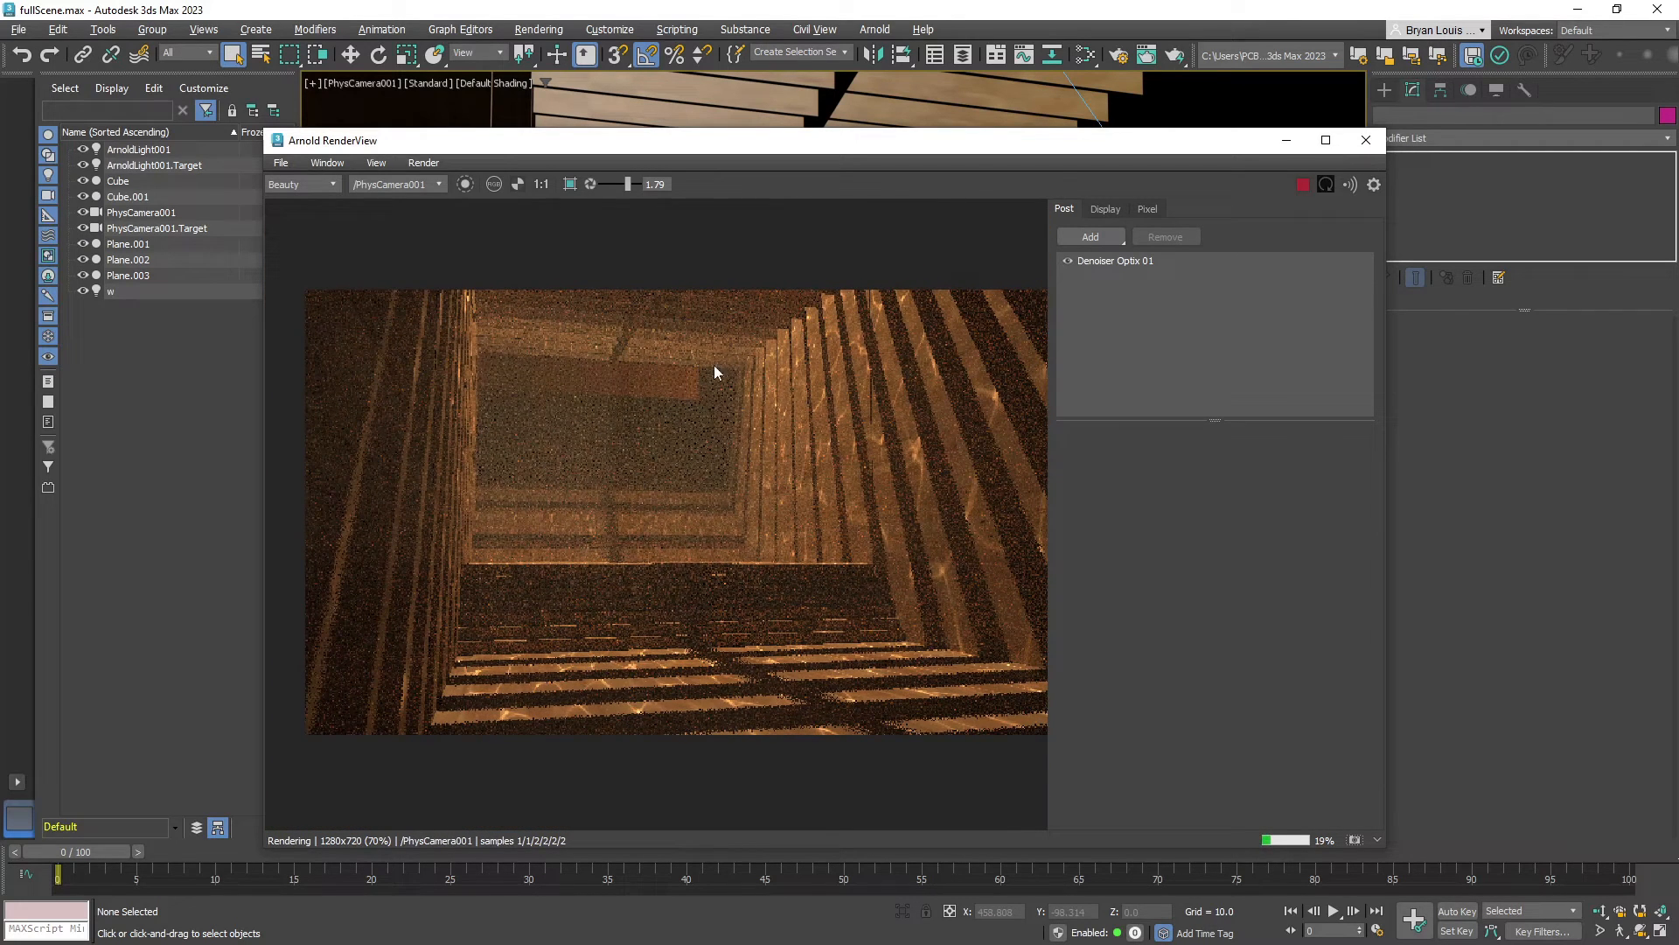
scroll(674, 385, "down", 1)
scroll(674, 402, "up", 1)
middle_click_drag(676, 408, 689, 429)
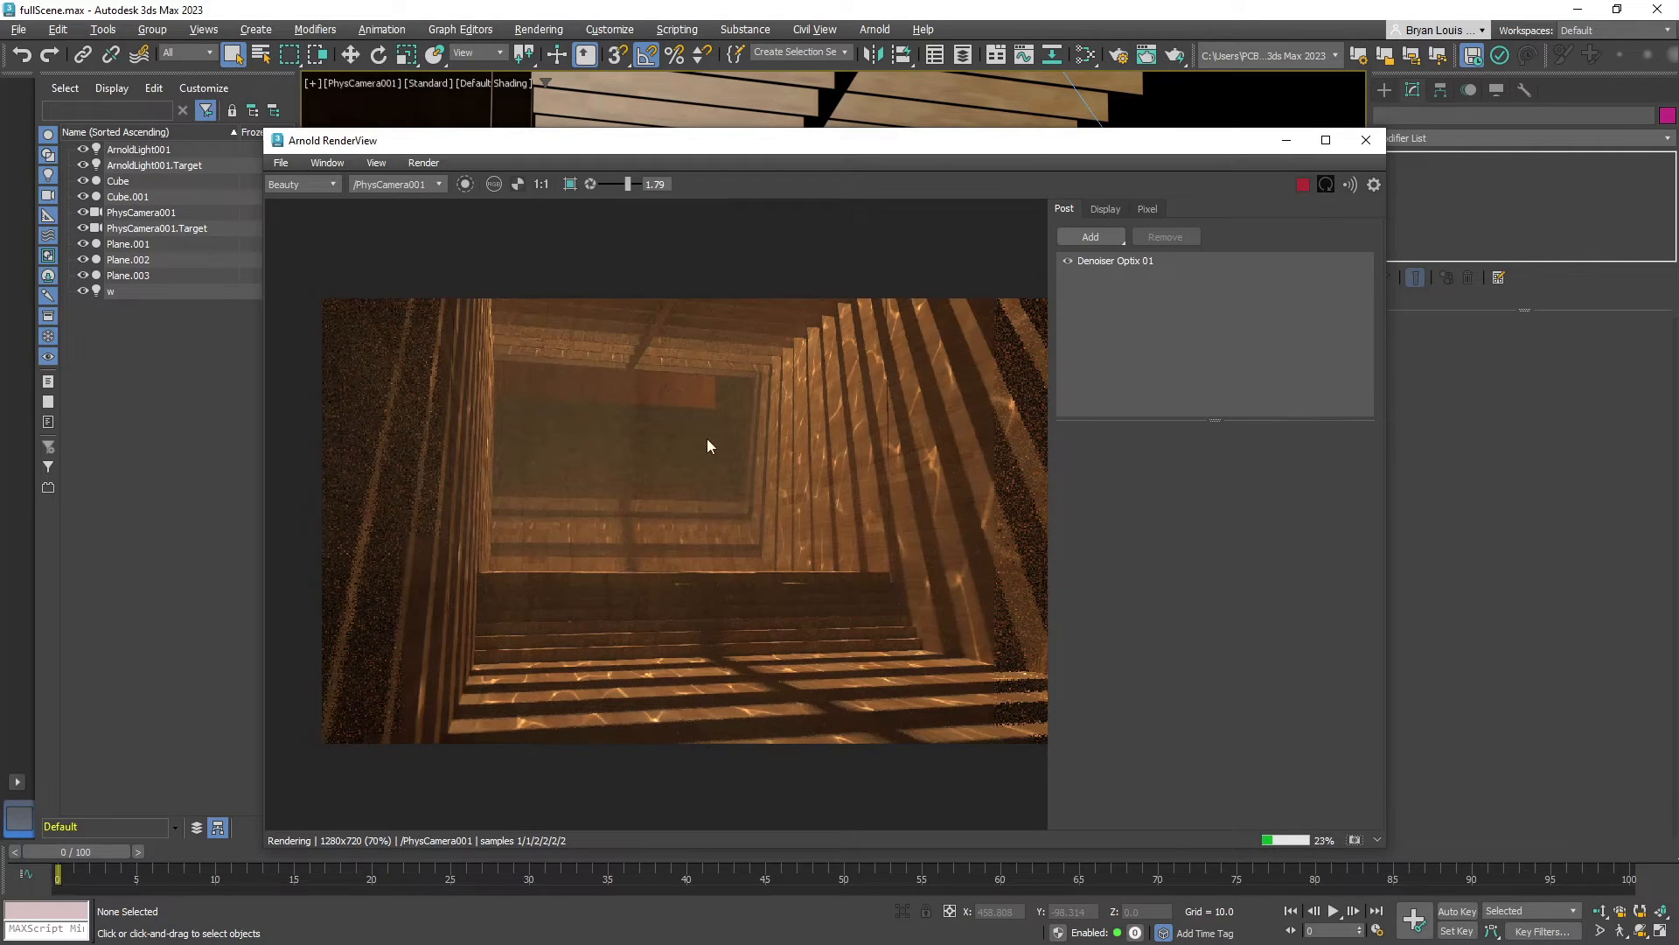
scroll(718, 516, "down", 1)
middle_click_drag(763, 481, 710, 516)
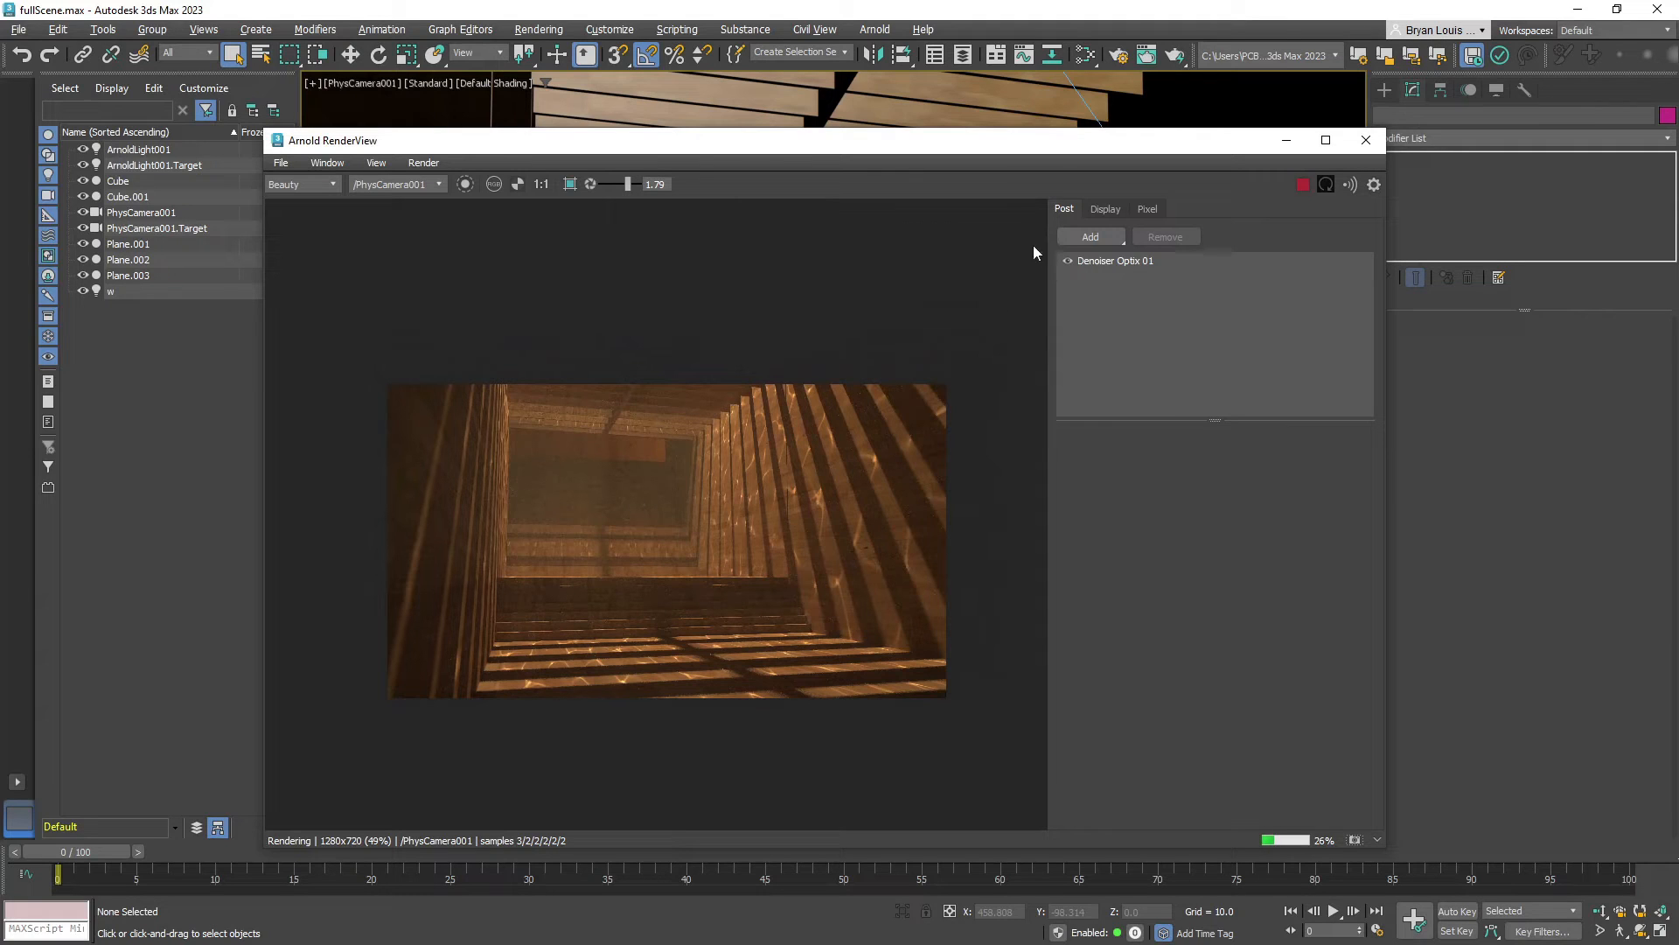
scroll(498, 483, "up", 1)
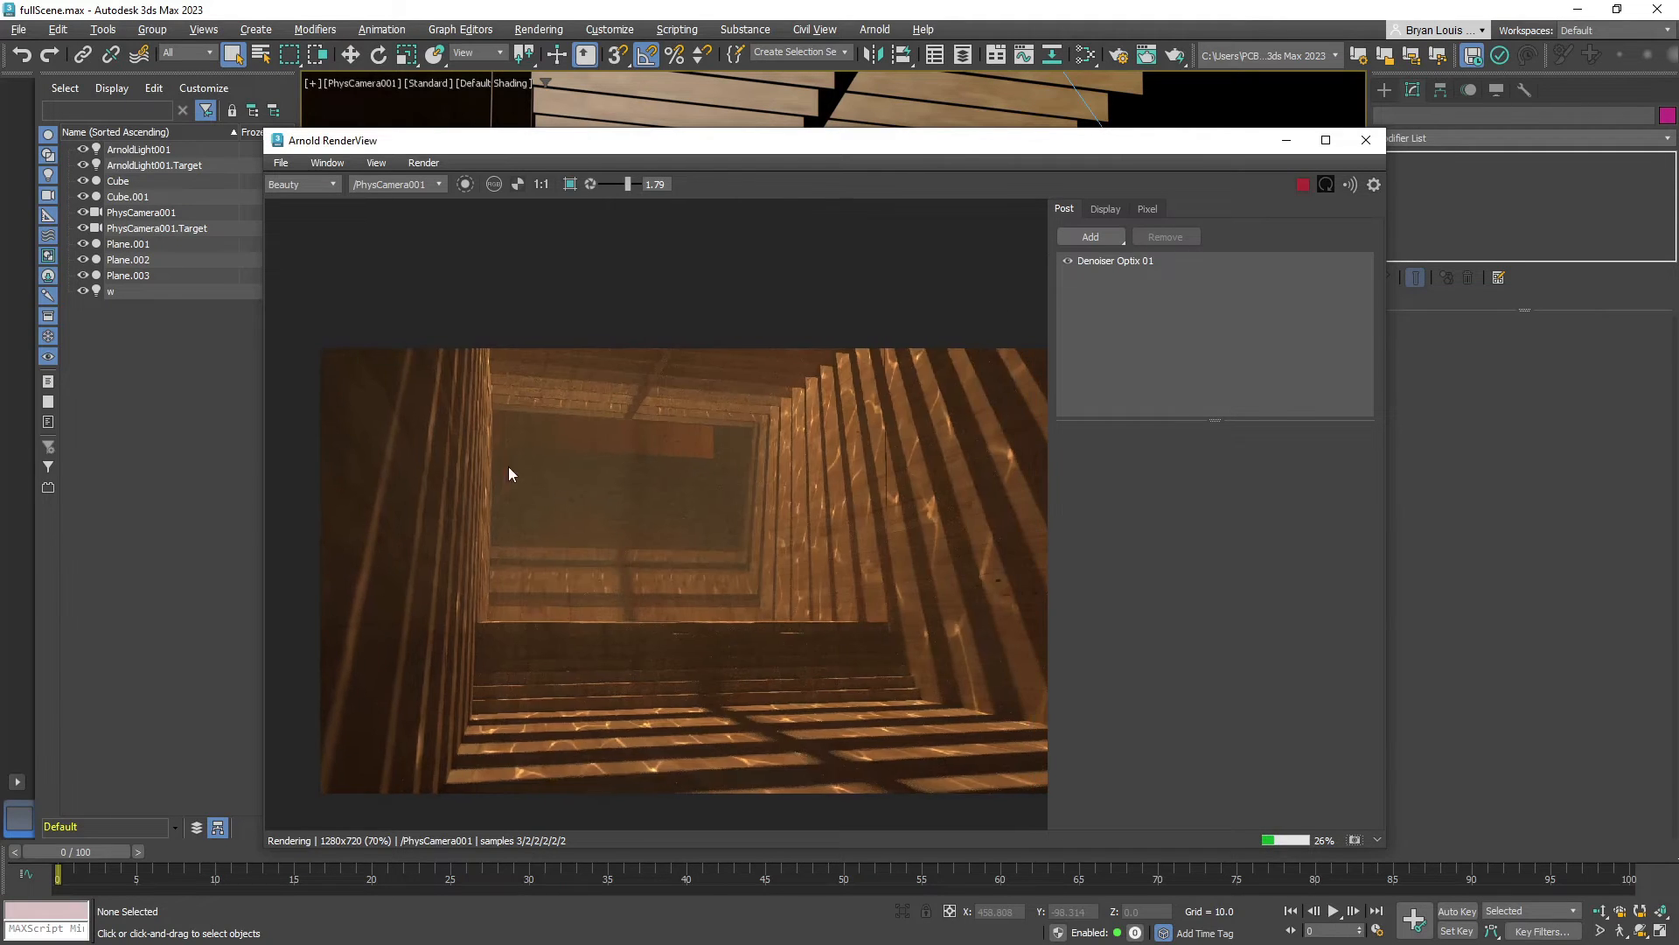
left_click(1365, 140)
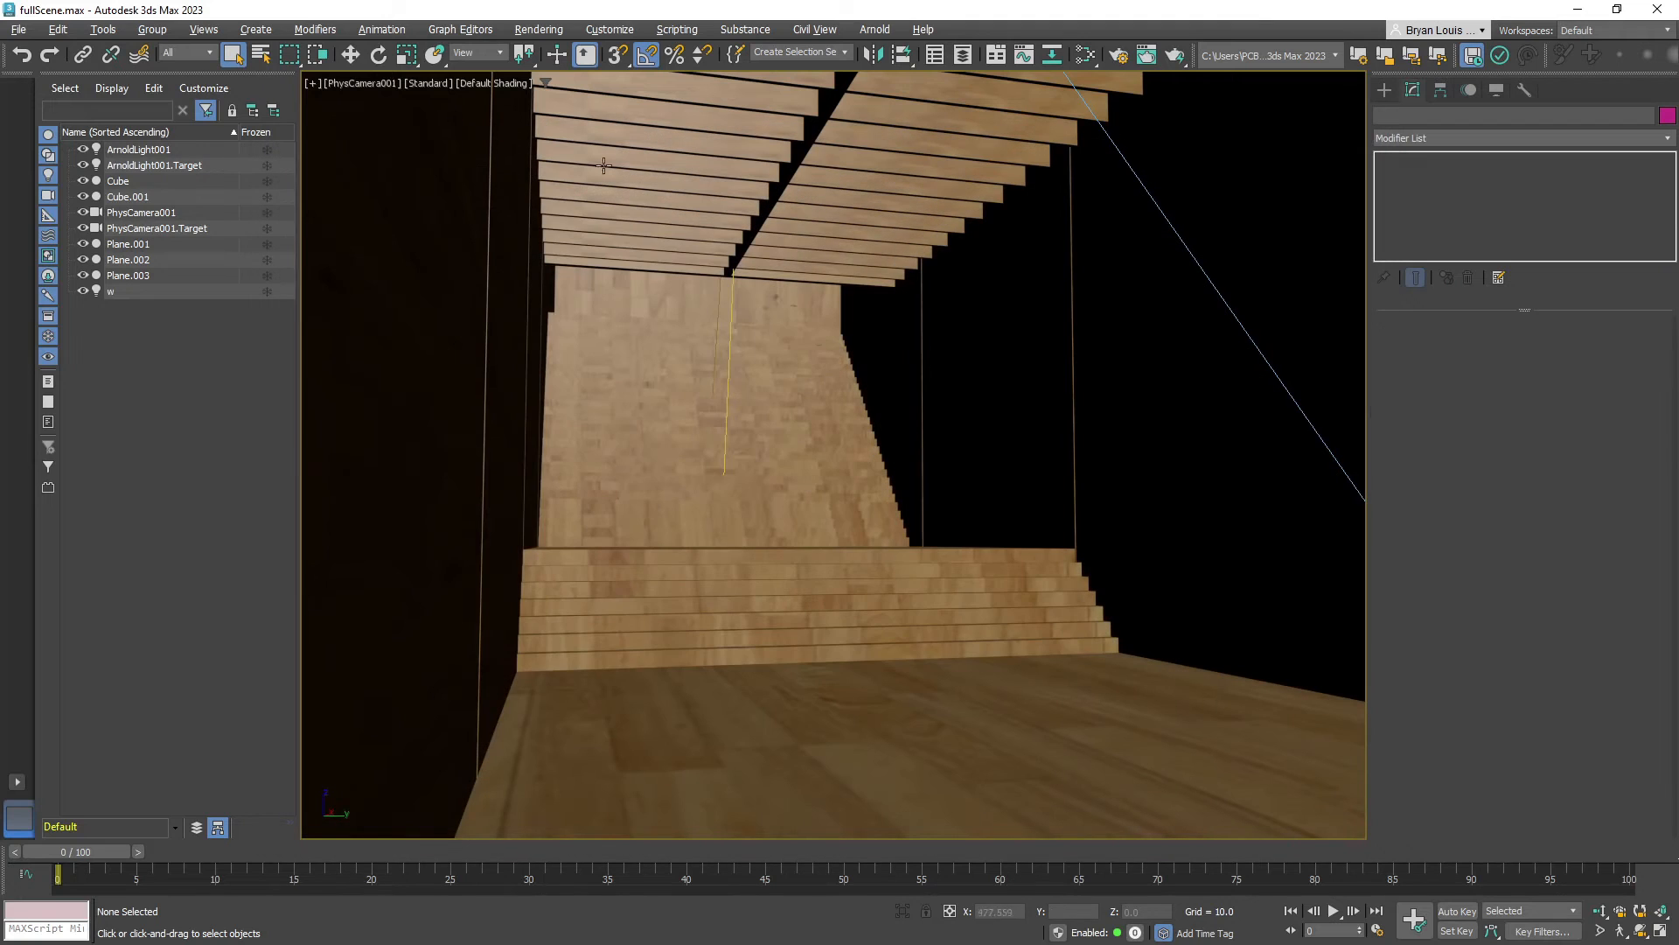
Clear the scene atmosphere material in the Arnold renderer's environment settings
left_click(537, 30)
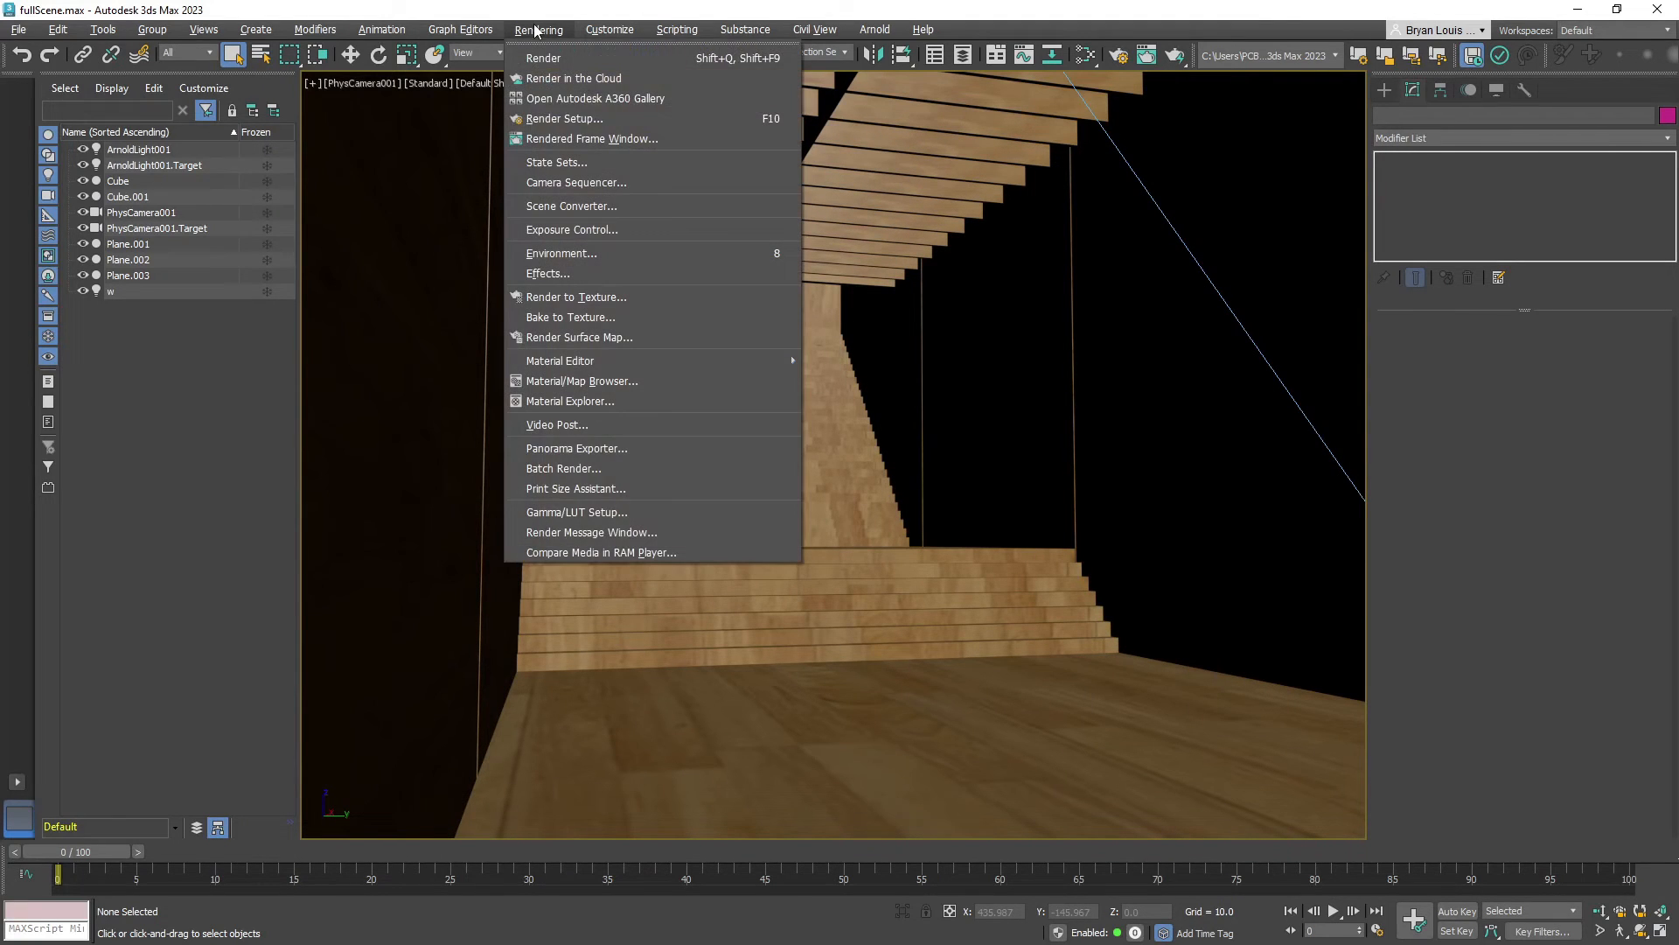
left_click(559, 119)
left_click_drag(1034, 171, 819, 171)
left_click(791, 300)
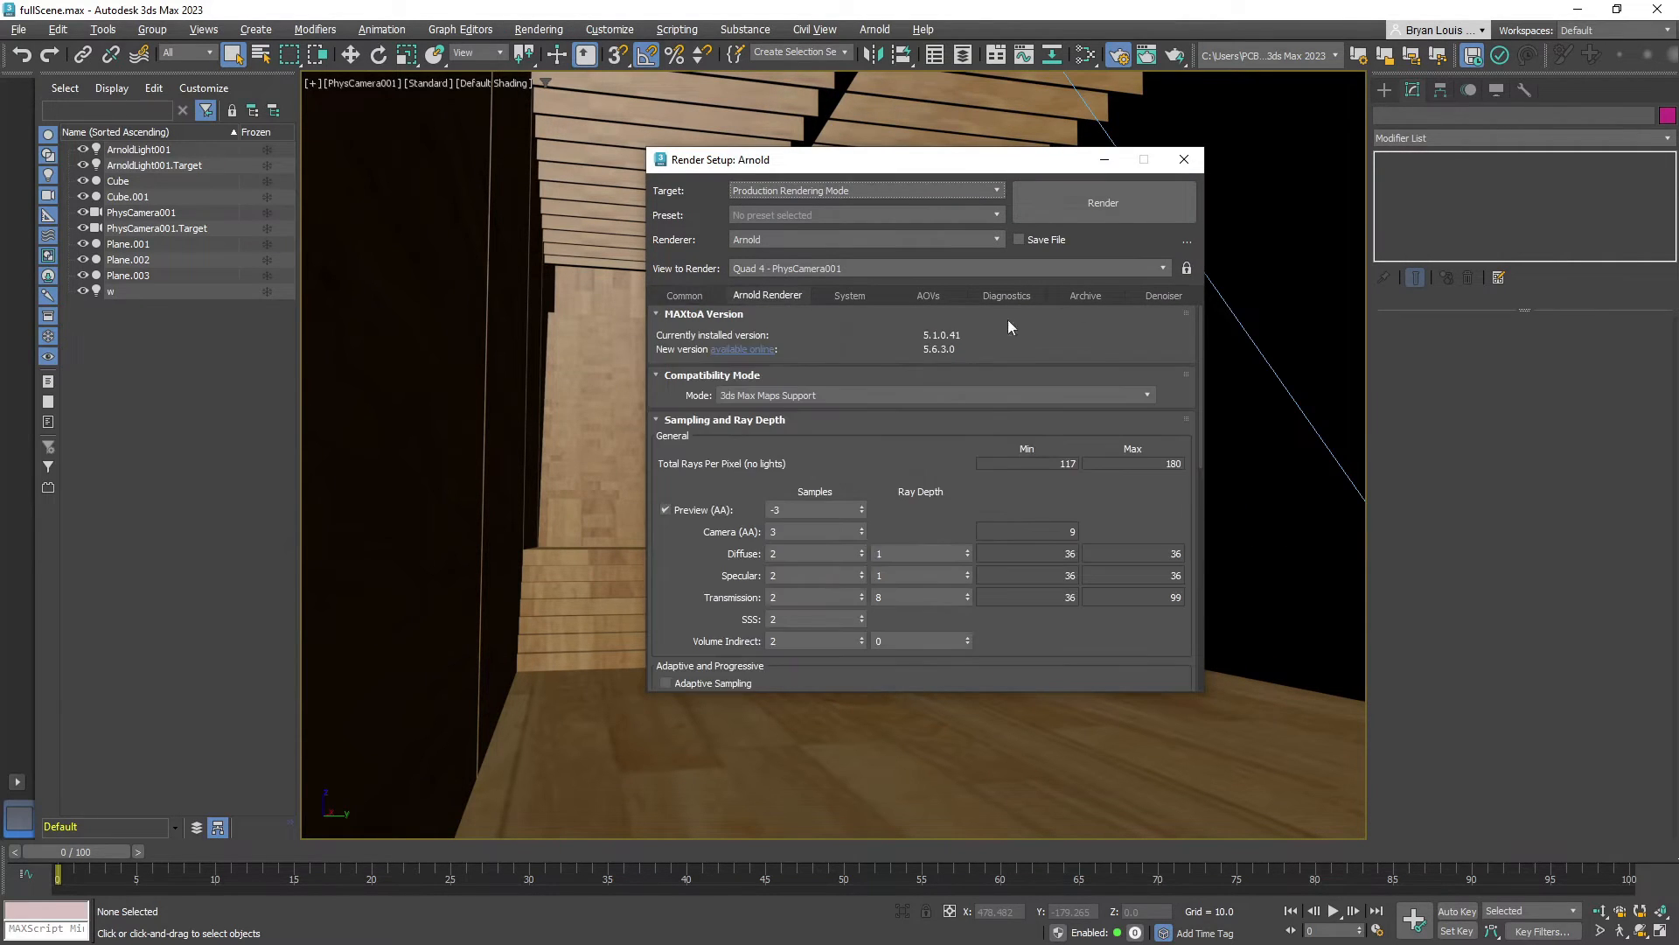
scroll(1188, 349, "down", 2)
scroll(1188, 349, "down", 5)
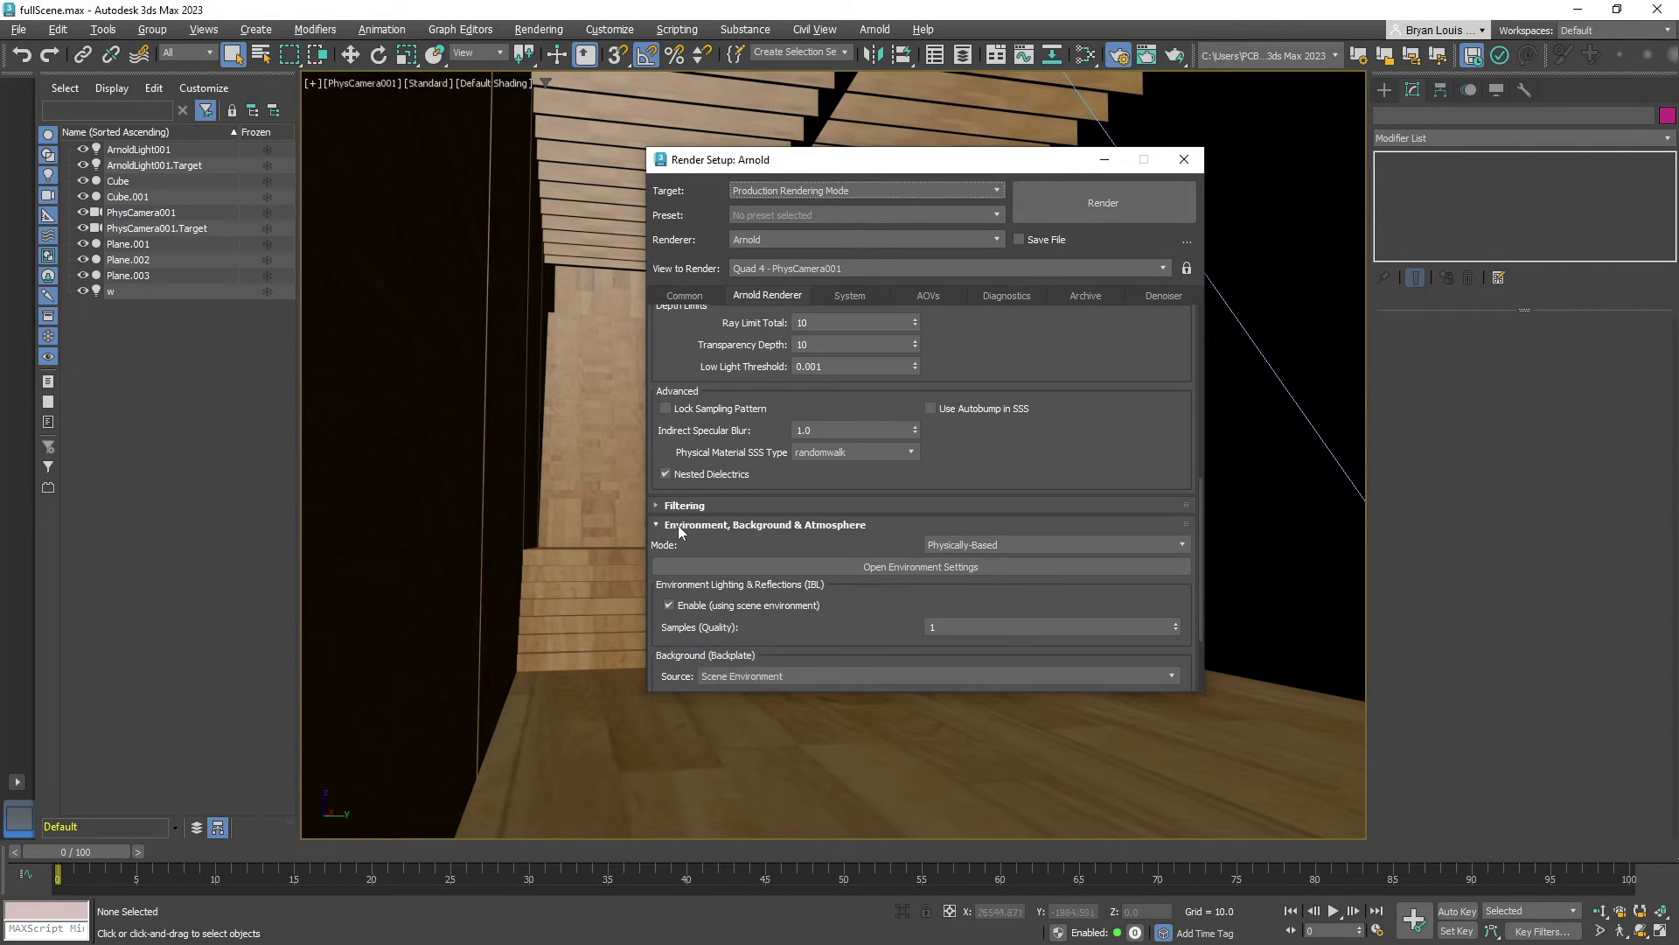
scroll(770, 535, "down", 3)
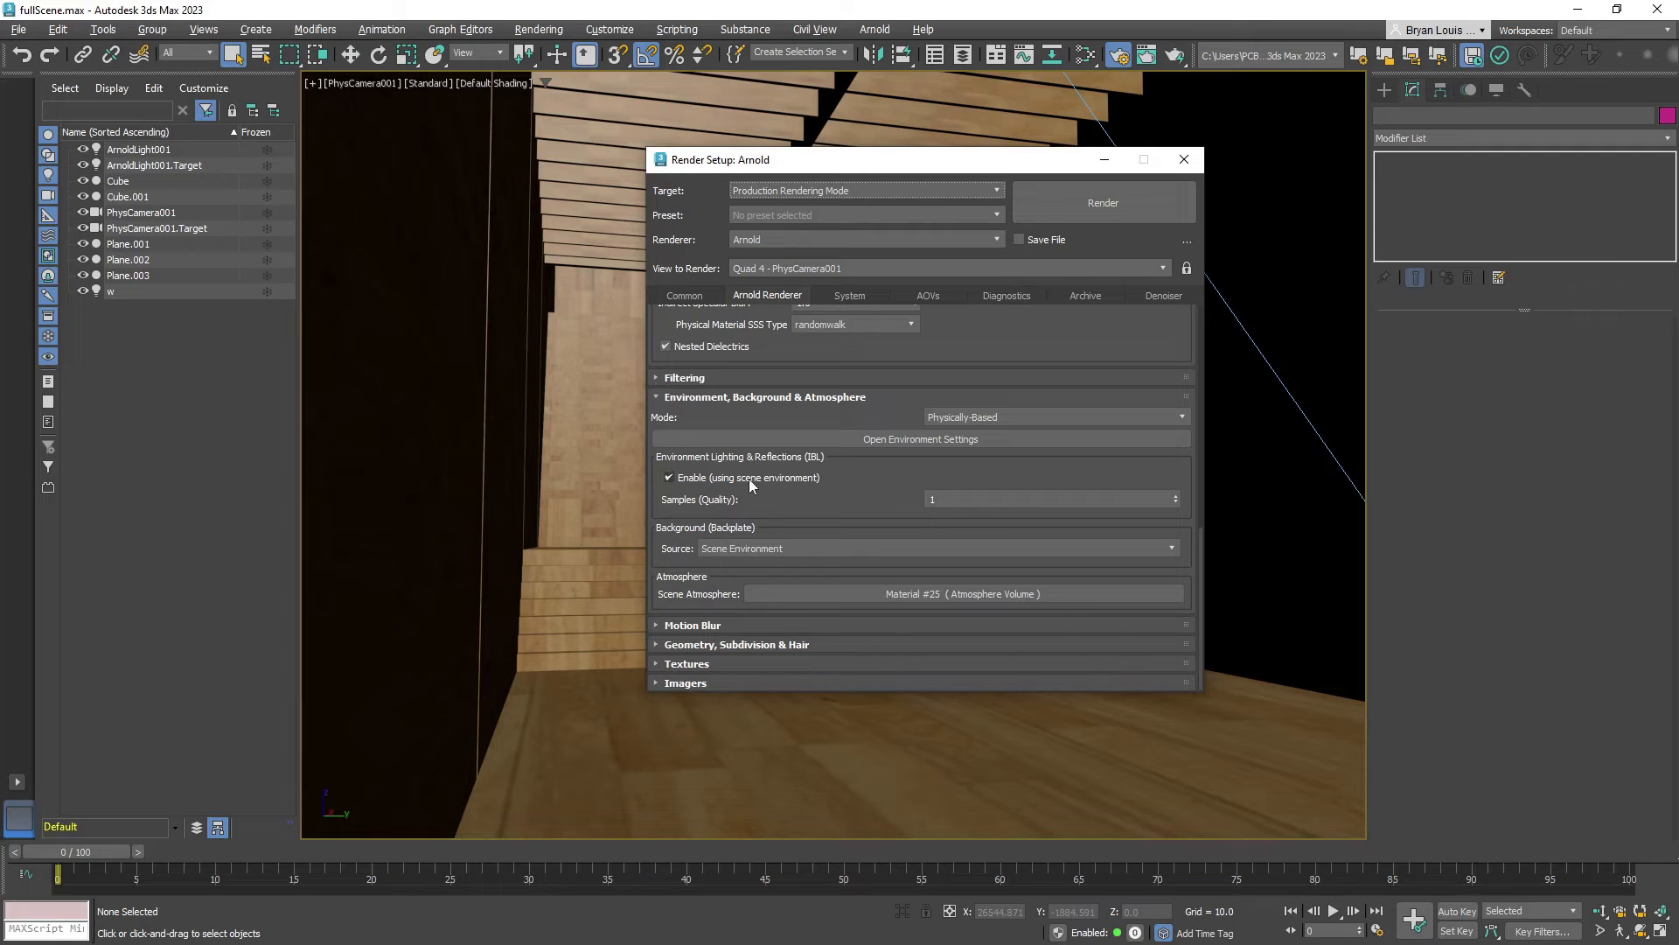
right_click(920, 595)
left_click(966, 637)
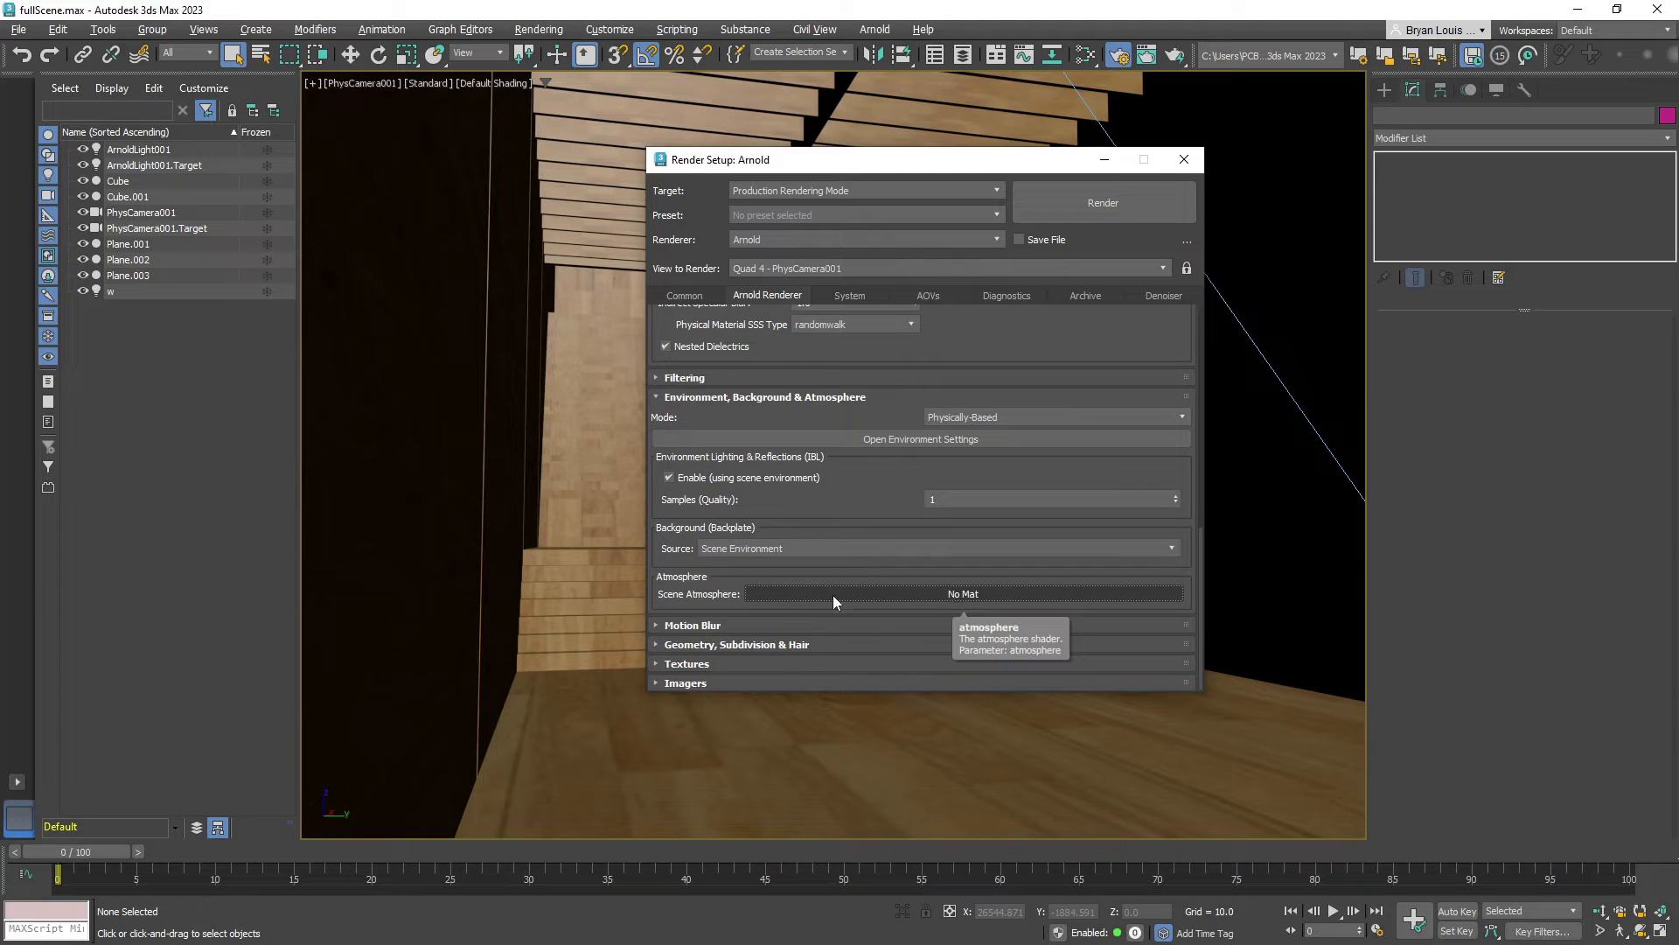
Assign a new Atmosphere Volume material as the Arnold scene atmosphere
left_click(931, 600)
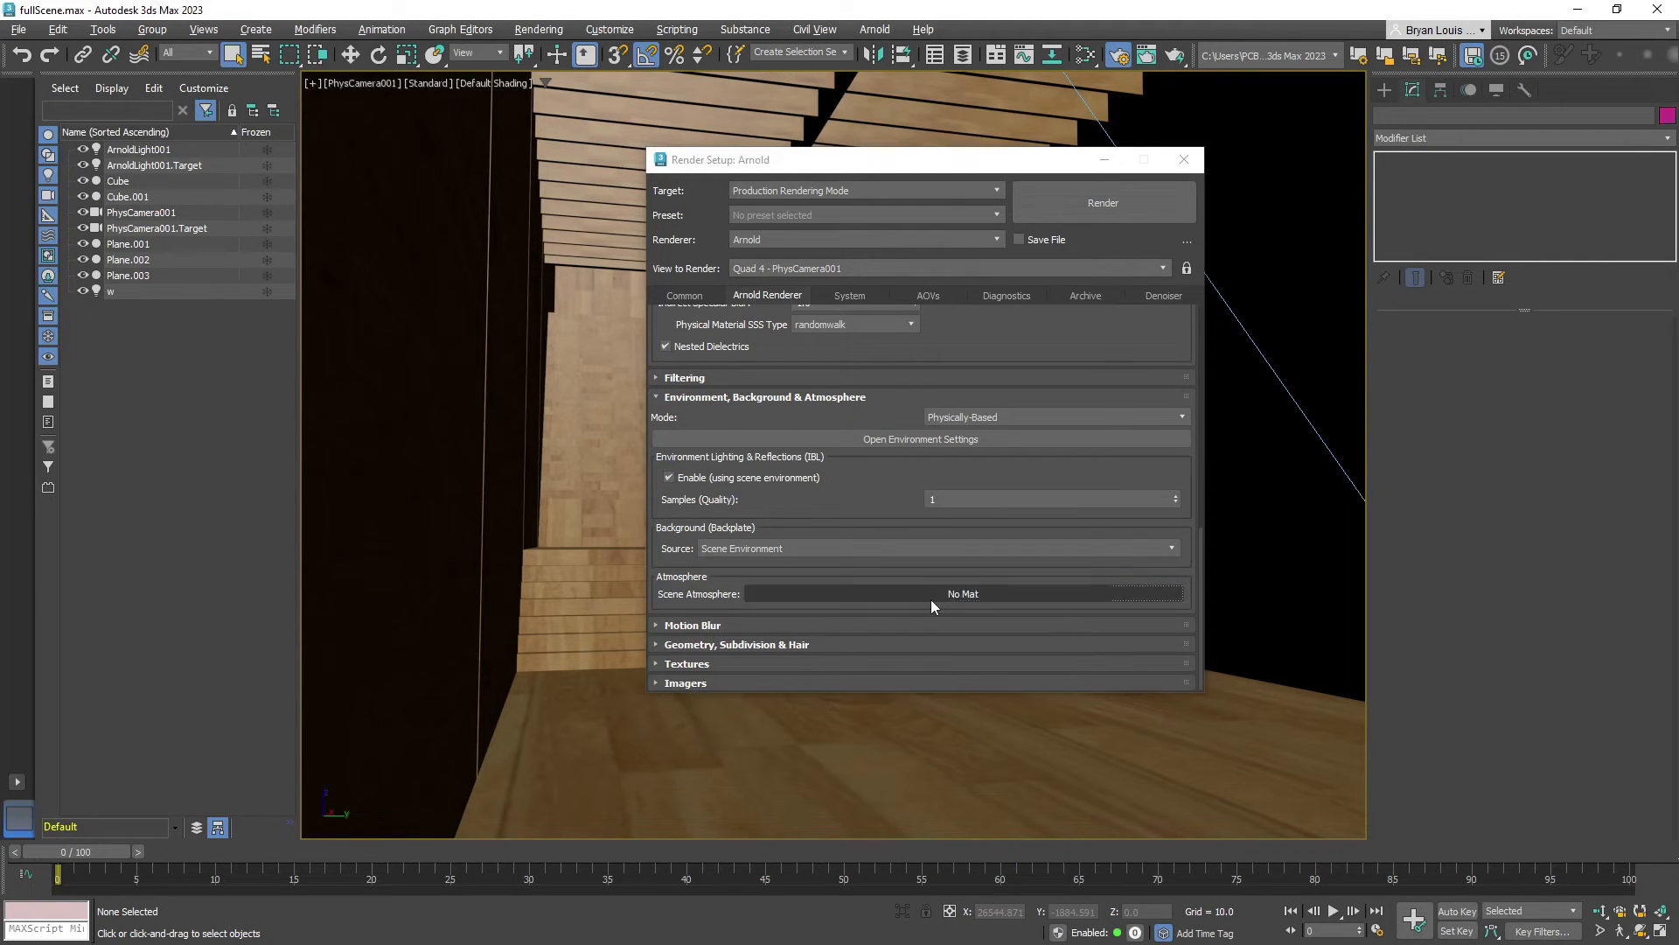
left_click_drag(759, 168, 370, 196)
left_click(401, 216)
type("atmosphere")
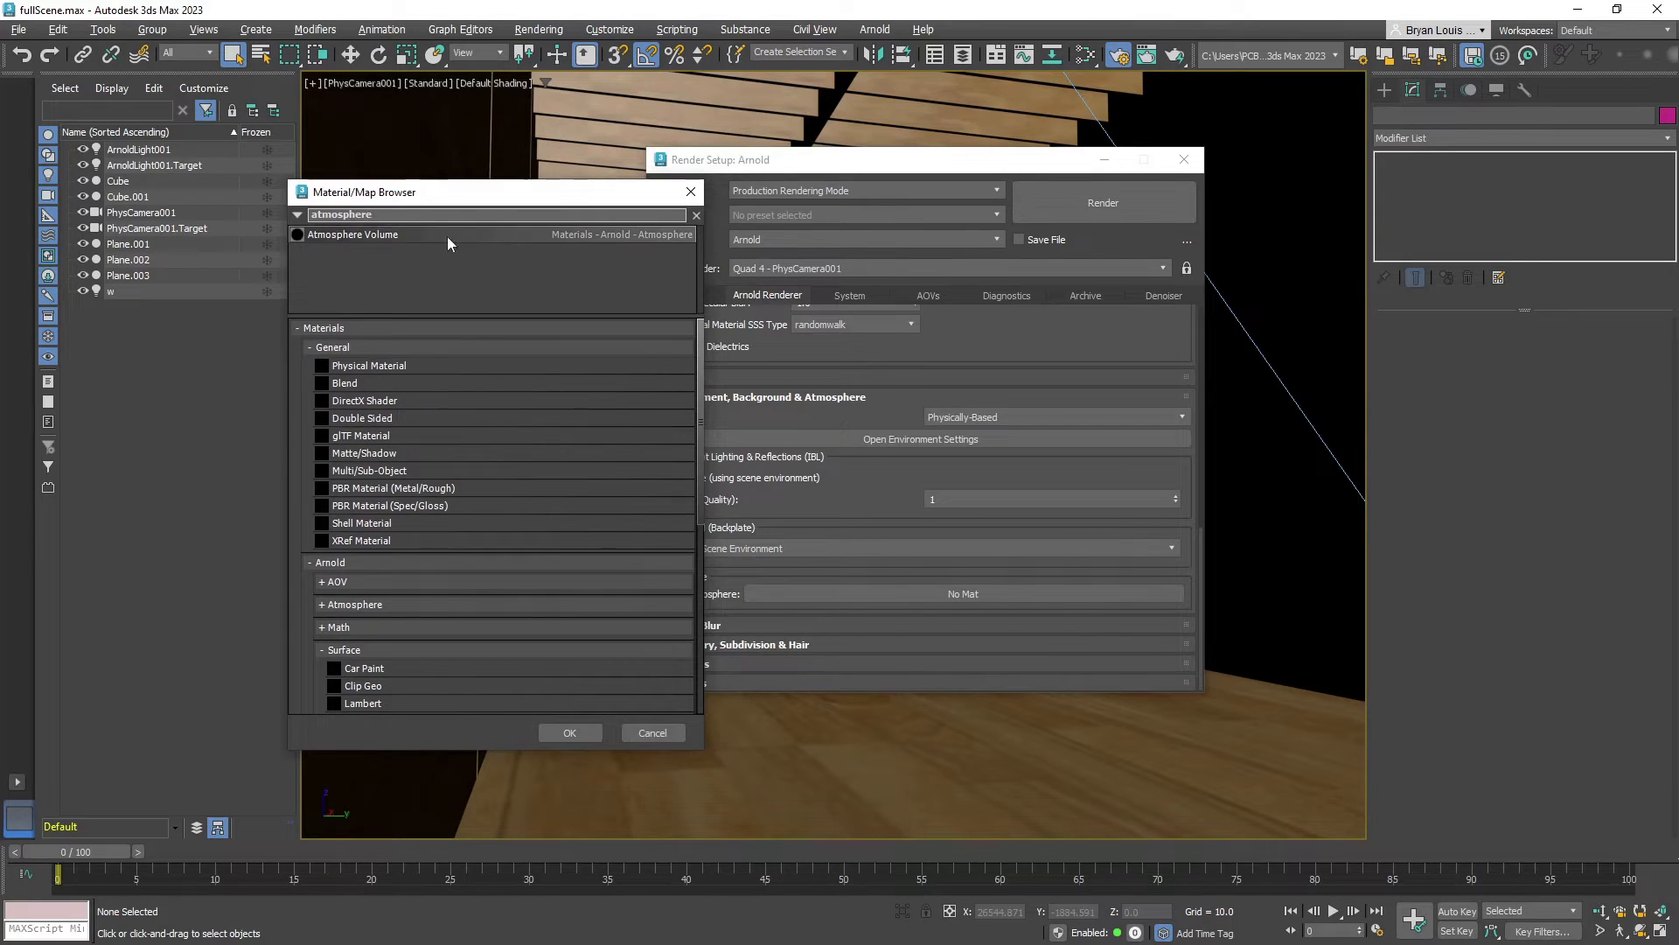
left_click(349, 233)
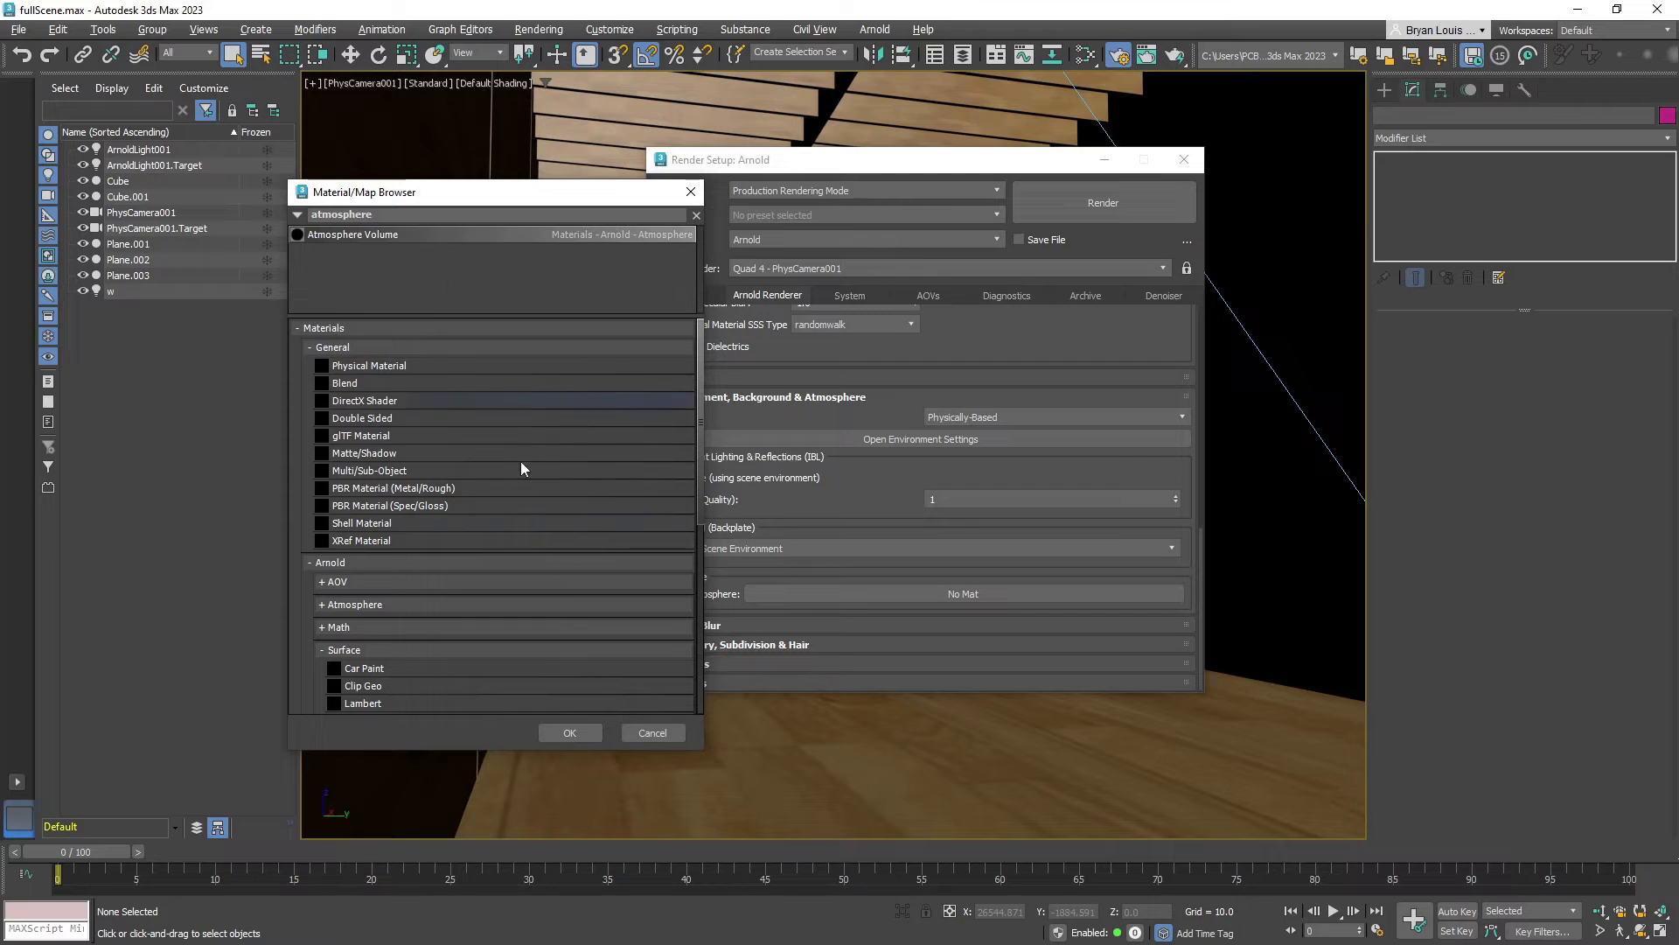
left_click(591, 728)
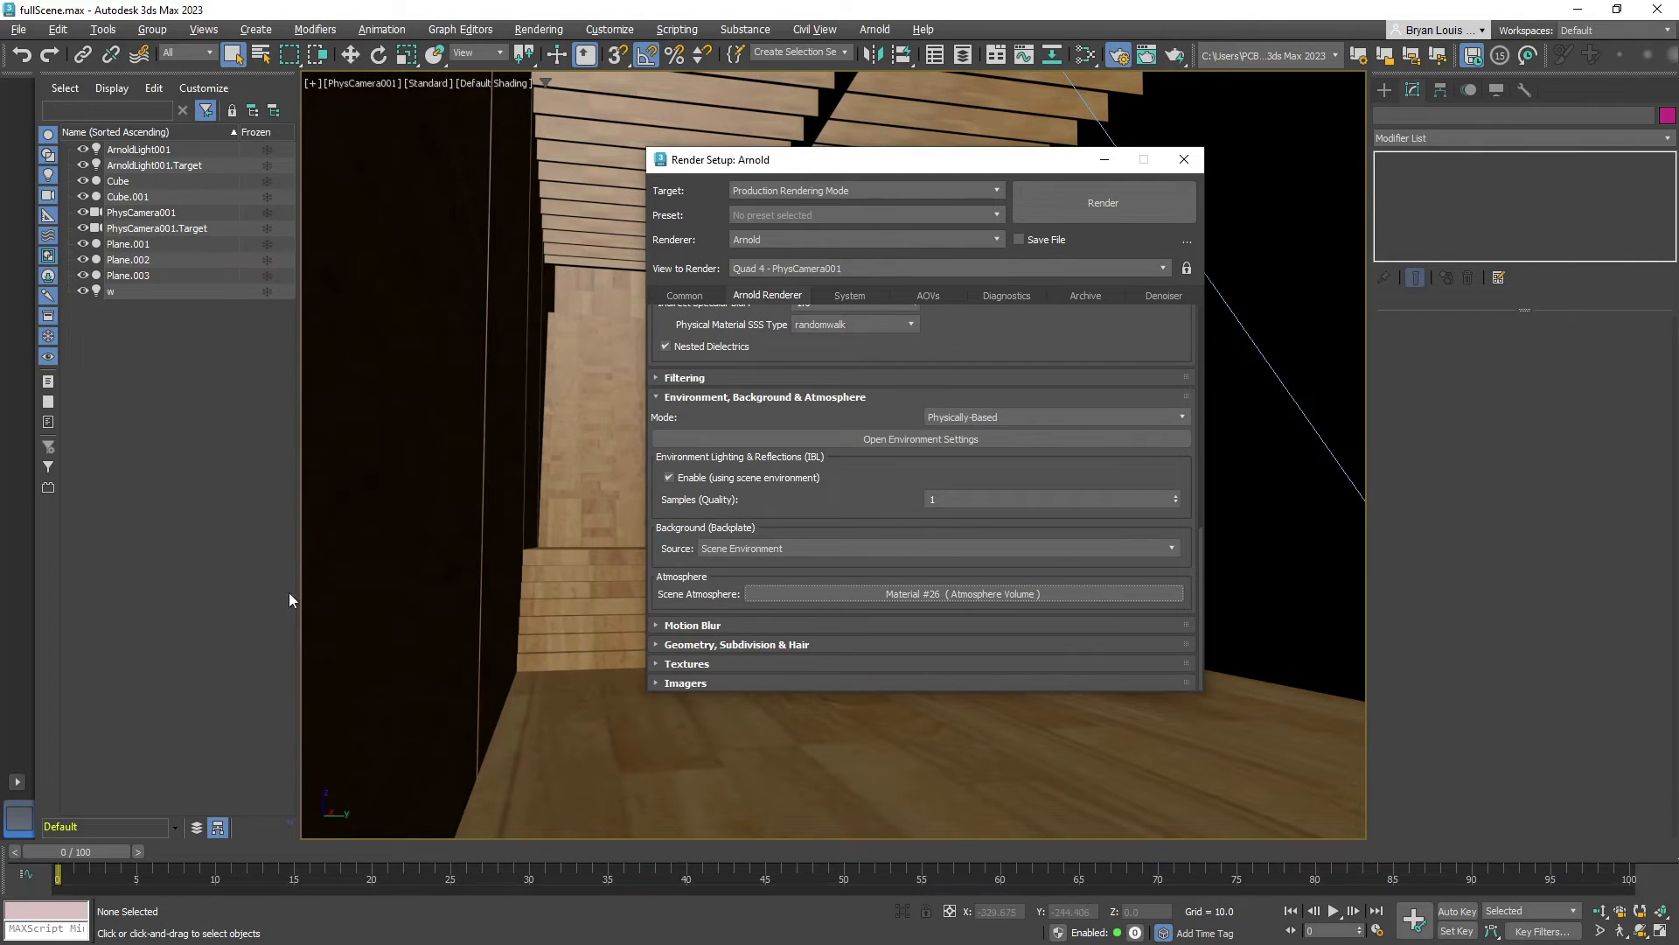
Render the scene in Arnold RenderView with the new atmosphere and arrange it beside the Render Setup dialog
left_click_drag(874, 164, 245, 173)
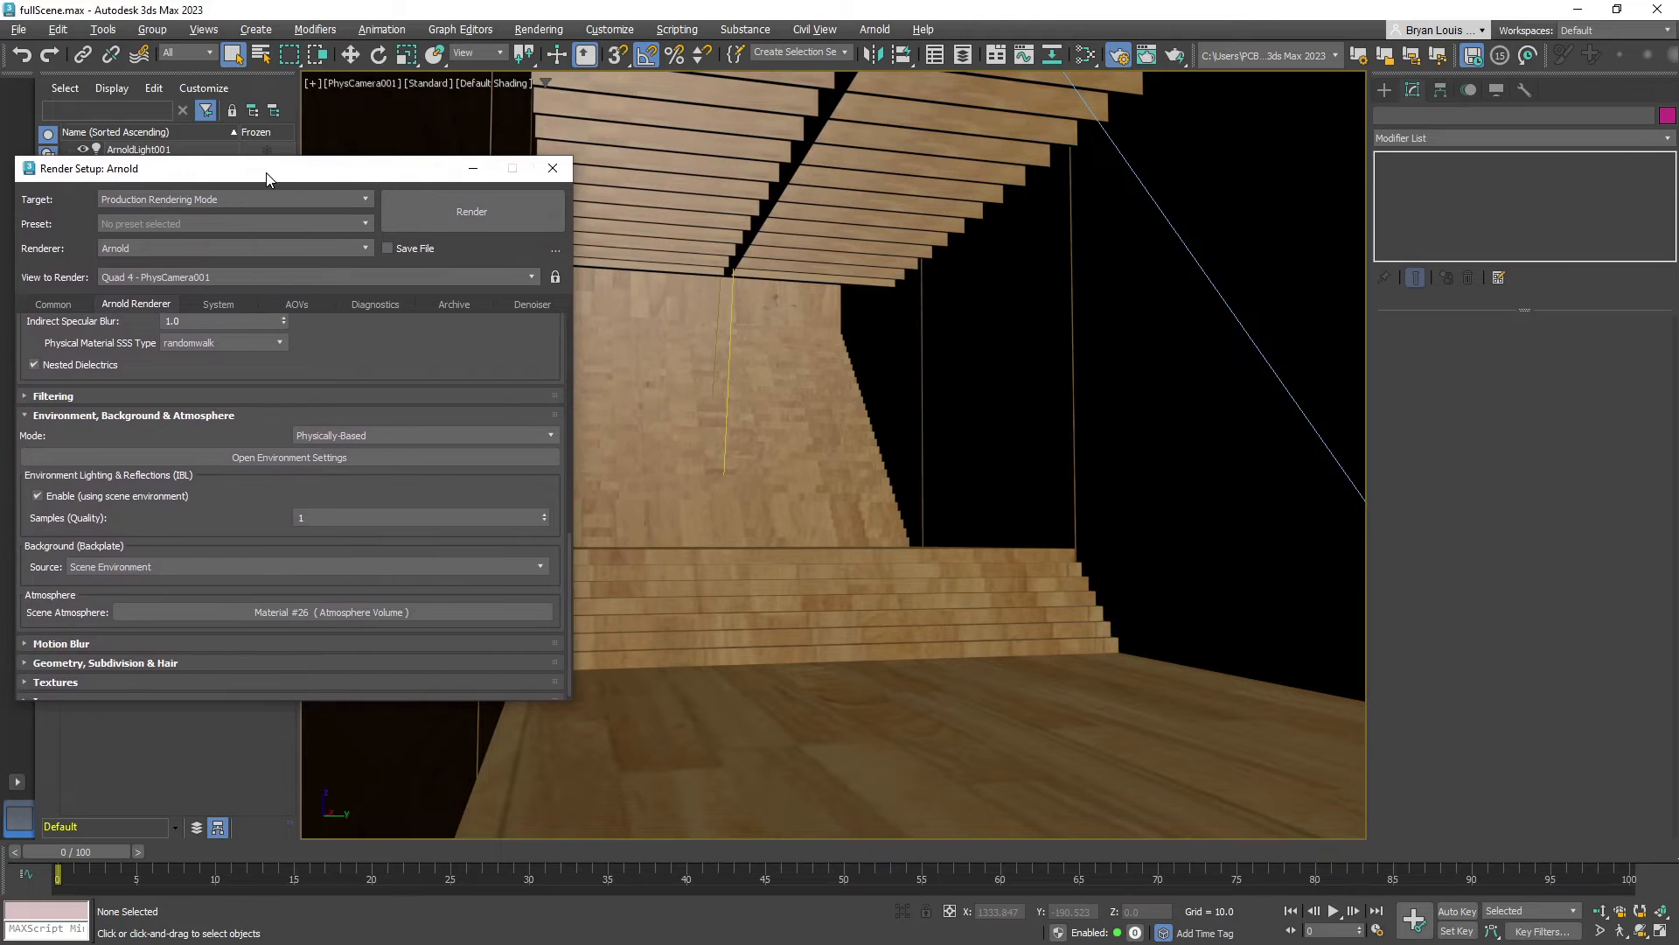
left_click(875, 30)
left_click(900, 56)
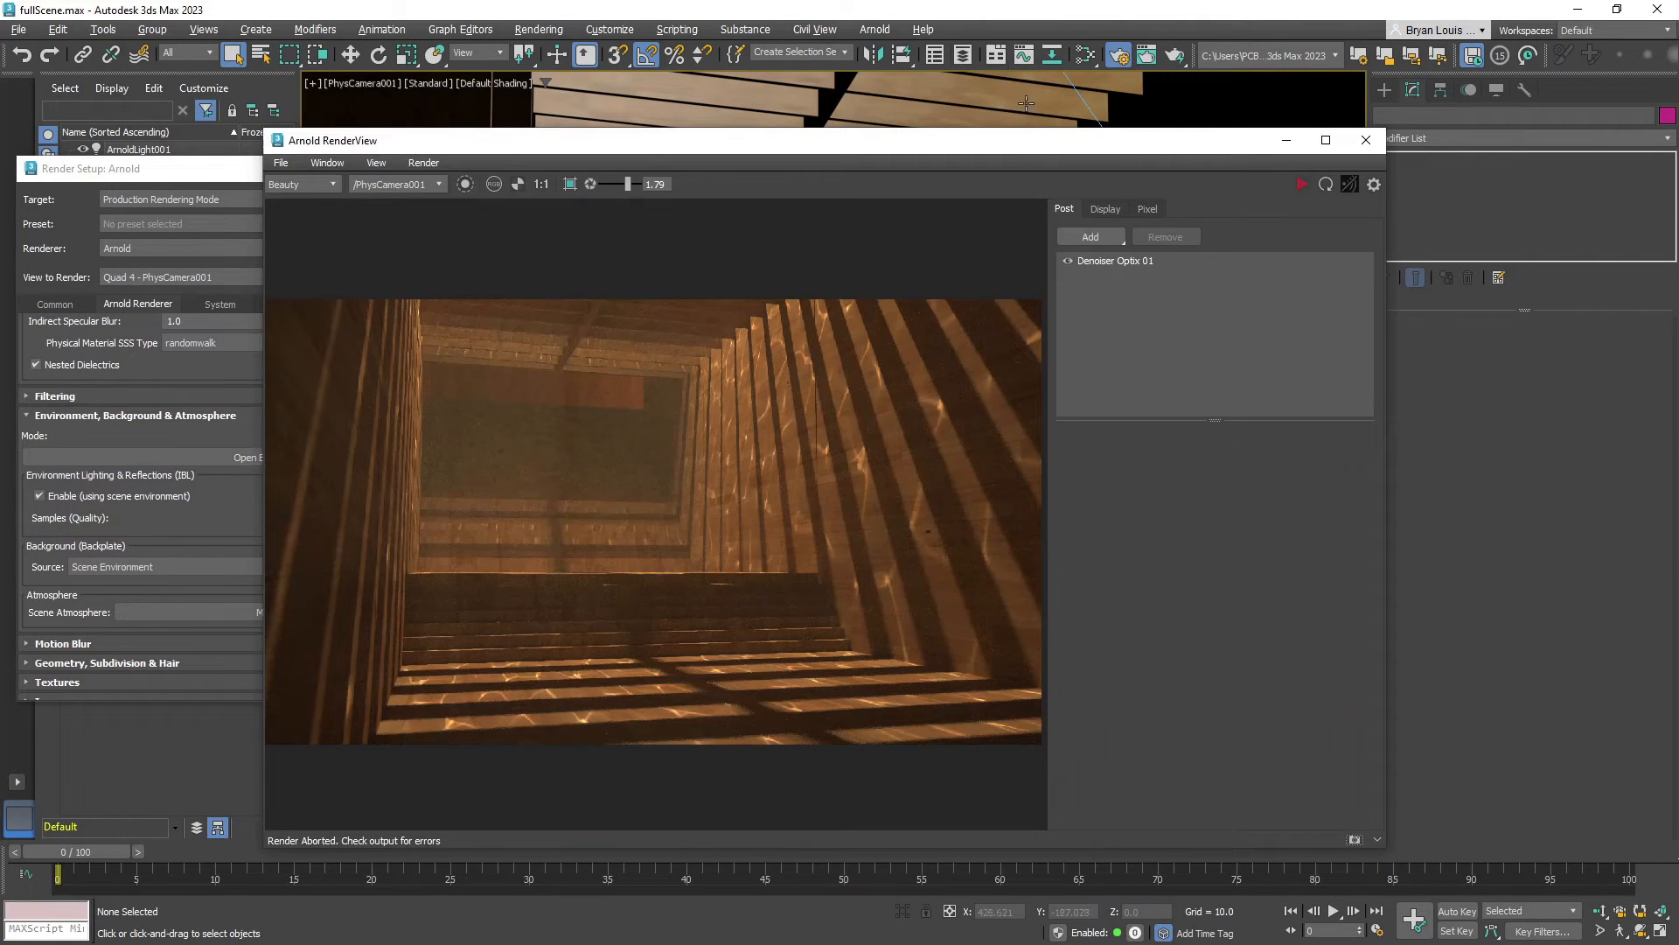
left_click_drag(834, 151, 1077, 111)
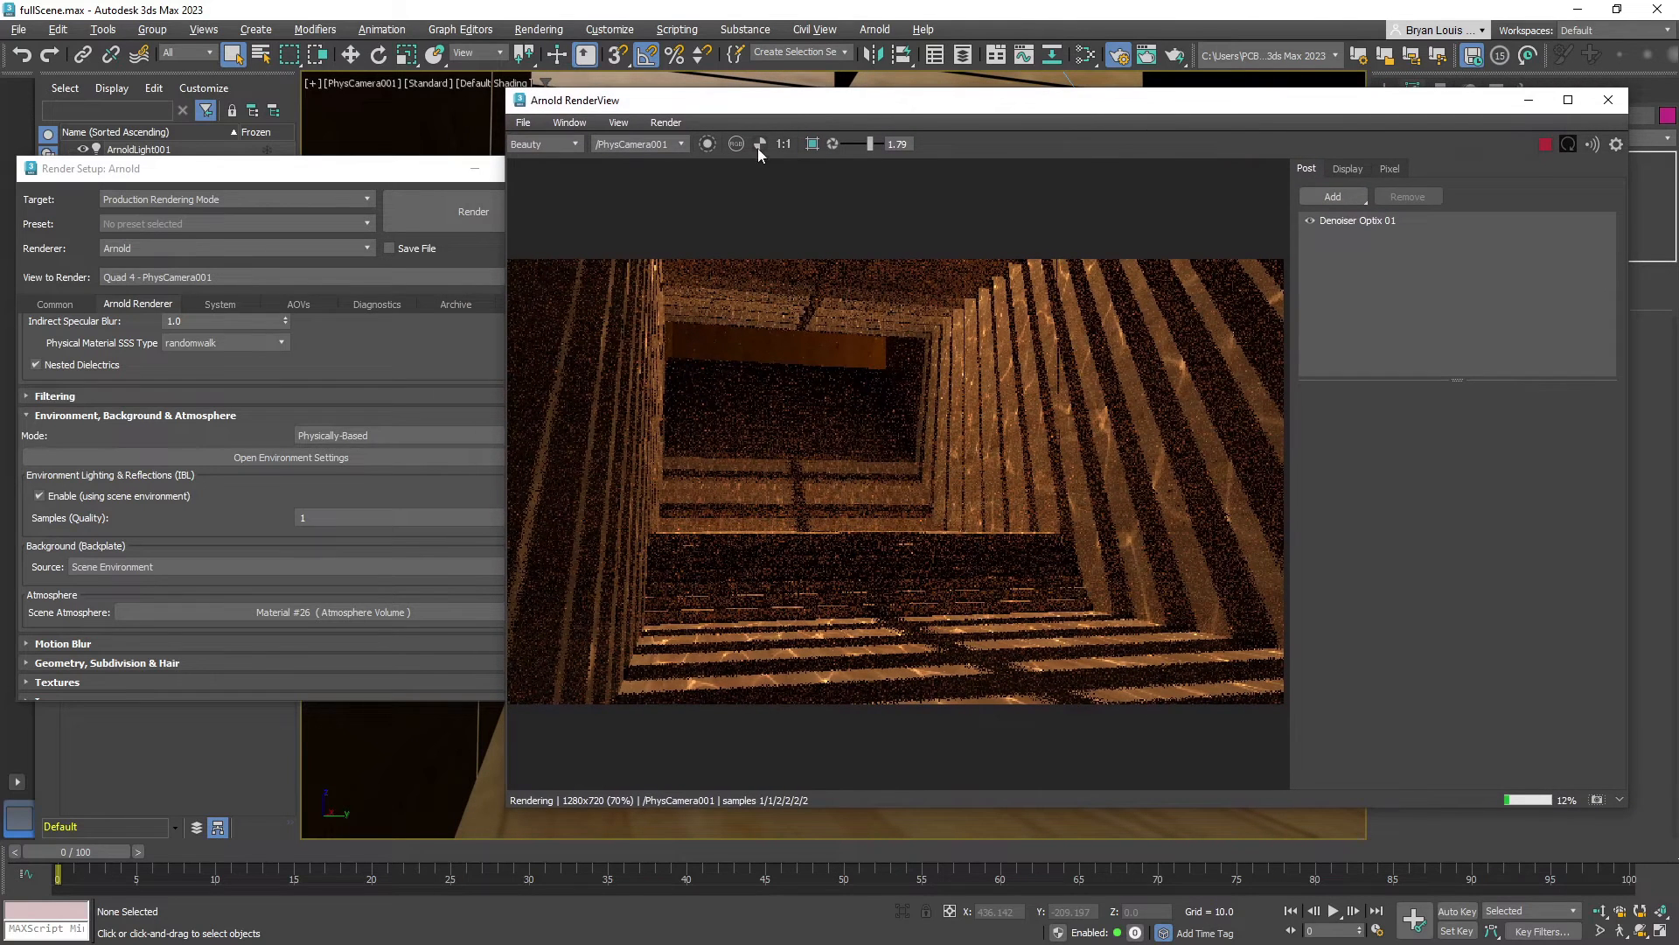
left_click(292, 171)
left_click_drag(306, 180, 300, 137)
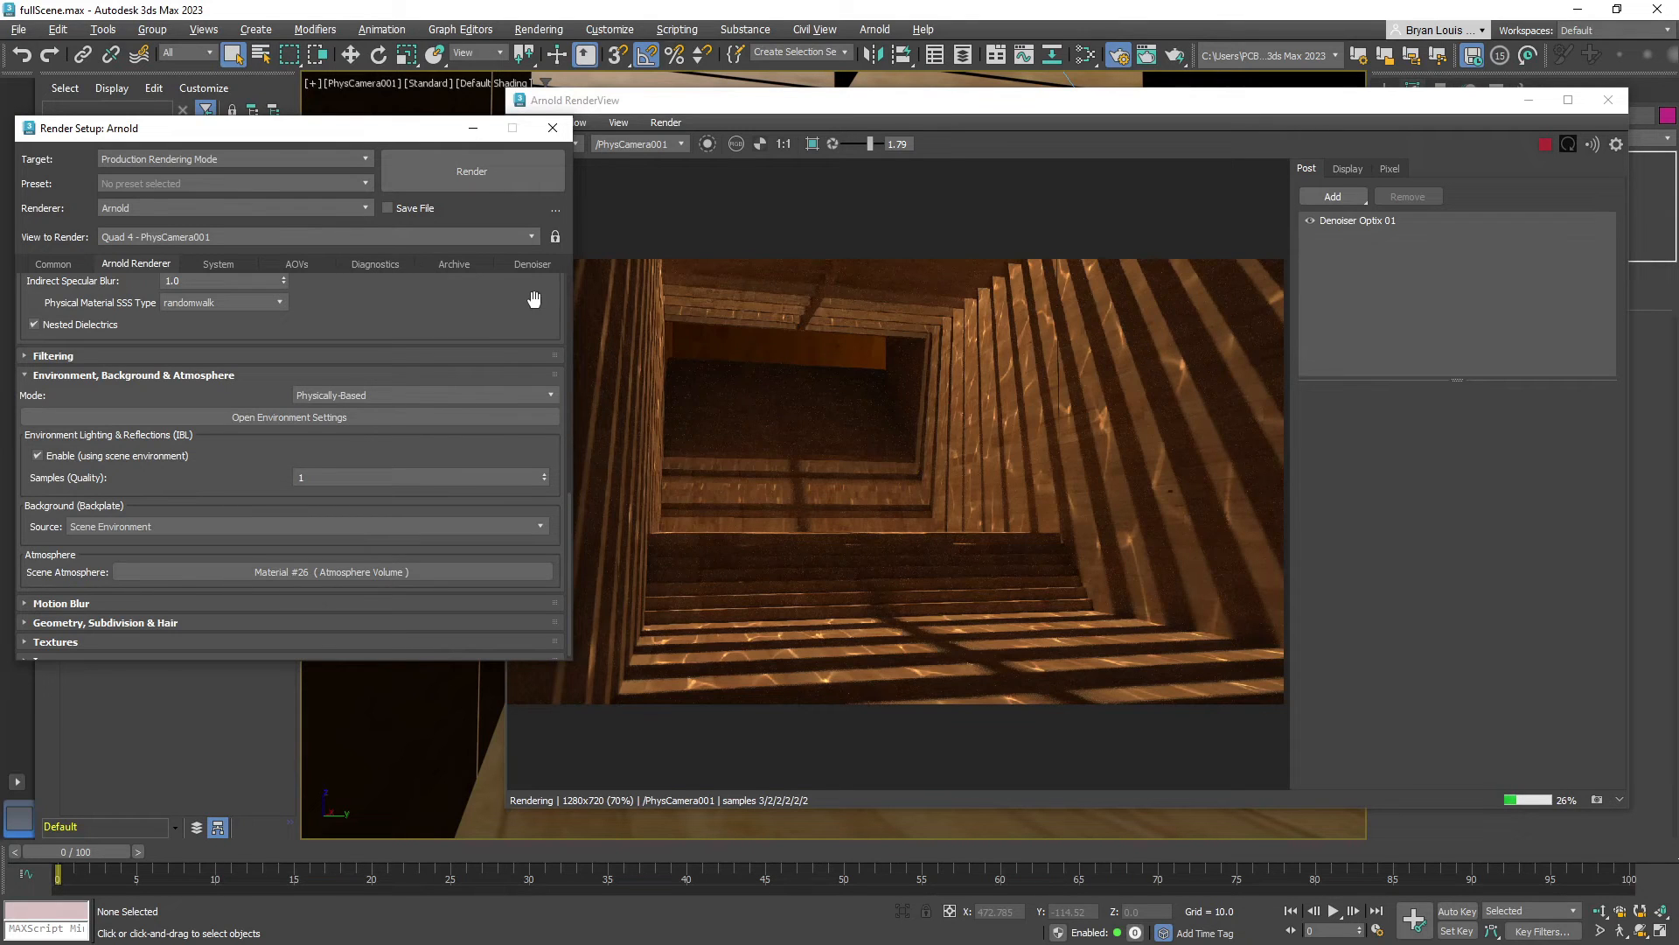
left_click_drag(305, 139, 300, 162)
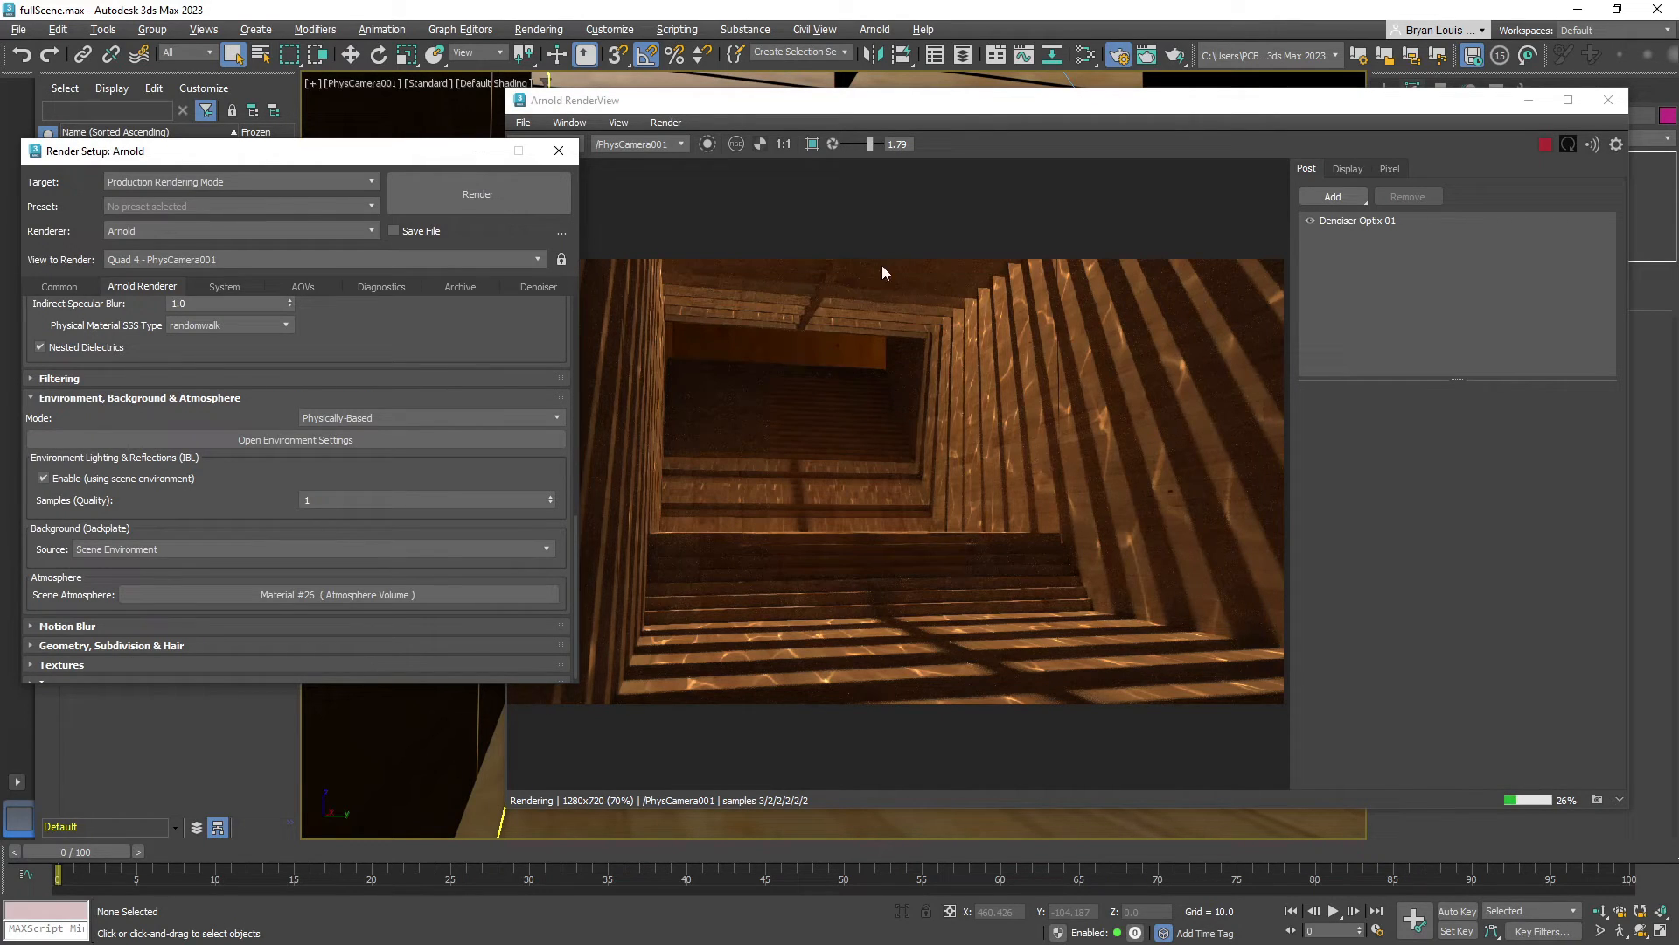
Open the Slate Material Editor with a new empty view named View2 and place it beside the Render Setup dialog
left_click(930, 353)
key("m")
left_click_drag(470, 216, 899, 236)
right_click(828, 294)
left_click(862, 308)
left_click(833, 329)
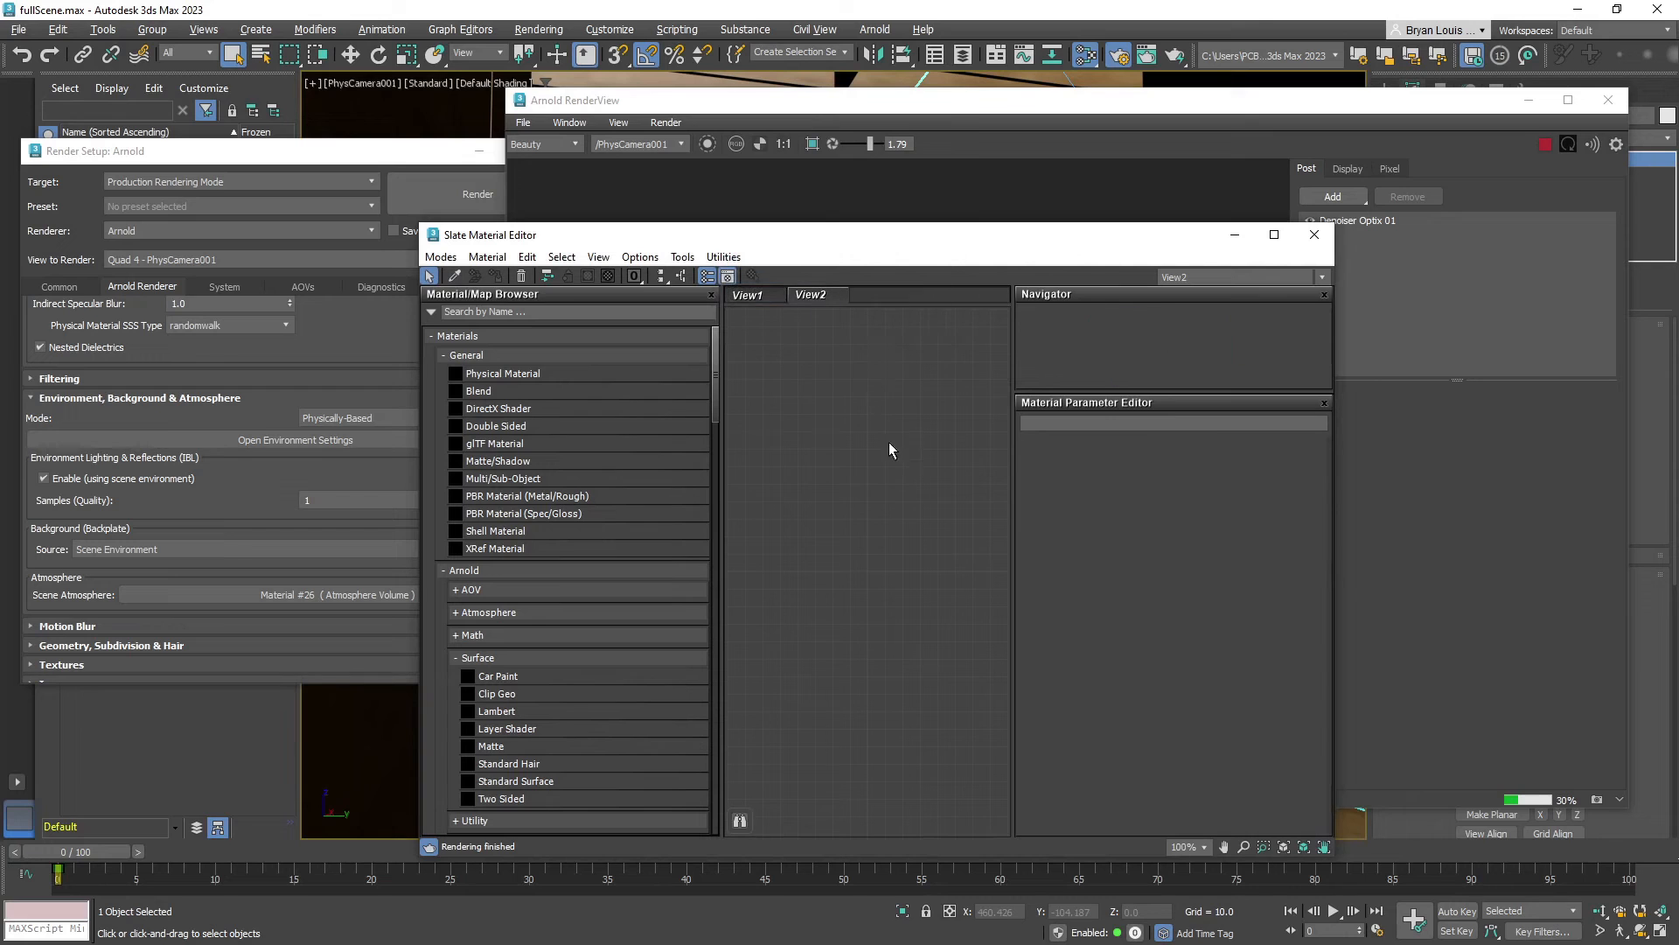
left_click_drag(818, 248, 965, 178)
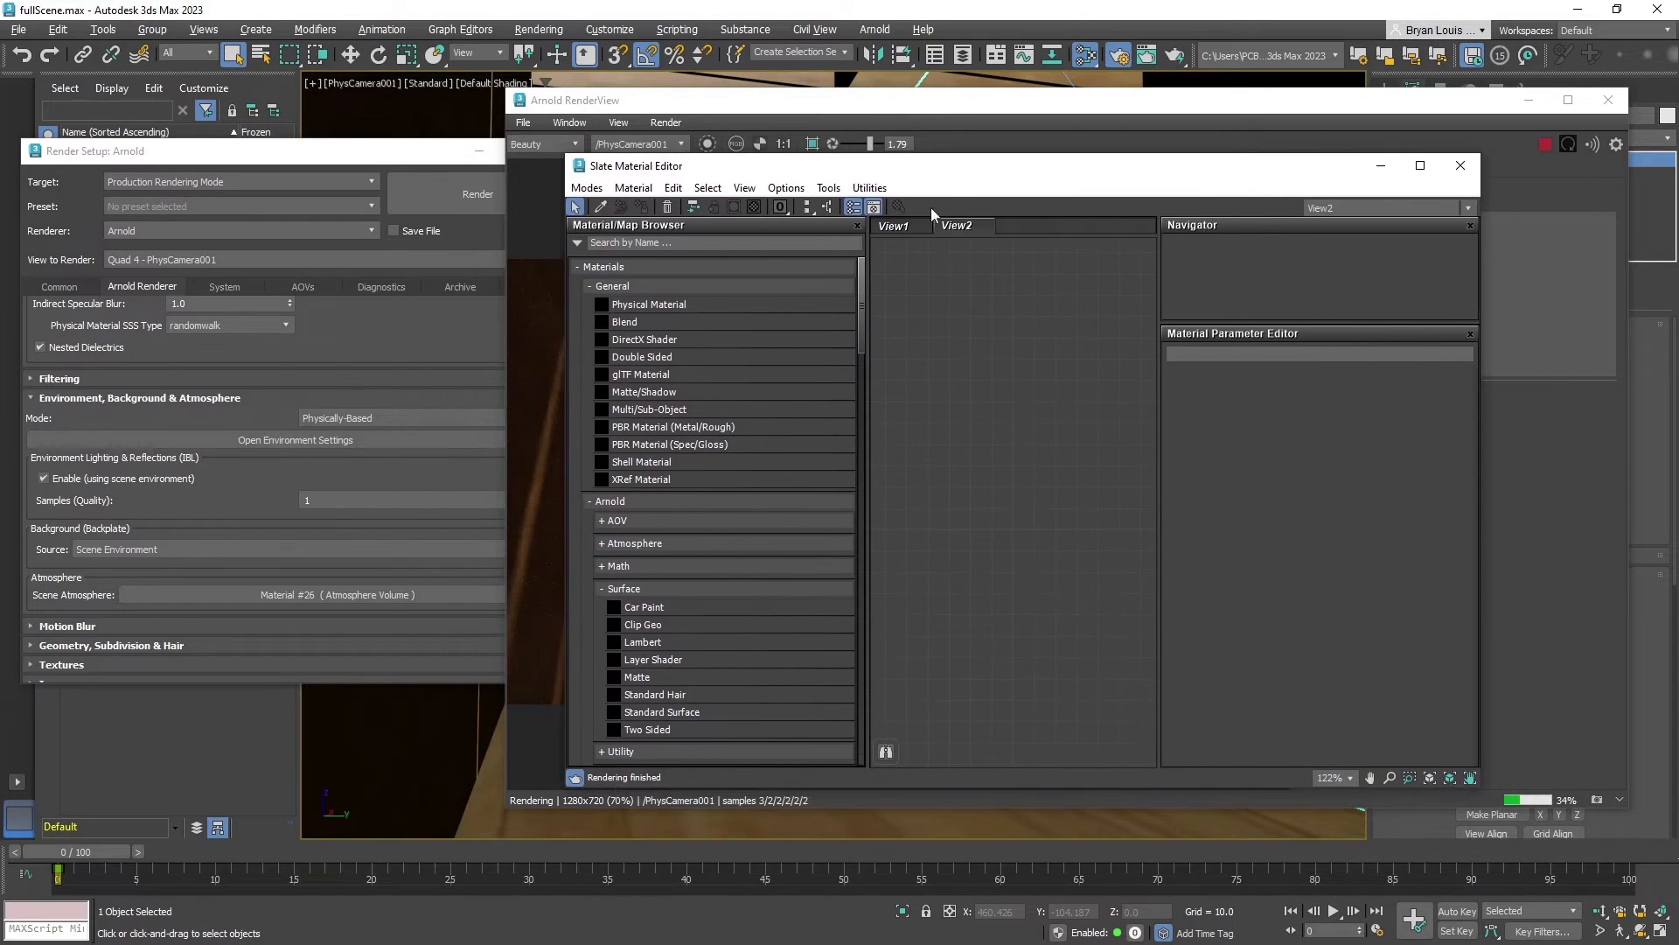
Place the scene atmosphere's Atmosphere Volume material in View2 of the Slate Material Editor and display its parameters
left_click(246, 591)
left_click_drag(980, 344, 980, 344)
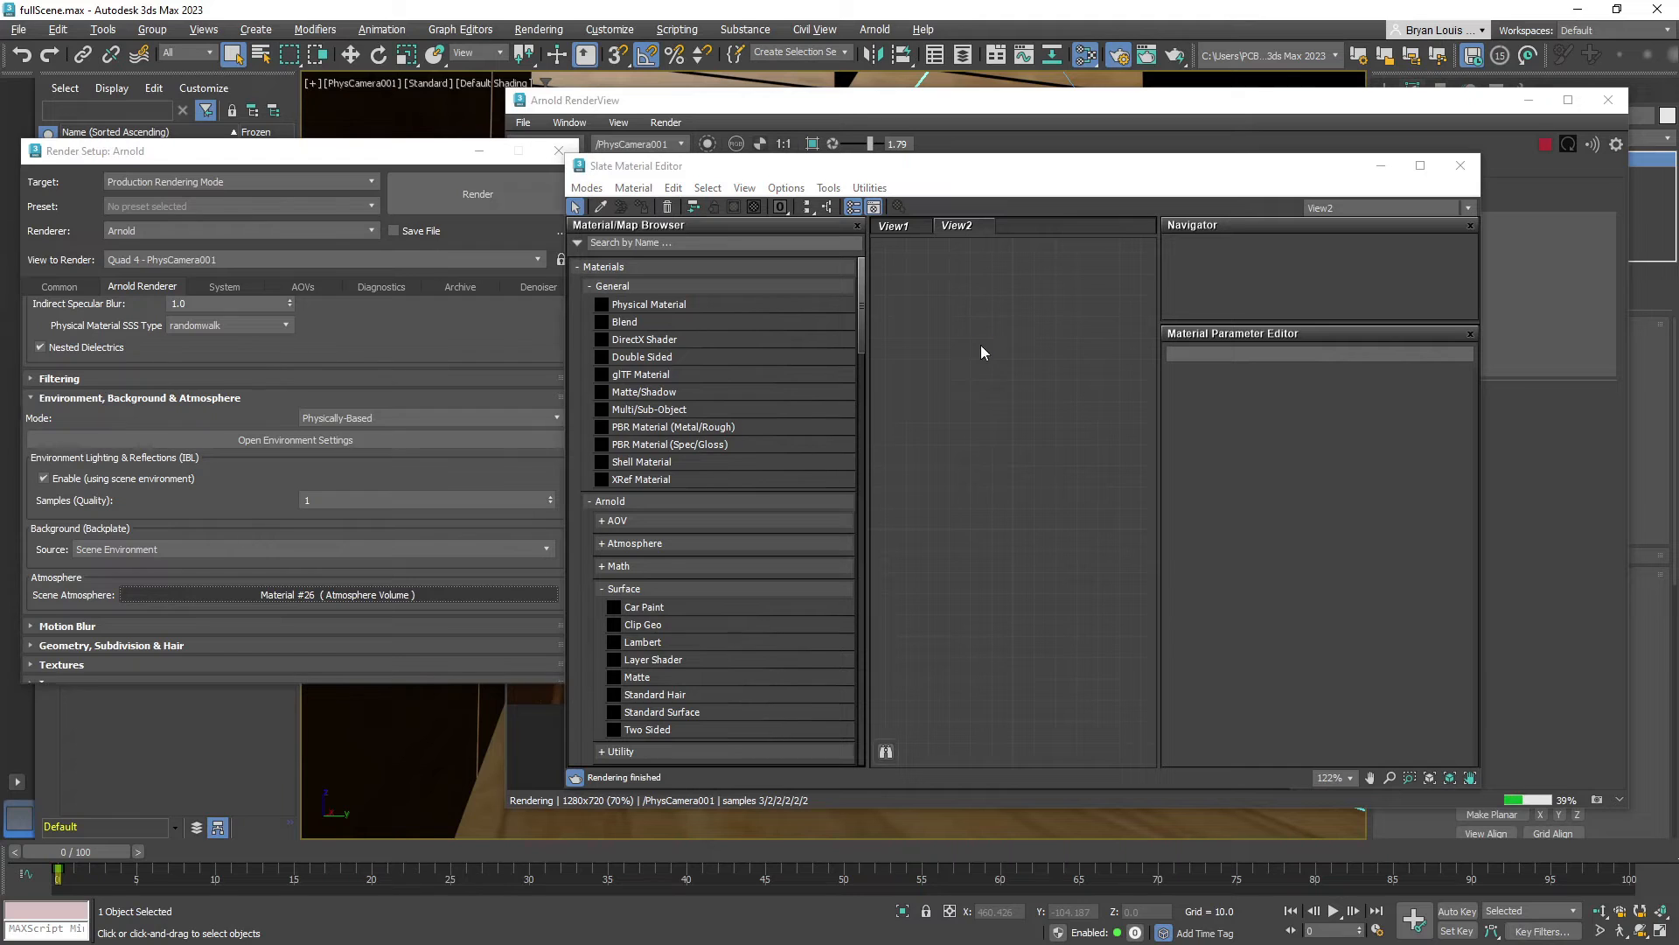
left_click(985, 528)
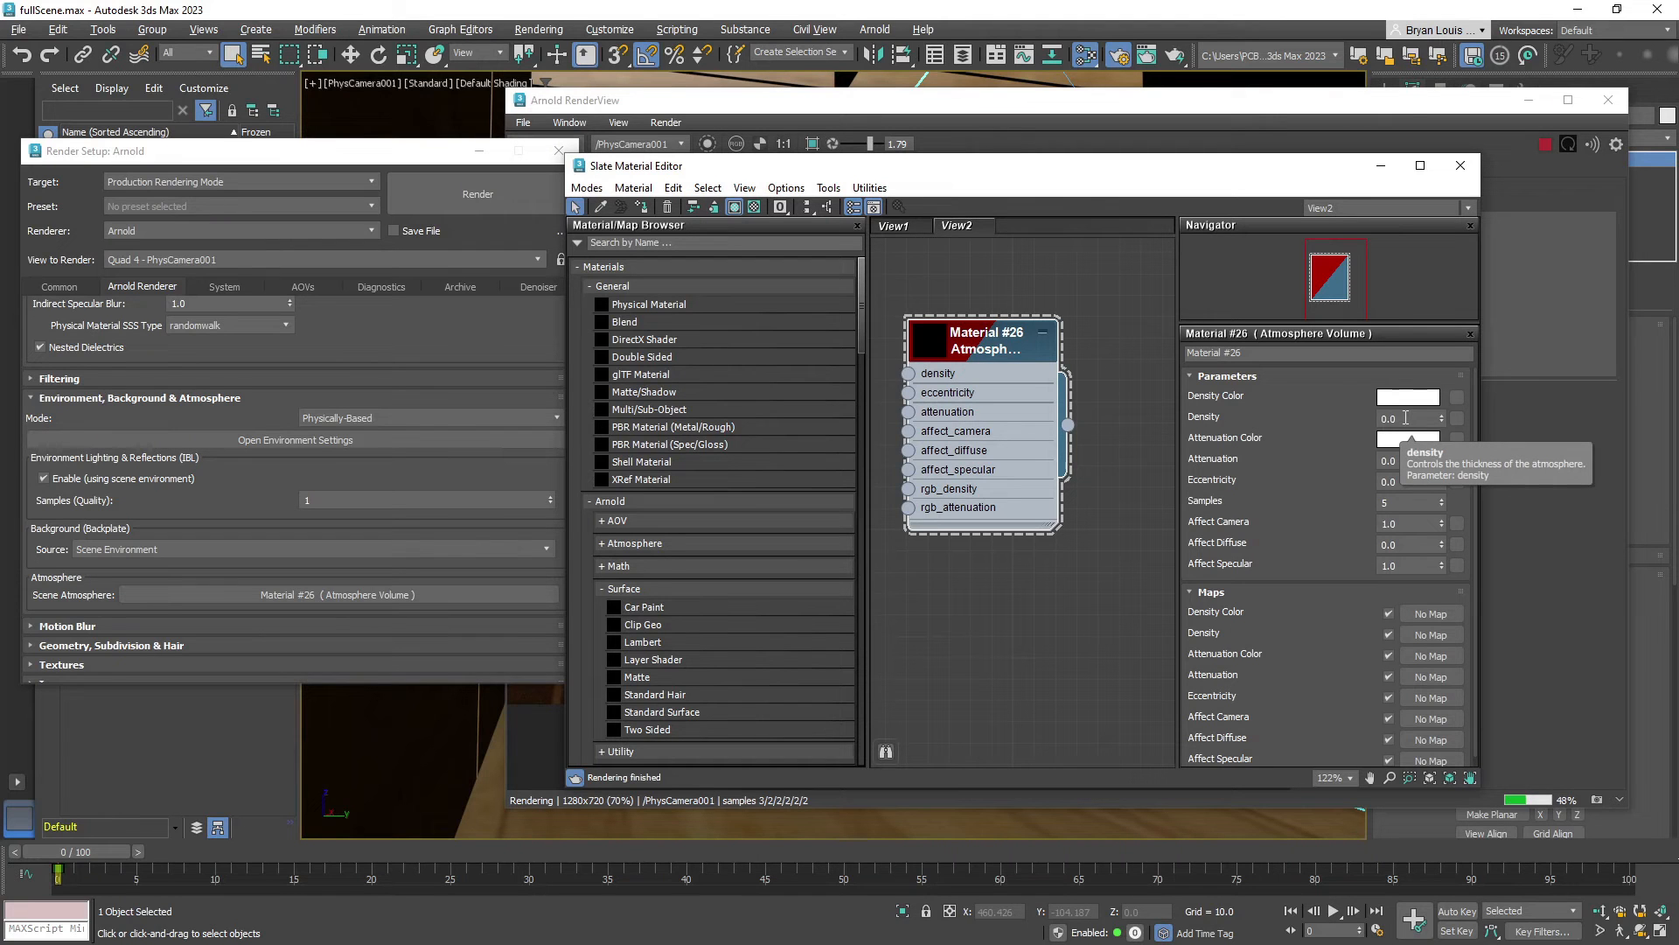
Try a density of 1.0 on the Atmosphere Volume material, and set it to 0.01 instead
left_click_drag(973, 158, 293, 199)
double_click(713, 443)
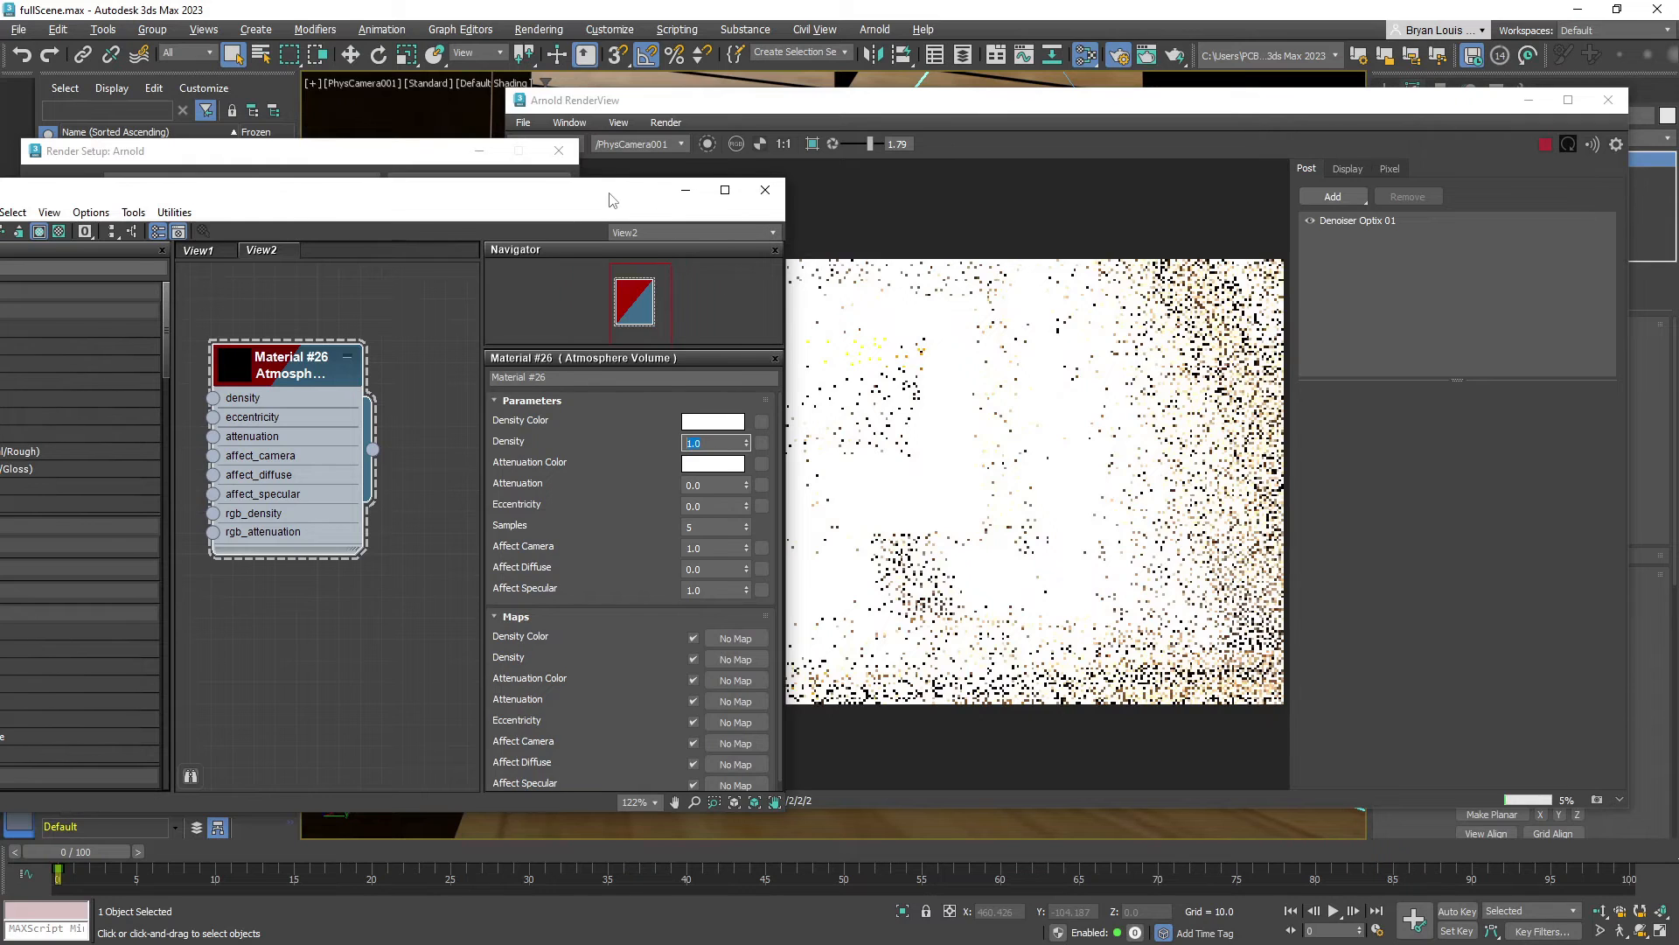
left_click_drag(611, 199, 487, 194)
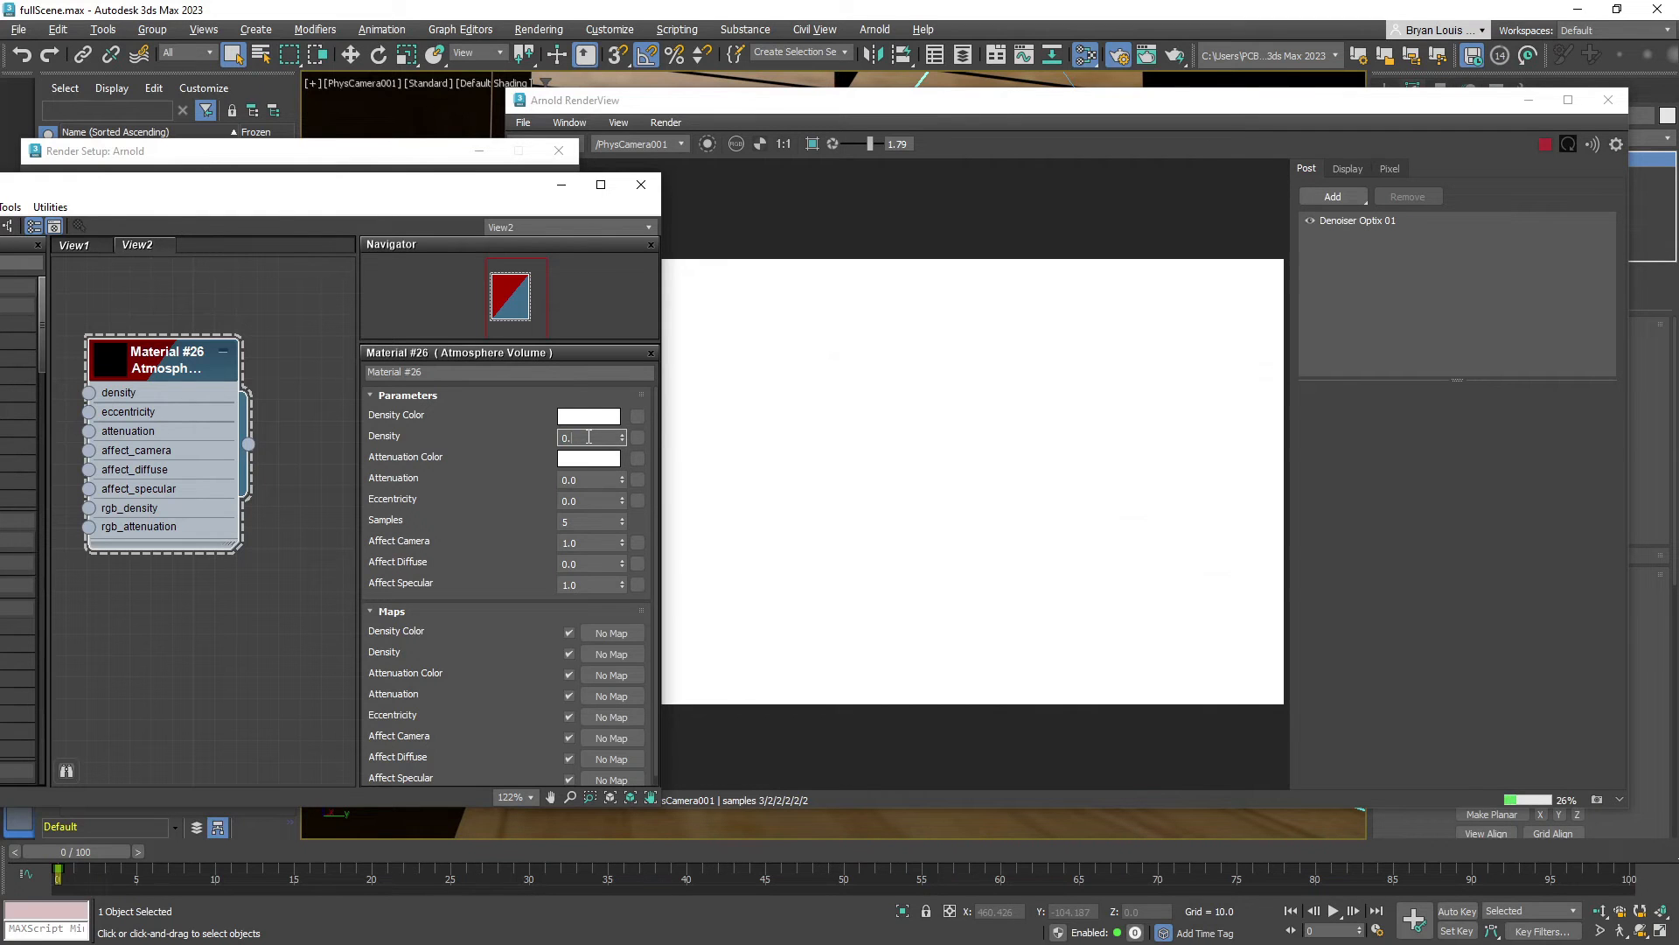
key("Return")
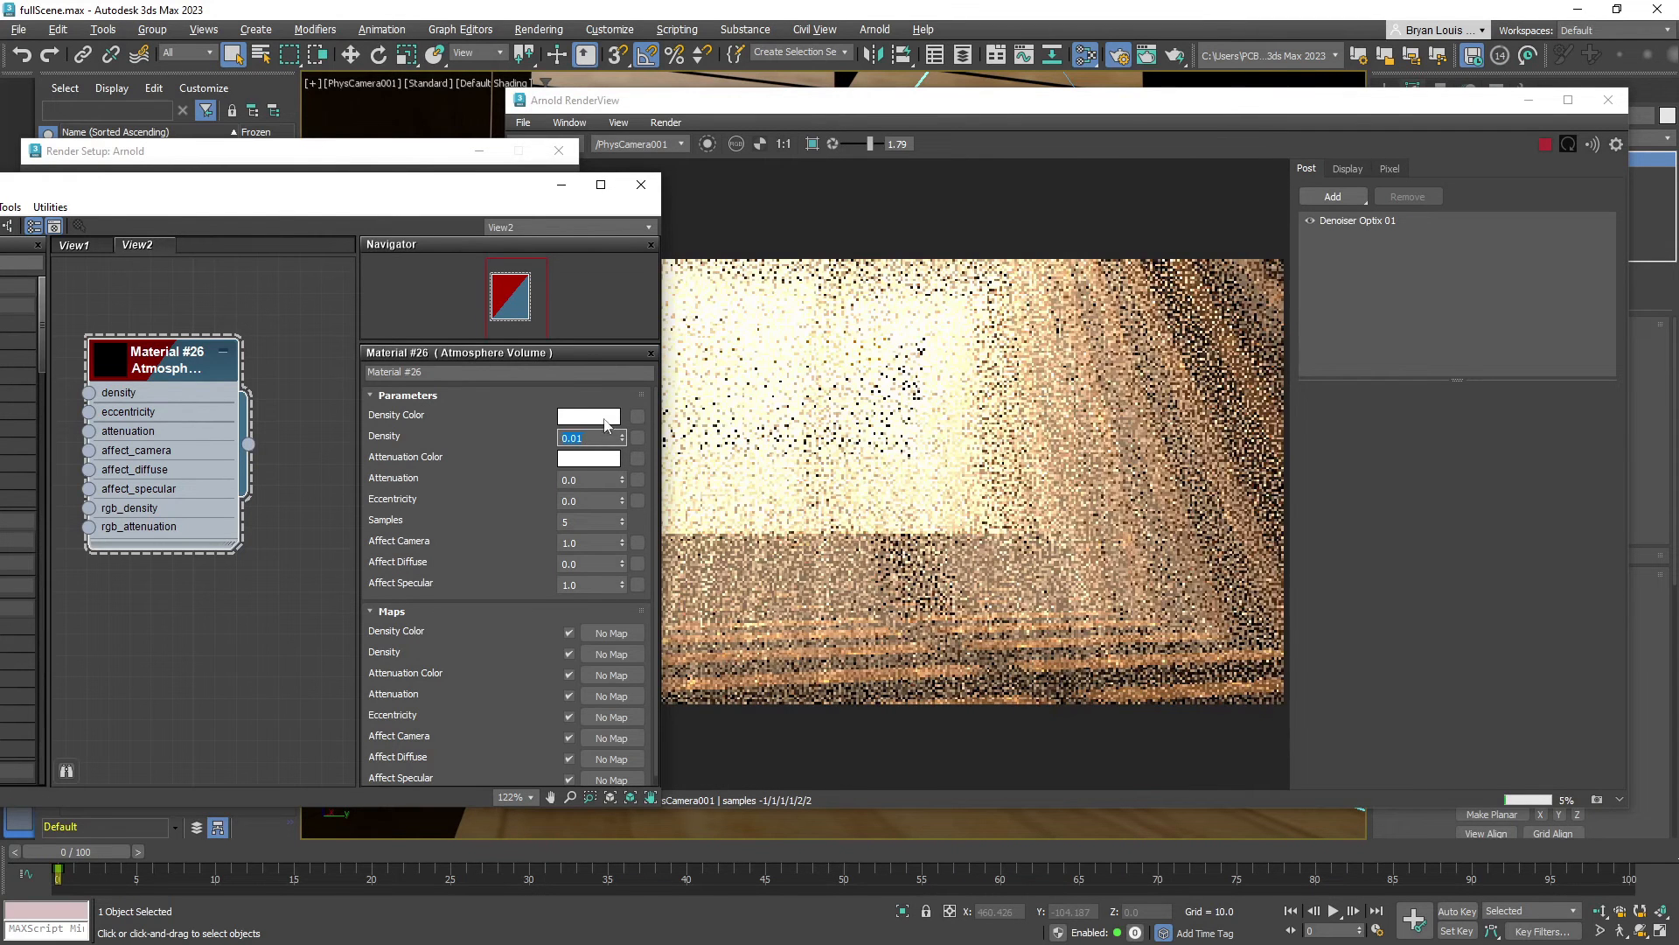
Arrange the Slate Material Editor and Arnold RenderView side by side so both parameters and render can be seen
left_click_drag(487, 190, 416, 215)
left_click_drag(1022, 105, 1117, 101)
left_click(405, 213)
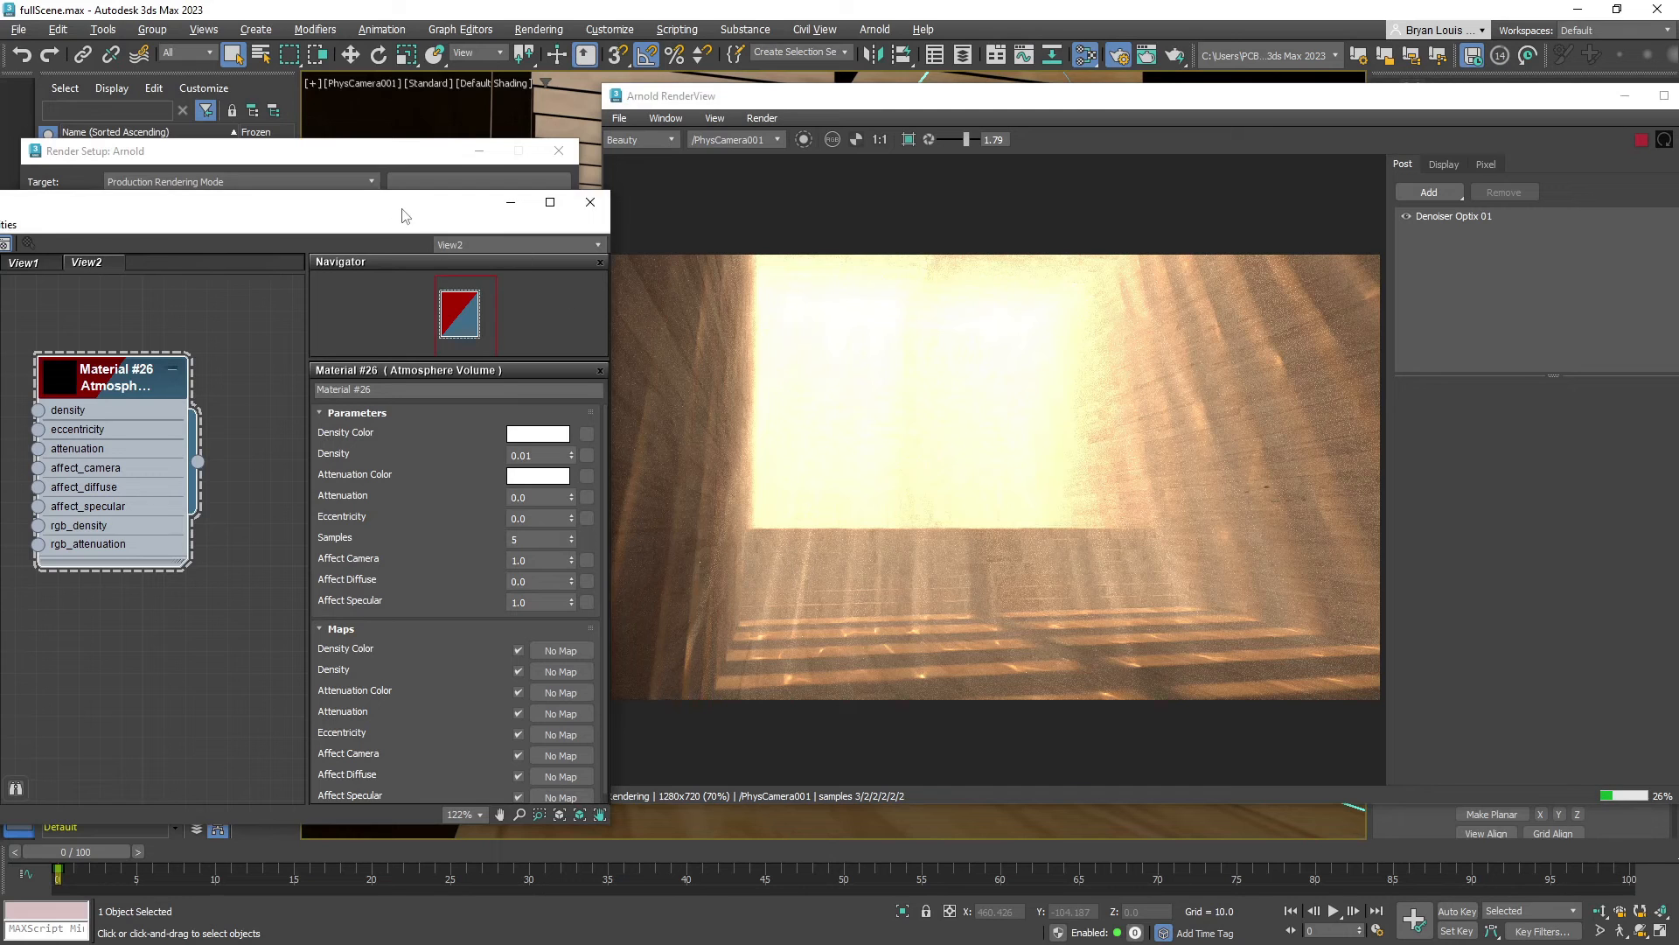
left_click_drag(403, 216, 417, 185)
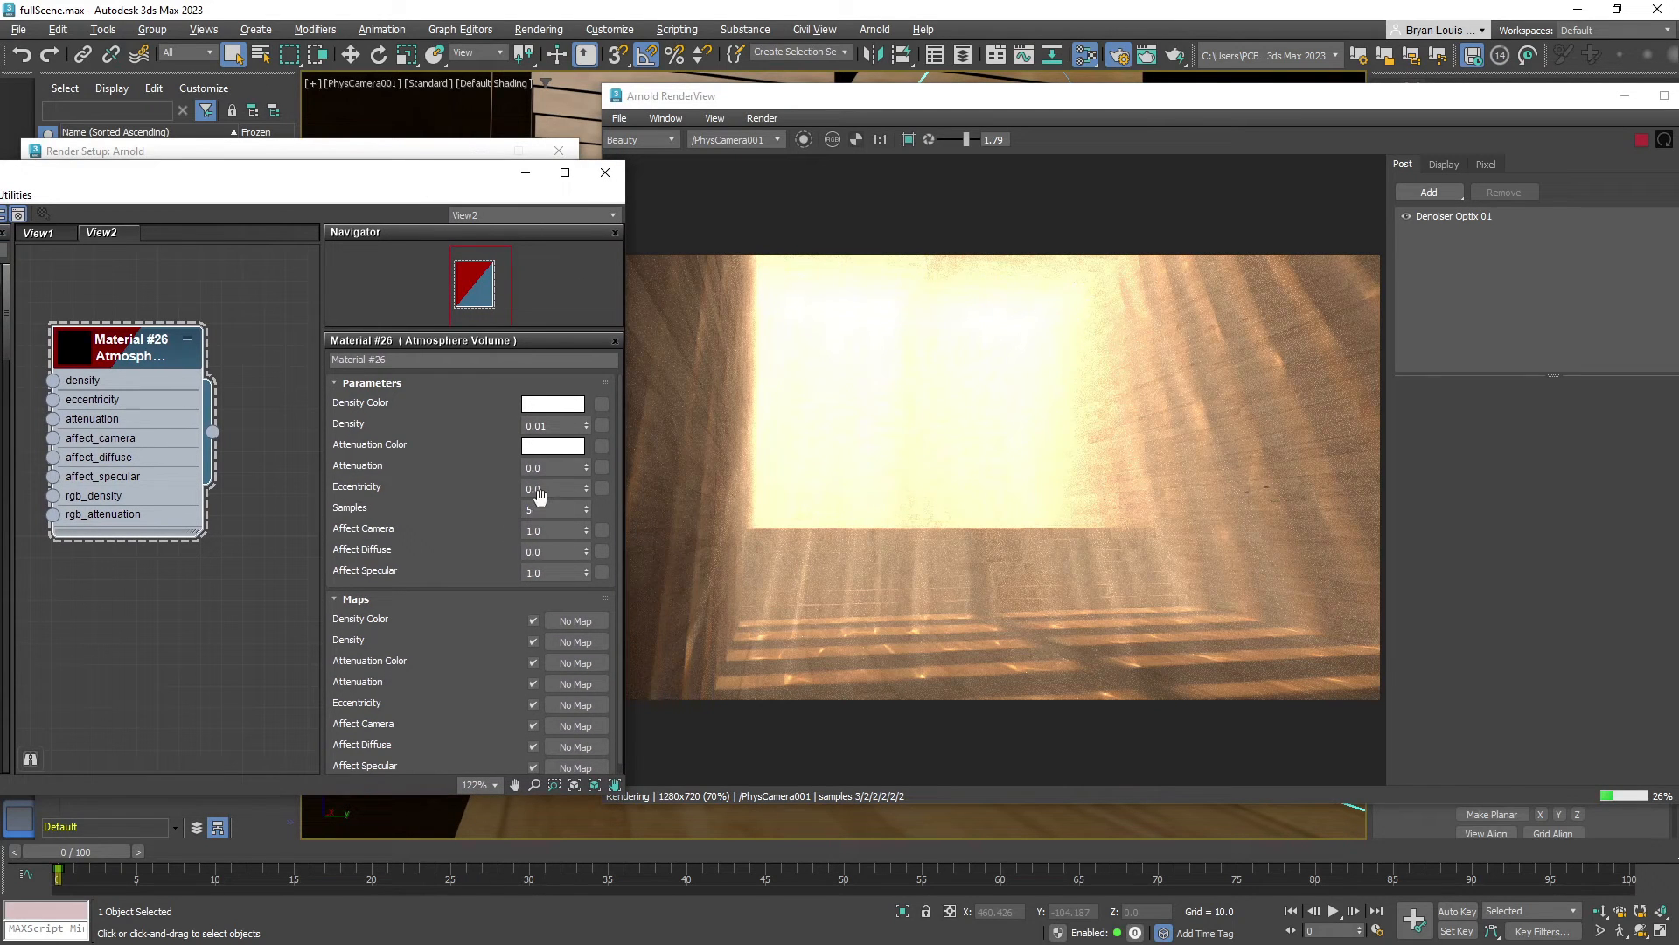
Set the Atmosphere Volume material's eccentricity to 0.95
left_click_drag(585, 483, 610, 402)
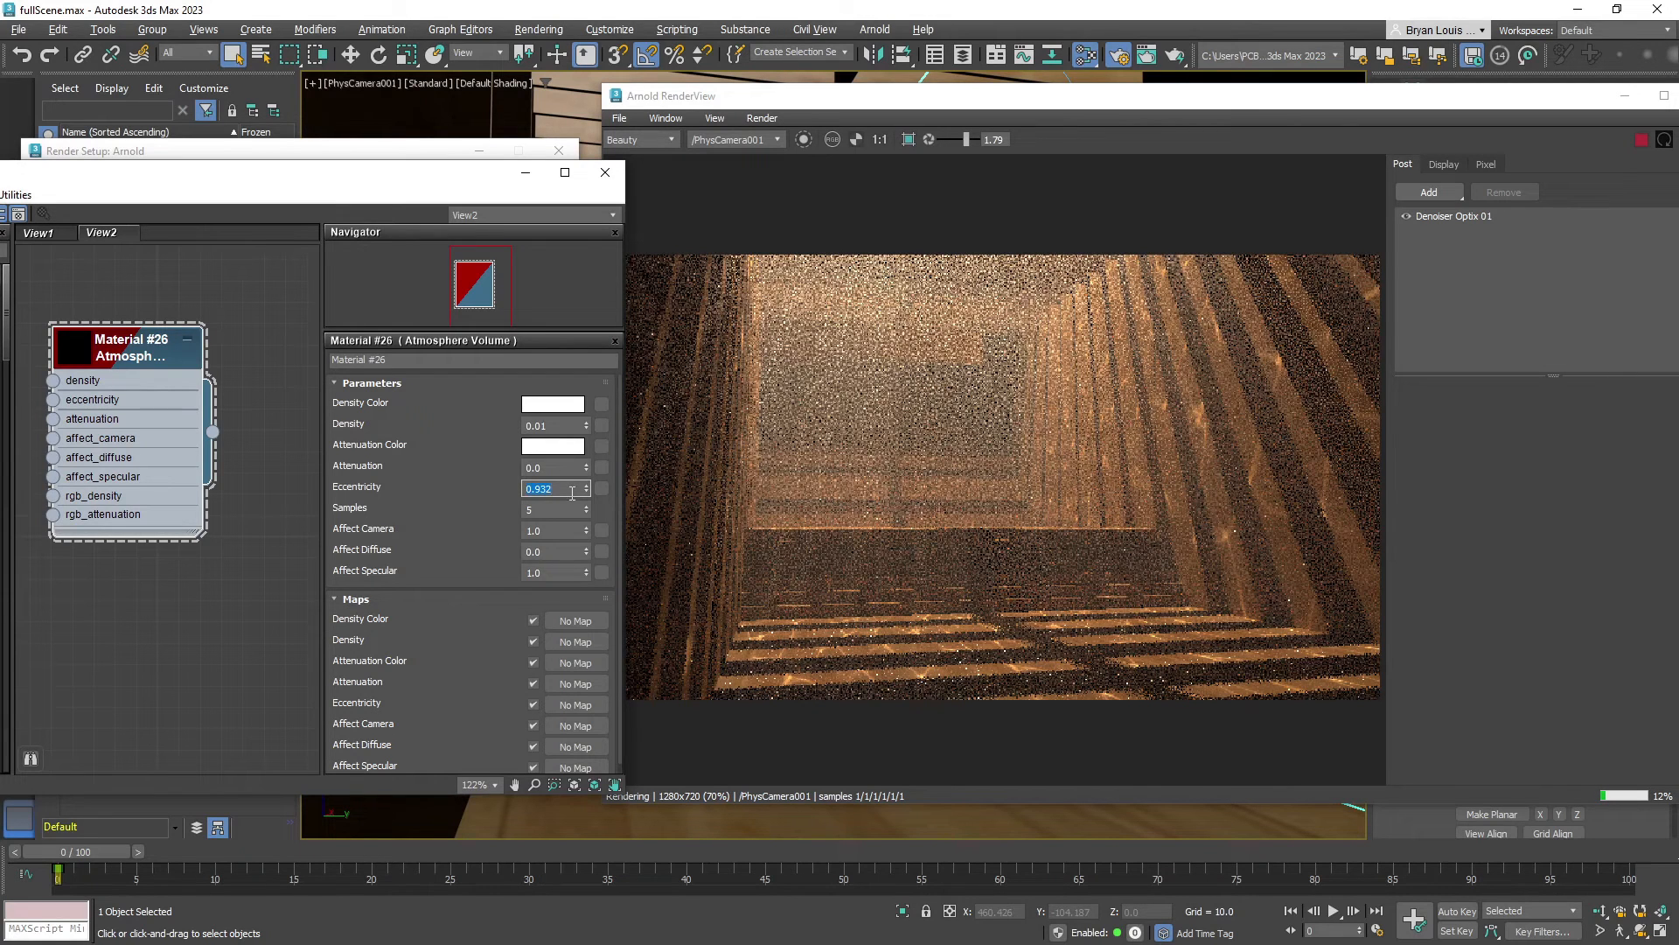
type("0.95")
key("Return")
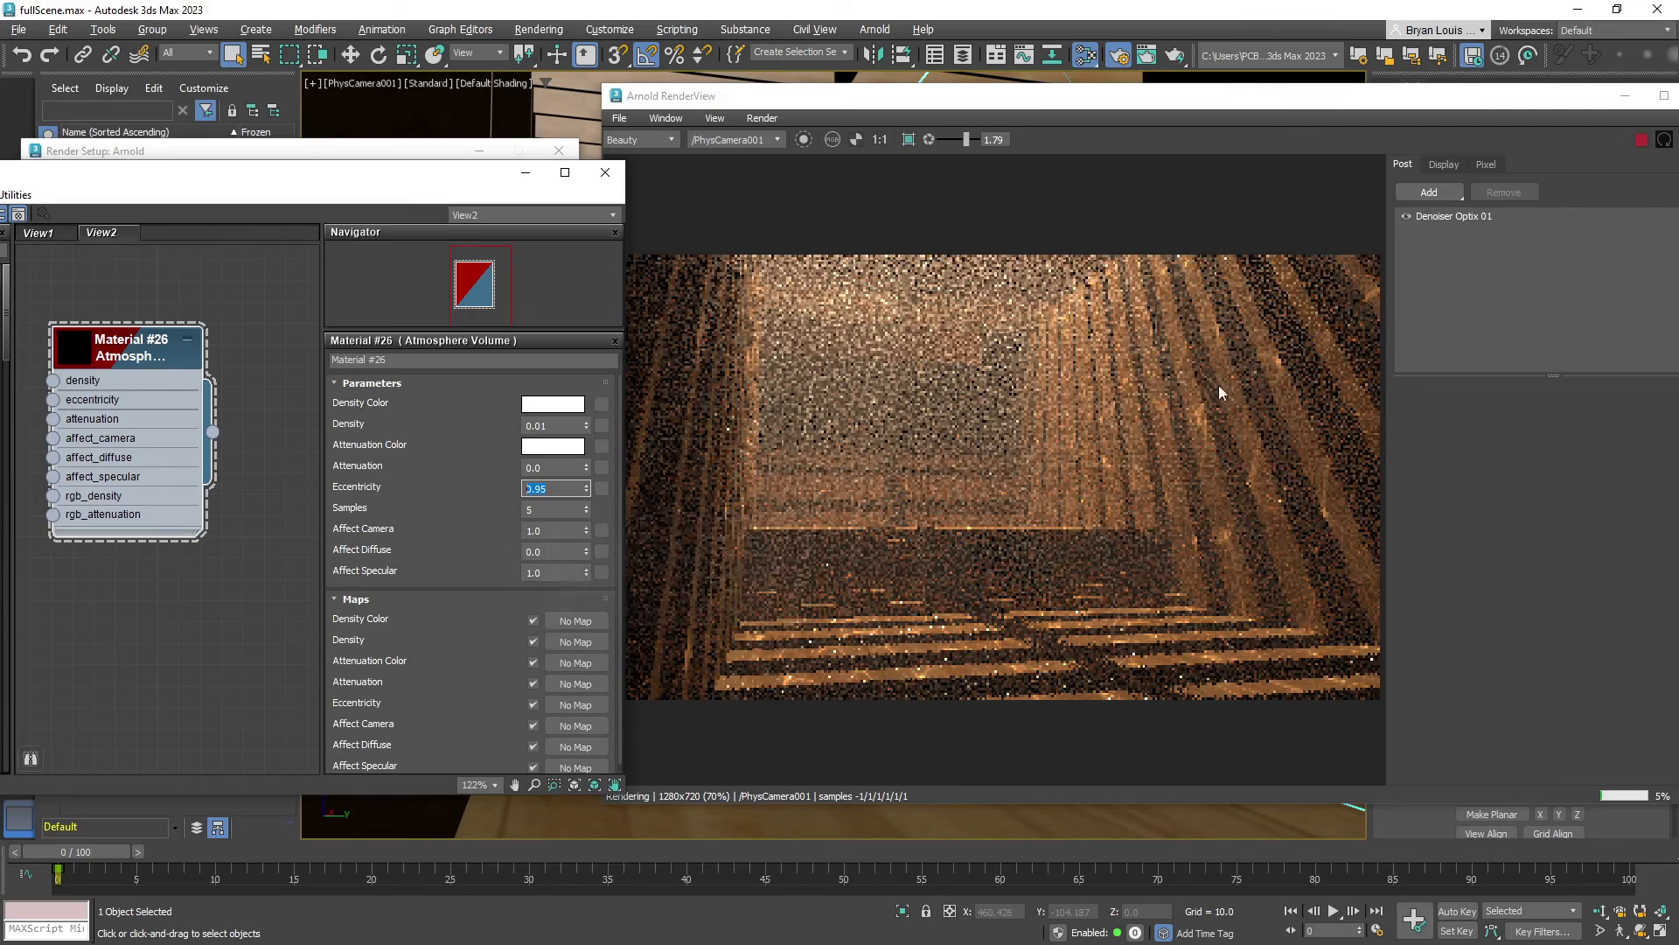
Examine the haze and light patterns in the corridor render up close and as a whole
scroll(938, 455, "up", 2)
left_click_drag(937, 455, 968, 485)
scroll(967, 512, "down", 2)
scroll(950, 411, "up", 1)
left_click_drag(915, 433, 938, 455)
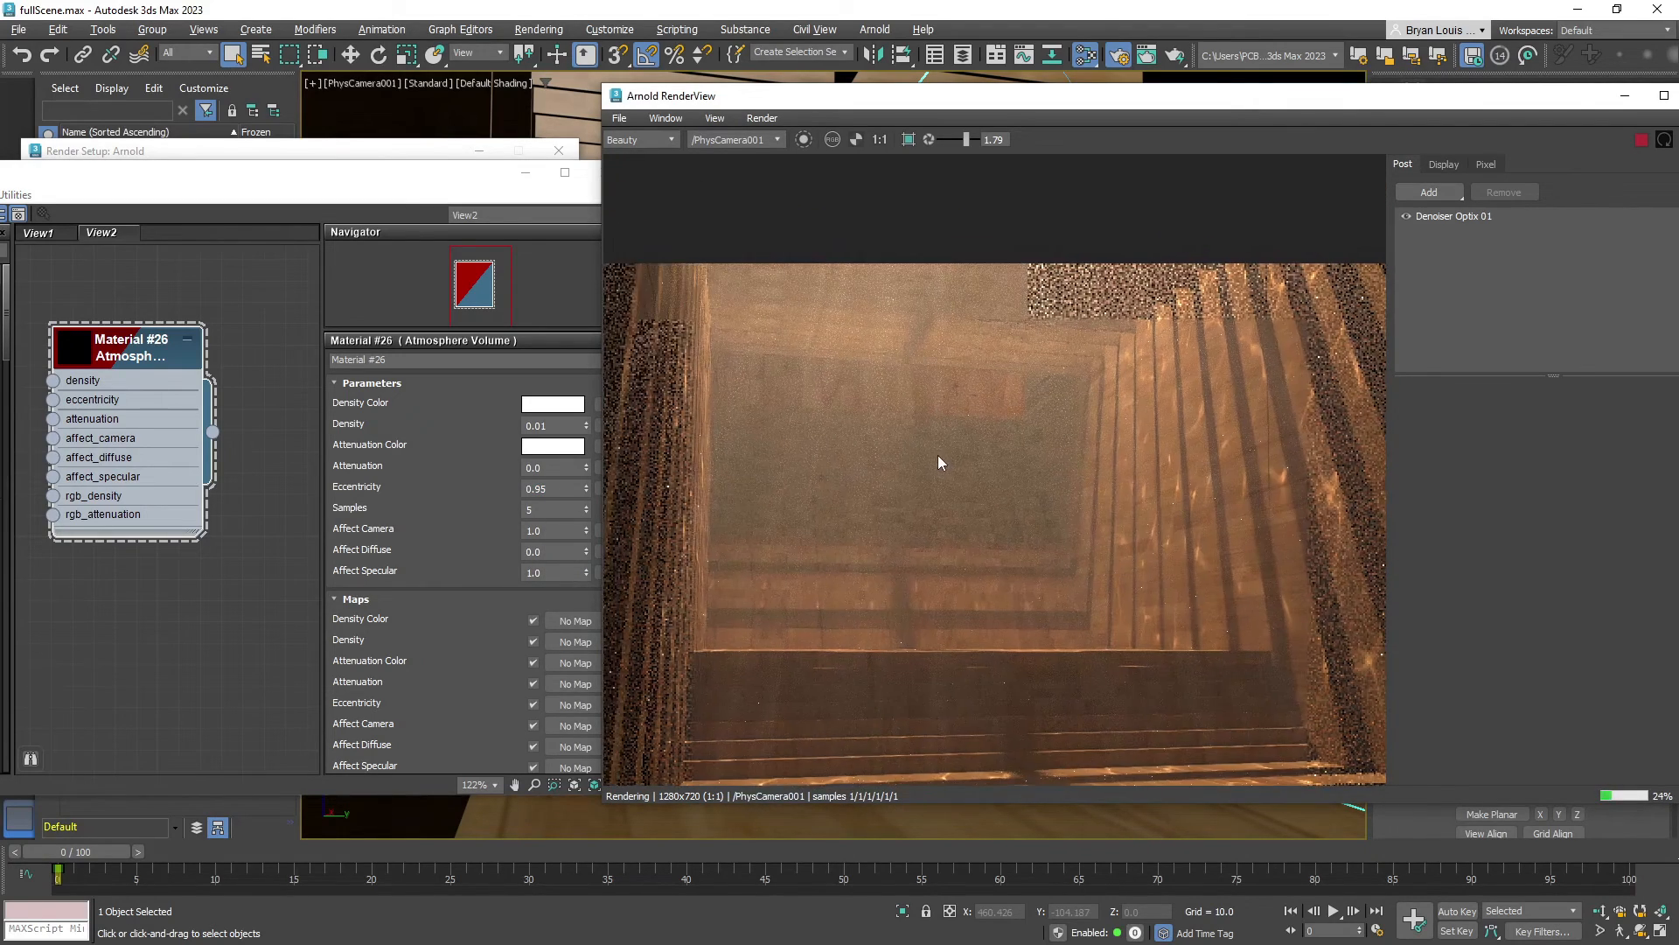
scroll(938, 455, "down", 1)
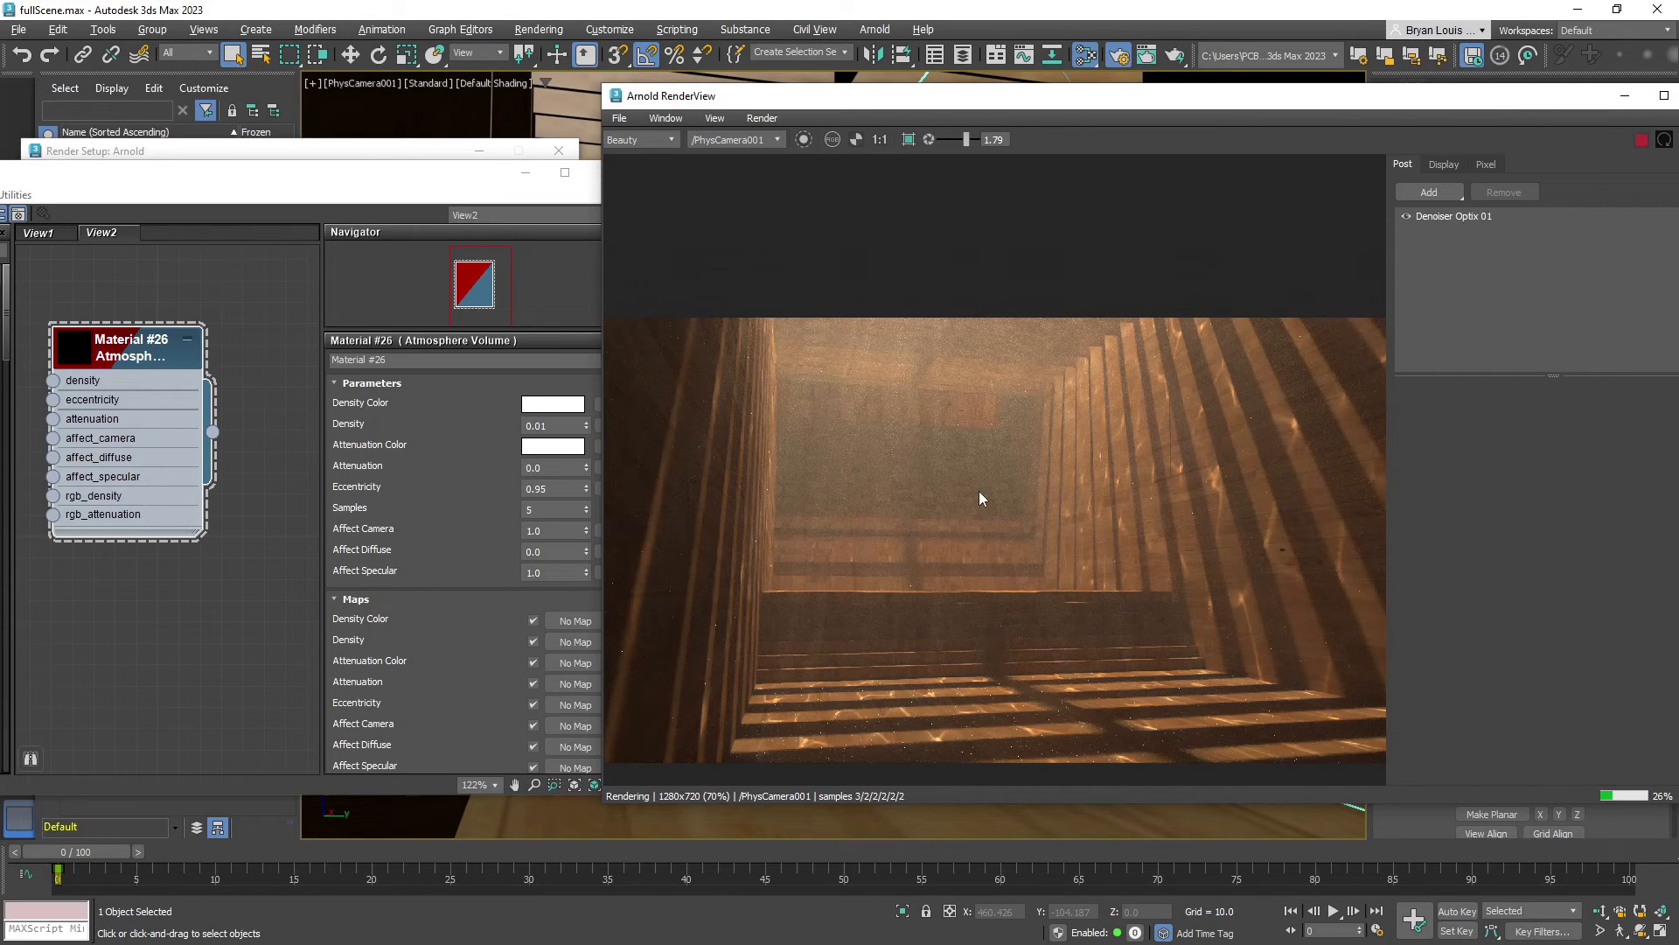
scroll(979, 491, "up", 1)
left_click_drag(1006, 484, 980, 483)
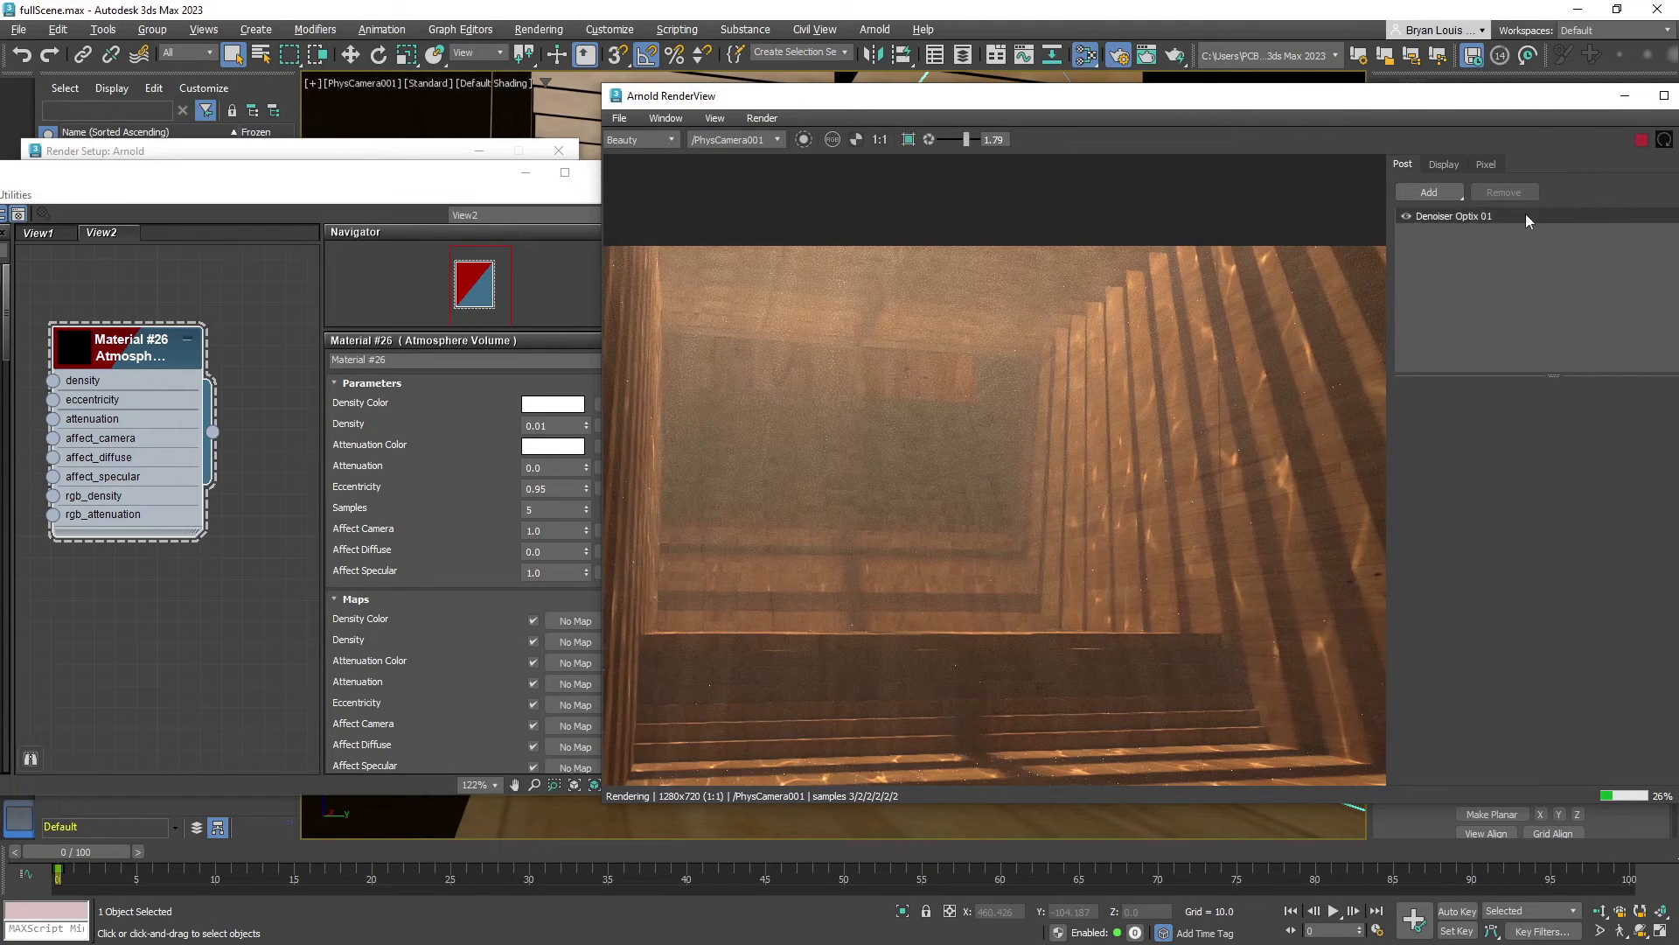
scroll(967, 433, "down", 1)
scroll(897, 451, "down", 1)
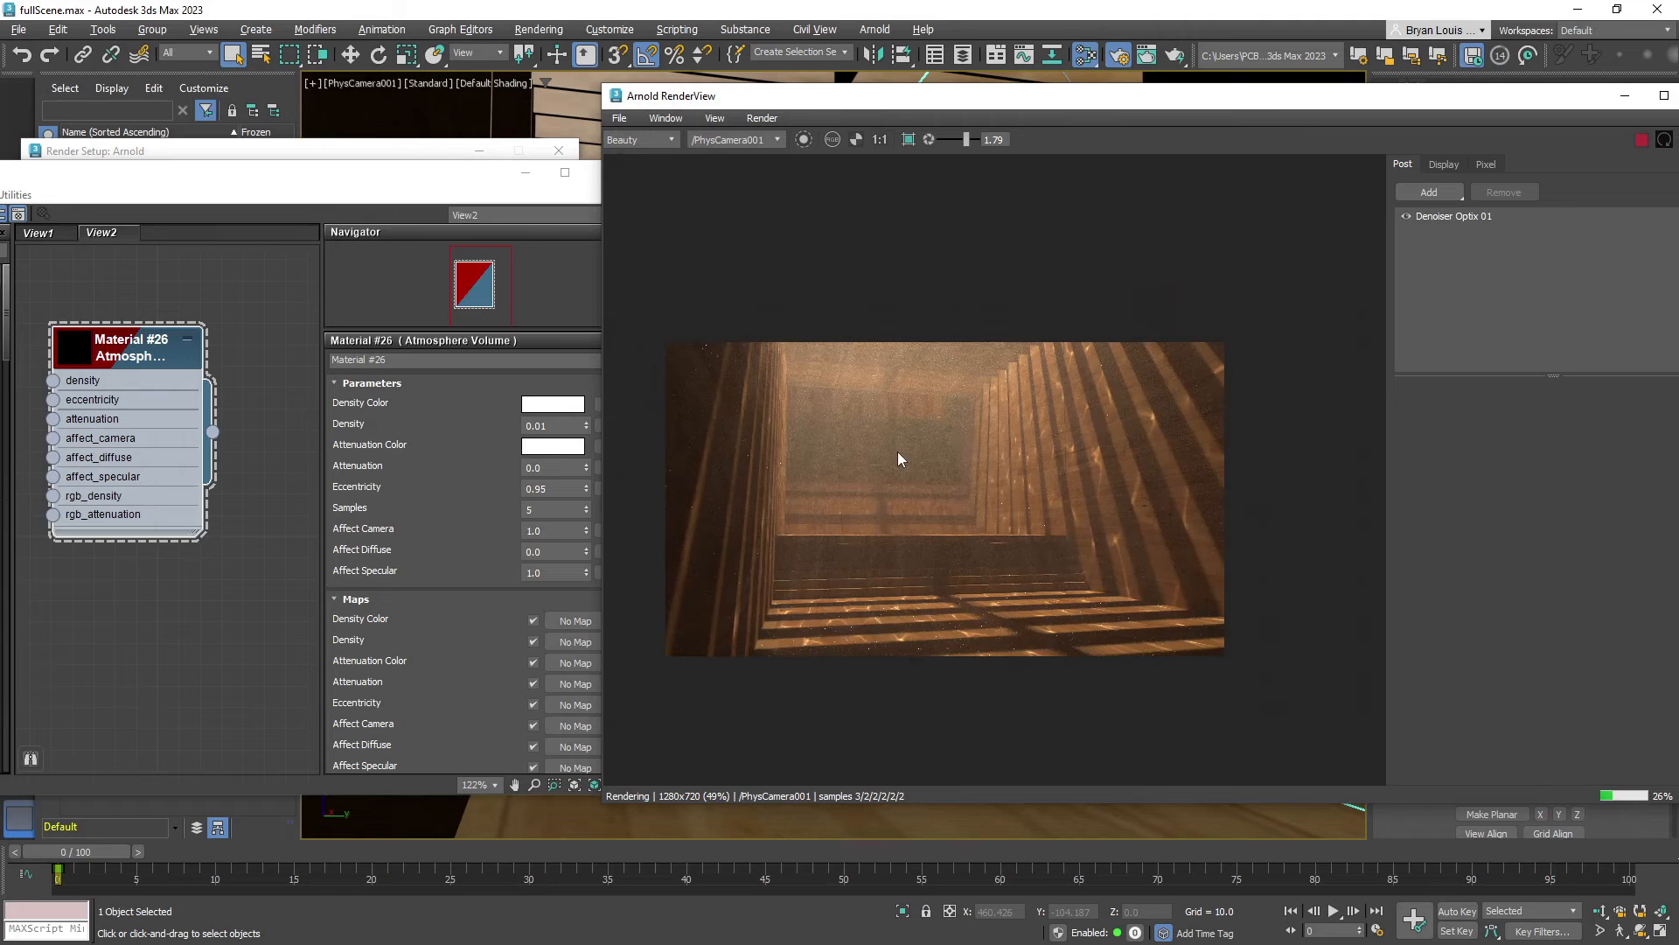
Compare eccentricity values of 1.0 and 0.95 on the Atmosphere Volume, and set it to 0.98
left_click_drag(515, 214, 461, 208)
type("1")
key("Return")
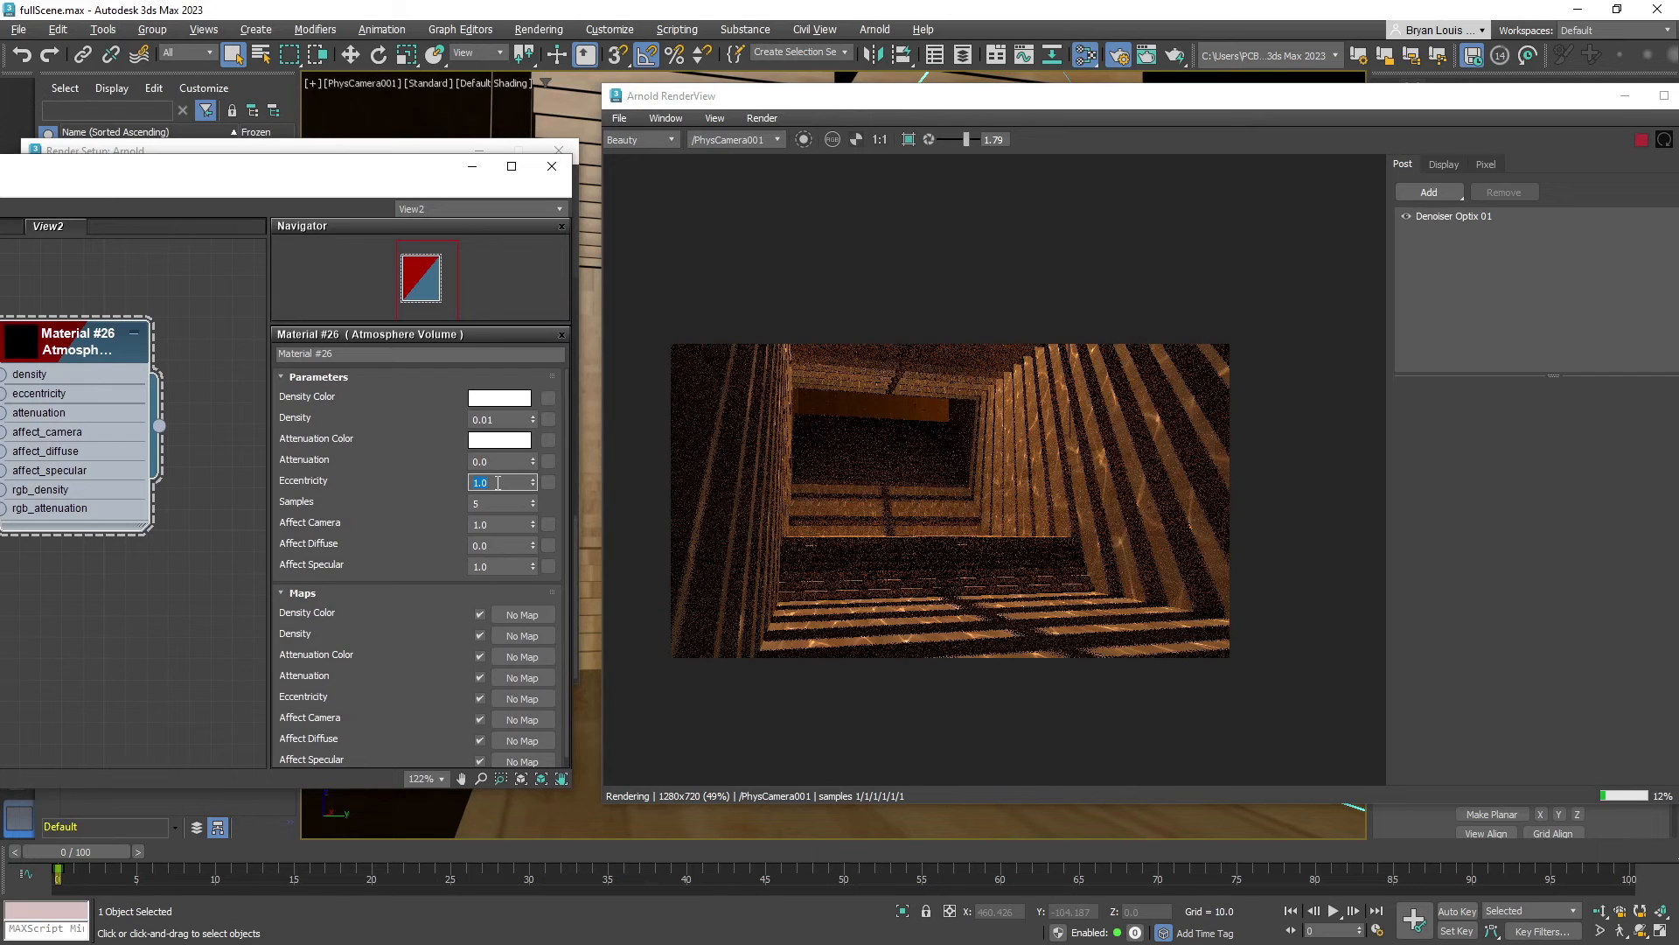
type("0.95")
key("Return")
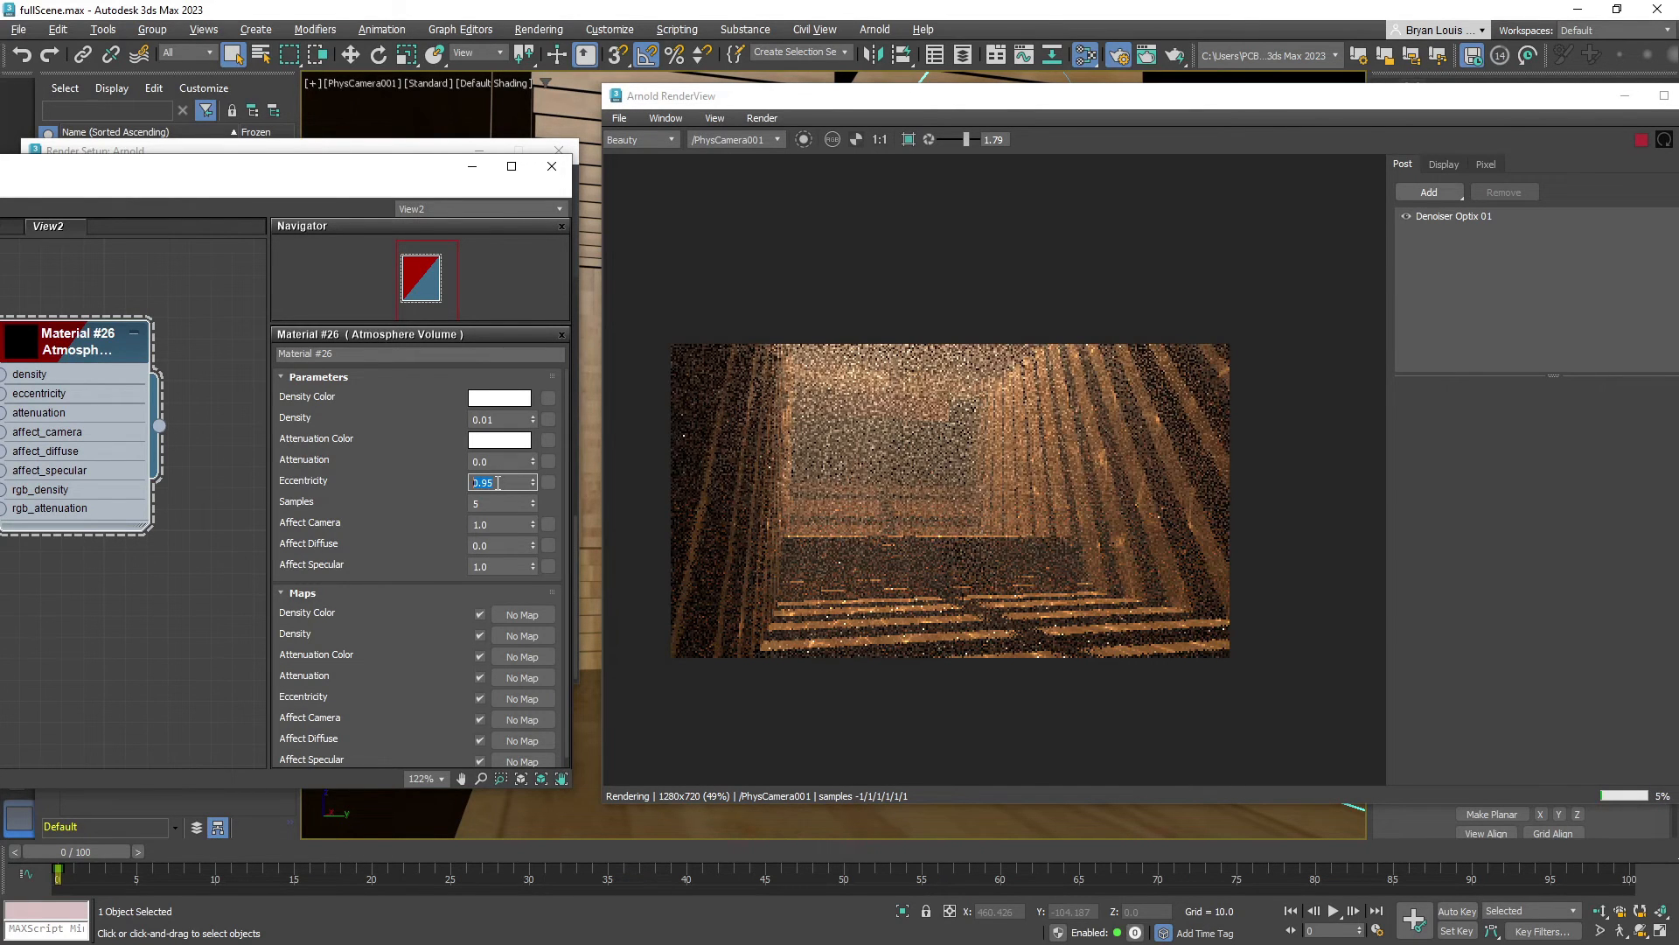
type("0.98")
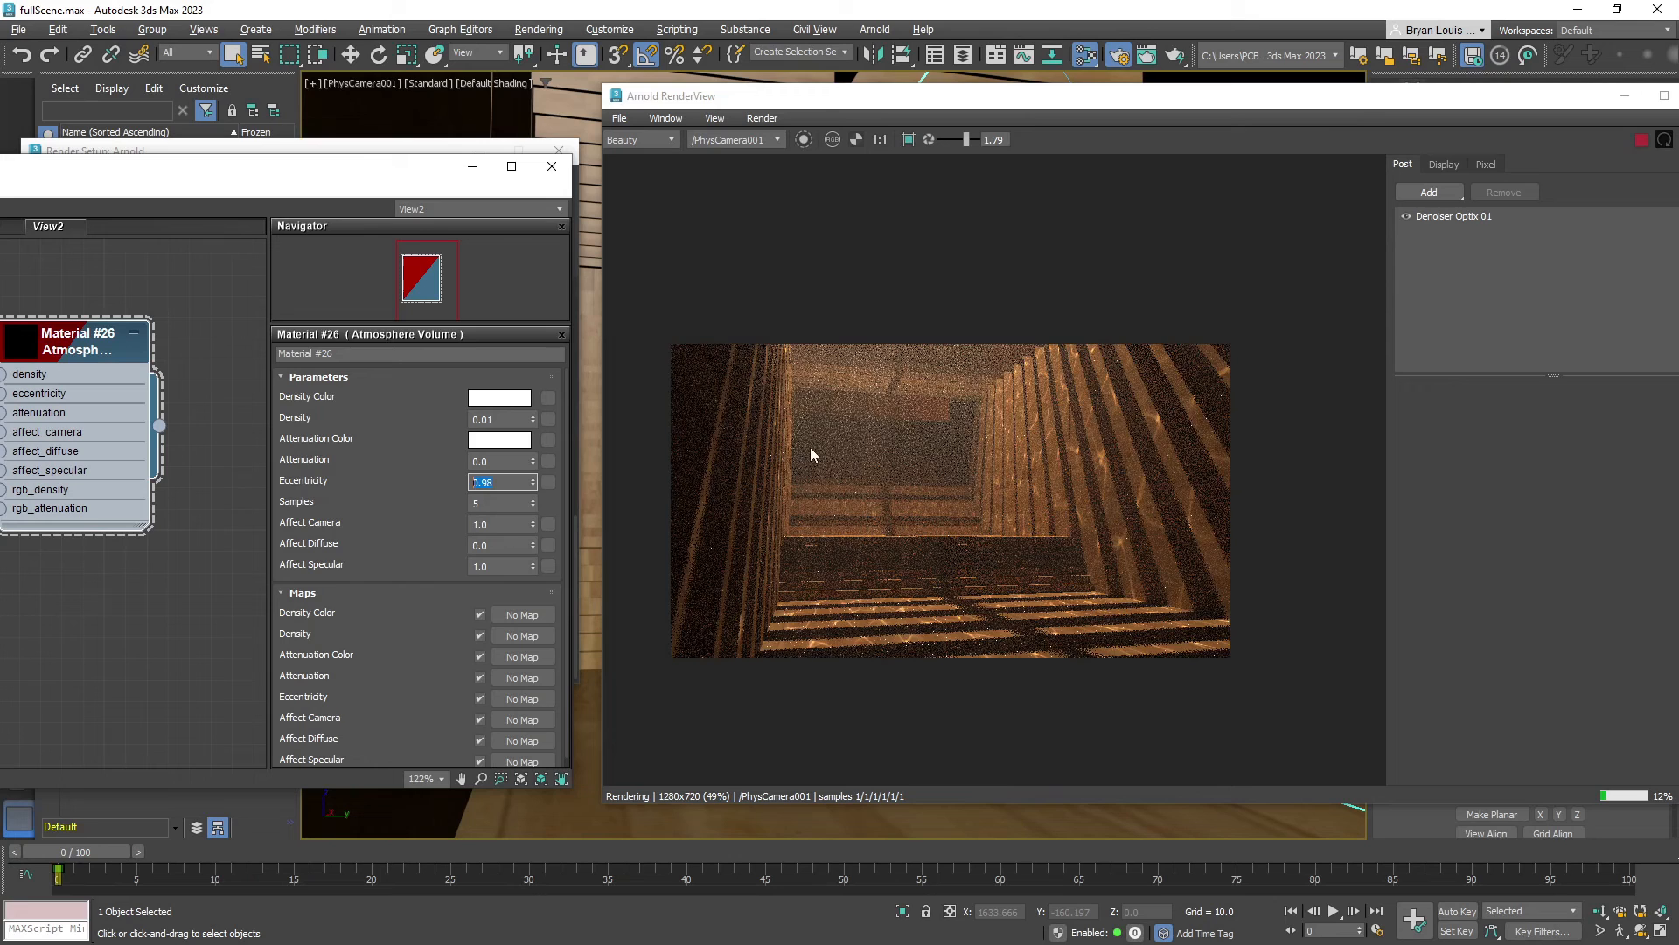
Check the corridor render's haze and remove the Denoiser Optix imager from Arnold RenderView
scroll(811, 454, "up", 2)
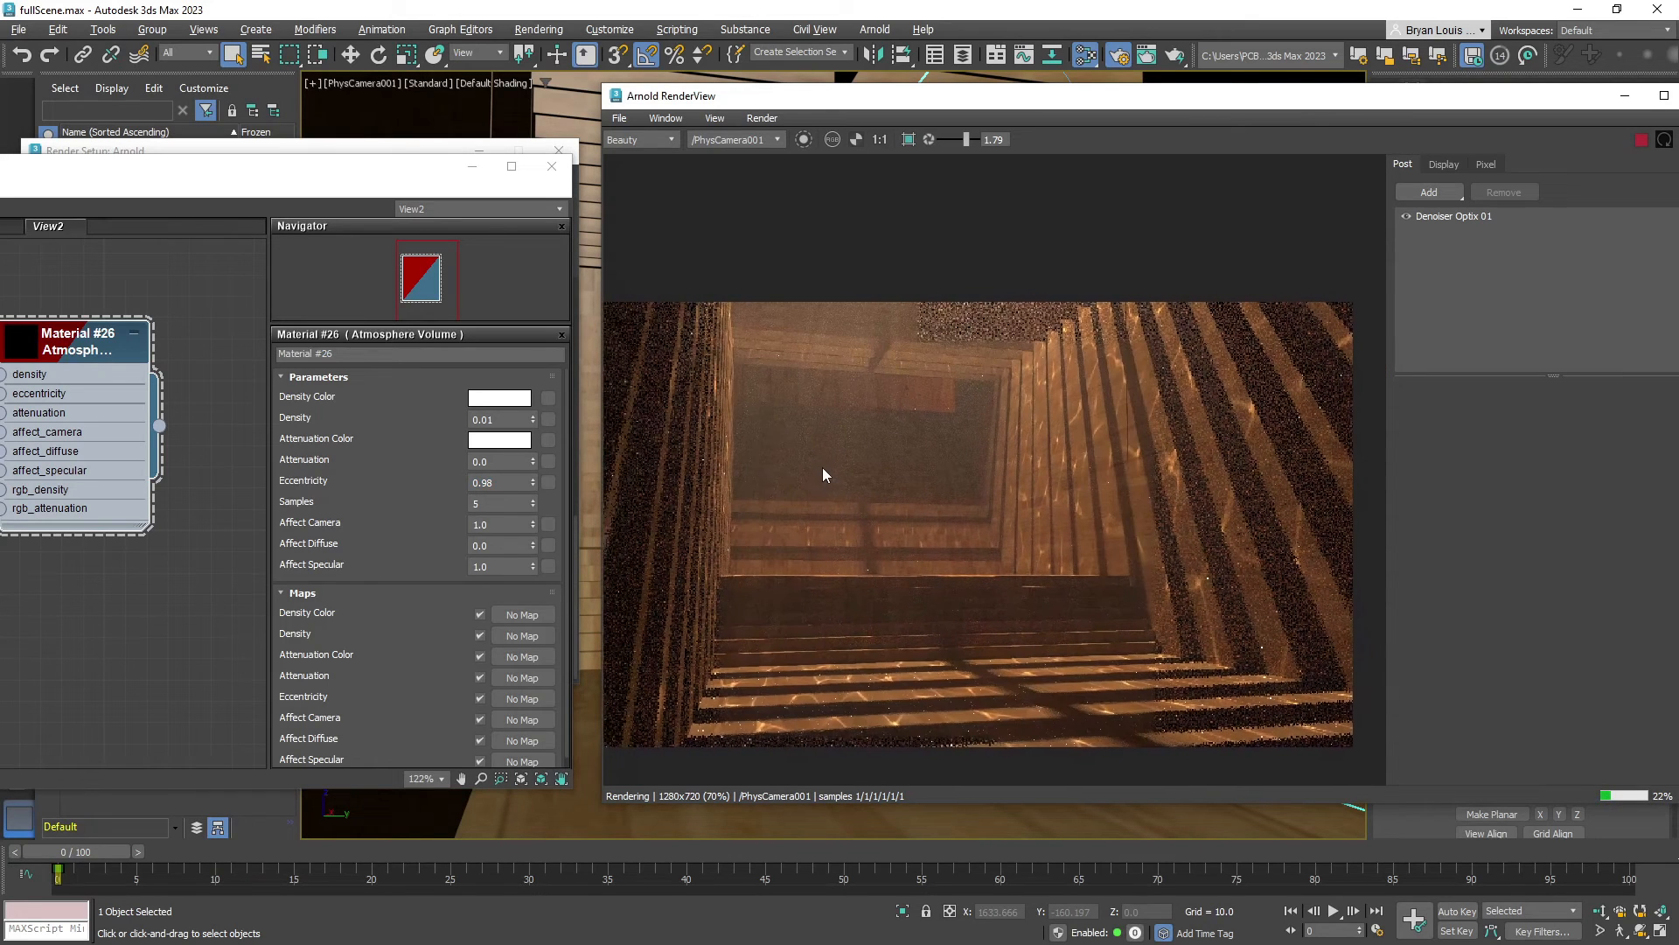
middle_click_drag(822, 475, 840, 407)
scroll(969, 473, "down", 2)
middle_click_drag(970, 465, 1012, 501)
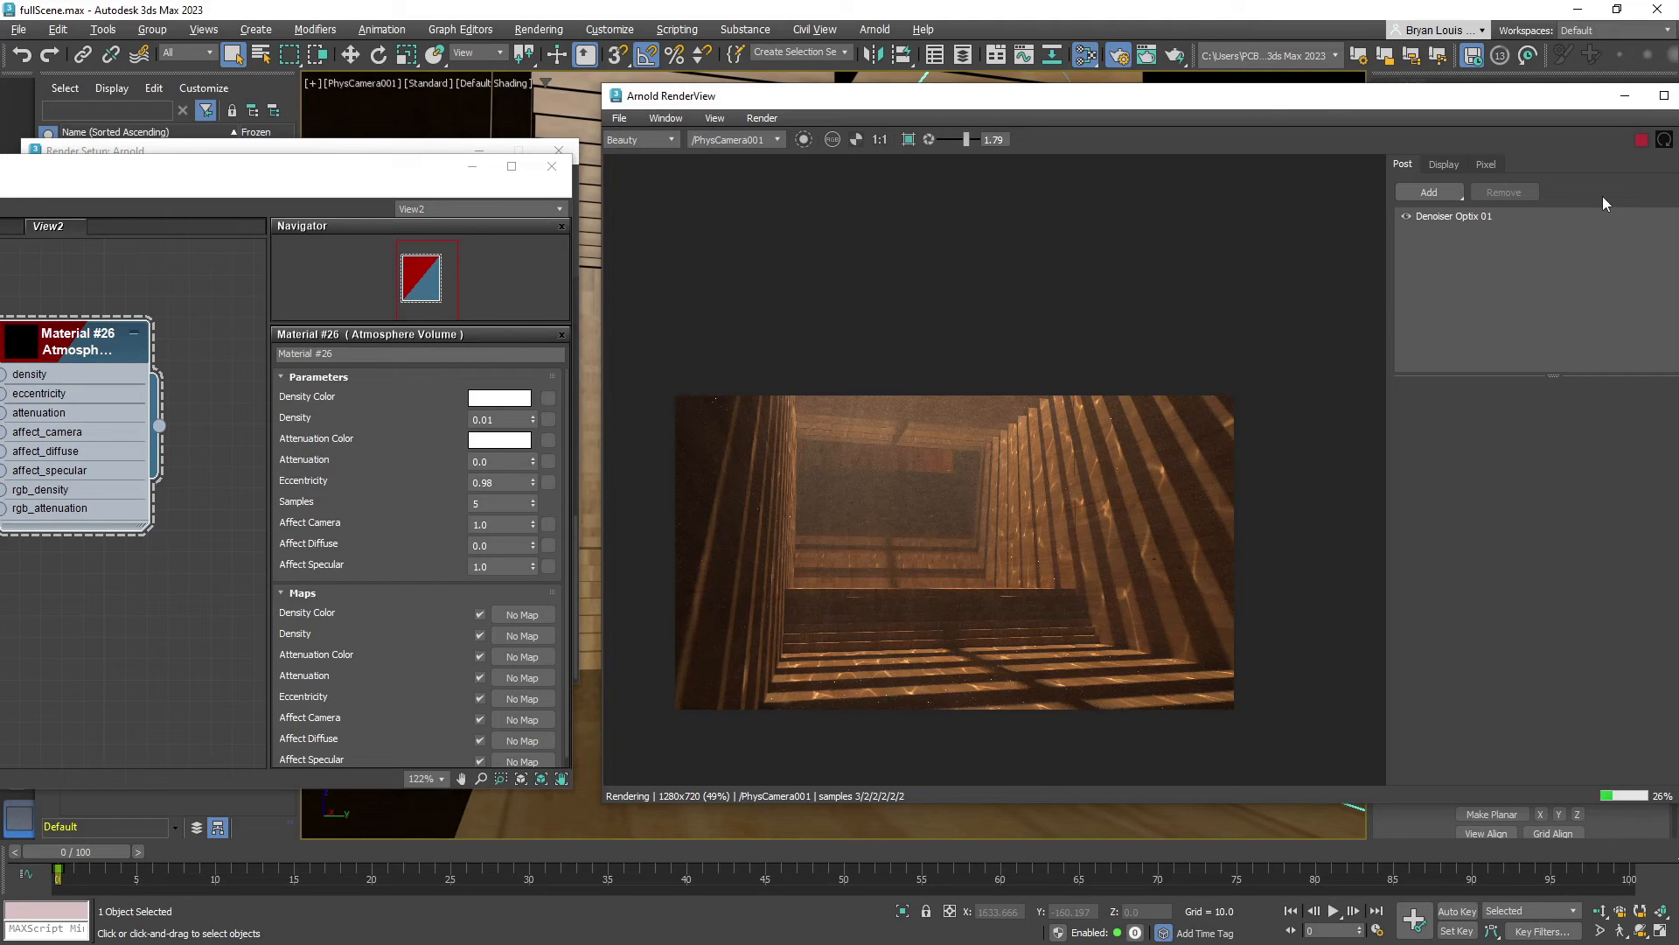
left_click(1459, 215)
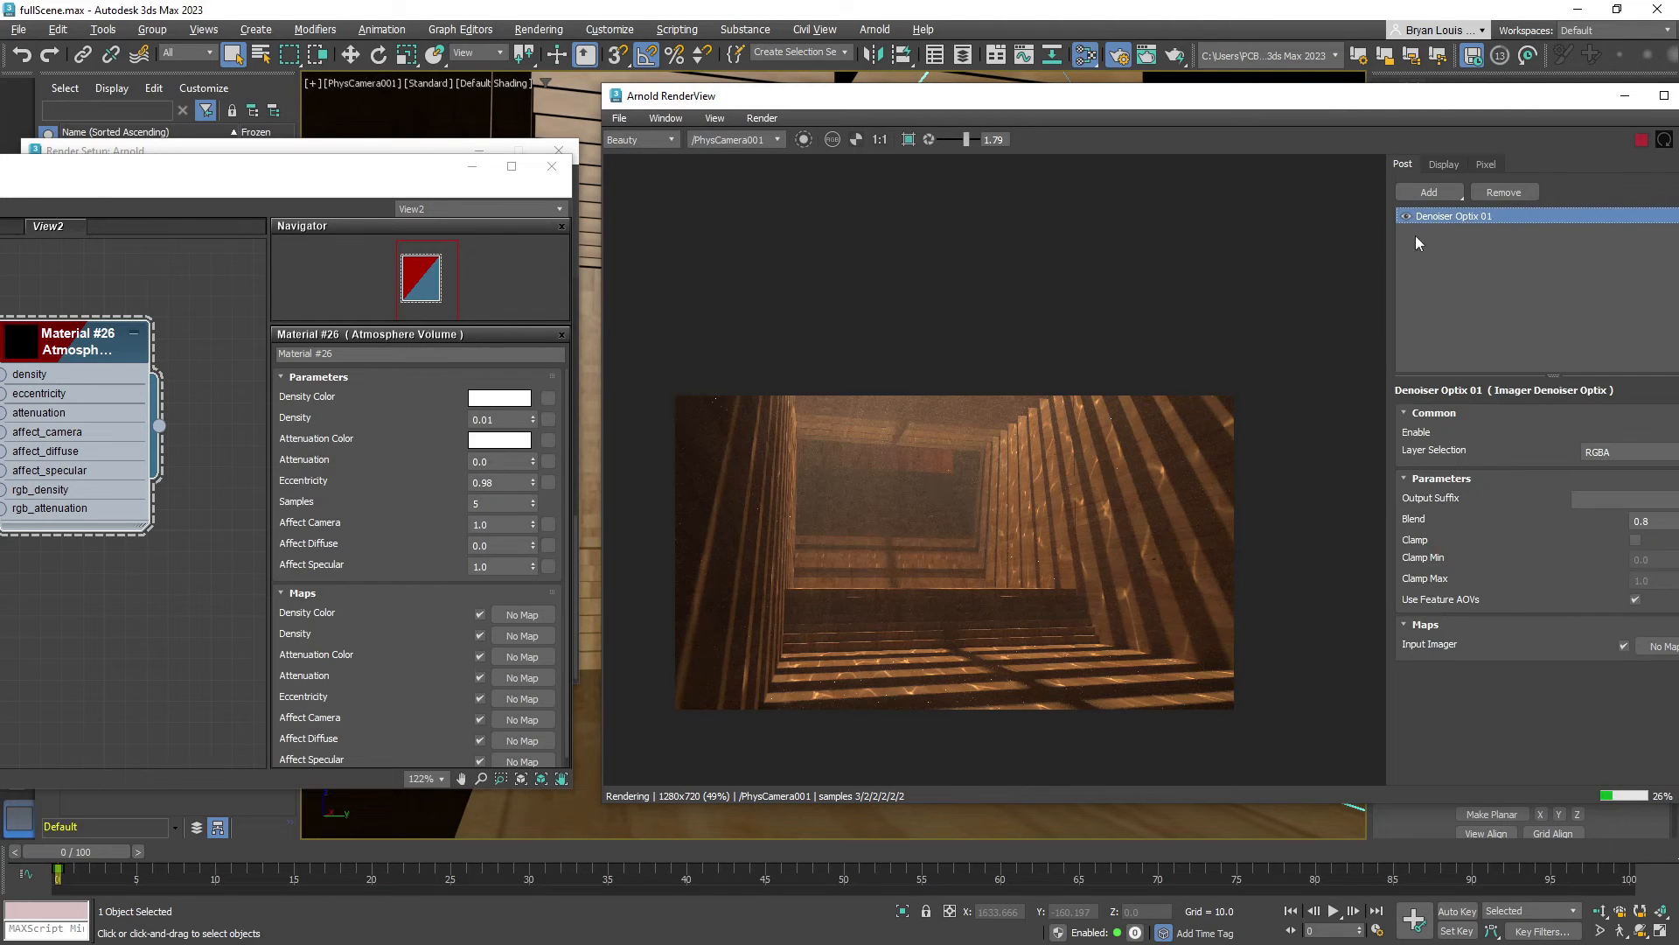
left_click(1504, 194)
Bring Arnold RenderView fully into sight and examine the corridor render without the denoiser
scroll(1060, 537, "up", 2)
middle_click_drag(1060, 533, 1117, 521)
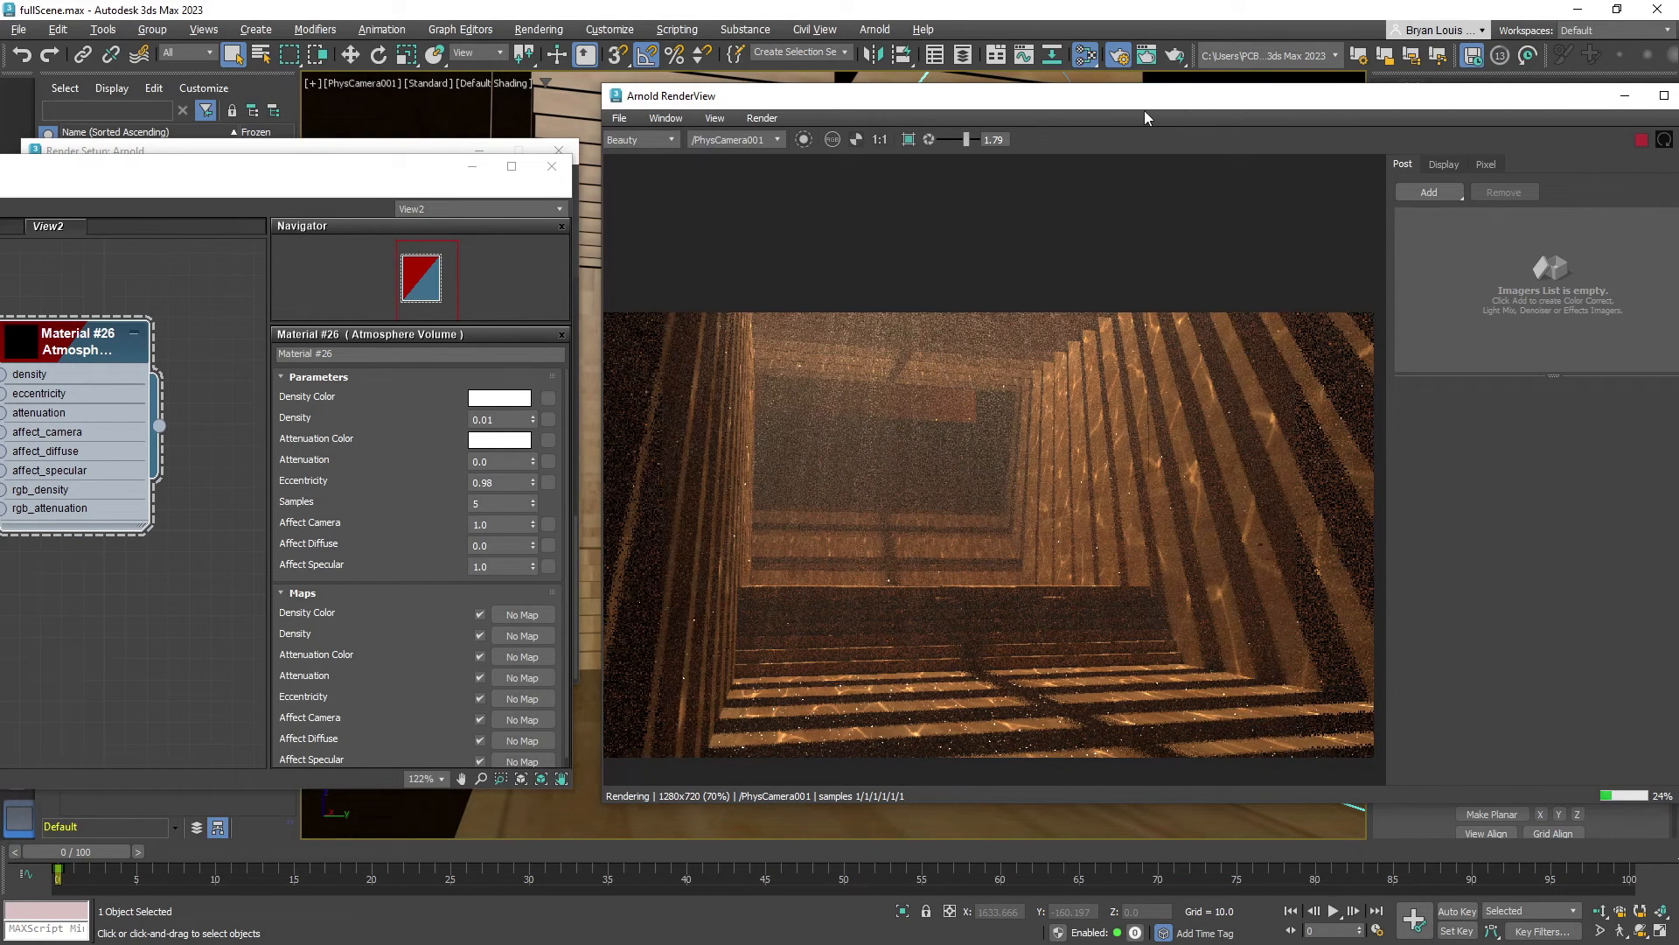
left_click_drag(1168, 105, 1077, 103)
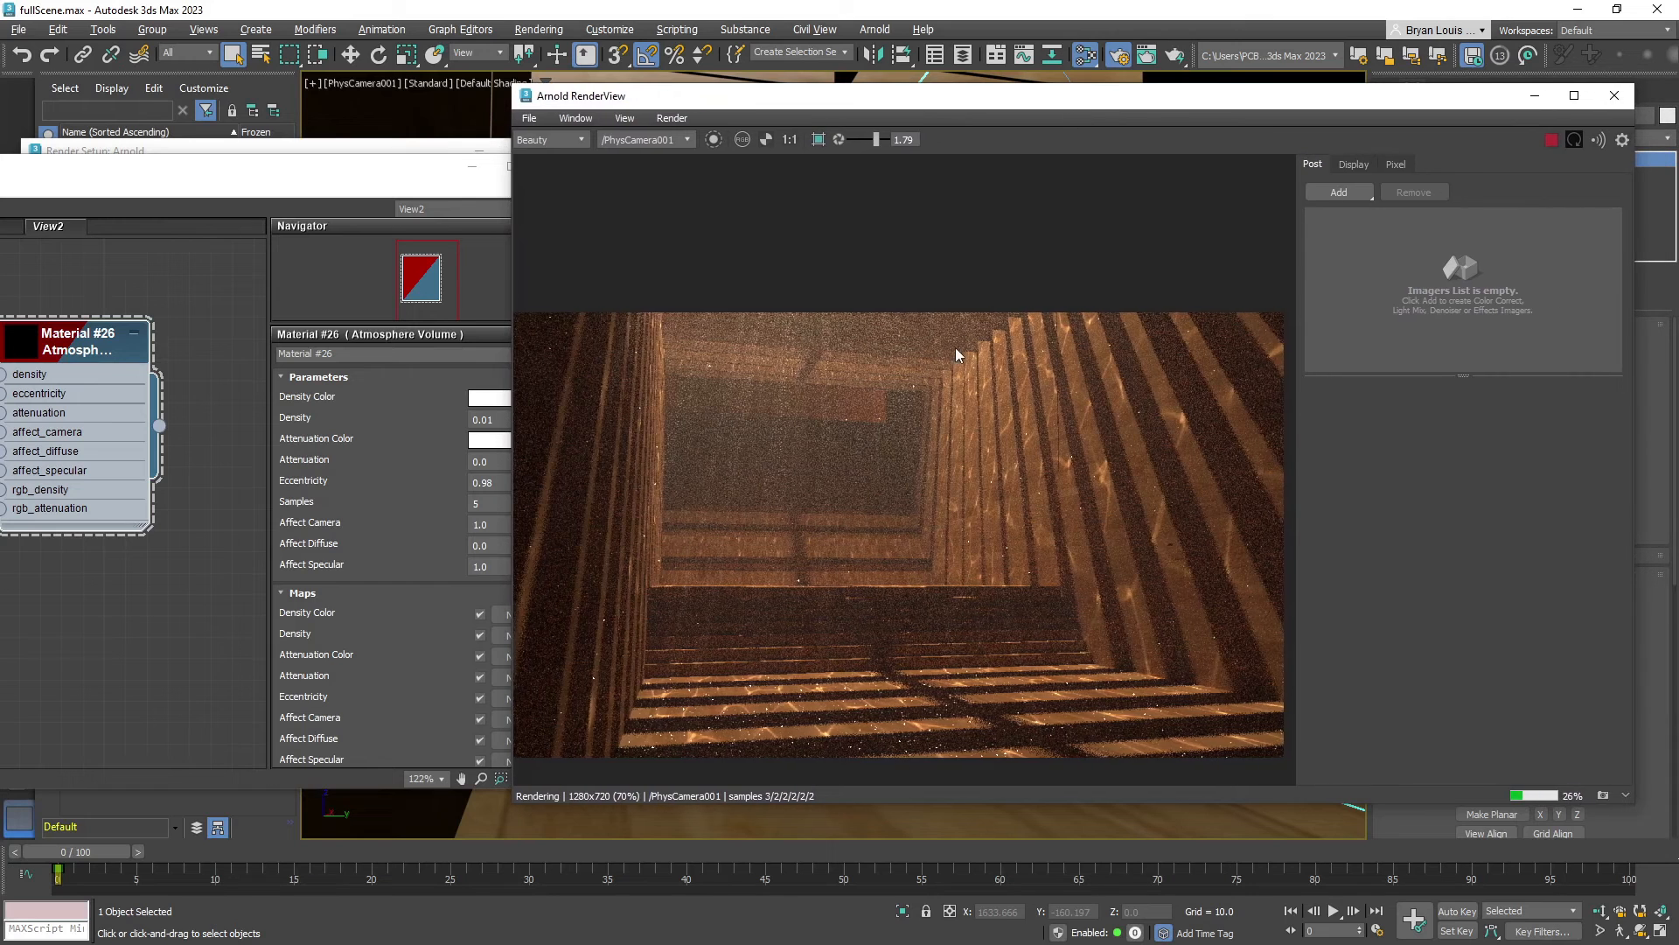
scroll(955, 346, "down", 2)
scroll(973, 318, "up", 2)
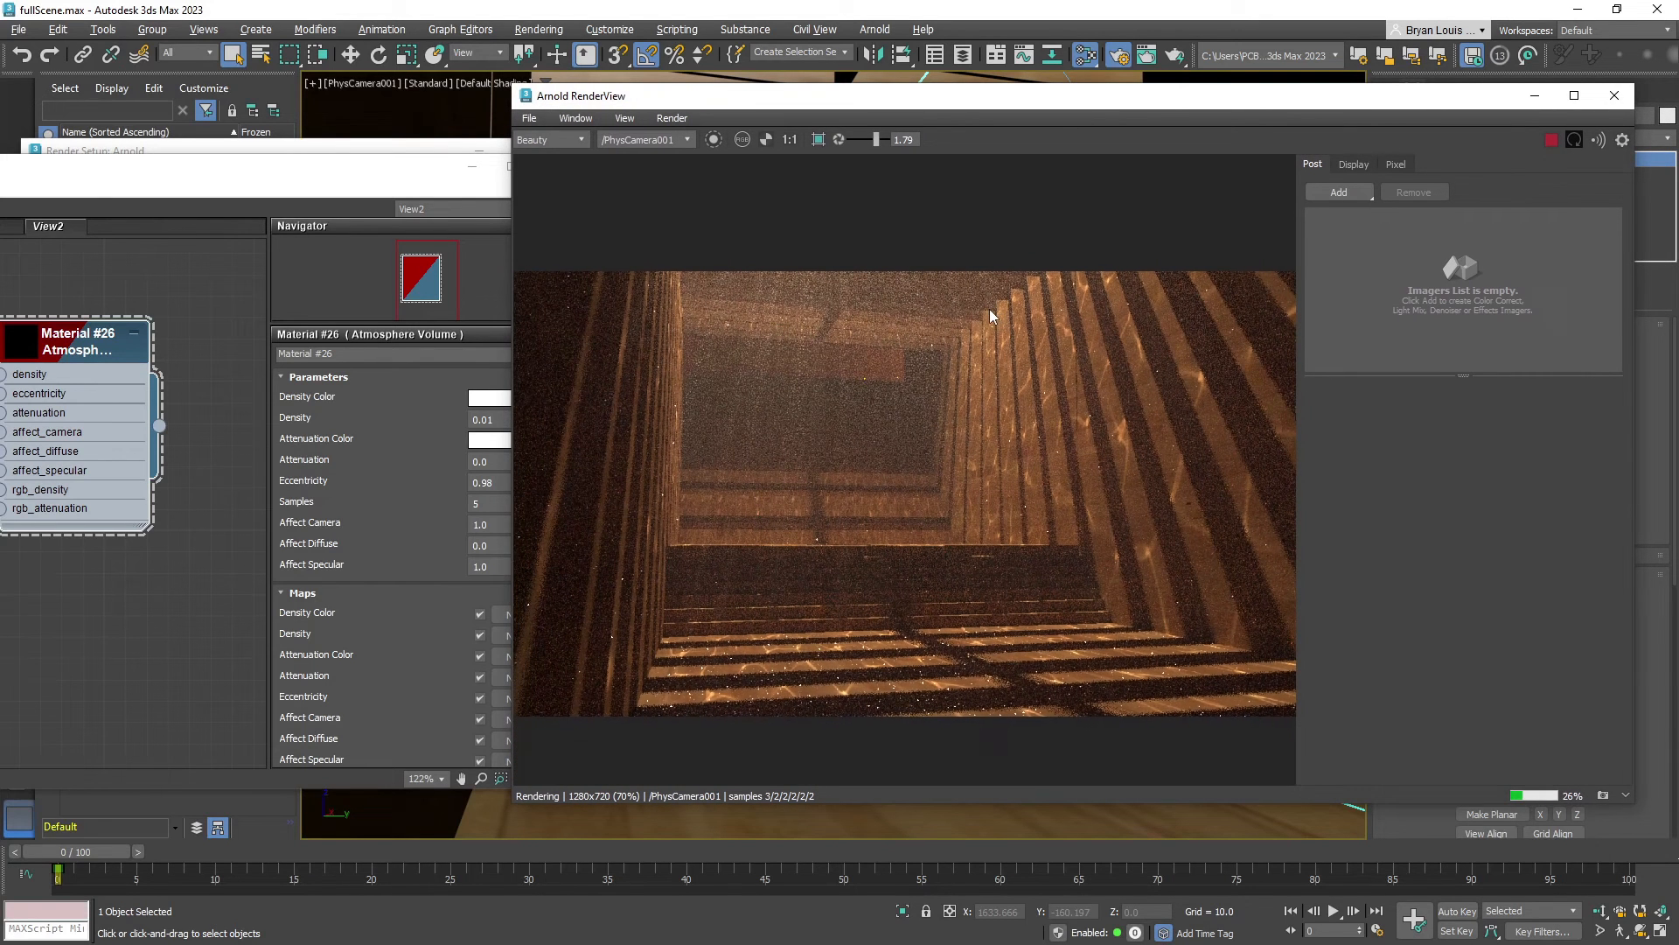
scroll(1057, 413, "down", 2)
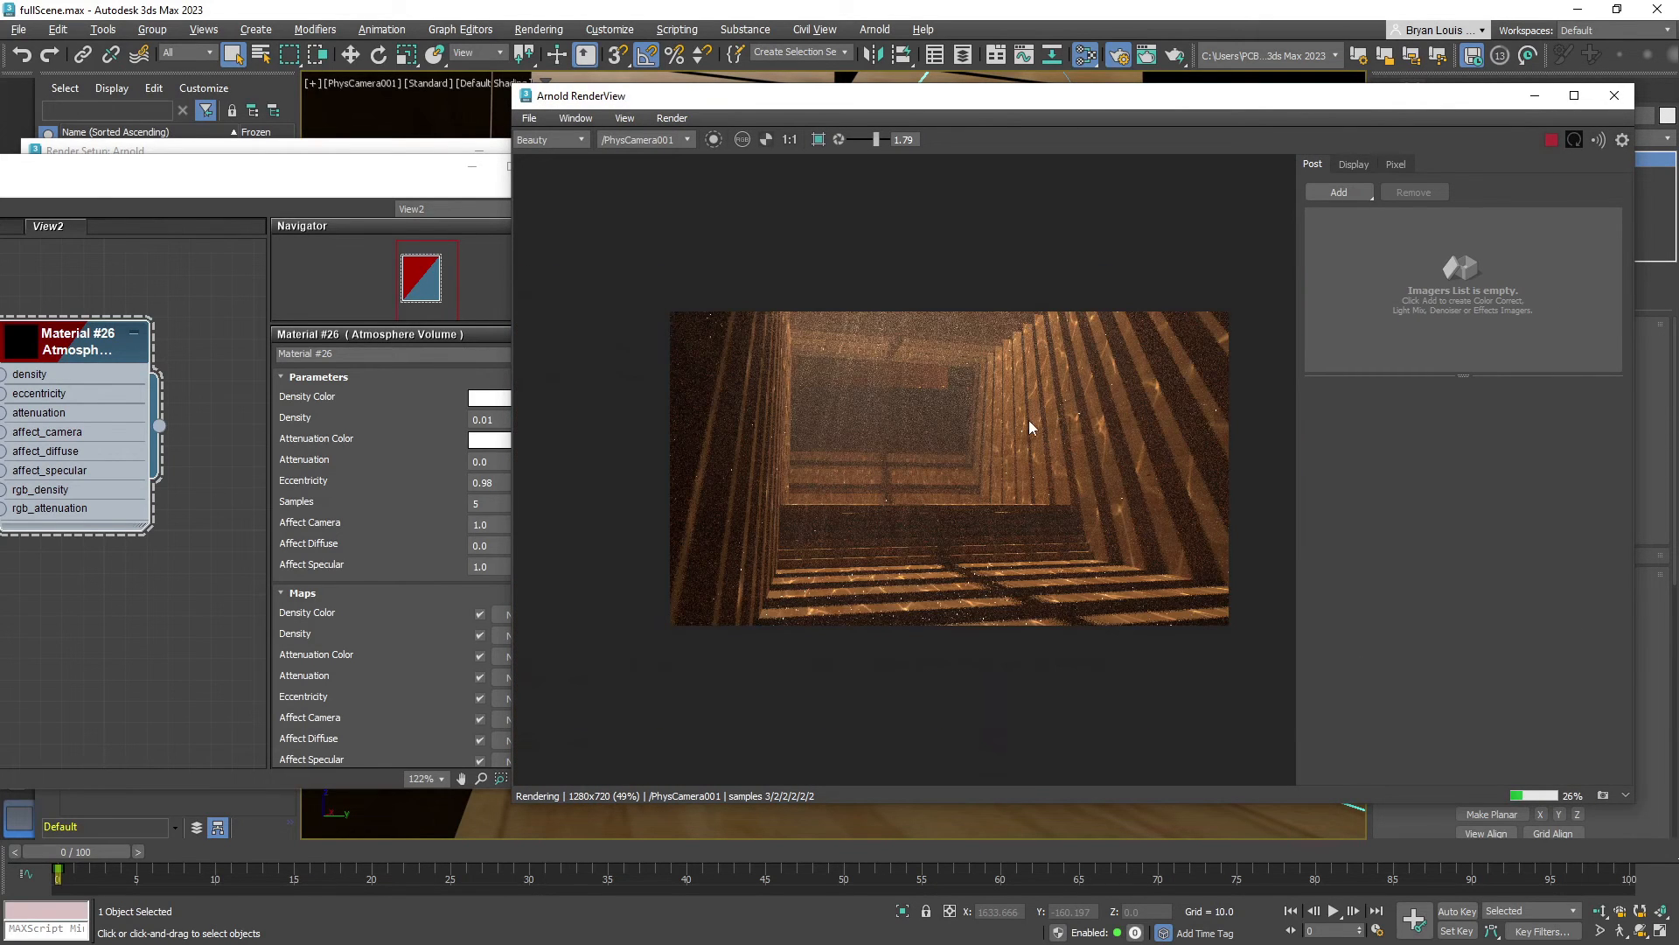
Review the common output settings in Render Setup and return to the corridor render as it refines
left_click(320, 159)
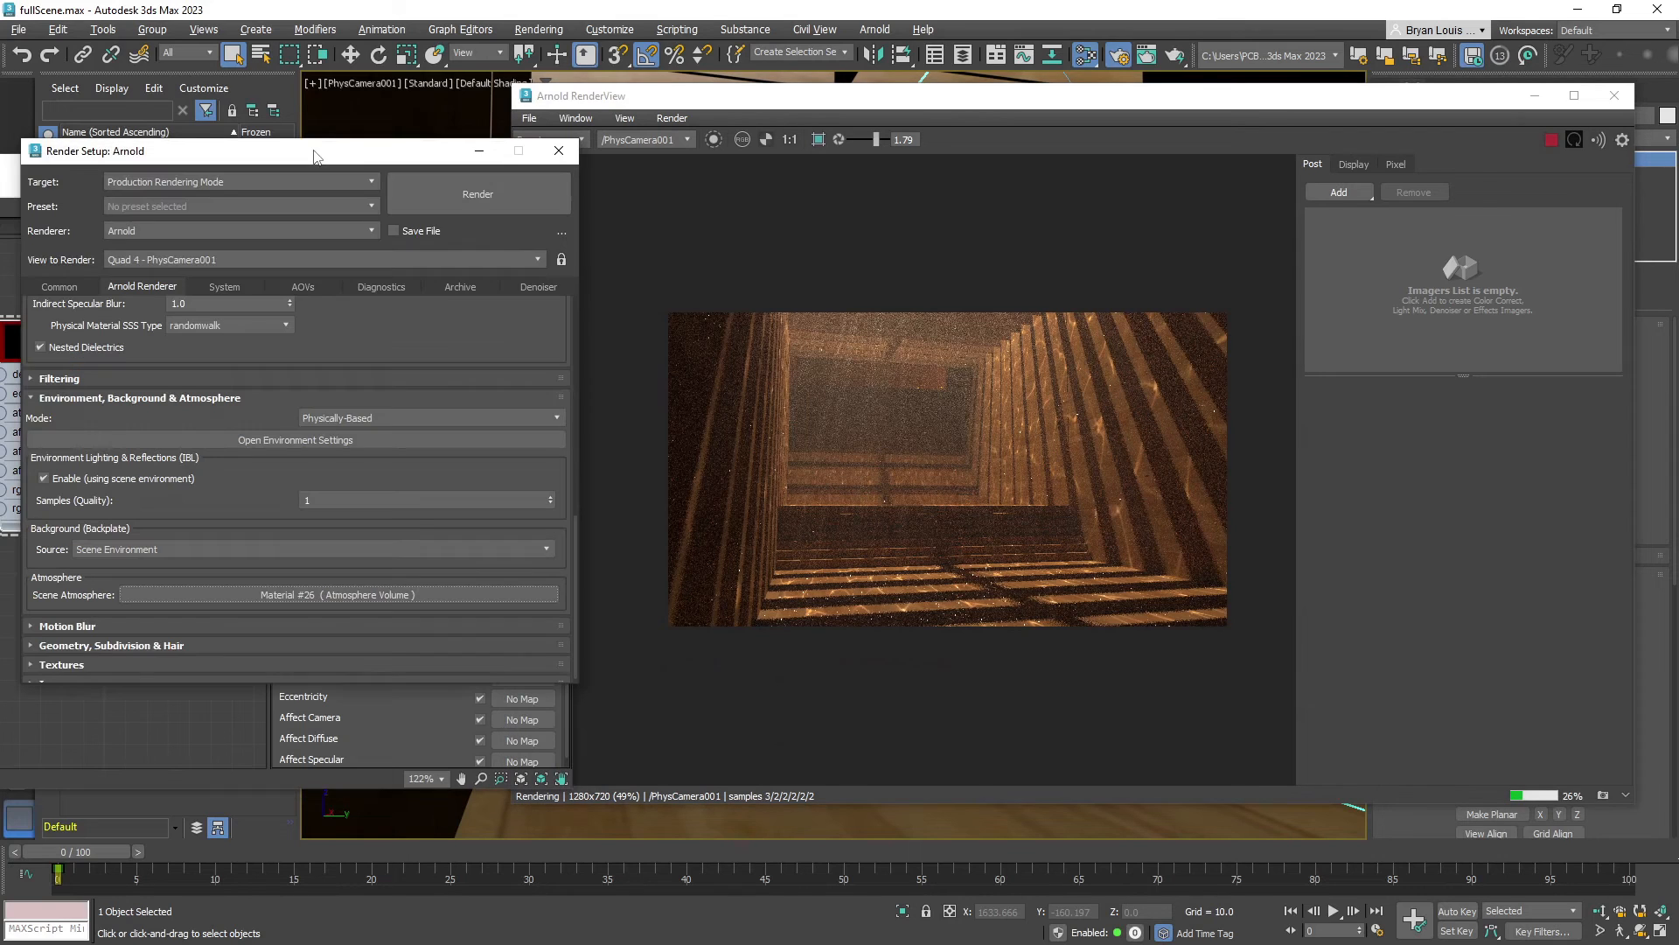
left_click(58, 286)
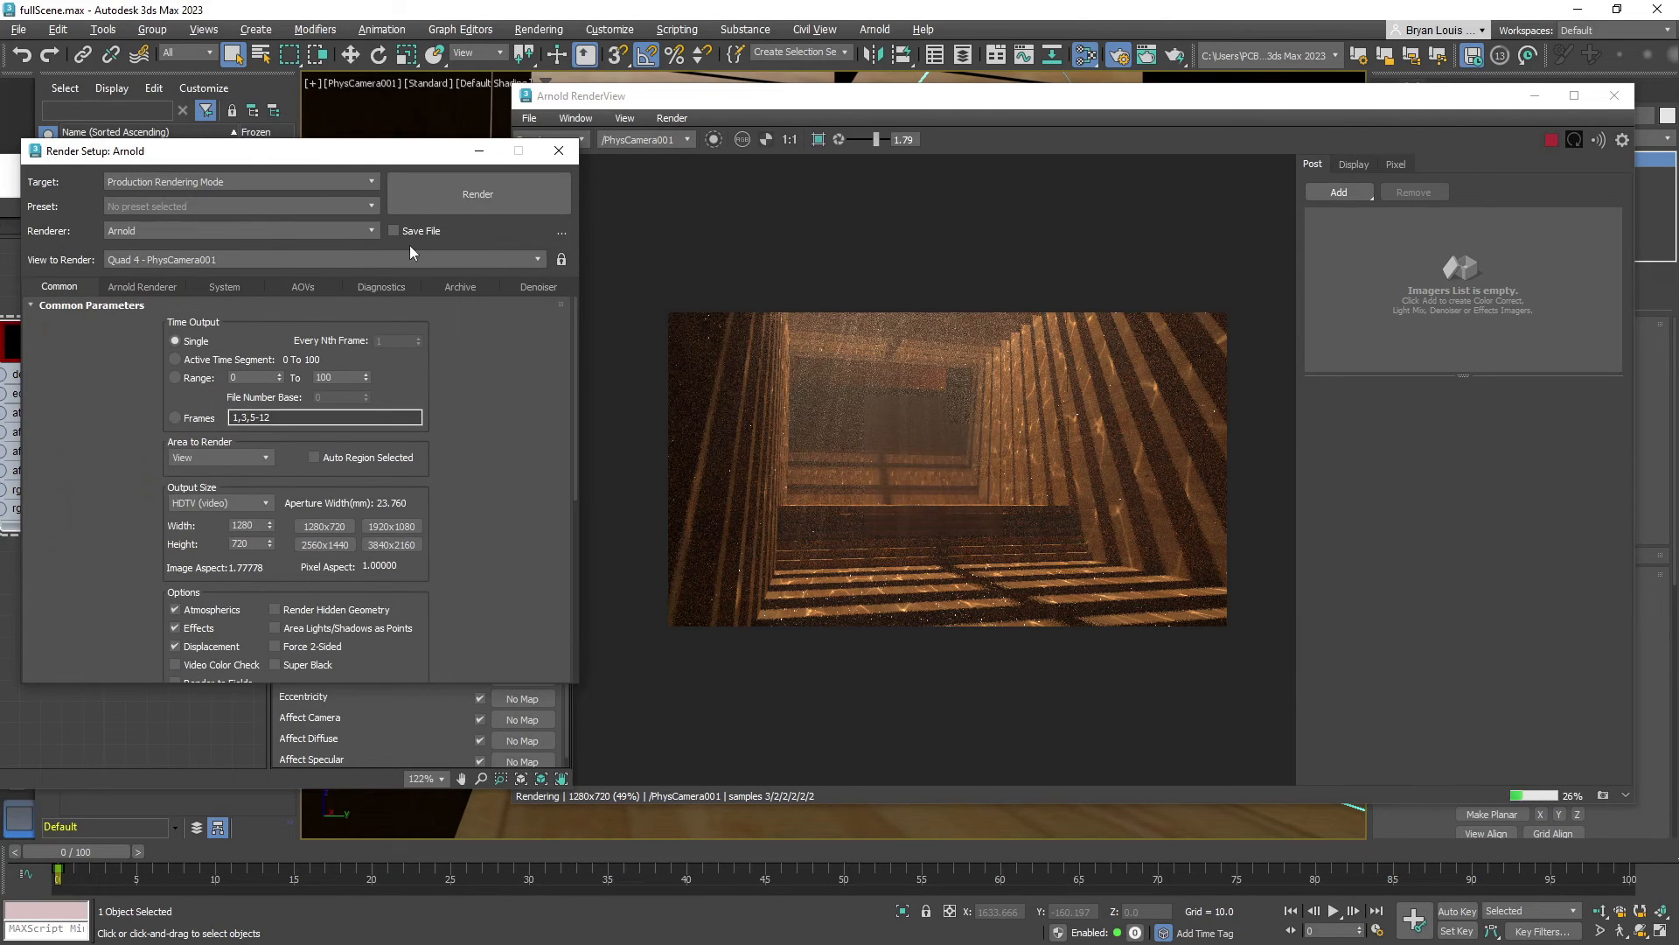
left_click(963, 446)
scroll(995, 681, "up", 2)
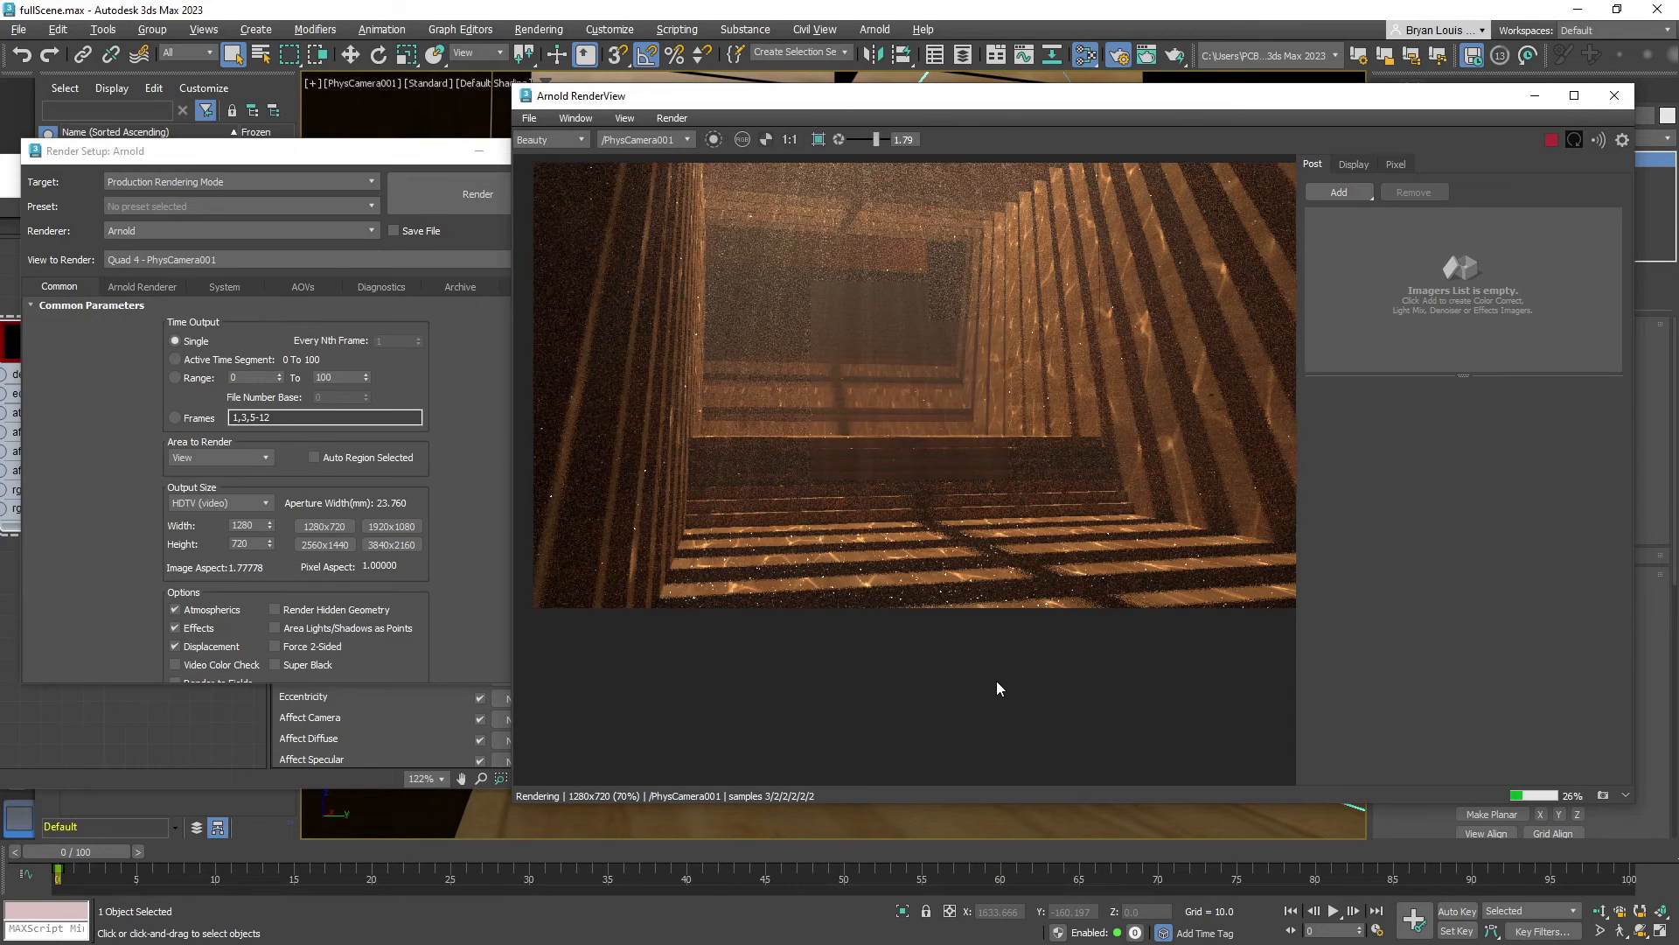
middle_click_drag(996, 681, 981, 749)
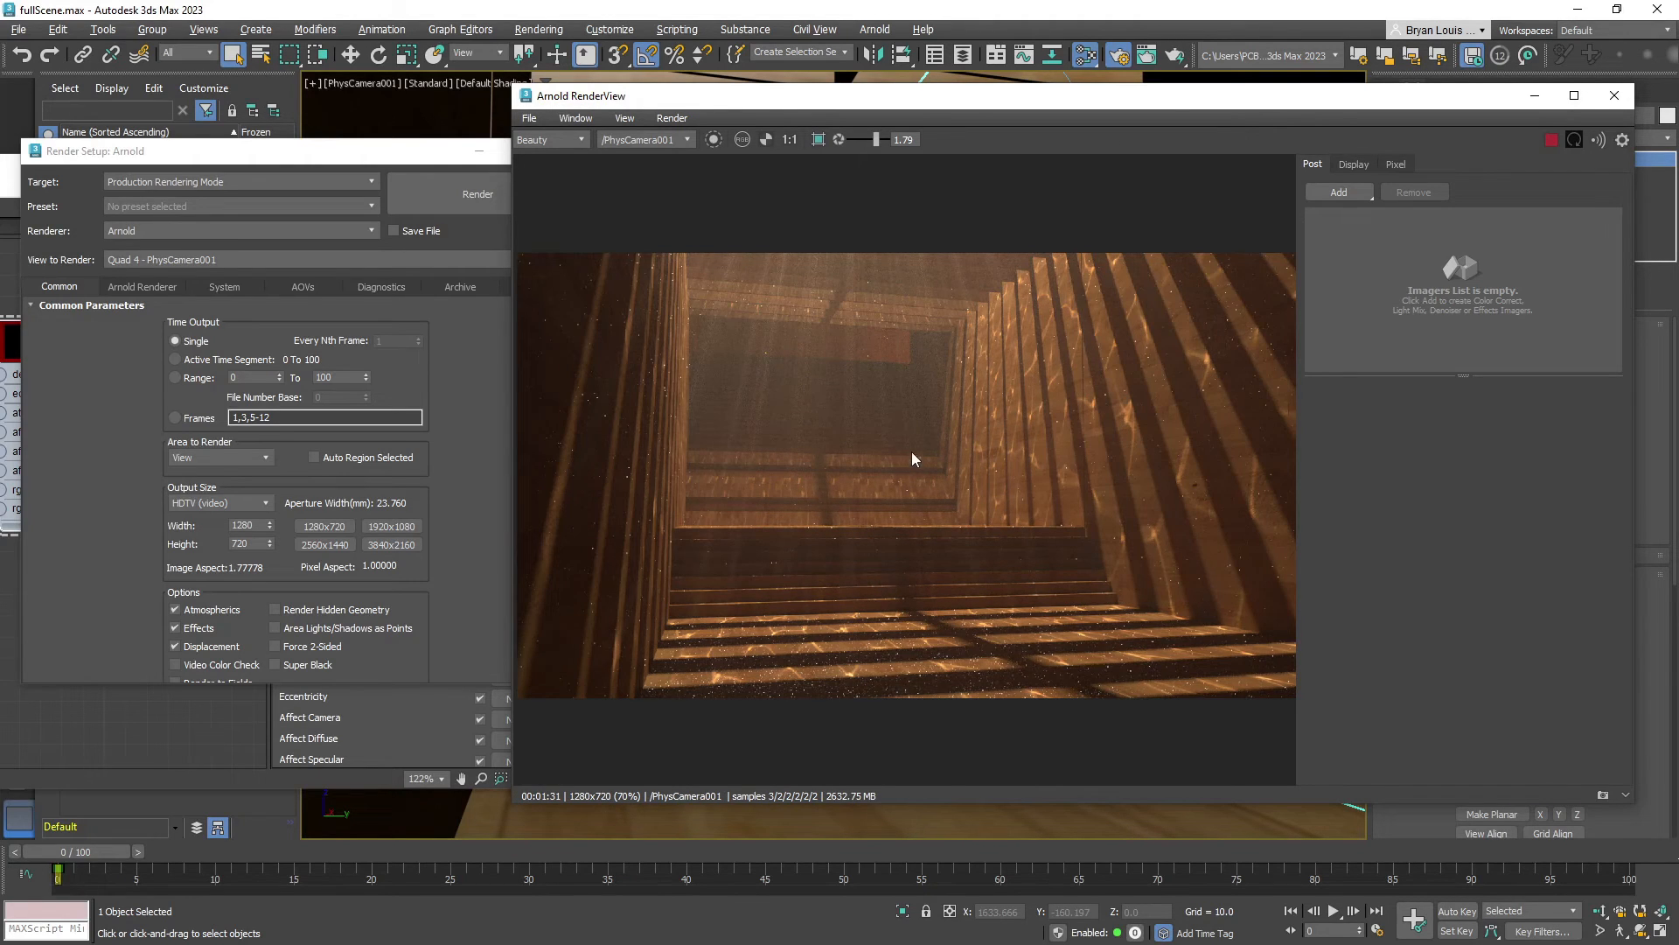
Inspect the finished render for noise, fireflies and light rays on the walls, floor and far opening
scroll(917, 470, "down", 1)
scroll(917, 471, "up", 1)
mouse_move(848, 486)
middle_mouse_down()
mouse_move(865, 516)
mouse_move(858, 504)
middle_mouse_up()
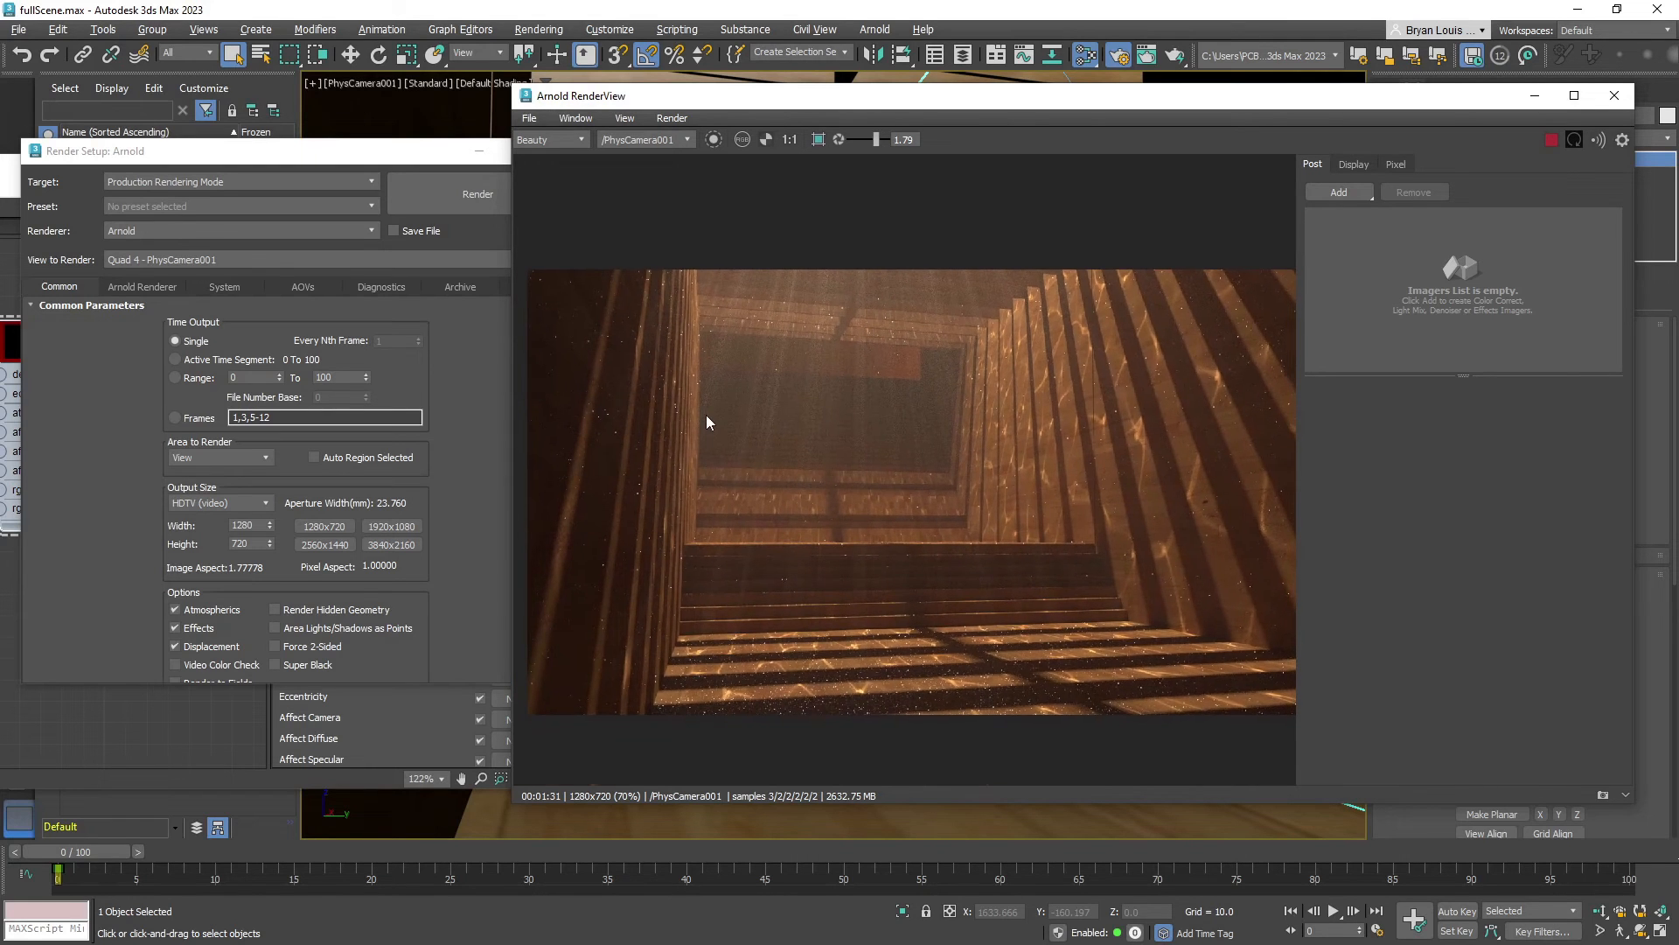
scroll(707, 415, "up", 1)
middle_click_drag(709, 416, 738, 422)
scroll(738, 424, "up", 1)
middle_click_drag(693, 484, 957, 530)
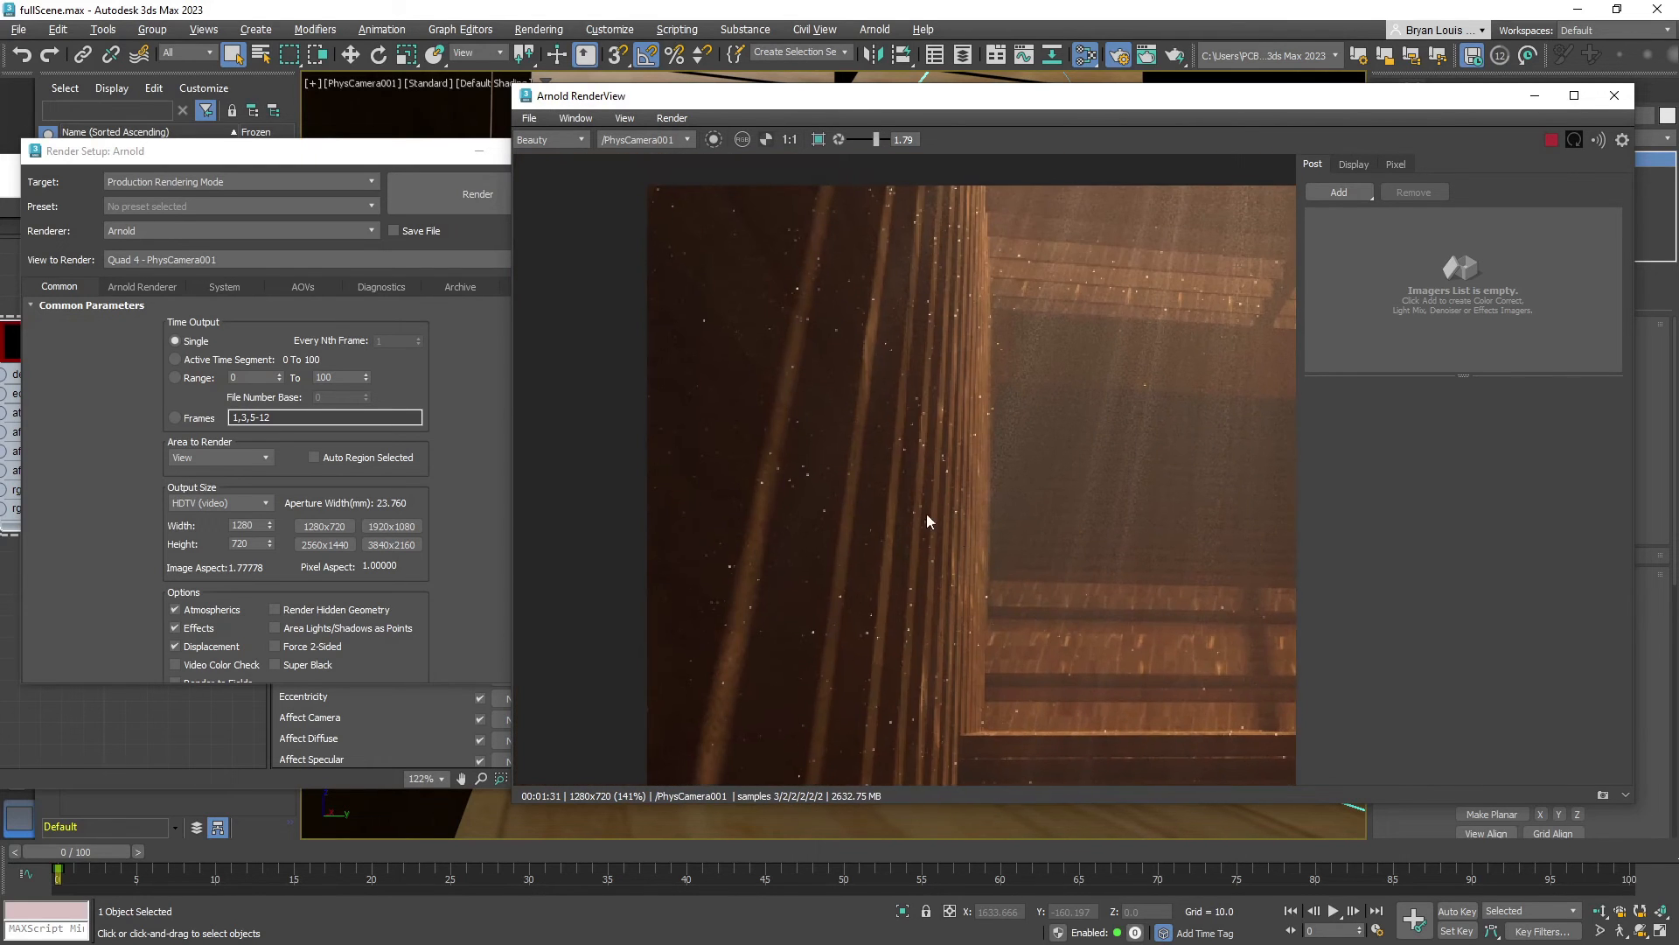
scroll(733, 377, "up", 1)
middle_click_drag(736, 378, 690, 494)
scroll(691, 405, "down", 1)
middle_click_drag(827, 454, 735, 390)
scroll(979, 505, "down", 1)
scroll(735, 390, "down", 1)
mouse_move(892, 455)
middle_mouse_down()
mouse_move(986, 495)
mouse_move(909, 457)
mouse_move(858, 461)
mouse_move(898, 463)
middle_mouse_up()
scroll(924, 523, "up", 1)
middle_click_drag(921, 523, 910, 508)
scroll(910, 516, "up", 1)
middle_click_drag(1010, 456, 978, 556)
scroll(994, 500, "down", 1)
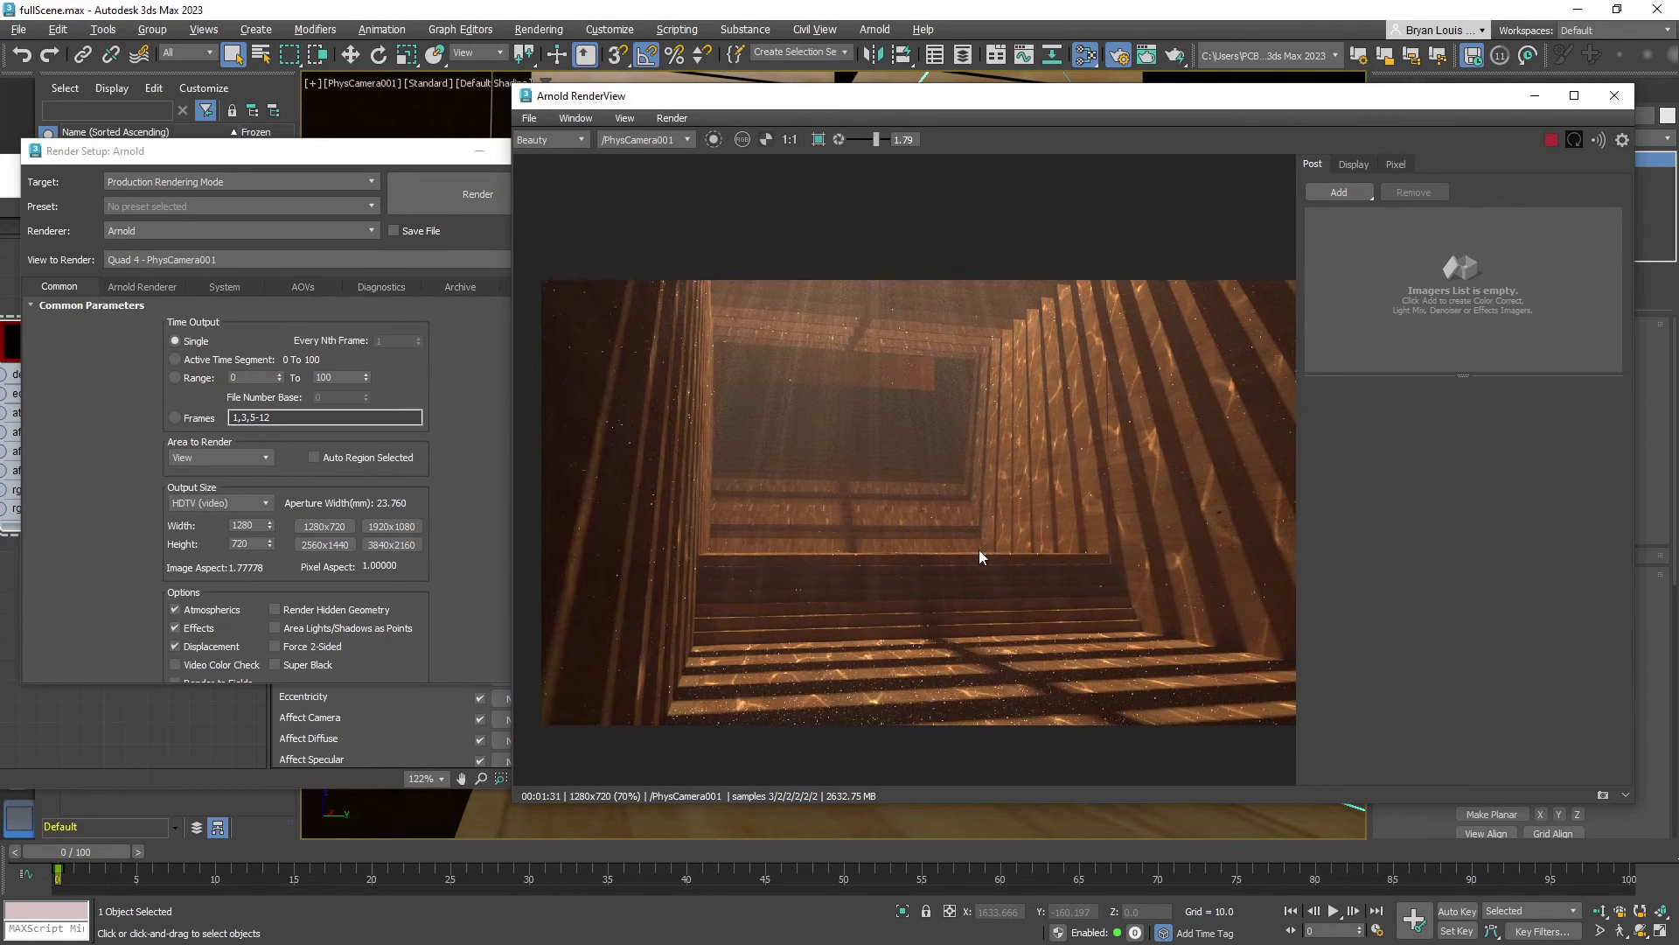
Show the Arnold sampling and ray depth settings in Render Setup for review
left_click(123, 266)
left_click(145, 281)
scroll(157, 353, "up", 2)
scroll(157, 354, "up", 8)
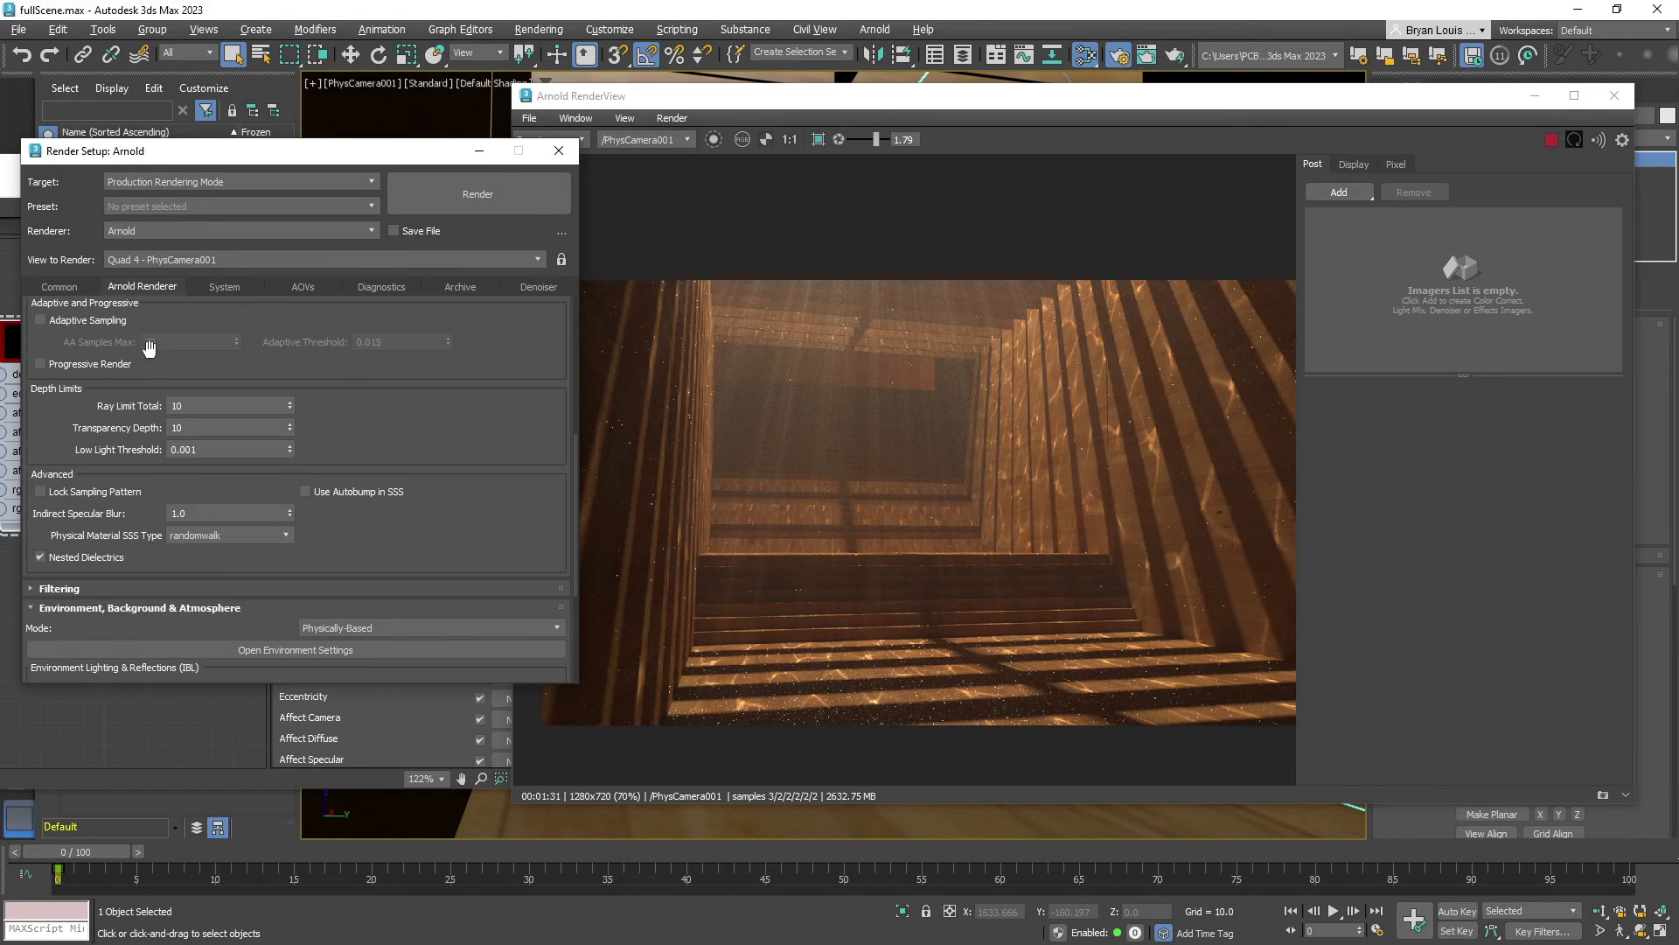
scroll(467, 501, "up", 3)
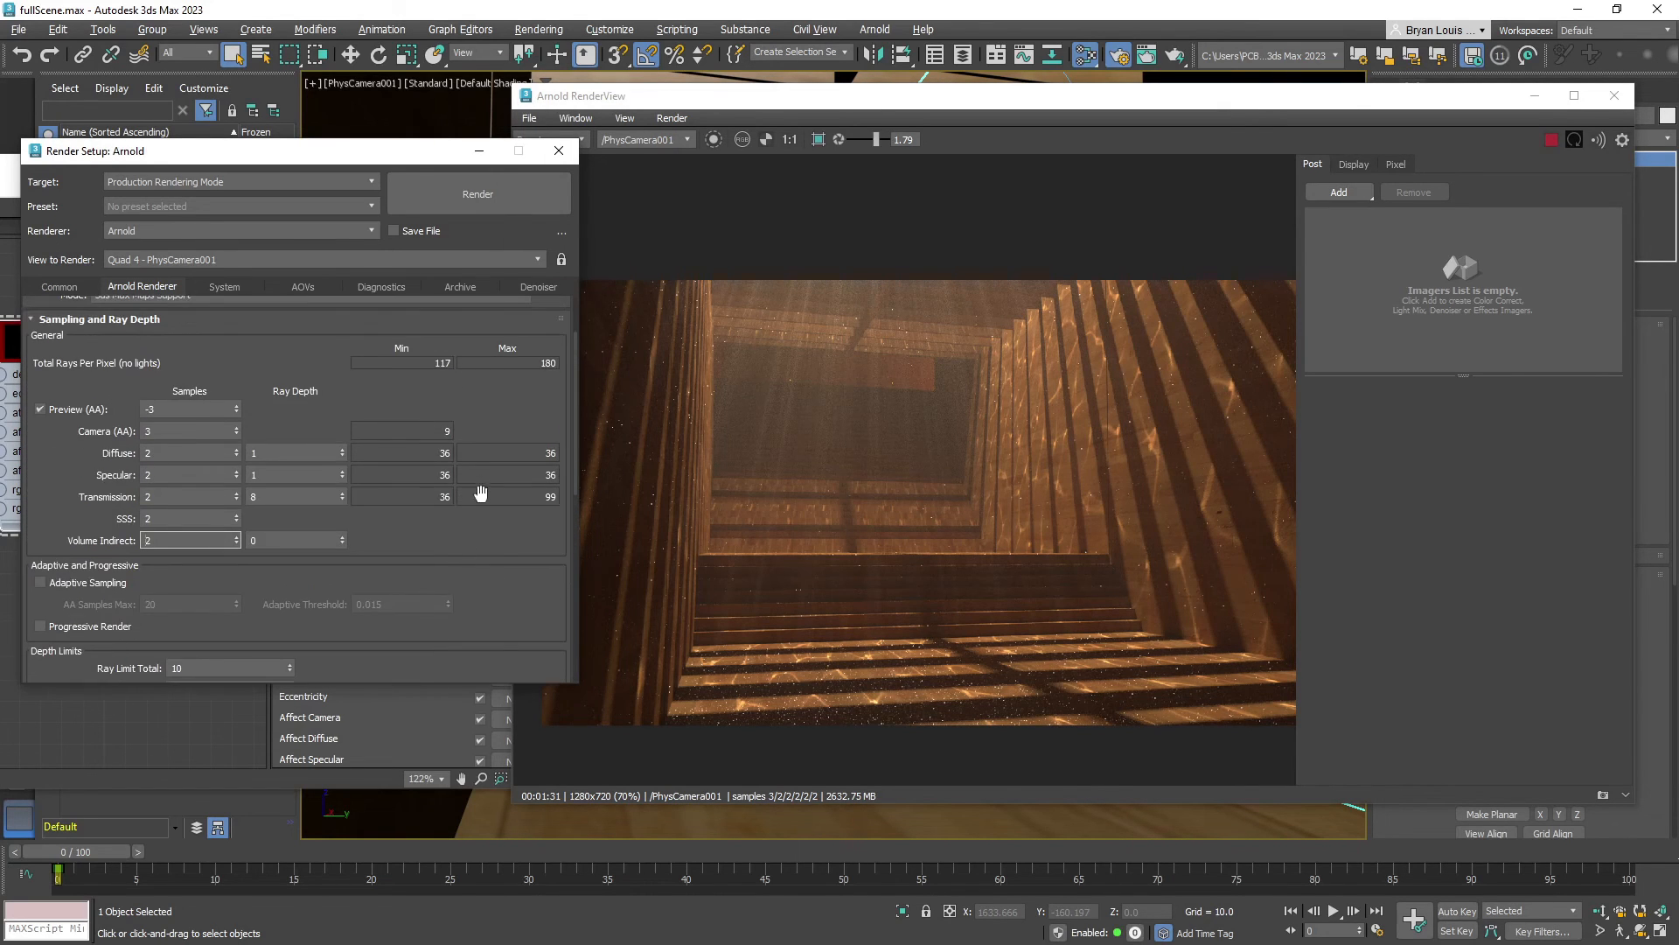
scroll(268, 395, "up", 1)
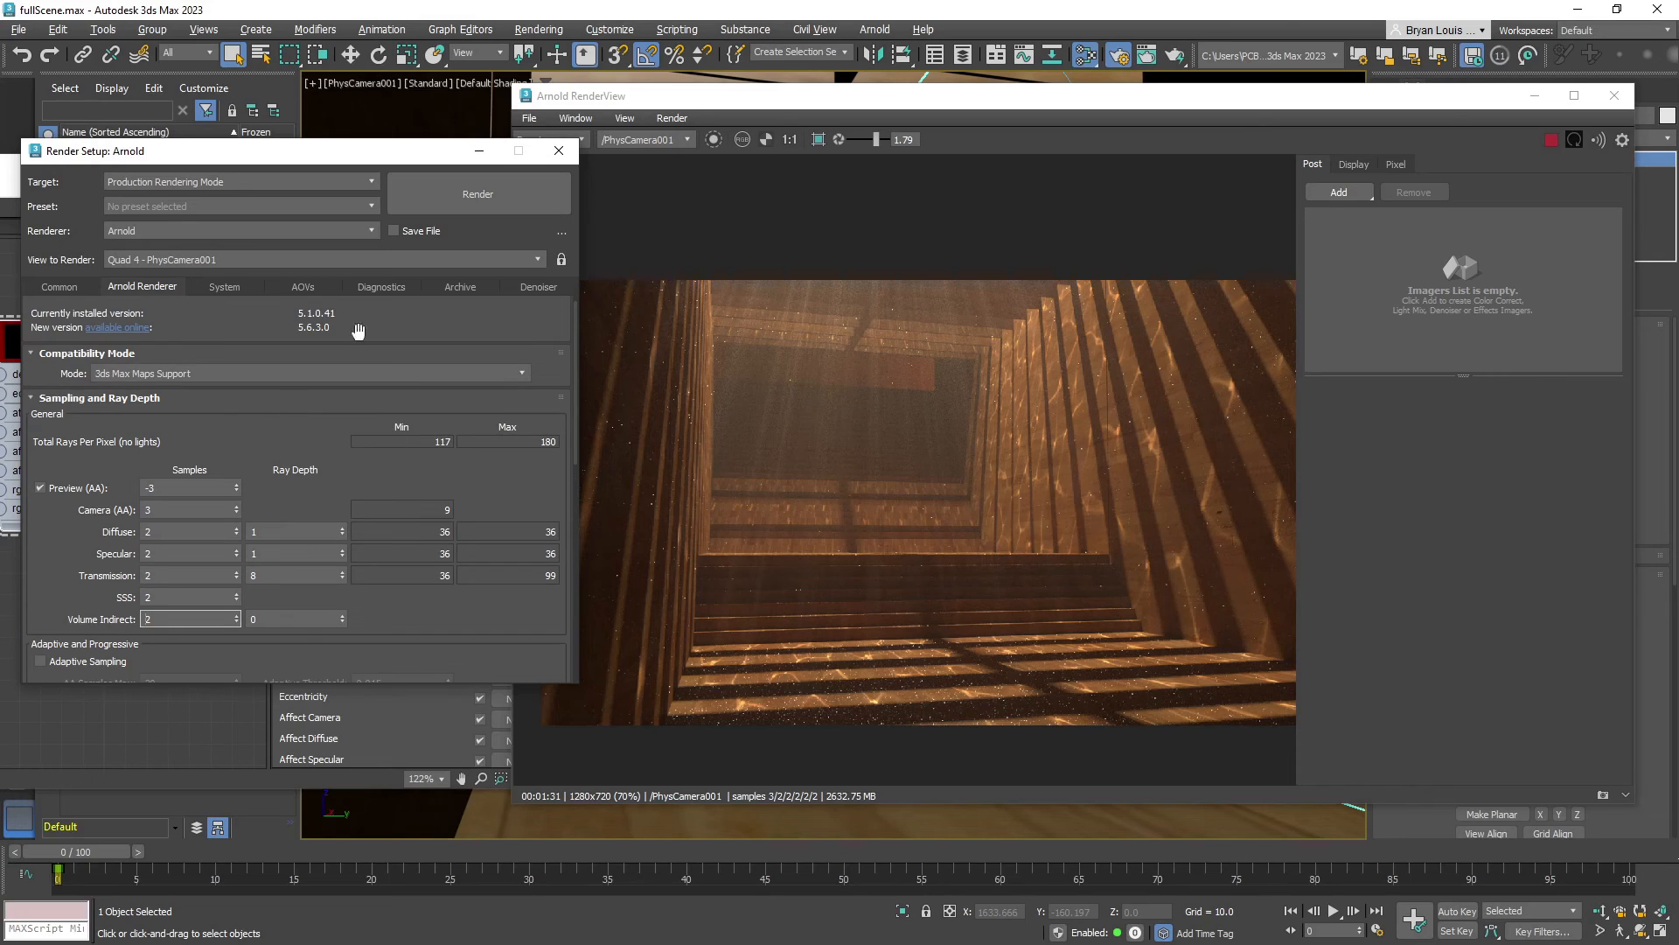
Close the Slate Material Editor and place the Render Setup dialog next to the render
left_click_drag(279, 158, 291, 191)
left_click(418, 157)
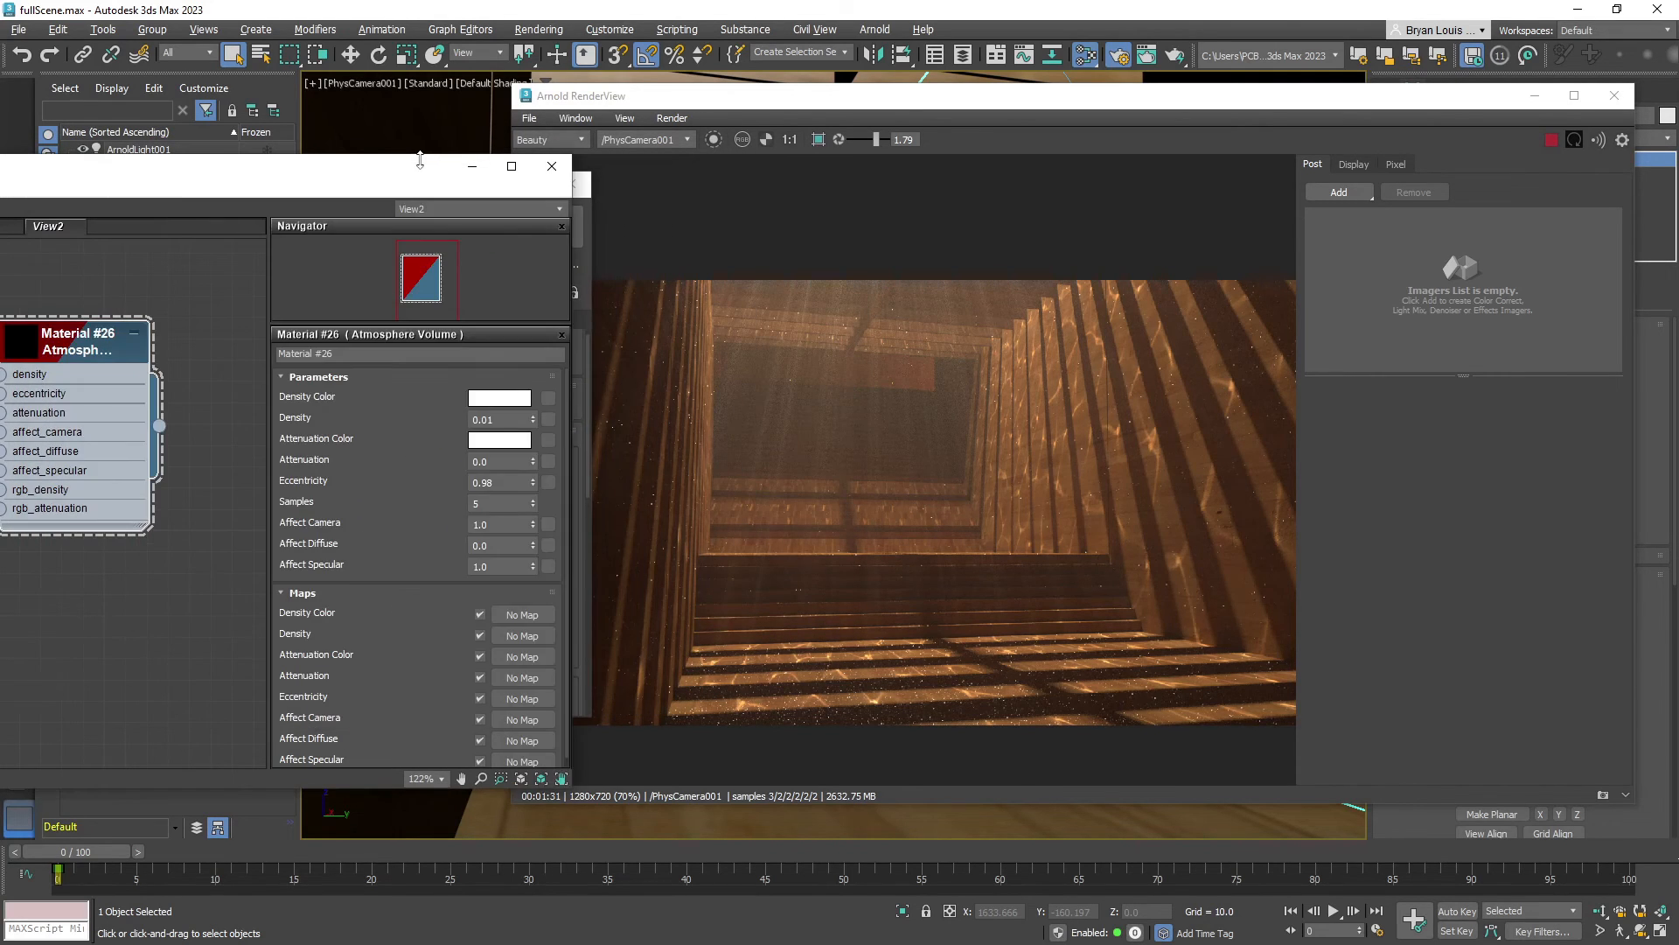
left_click(550, 166)
left_click_drag(306, 182, 375, 173)
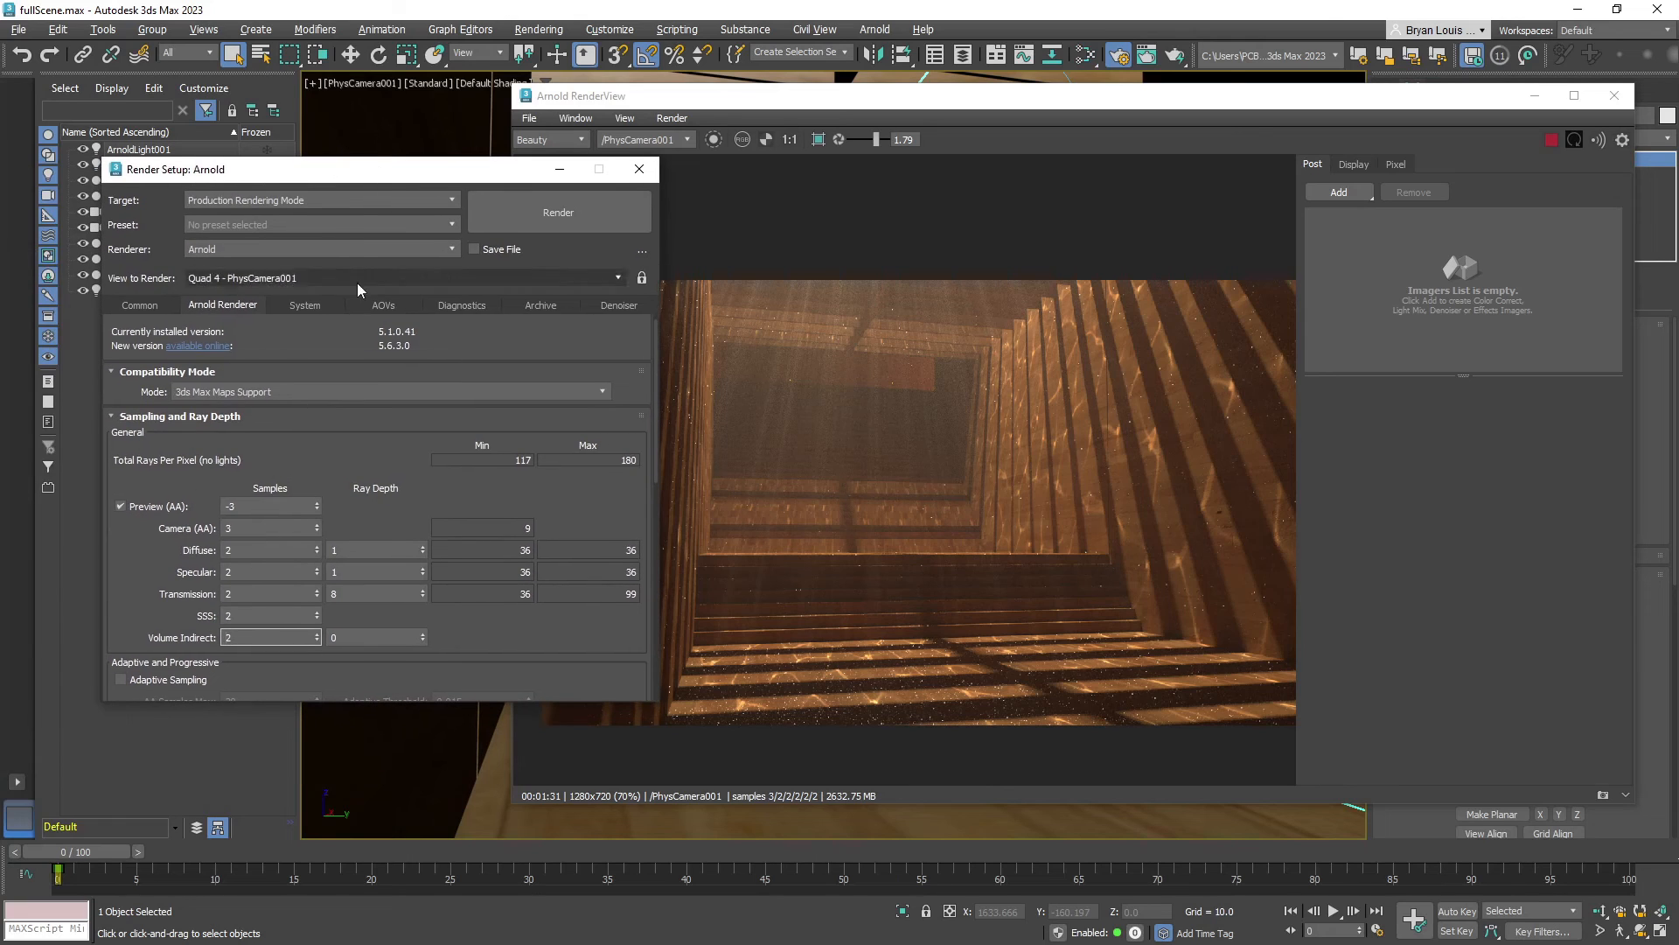
Review the camera, diffuse and specular sample settings, and close Render Setup
left_click(260, 532)
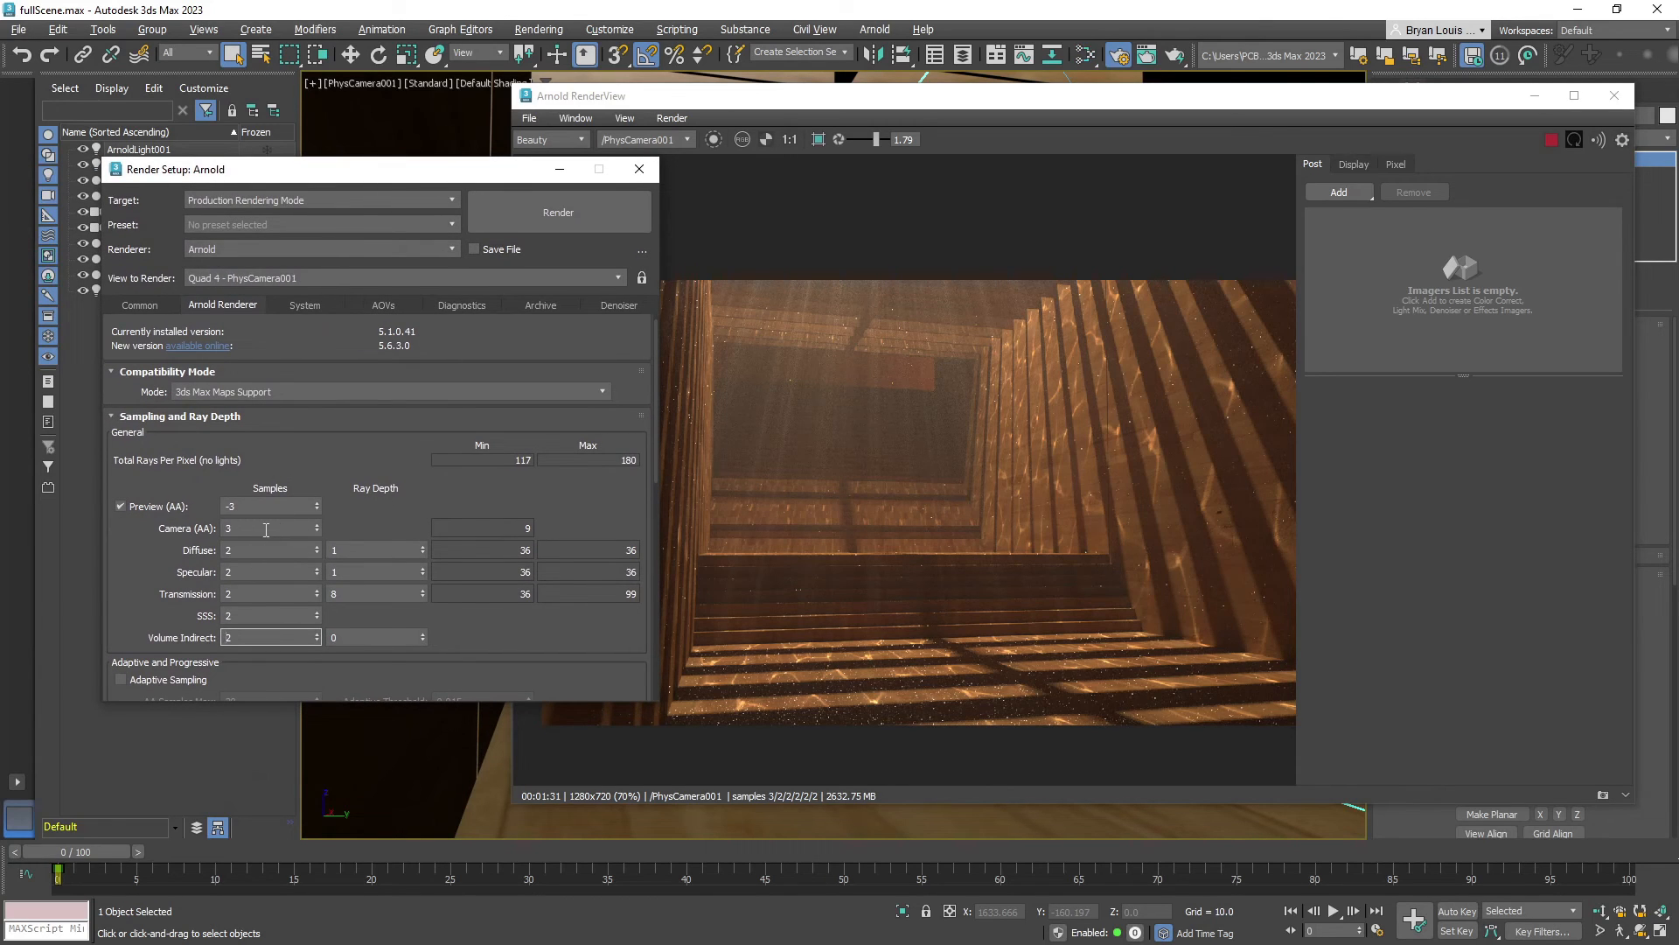
scroll(275, 541, "down", 1)
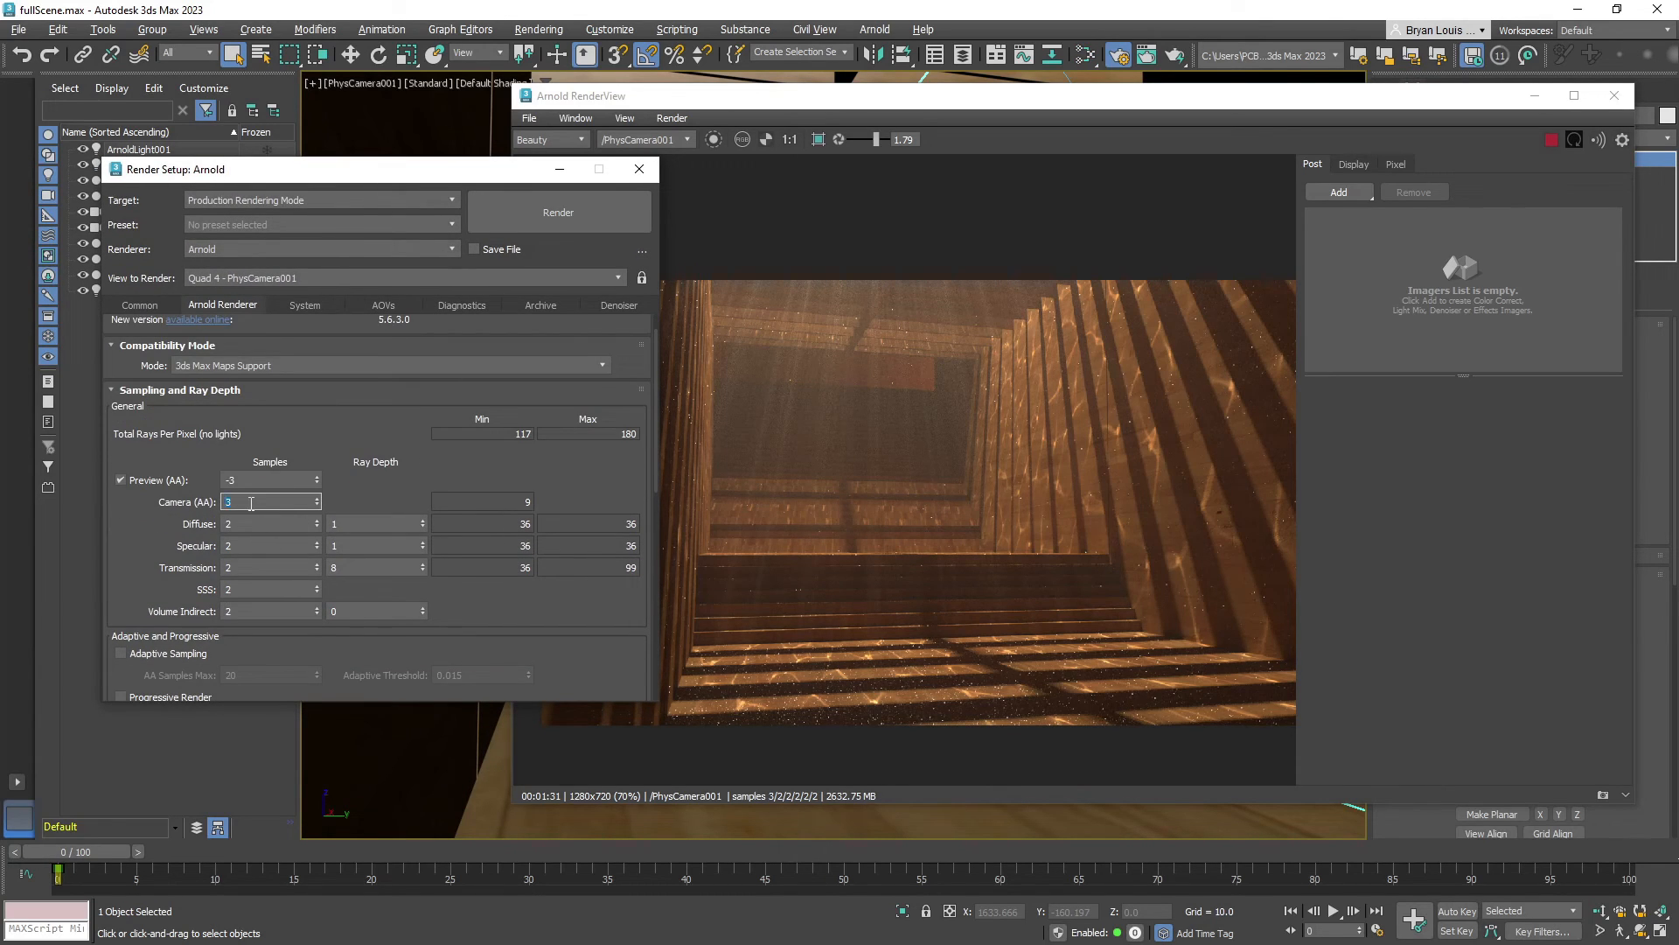
left_click(246, 524)
left_click(249, 548)
left_click(640, 169)
Maximize the Arnold RenderView window and examine the corridor render up close for remaining noise
scroll(1000, 449, "up", 2)
scroll(963, 455, "down", 1)
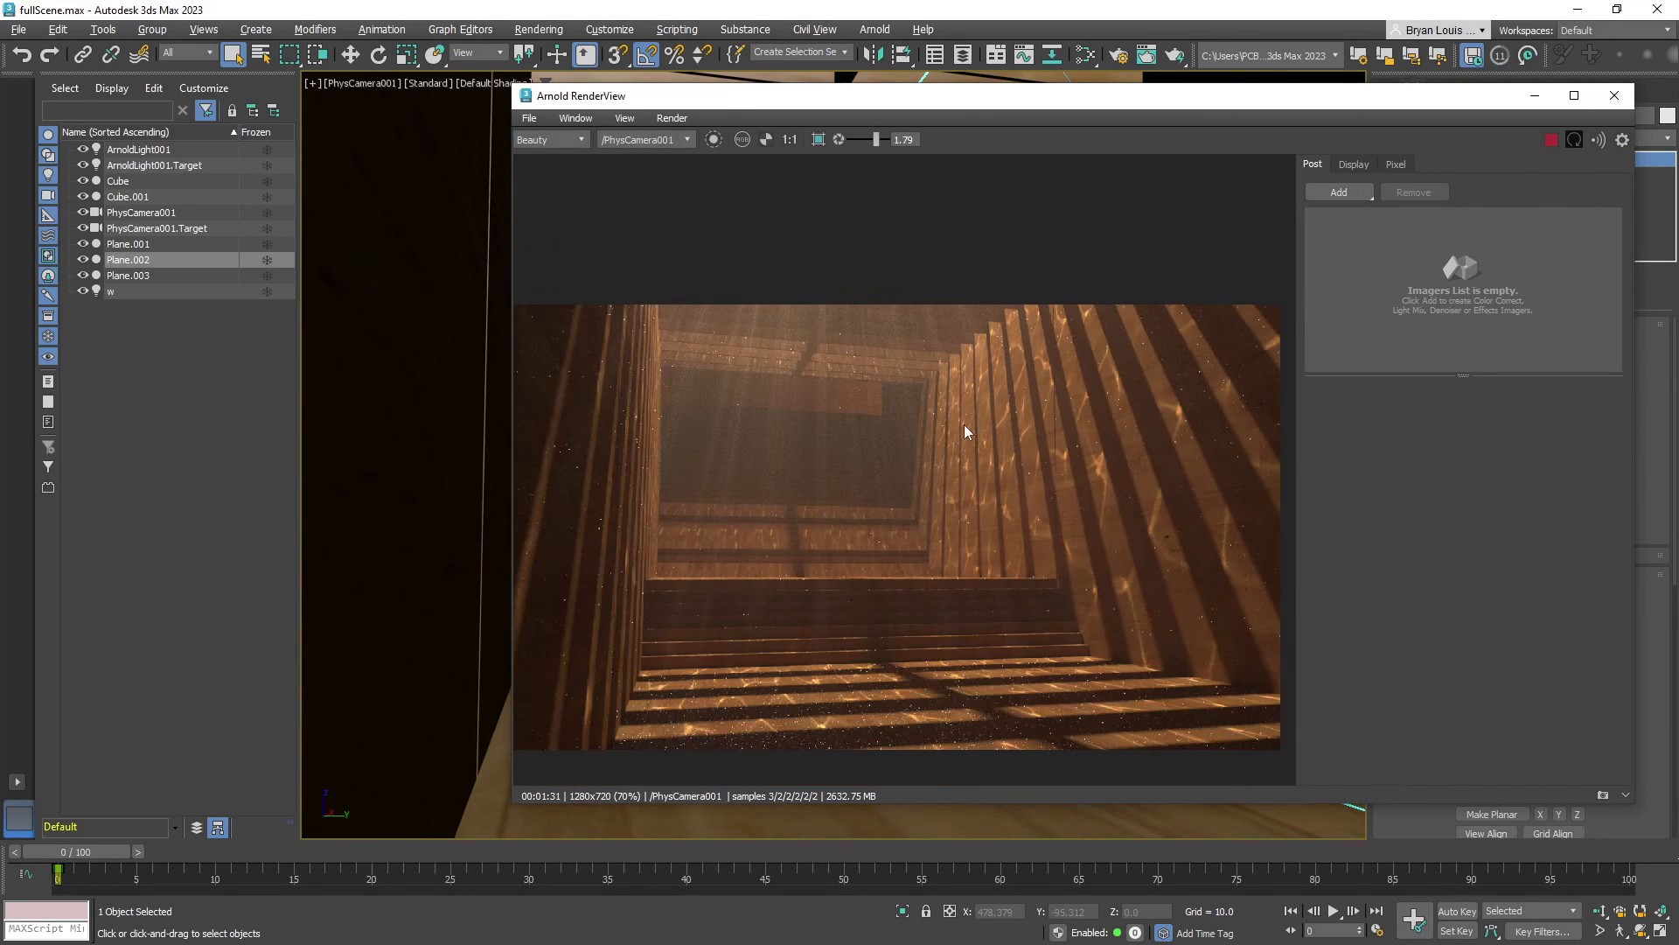
scroll(990, 381, "down", 1)
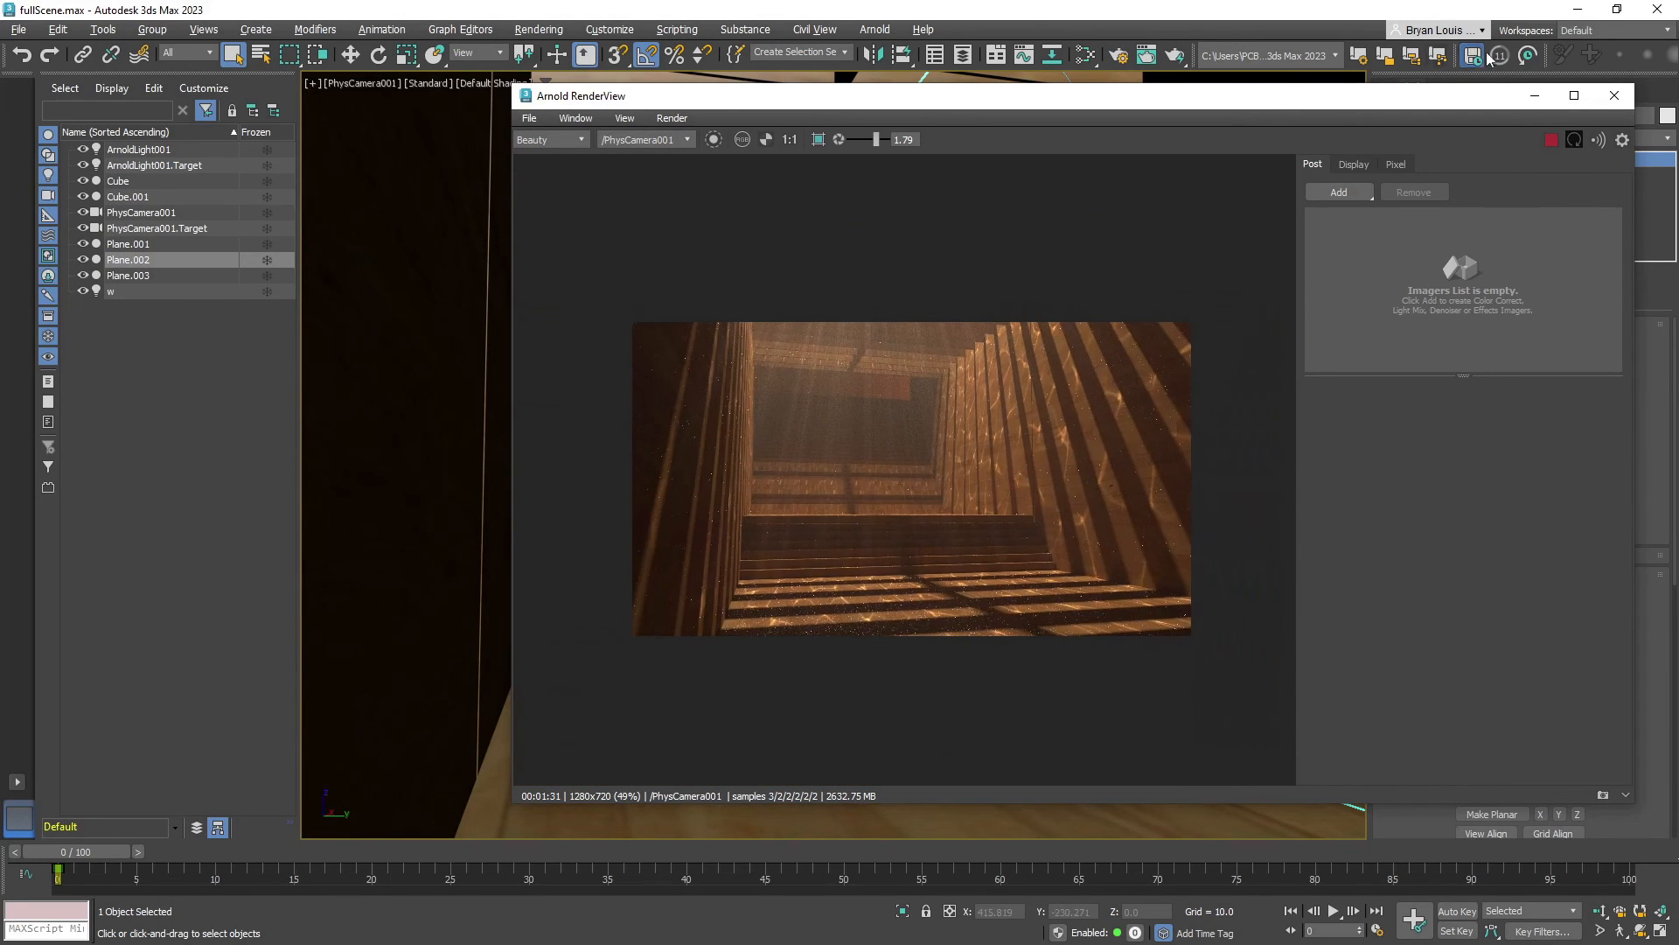
left_click(1575, 96)
scroll(775, 318, "up", 2)
middle_click_drag(788, 345, 922, 146)
scroll(976, 270, "up", 1)
middle_click_drag(976, 270, 1004, 233)
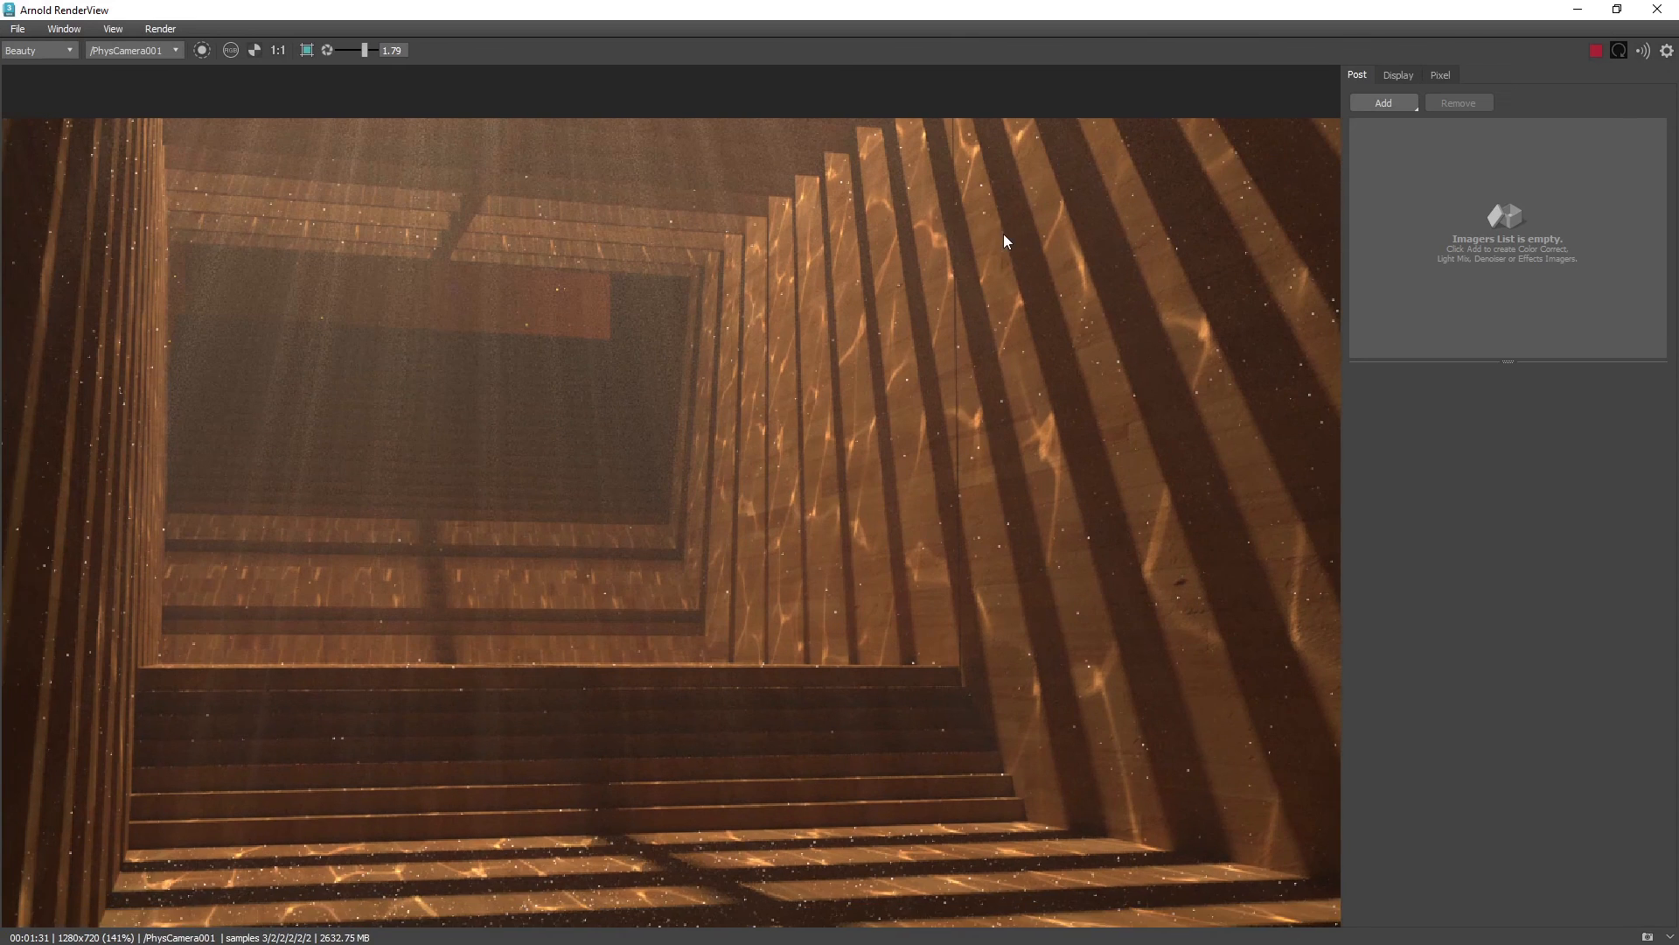
scroll(1004, 234, "down", 1)
Hide the RenderView's settings area and examine the grain and fireflies across the whole corridor image
left_click(1666, 50)
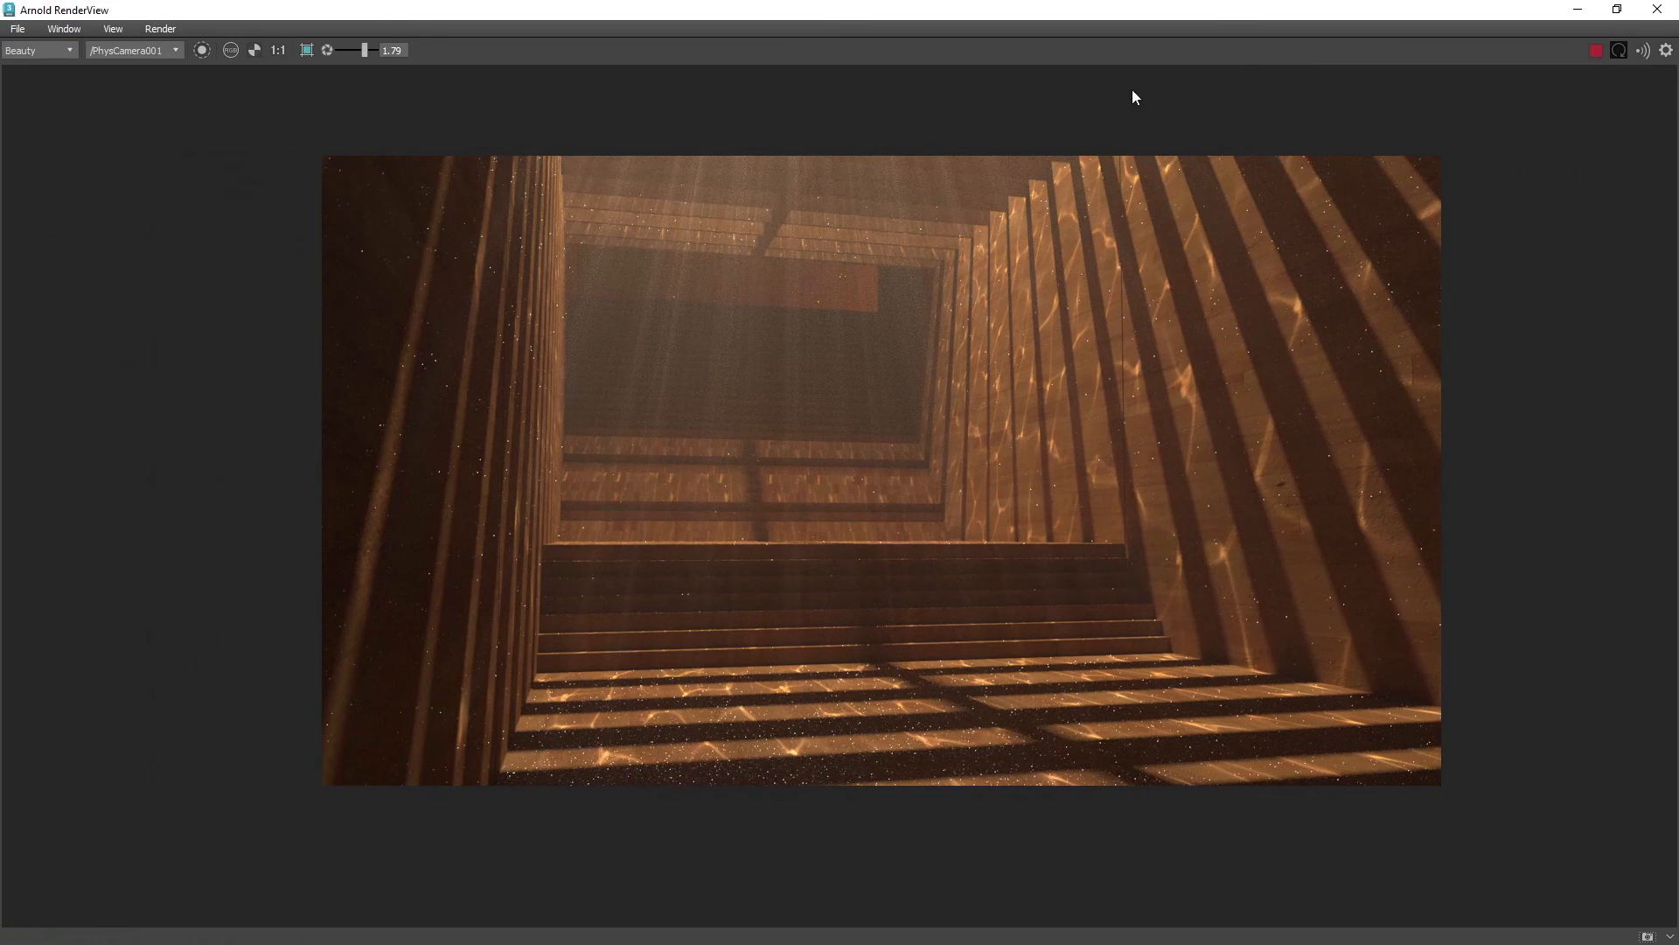
scroll(1041, 474, "up", 1)
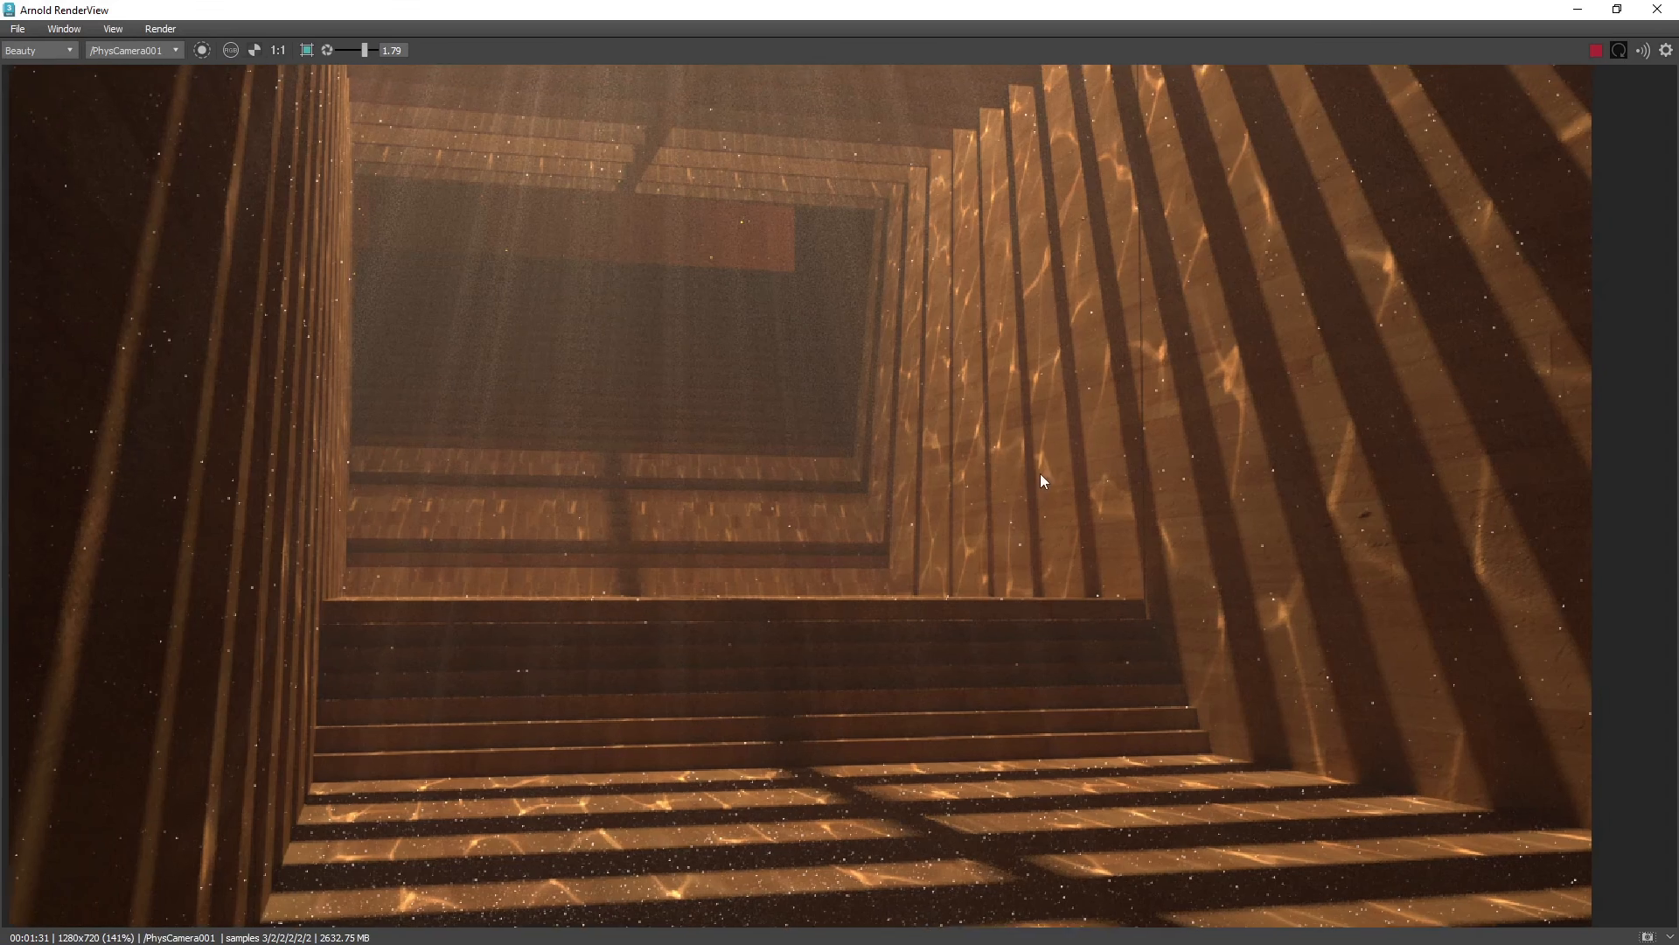
scroll(1049, 464, "down", 1)
middle_click_drag(1050, 464, 1021, 467)
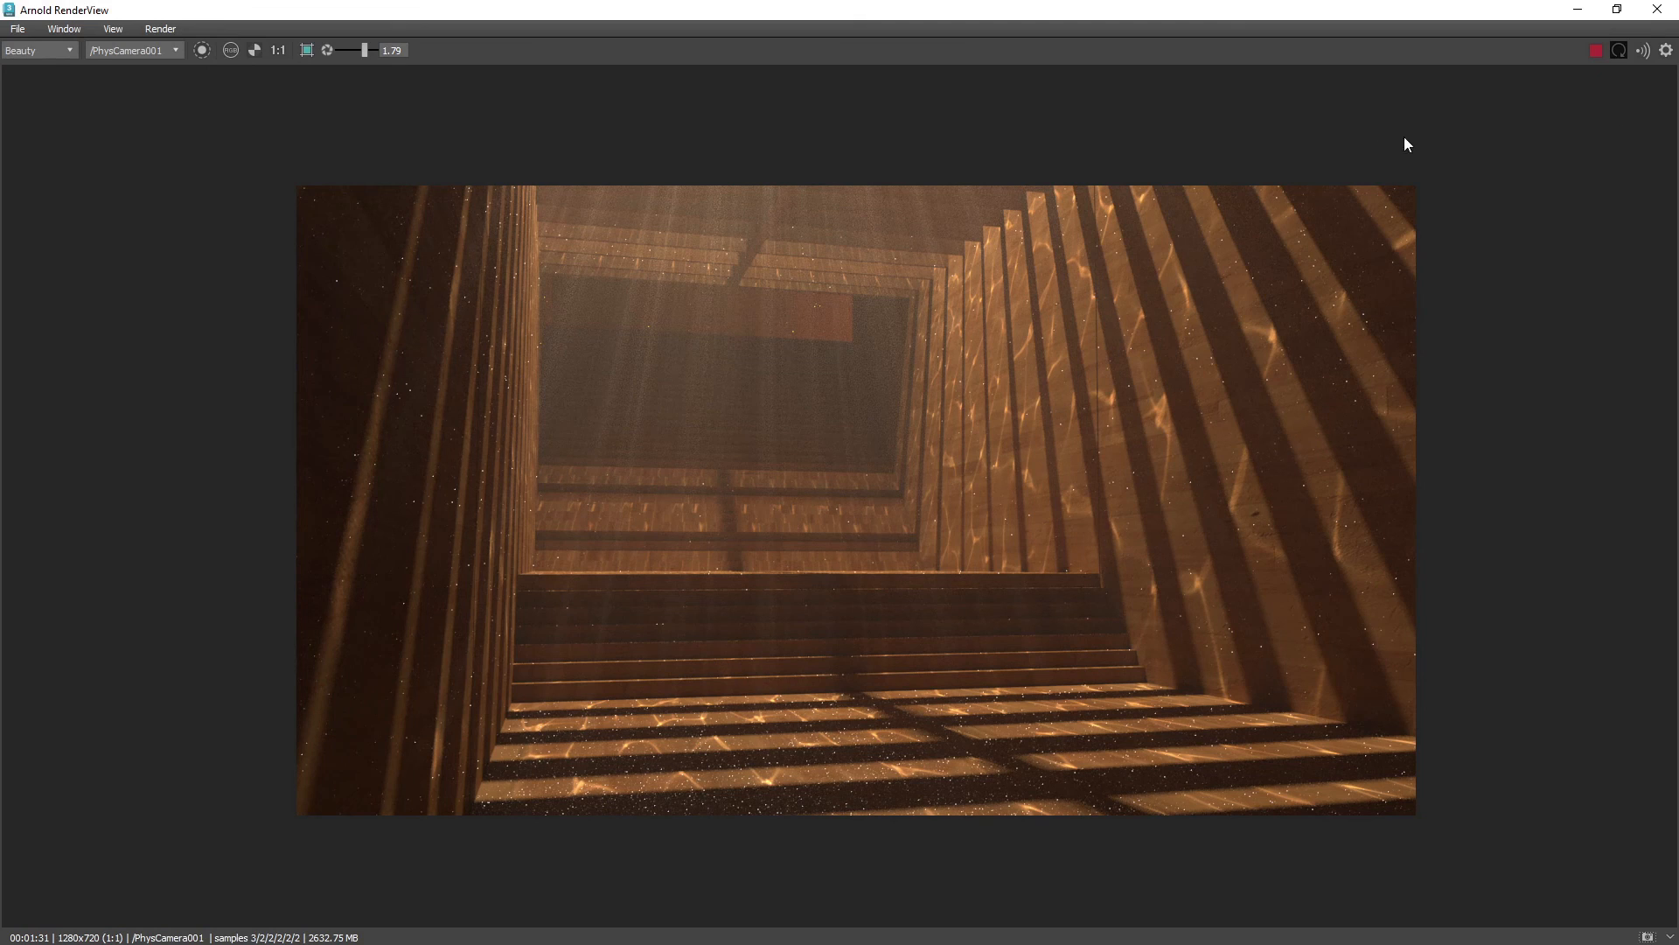
Show the post-processing settings again and add a Denoiser Optix imager to the render
left_click(1667, 50)
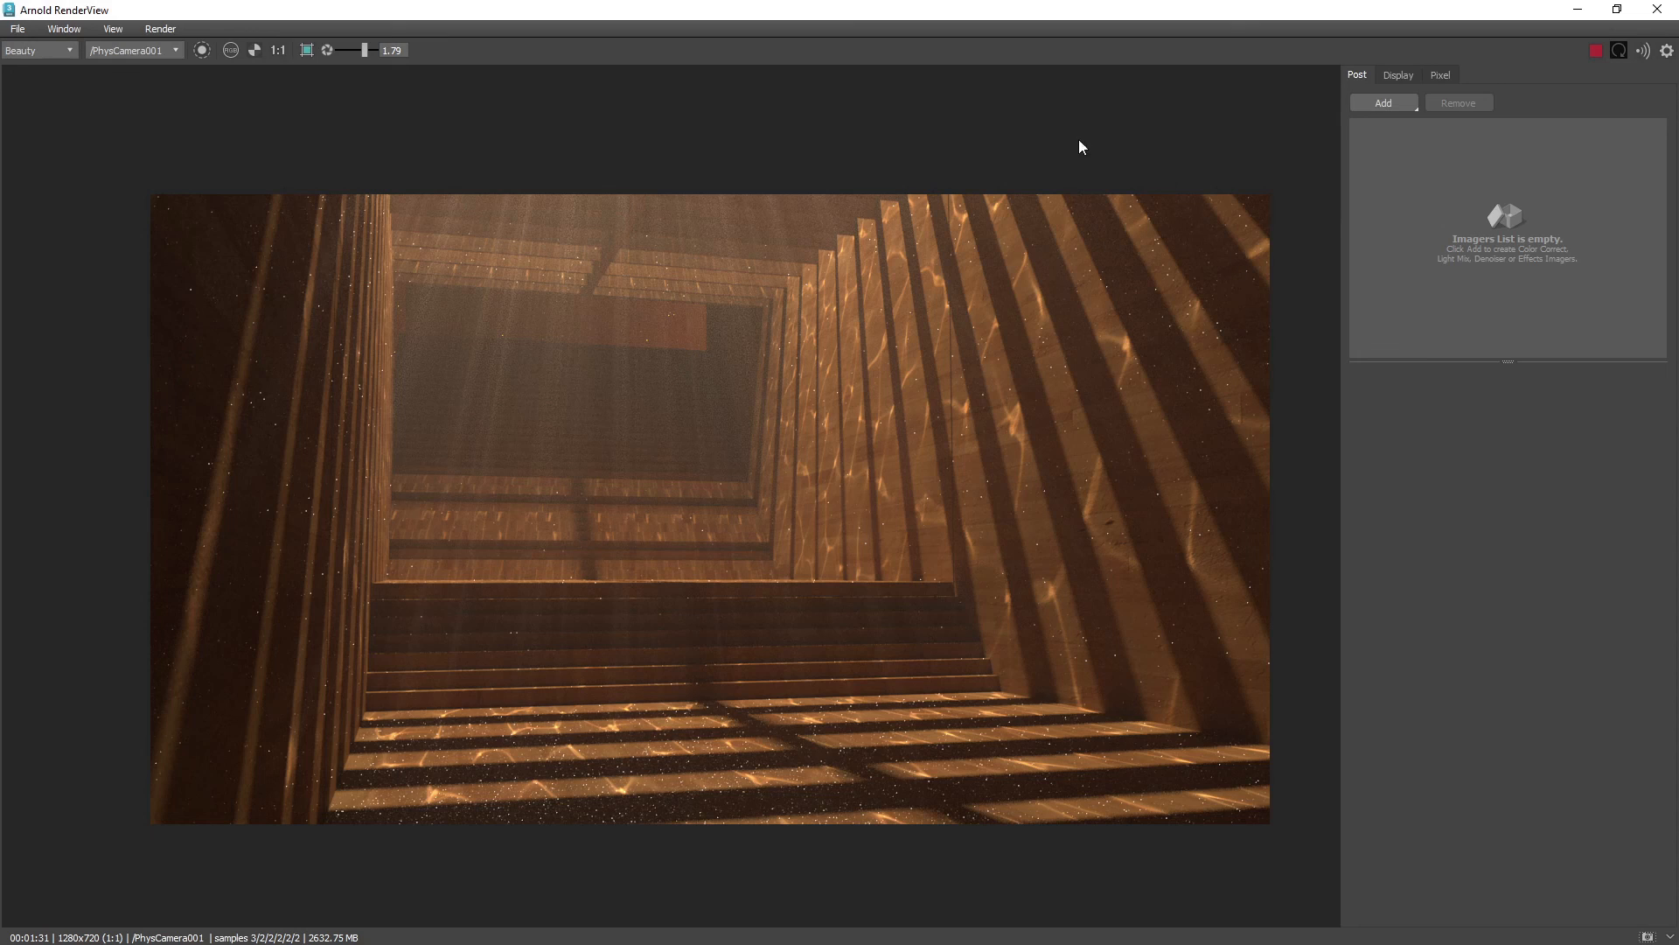
left_click(1400, 104)
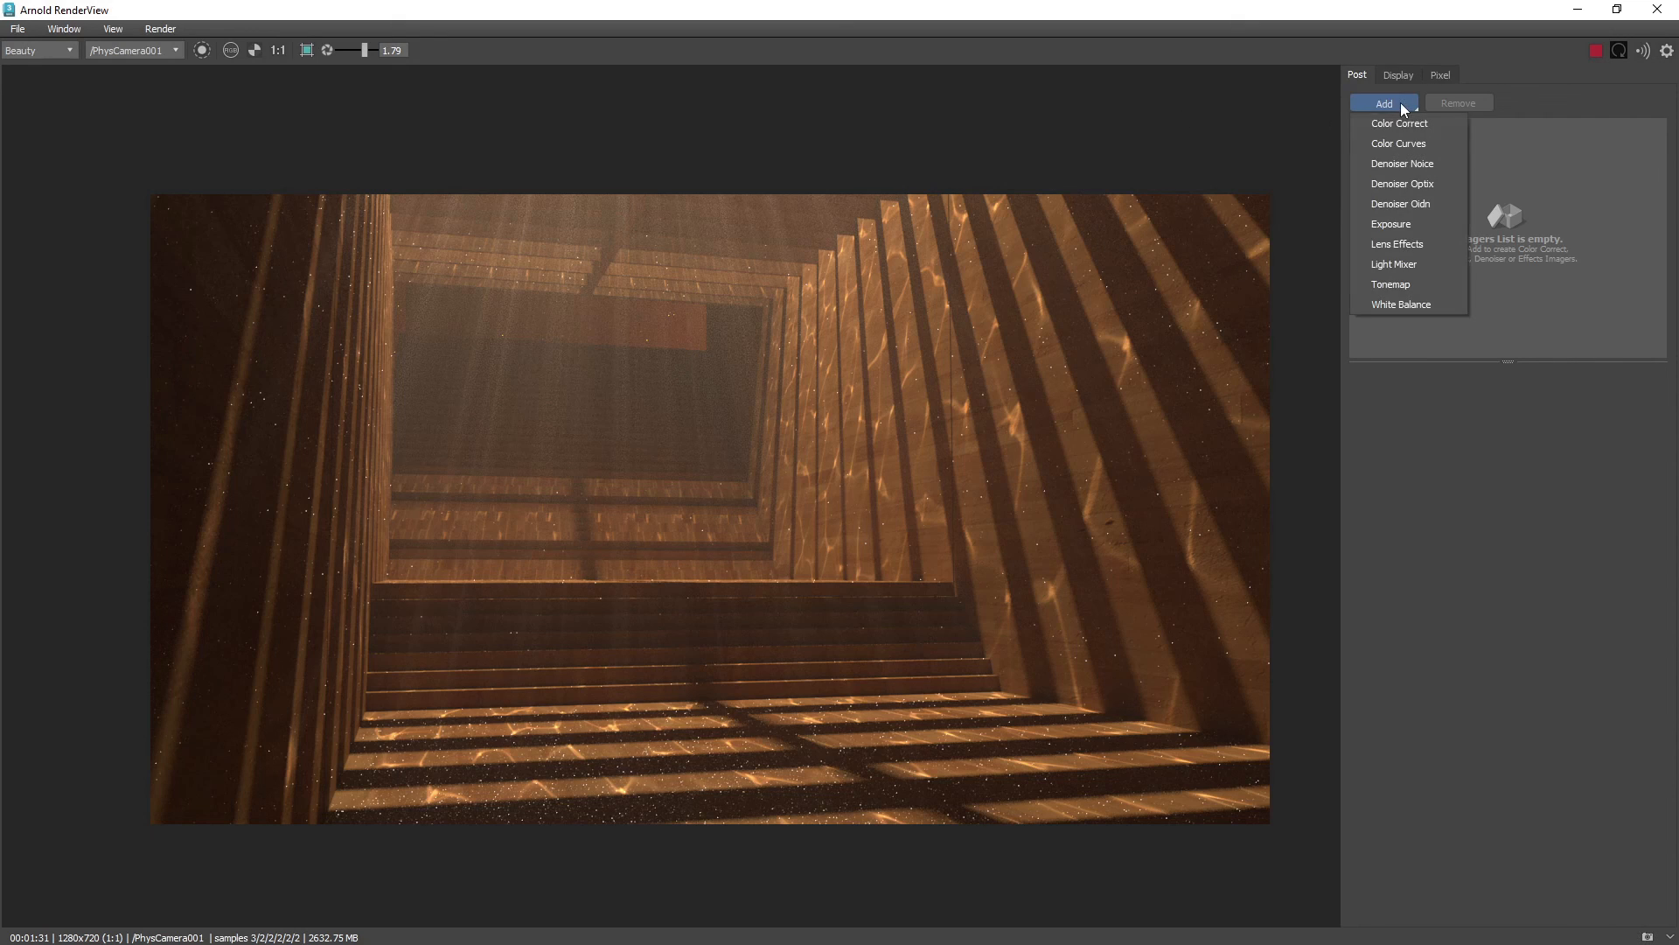
left_click(1437, 182)
Examine the denoised corridor render, checking wall detail, caustics and light rays at different magnifications
middle_click_drag(1106, 434, 1055, 434)
middle_click_drag(793, 469, 858, 465)
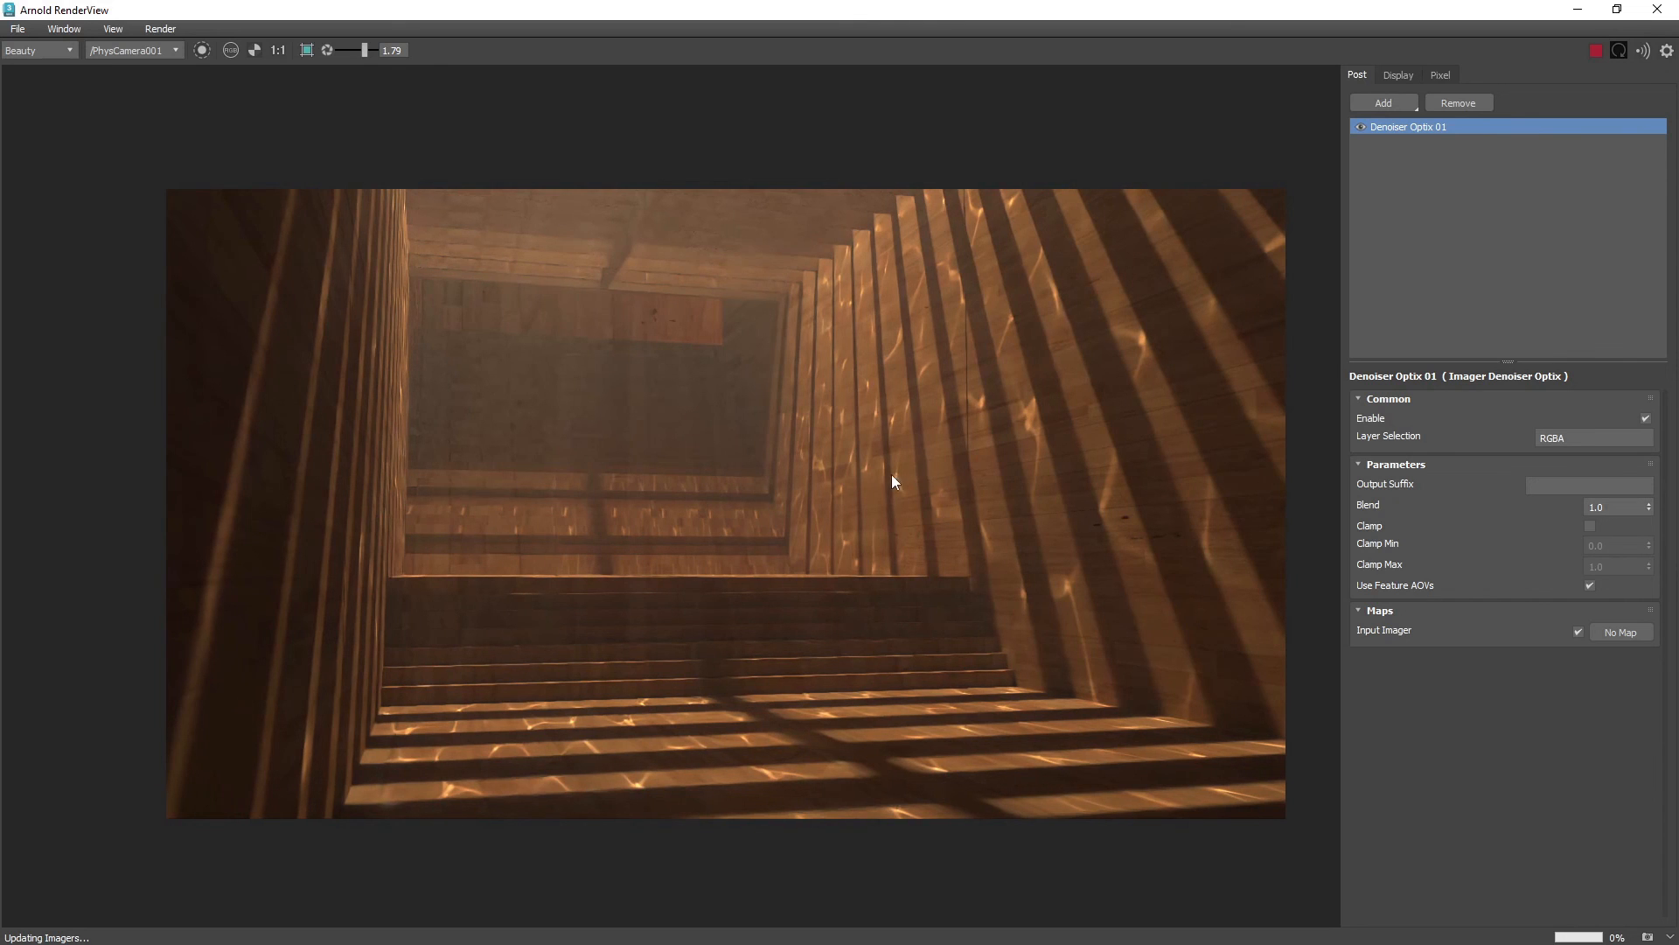
middle_click_drag(890, 474, 912, 456)
scroll(454, 376, "up", 1)
middle_click_drag(763, 425, 804, 397)
scroll(660, 406, "down", 2)
scroll(773, 491, "up", 1)
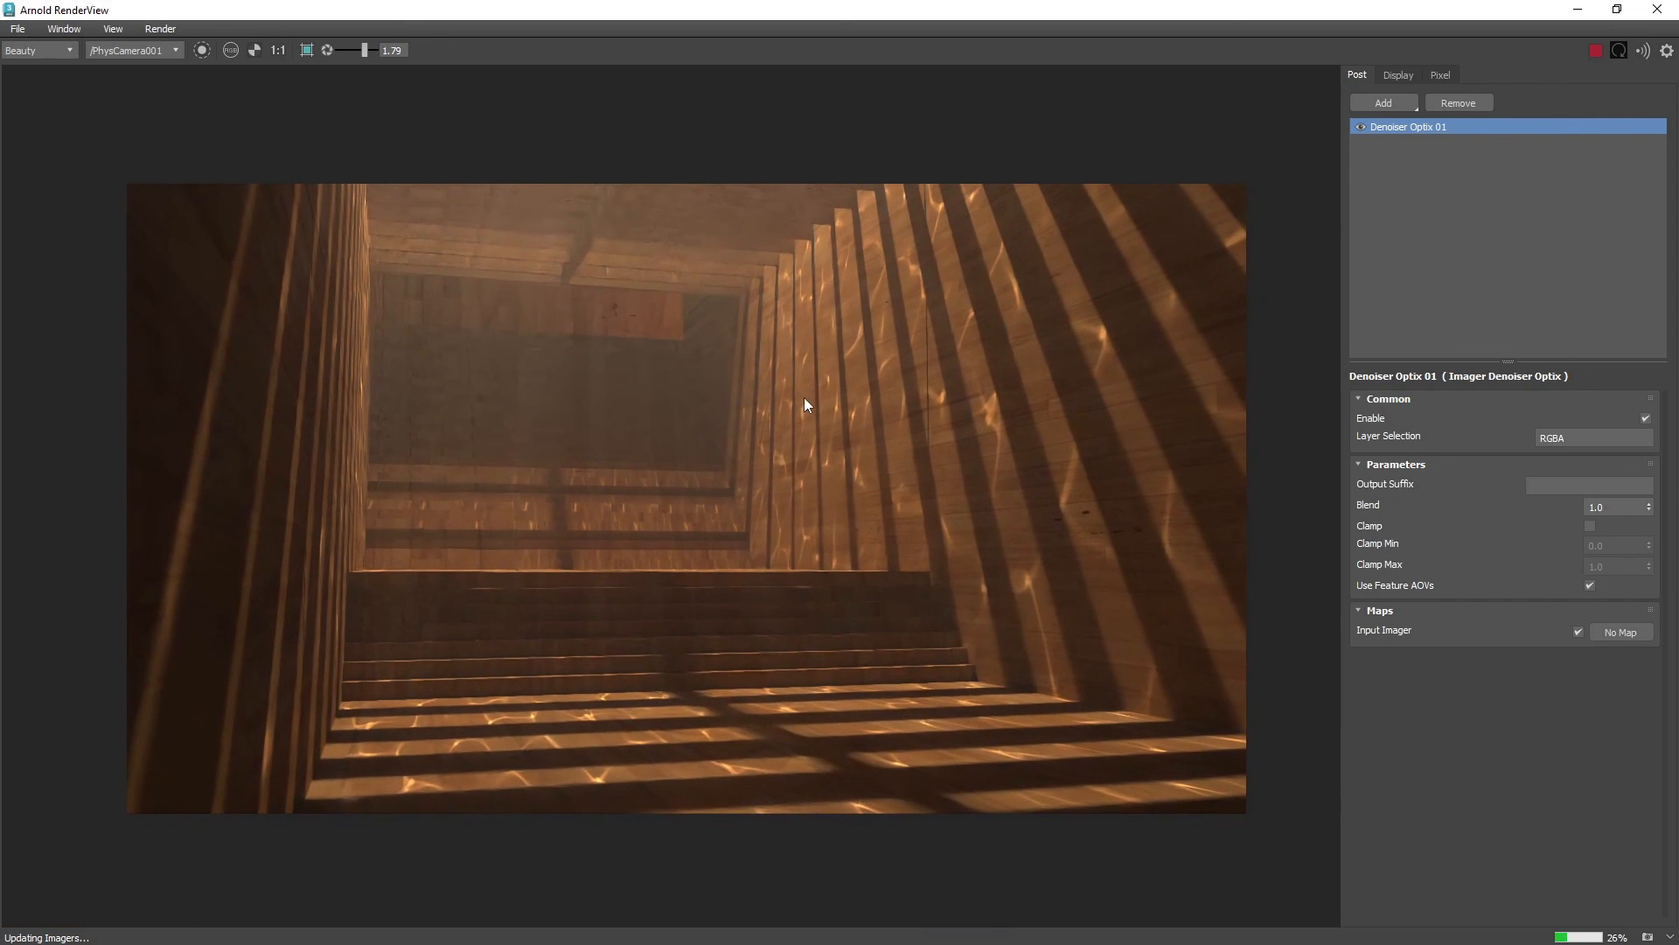
scroll(824, 438, "up", 1)
scroll(843, 433, "down", 2)
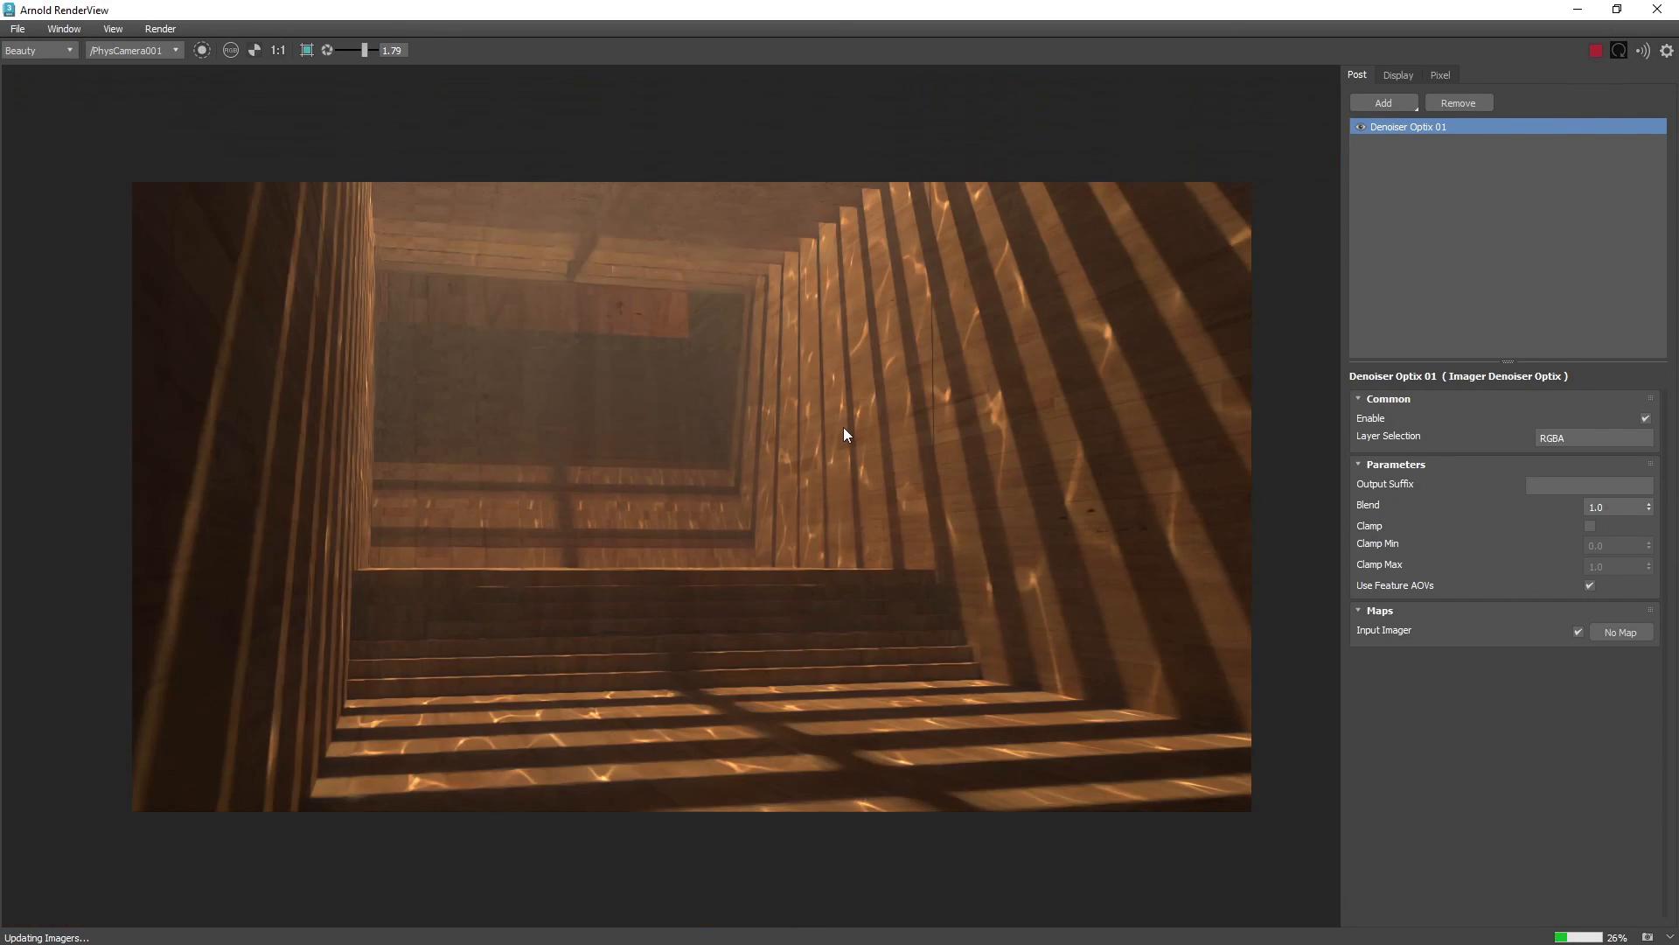